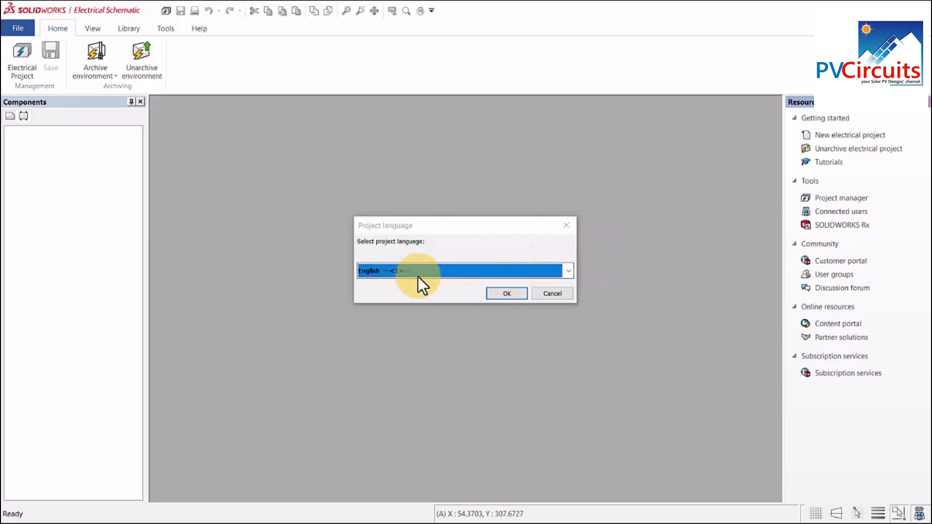
Step: Create the electrical project with English as its language and title it "RE Symbols"
{"action": "left_click", "coordinate": [505, 294]}
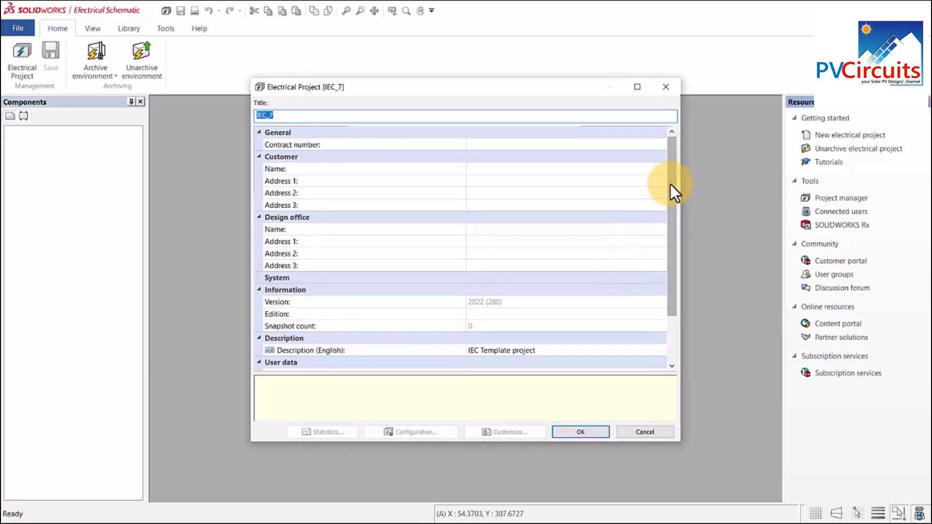
{"action": "mouse_move", "coordinate": [672, 186]}
{"action": "left_mouse_down"}
{"action": "mouse_move", "coordinate": [675, 153]}
{"action": "mouse_move", "coordinate": [674, 220]}
{"action": "mouse_move", "coordinate": [671, 171]}
{"action": "left_mouse_up"}
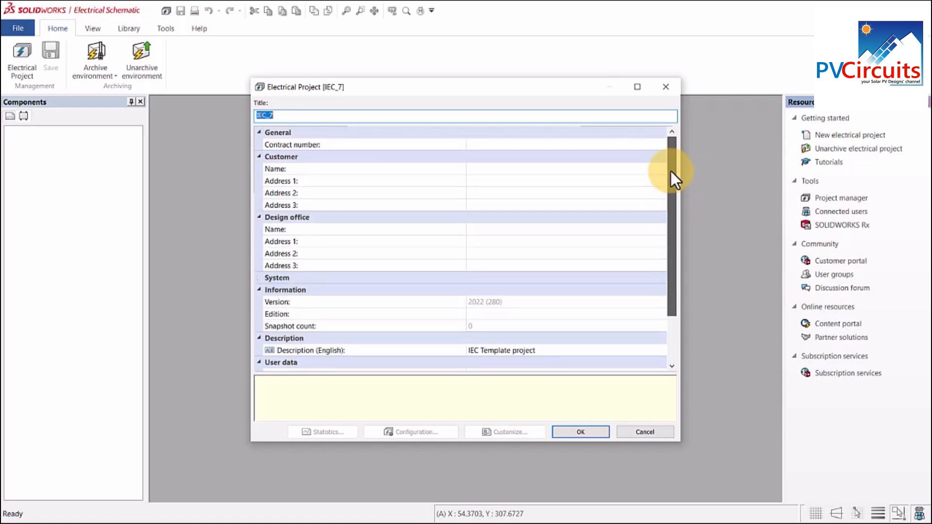
{"action": "left_click", "coordinate": [283, 117]}
{"action": "key", "text": "BackSpace"}
{"action": "key", "text": "BackSpace"}
{"action": "key", "text": "BackSpace"}
{"action": "key", "text": "BackSpace"}
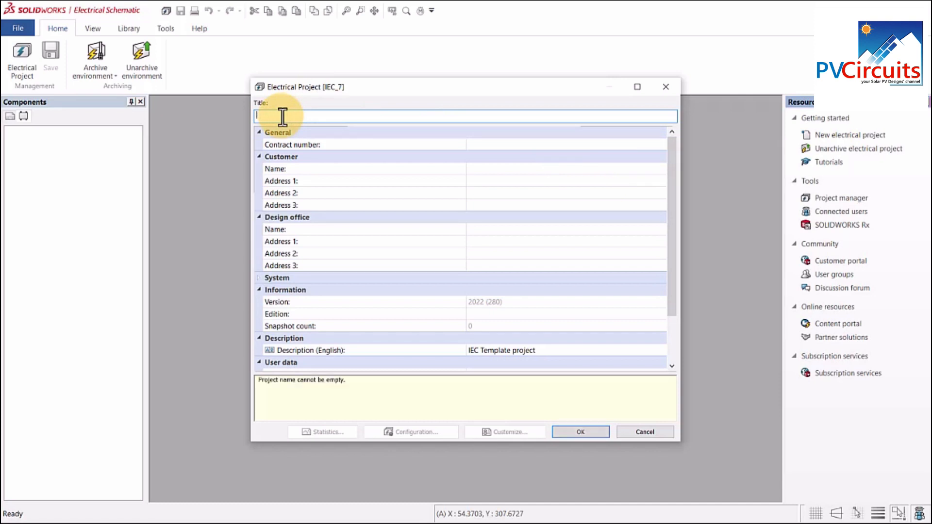
{"action": "type", "text": "R"}
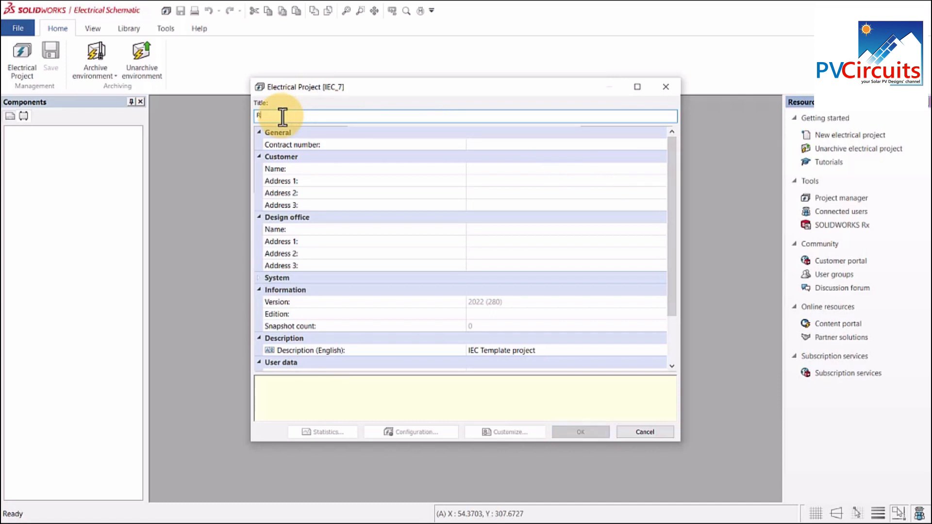
{"action": "type", "text": "E S"}
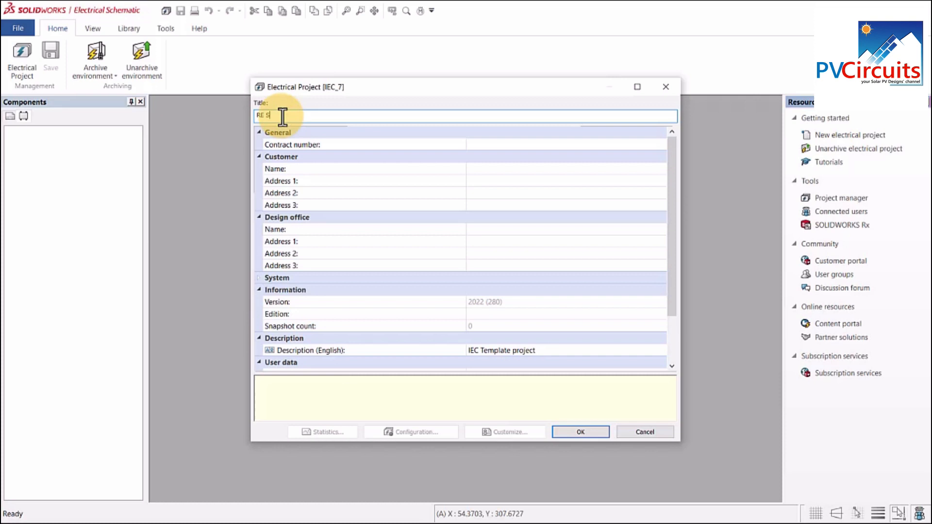
{"action": "type", "text": "ymbols"}
{"action": "left_click", "coordinate": [582, 433]}
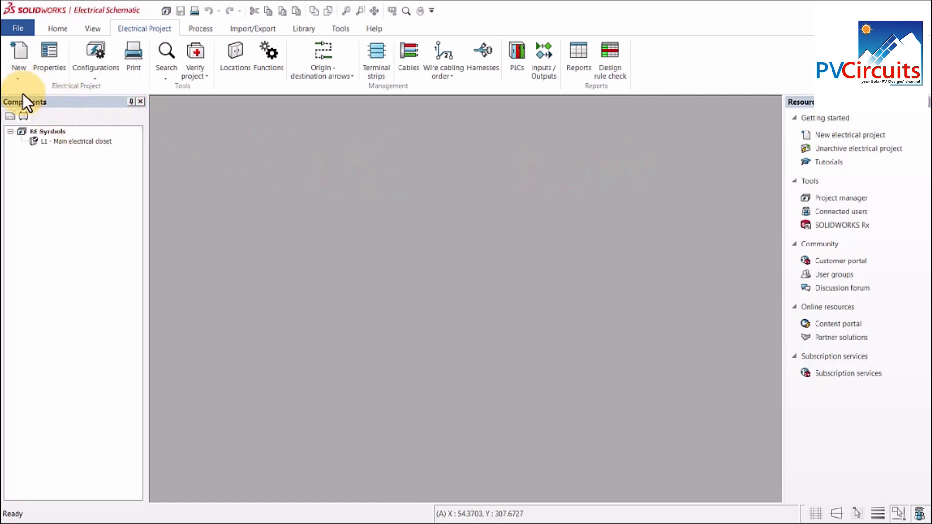
Step: Add a new mixed scheme to the RE Symbols project
{"action": "left_click", "coordinate": [18, 79]}
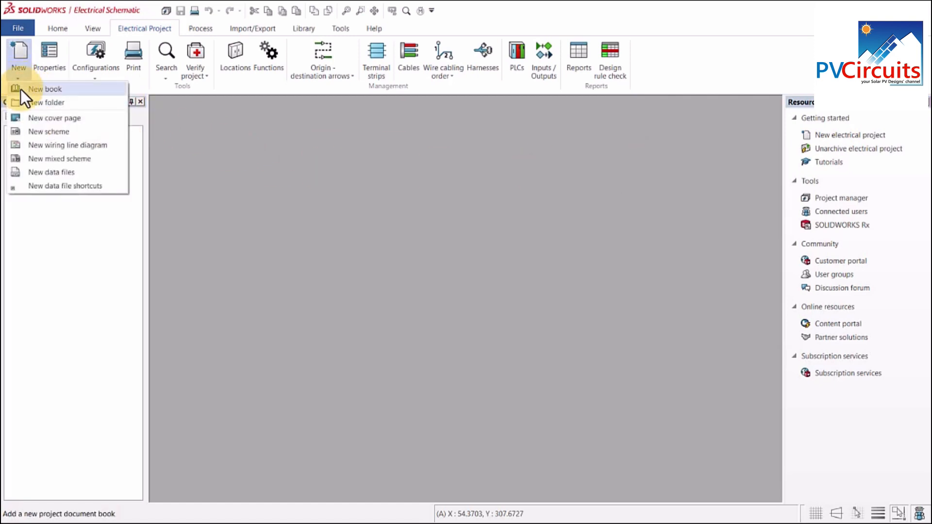
{"action": "left_click", "coordinate": [77, 161]}
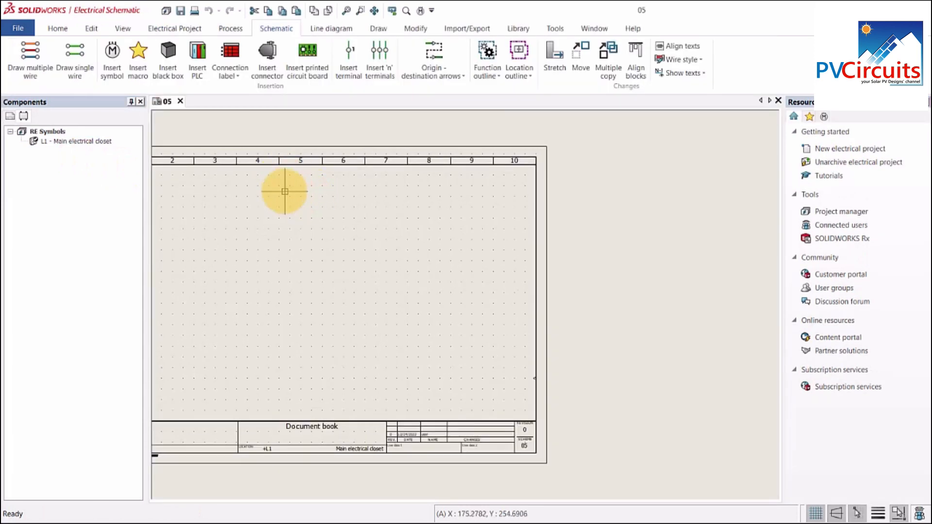
{"action": "middle_click_drag", "start_coordinate": [253, 175], "coordinate": [383, 170]}
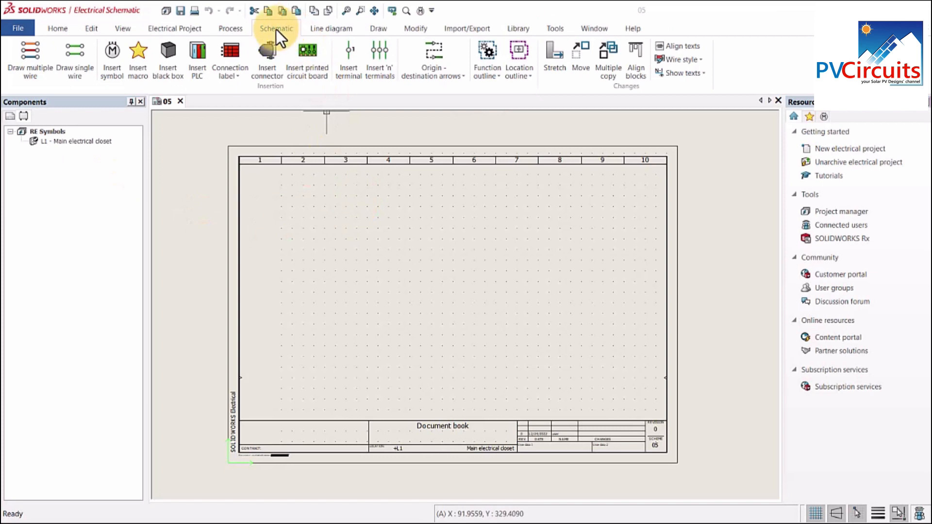
Step: Examine the existing Power supplies symbols available for insertion in the schematic
{"action": "left_click", "coordinate": [327, 28]}
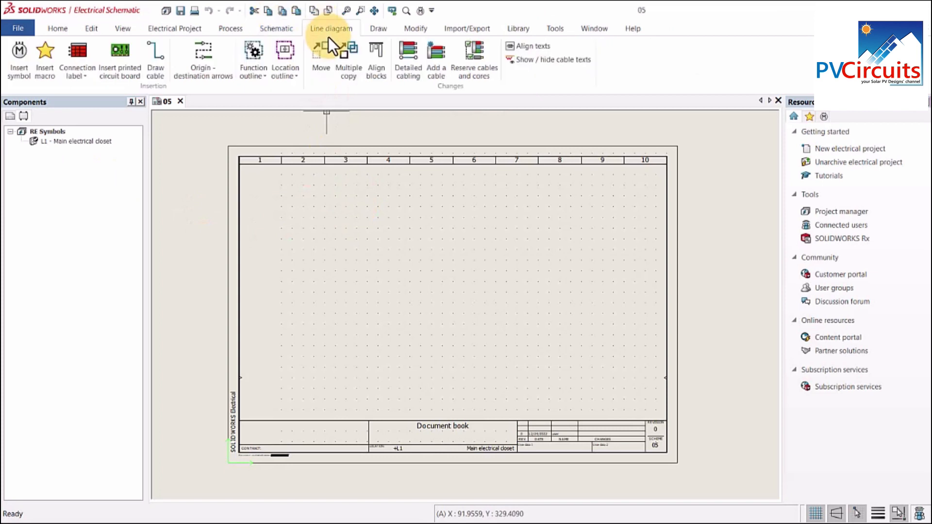
{"action": "left_click", "coordinate": [277, 28]}
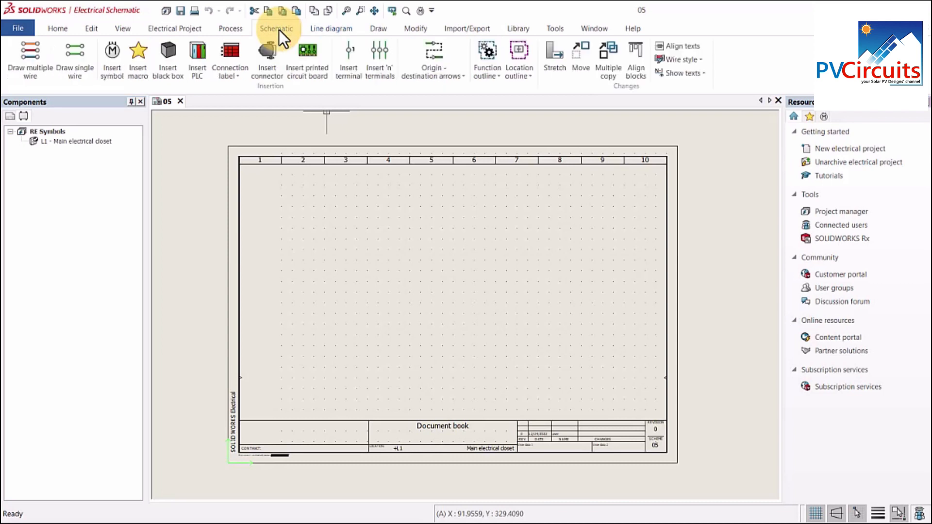
{"action": "left_click", "coordinate": [115, 72]}
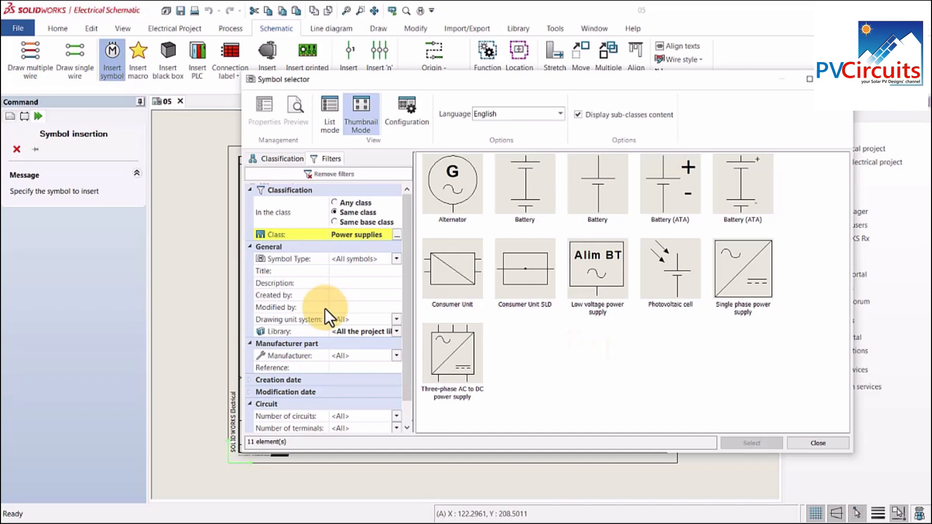
{"action": "left_click", "coordinate": [837, 78]}
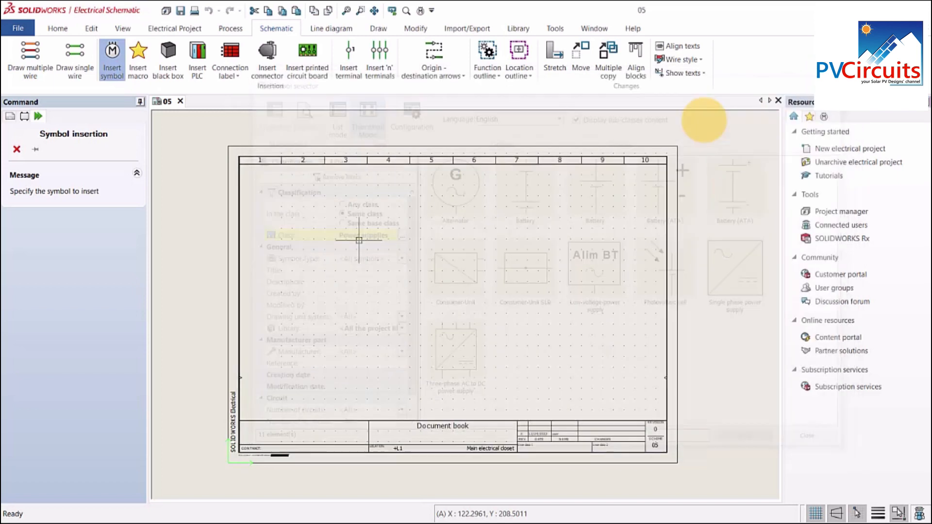
Step: Create a new symbol in the Power supplies class of the symbol library and title it "PV-1"
{"action": "left_click", "coordinate": [519, 30]}
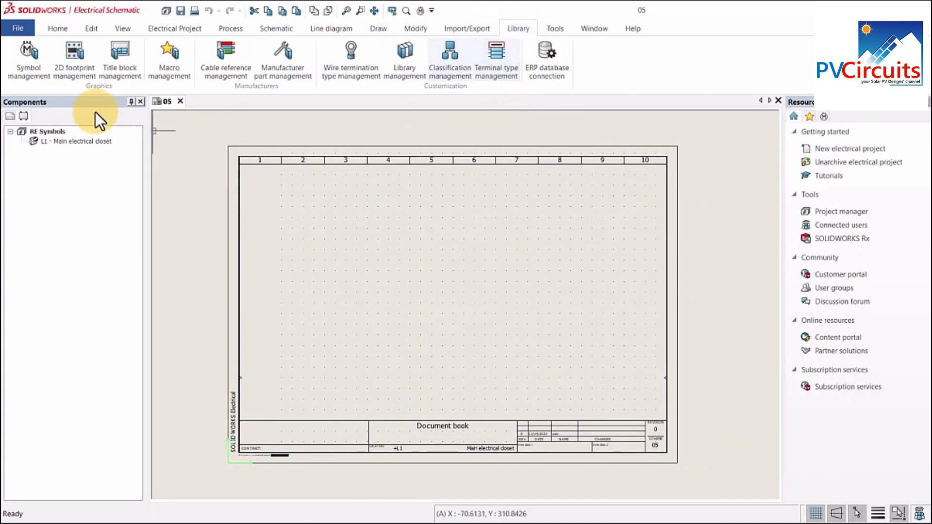
{"action": "left_click", "coordinate": [30, 57]}
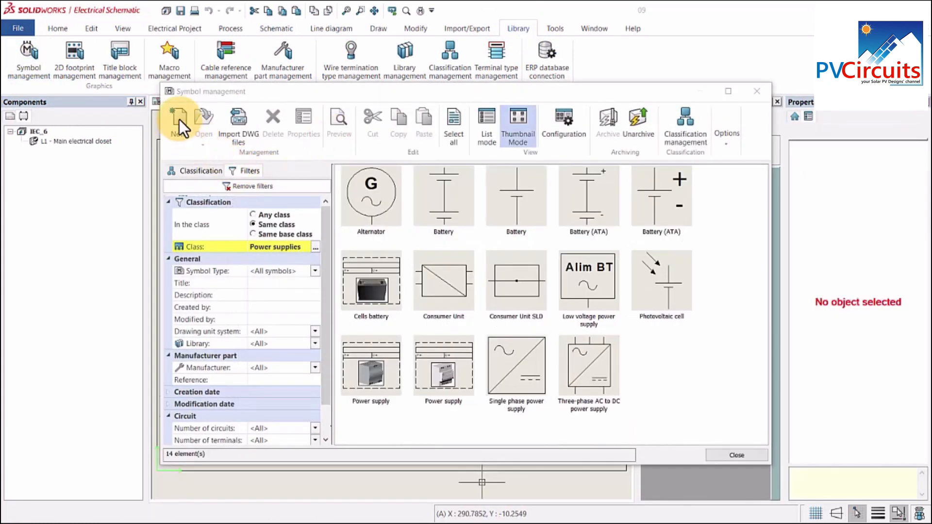
{"action": "left_click", "coordinate": [179, 119]}
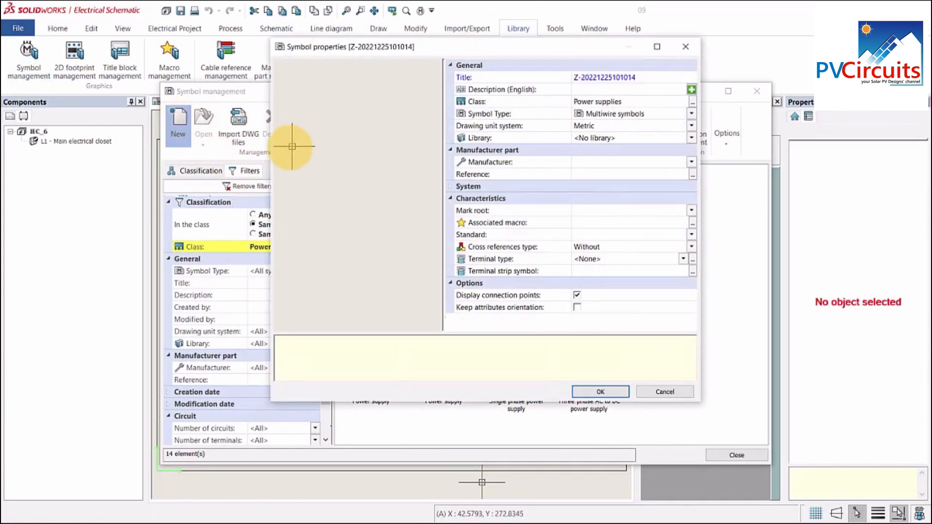
{"action": "left_click", "coordinate": [604, 76]}
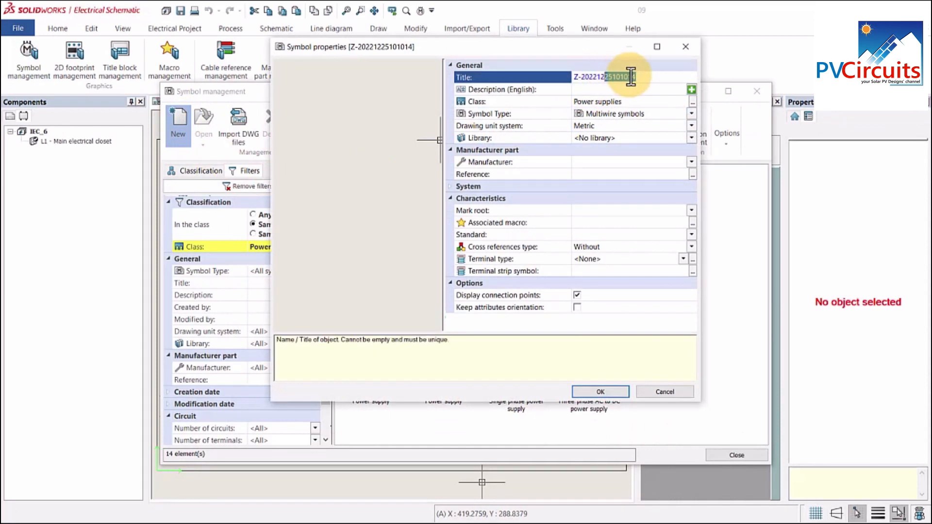
{"action": "left_click_drag", "start_coordinate": [643, 76], "coordinate": [551, 70]}
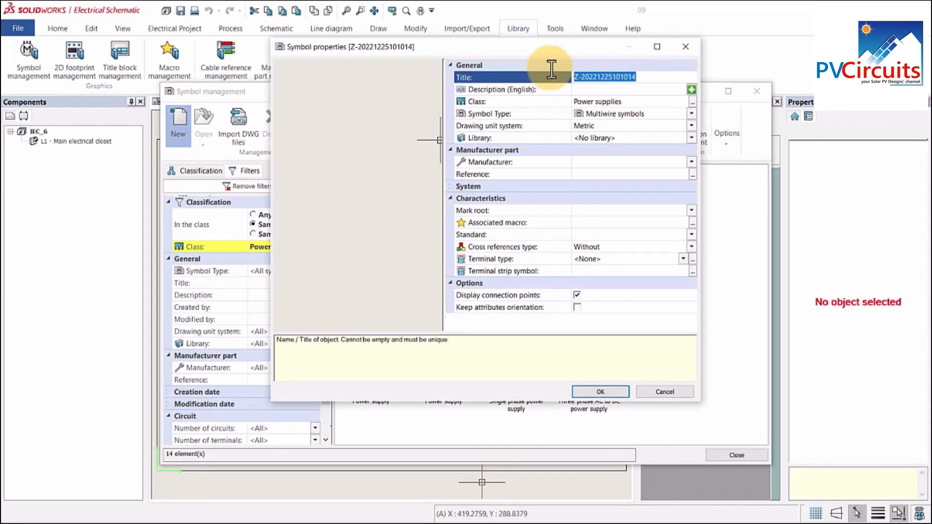
{"action": "type", "text": "PV"}
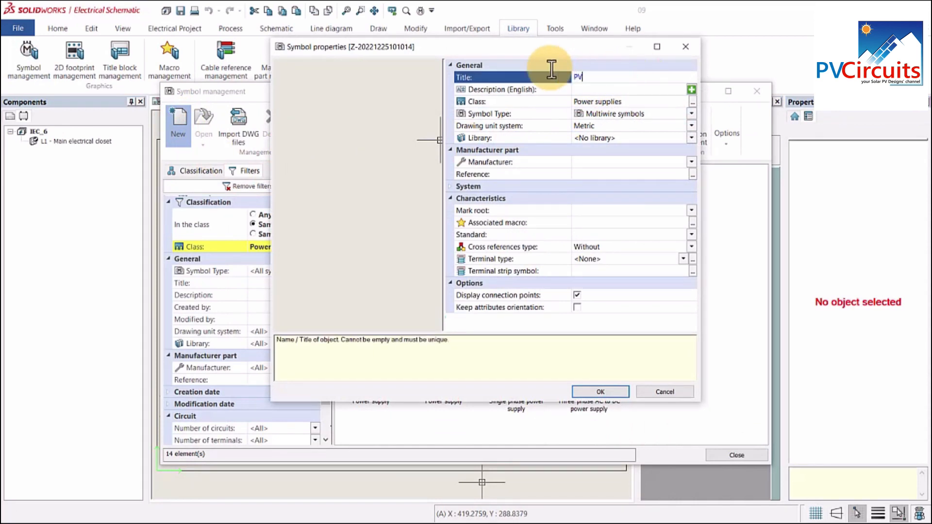
{"action": "type", "text": "-1"}
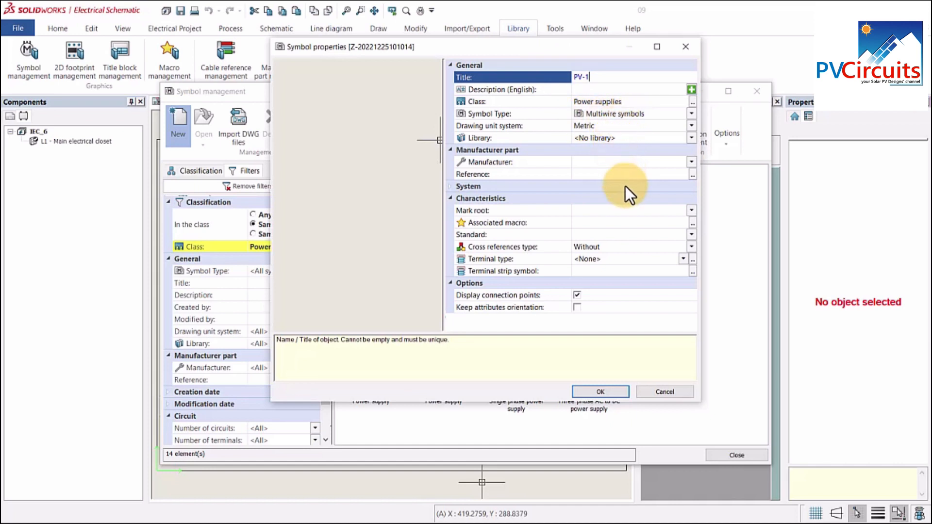
Step: Assign the PV-1 symbol to the "IEC - IEC 617 standard symbols" library and describe it as "PV Module"
{"action": "left_click", "coordinate": [692, 140]}
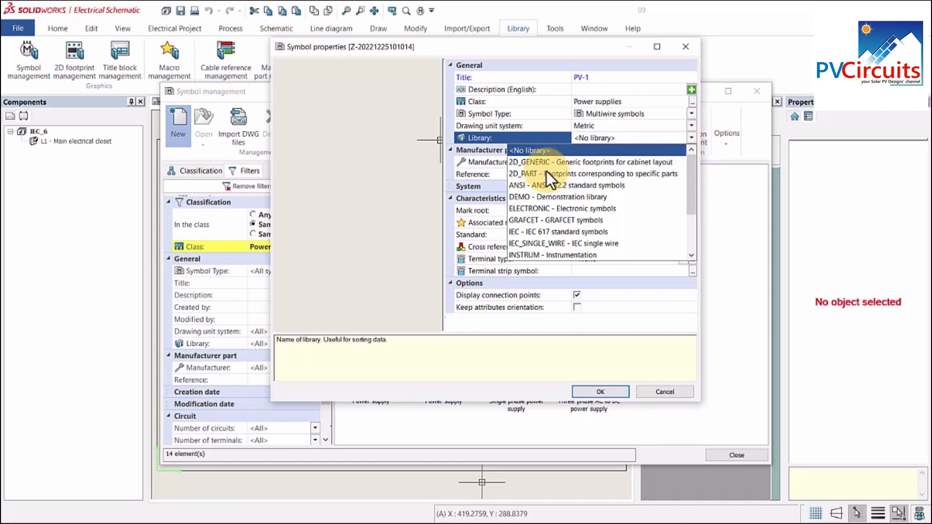
{"action": "left_click", "coordinate": [566, 231]}
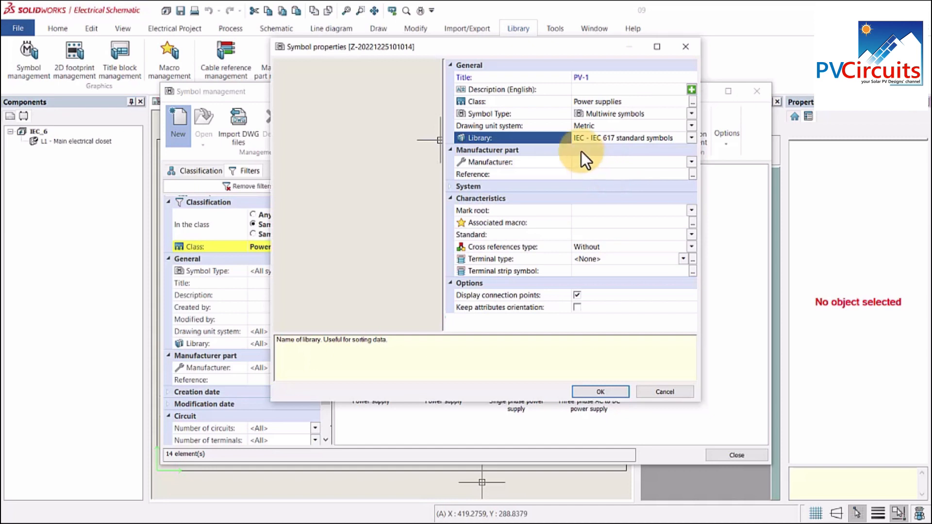
{"action": "left_click", "coordinate": [589, 87]}
{"action": "type", "text": "P"}
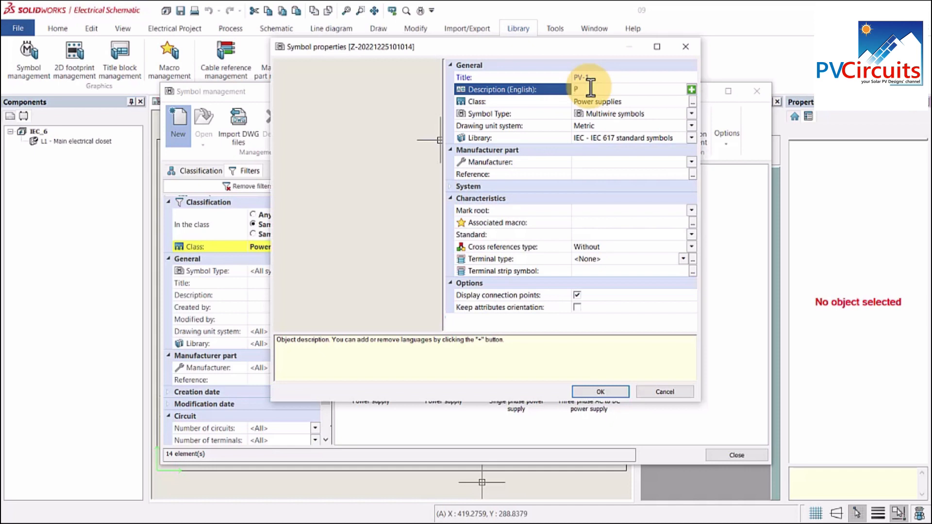
{"action": "type", "text": "V Module"}
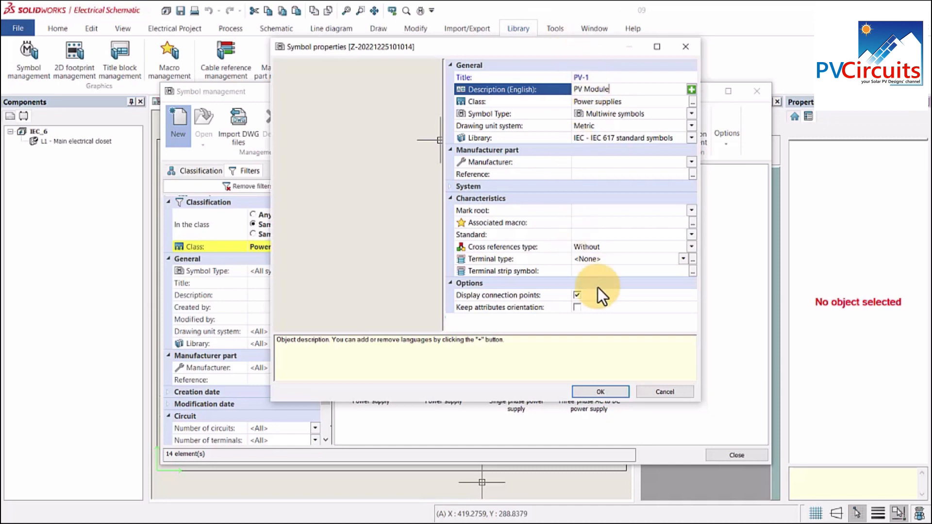
{"action": "left_click", "coordinate": [605, 391]}
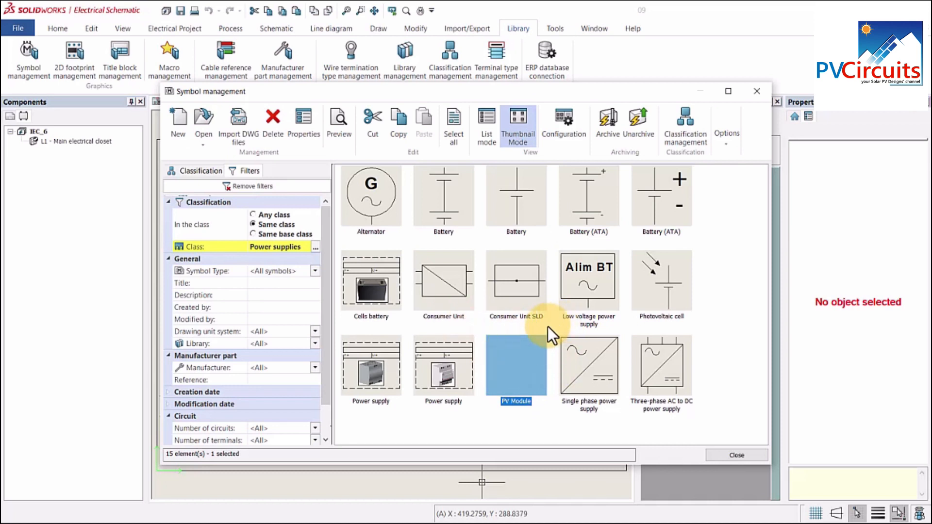
Step: Open the PV Module symbol for editing and start the Rectangle command
{"action": "right_click", "coordinate": [519, 351]}
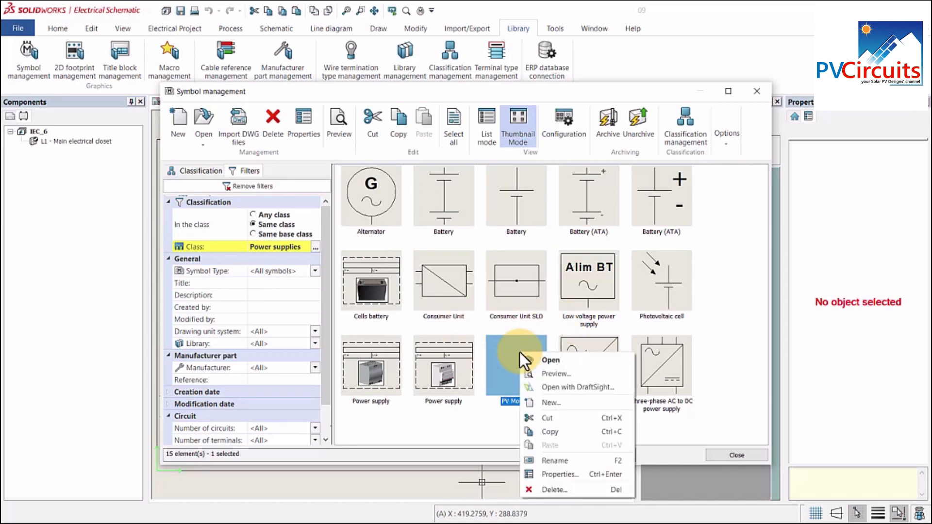
{"action": "left_click", "coordinate": [546, 361]}
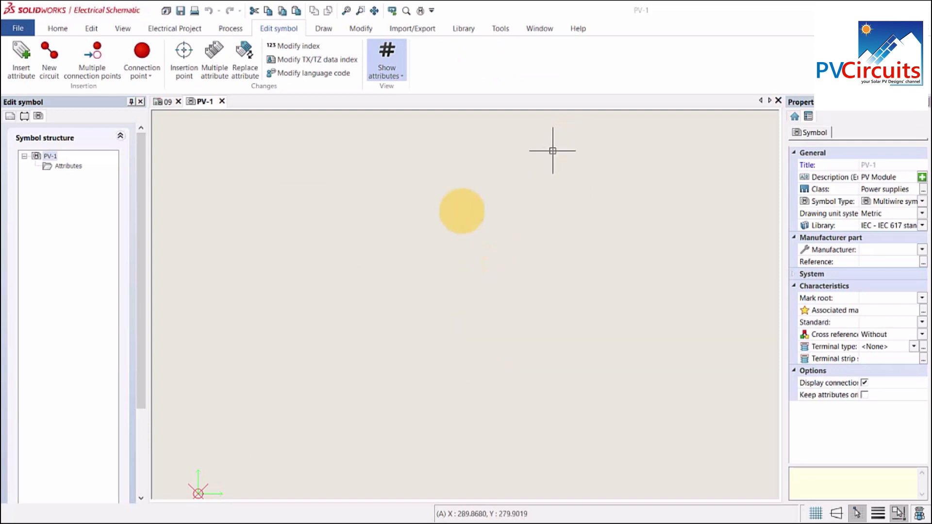
{"action": "left_click", "coordinate": [326, 33]}
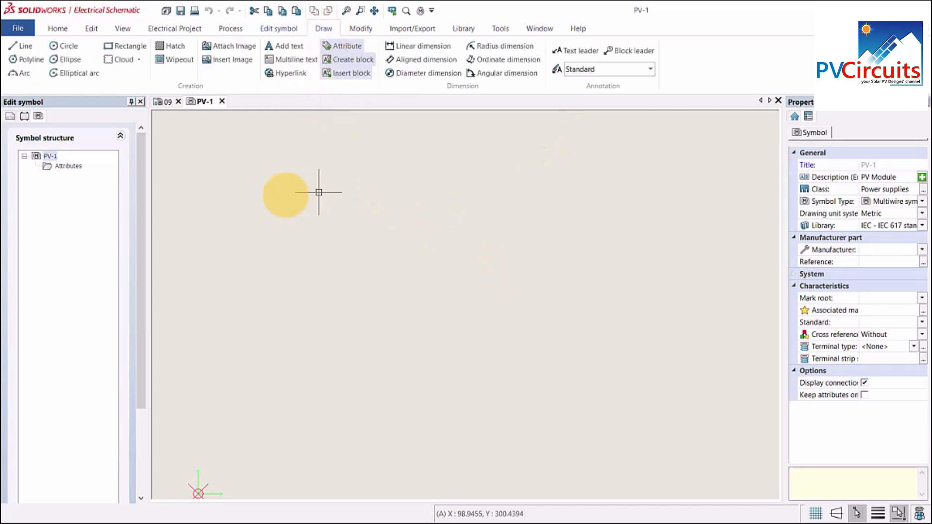
{"action": "left_click", "coordinate": [127, 49]}
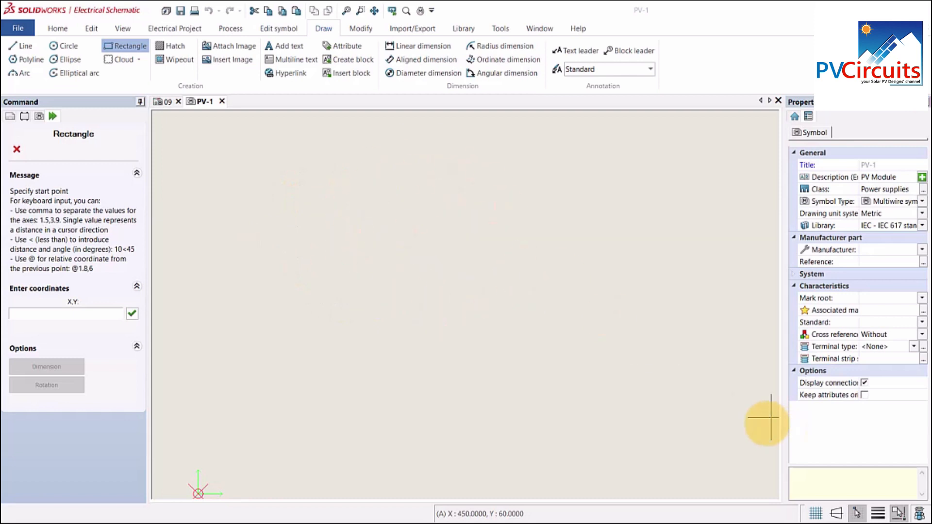
Step: Set the snap spacing and grid spacing to 1 and display the drawing grid
{"action": "left_click", "coordinate": [815, 513]}
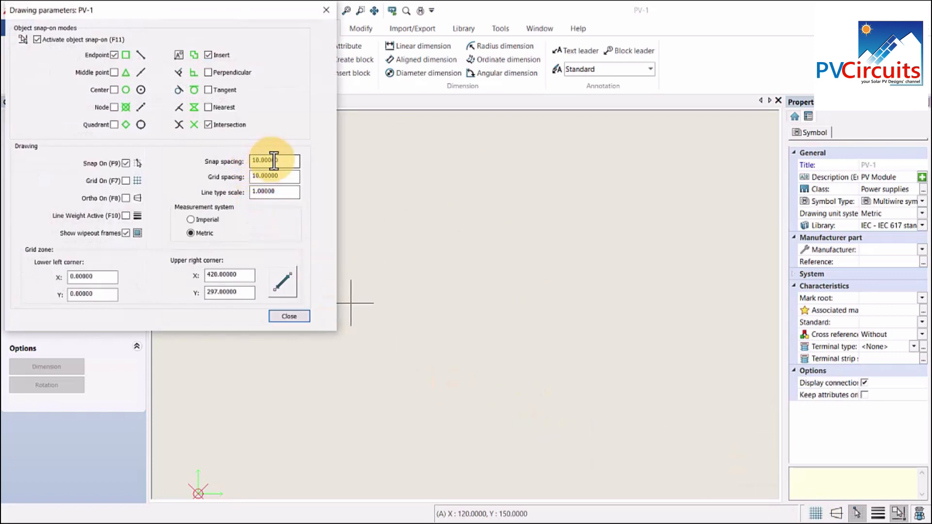
{"action": "left_click_drag", "start_coordinate": [281, 161], "coordinate": [239, 179]}
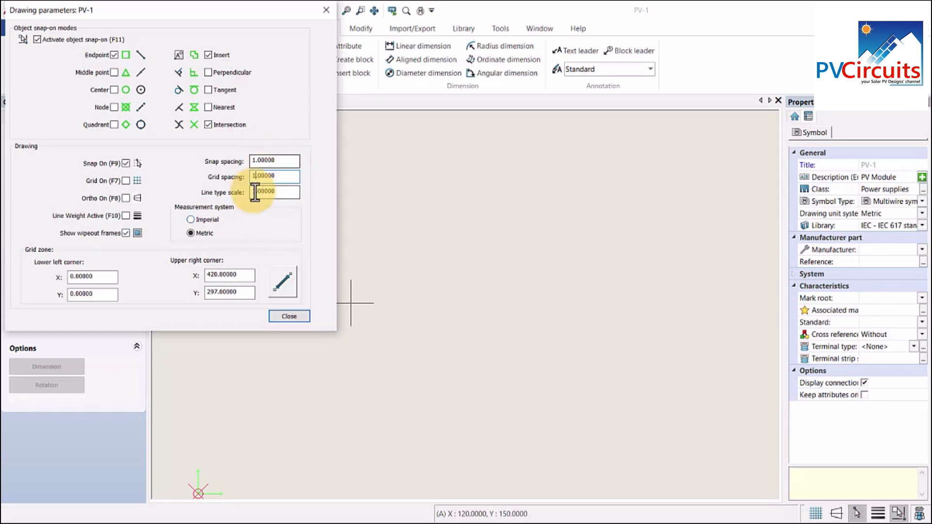
{"action": "left_click", "coordinate": [290, 316]}
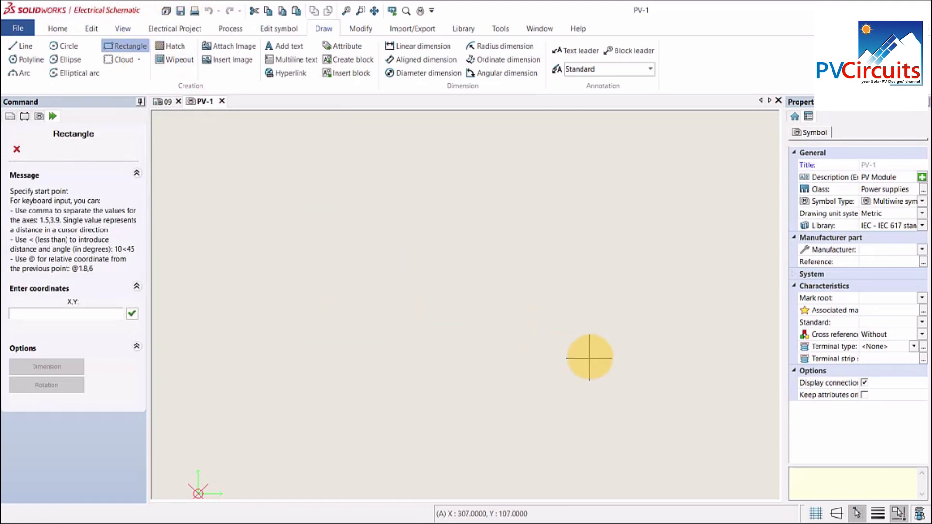
{"action": "left_click", "coordinate": [817, 513]}
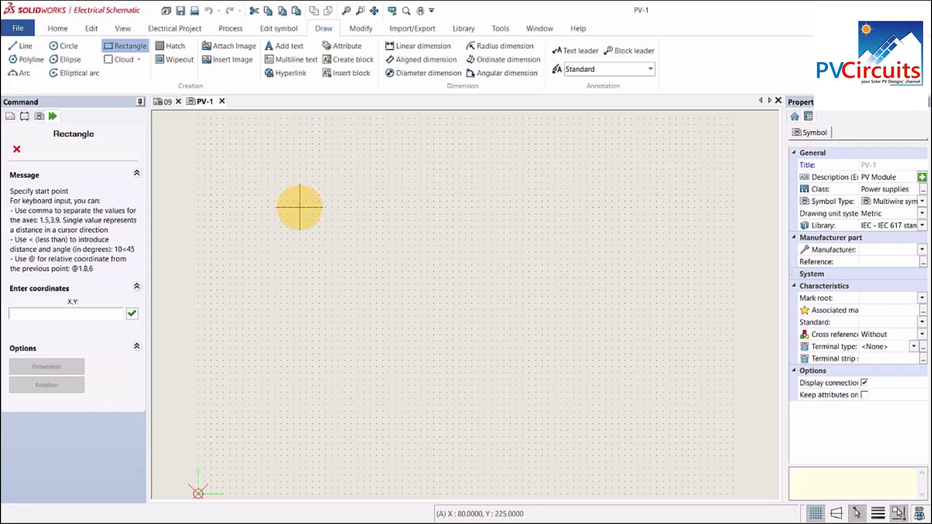
Step: Draw a rectangle from start point 80, 225 with a length of 10 and a height of 15, extending down and to the right
{"action": "left_click", "coordinate": [300, 207]}
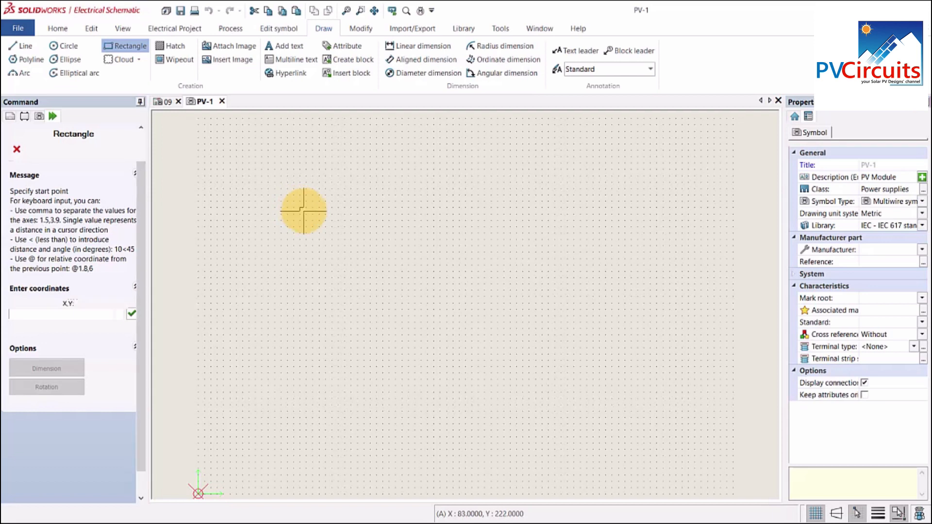
{"action": "left_click", "coordinate": [57, 368]}
{"action": "left_click", "coordinate": [66, 324]}
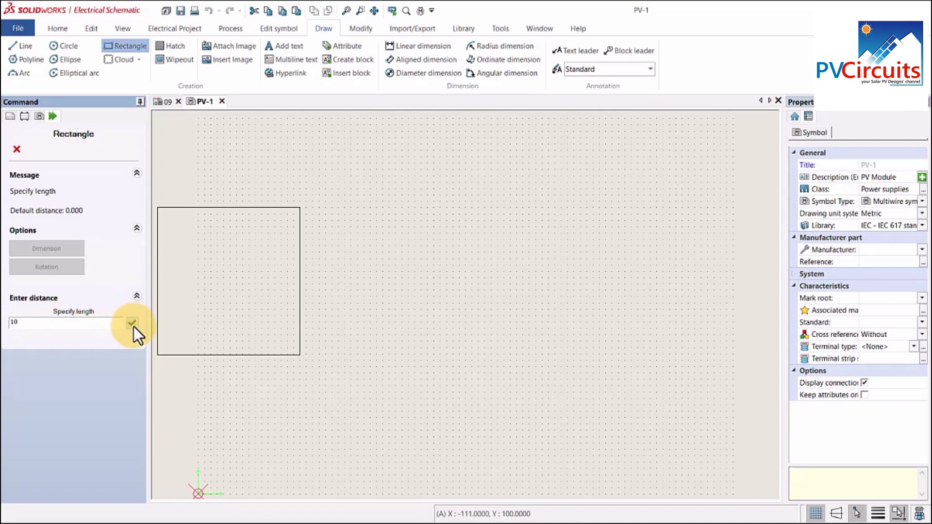
{"action": "left_click", "coordinate": [132, 323]}
{"action": "left_click", "coordinate": [71, 328]}
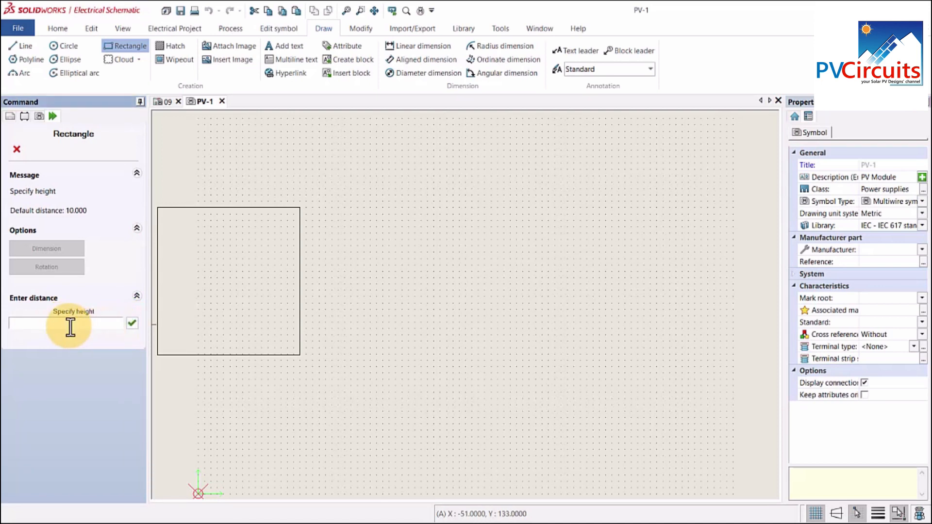
{"action": "type", "text": "150"}
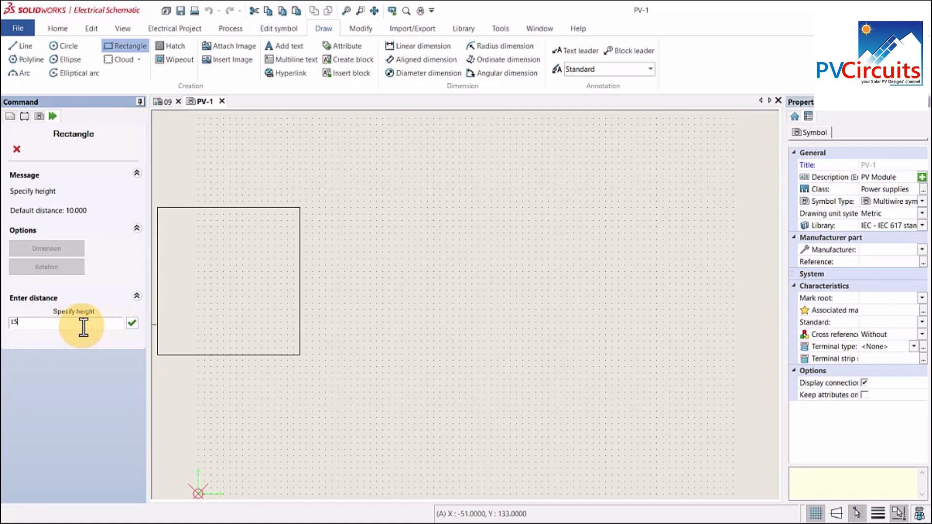
{"action": "left_click", "coordinate": [131, 323]}
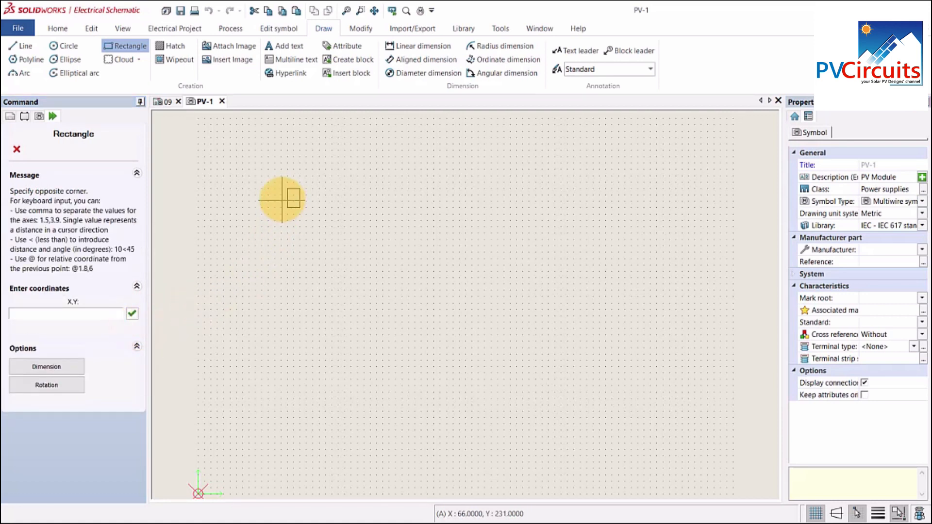
{"action": "left_click", "coordinate": [314, 264]}
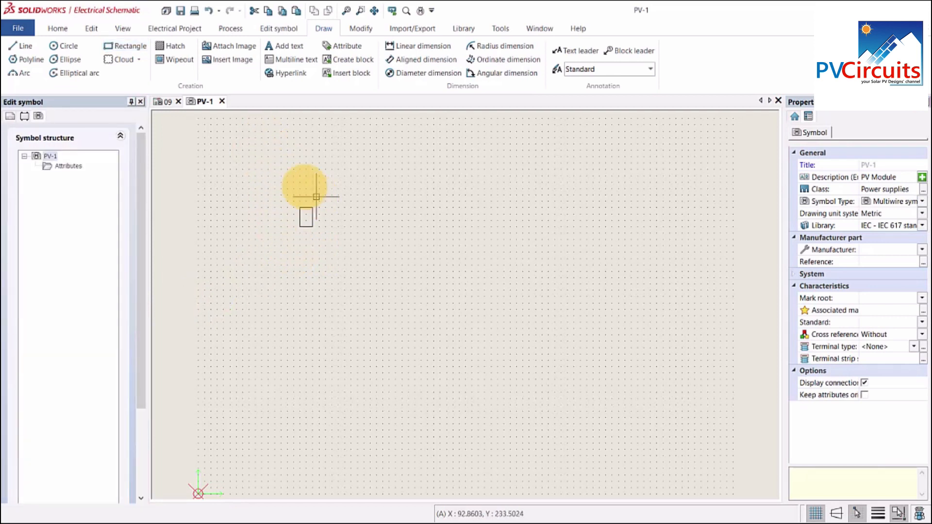
Step: Draw a vertical line 1 unit long upward from the midpoint of the rectangle's top edge
{"action": "left_click", "coordinate": [124, 29]}
{"action": "left_click", "coordinate": [160, 62]}
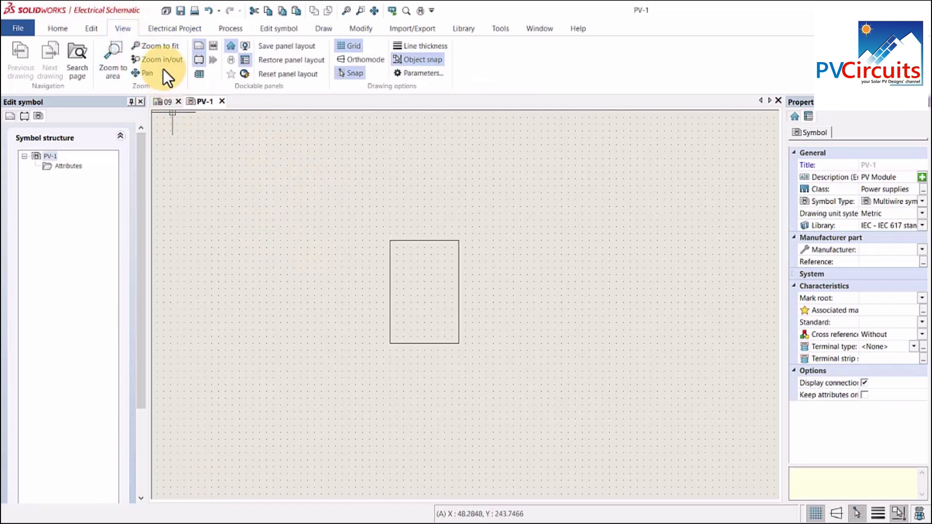
{"action": "left_click", "coordinate": [114, 57]}
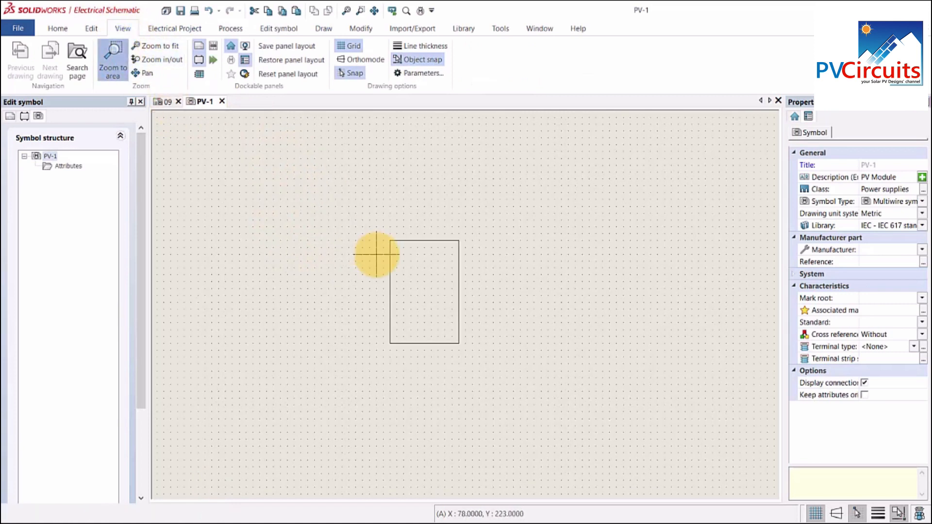
{"action": "left_click", "coordinate": [363, 214]}
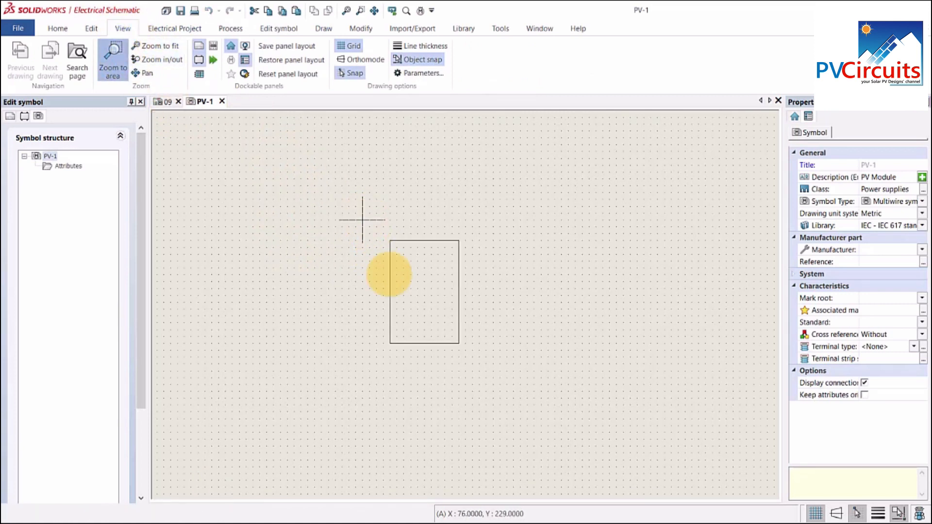
{"action": "left_click", "coordinate": [487, 364]}
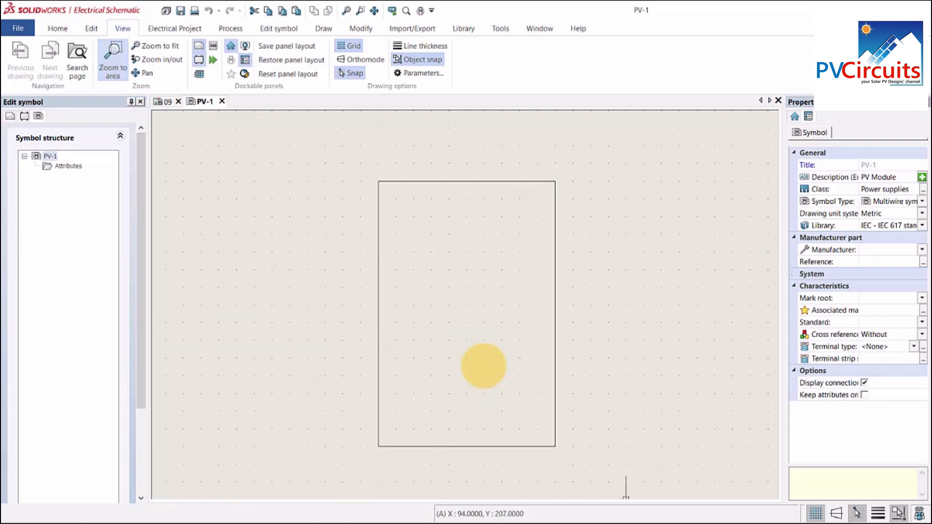
{"action": "middle_click_drag", "start_coordinate": [569, 230], "coordinate": [516, 252]}
{"action": "scroll", "coordinate": [515, 252], "scroll_direction": "down", "scroll_amount": 1}
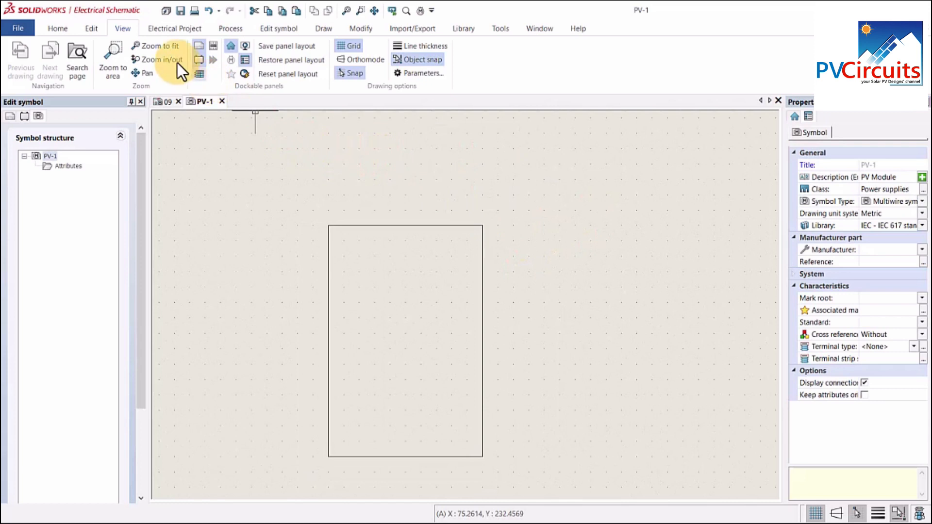
{"action": "left_click", "coordinate": [324, 29]}
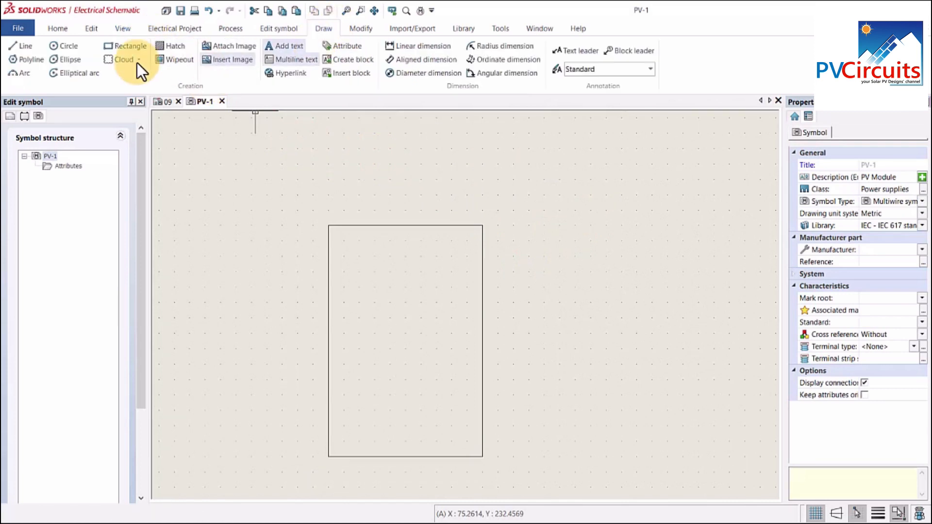
{"action": "left_click", "coordinate": [22, 46]}
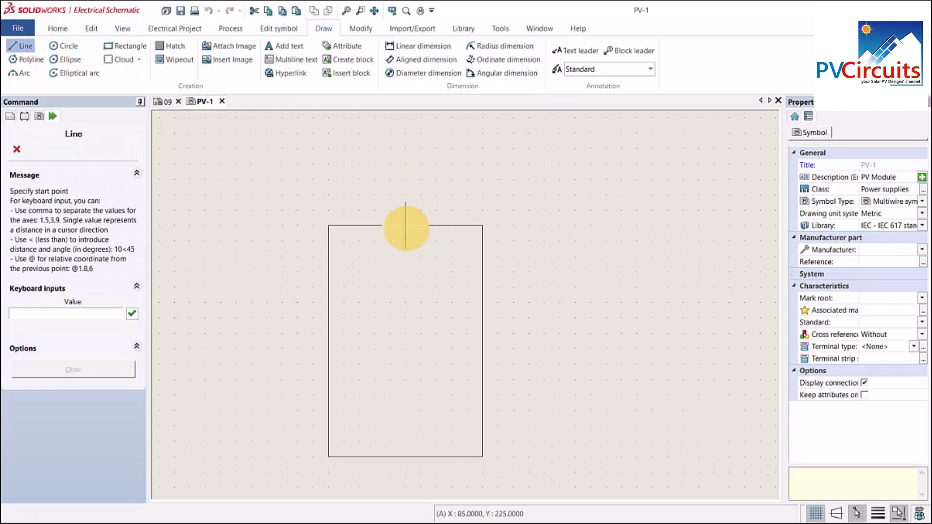
{"action": "left_click", "coordinate": [405, 226]}
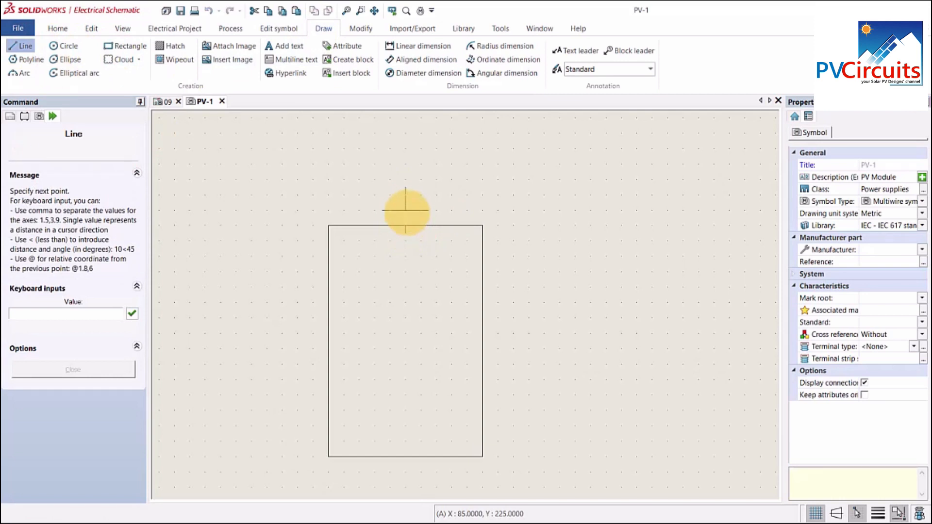
{"action": "left_click", "coordinate": [405, 210]}
{"action": "key", "text": "Escape"}
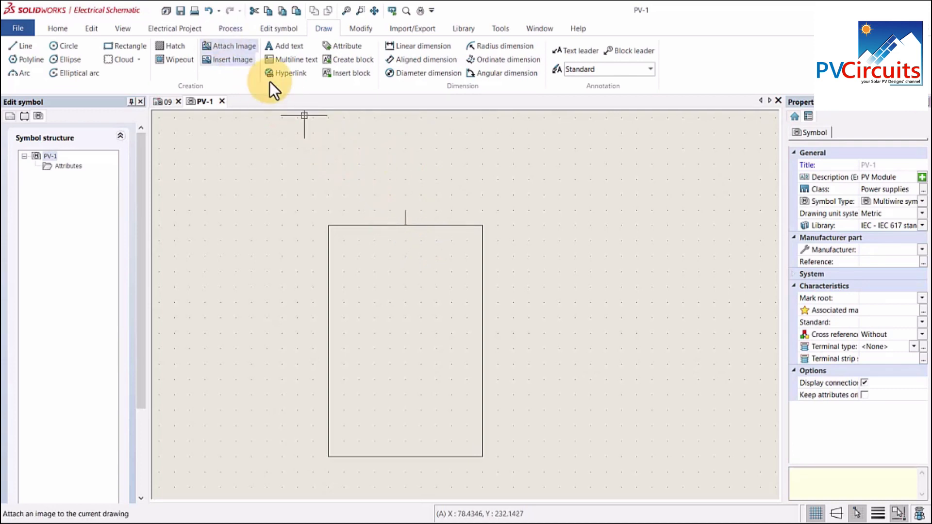
Step: Offset the short vertical line by a distance of 2.5 to its left
{"action": "left_click", "coordinate": [406, 217]}
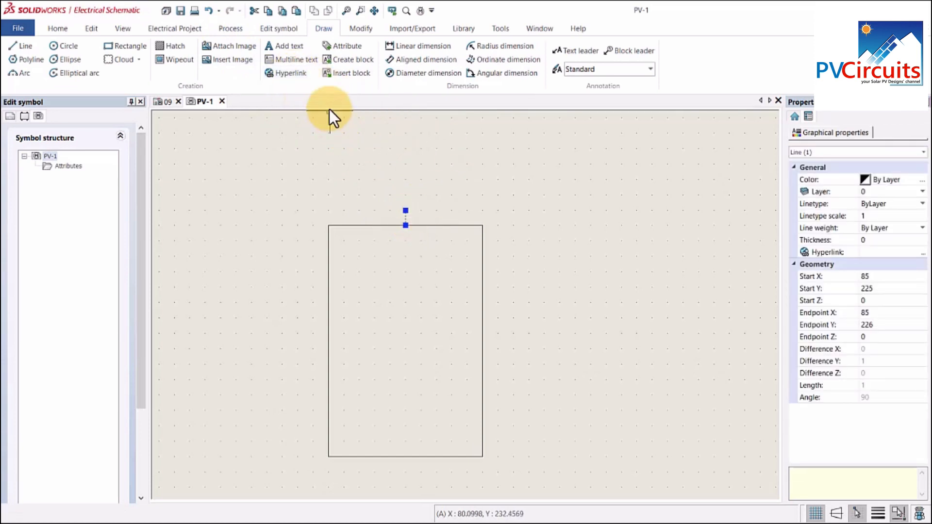
{"action": "left_click", "coordinate": [363, 31]}
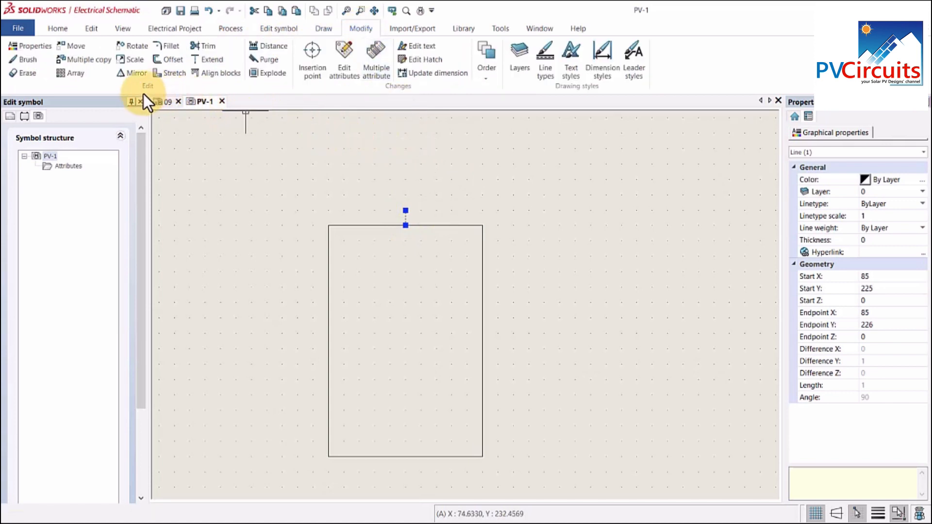
{"action": "left_click", "coordinate": [171, 57]}
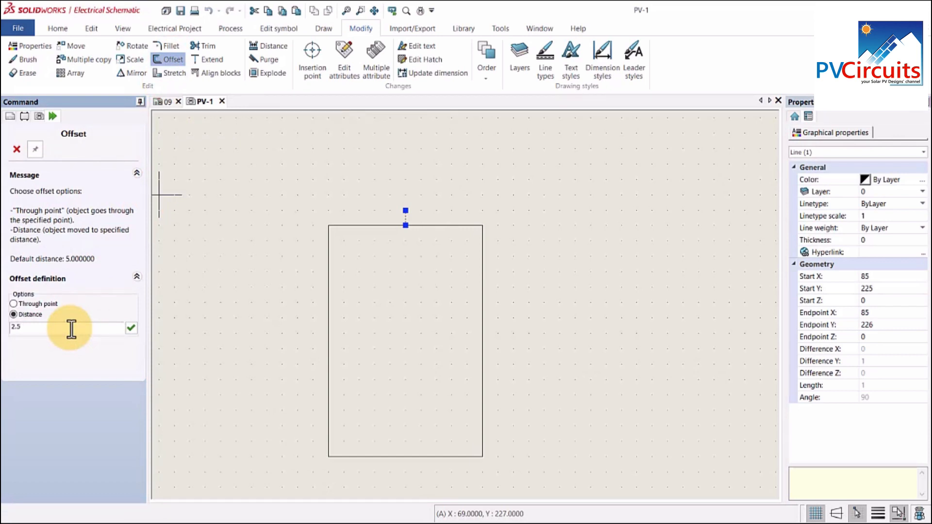
{"action": "key", "text": "Return"}
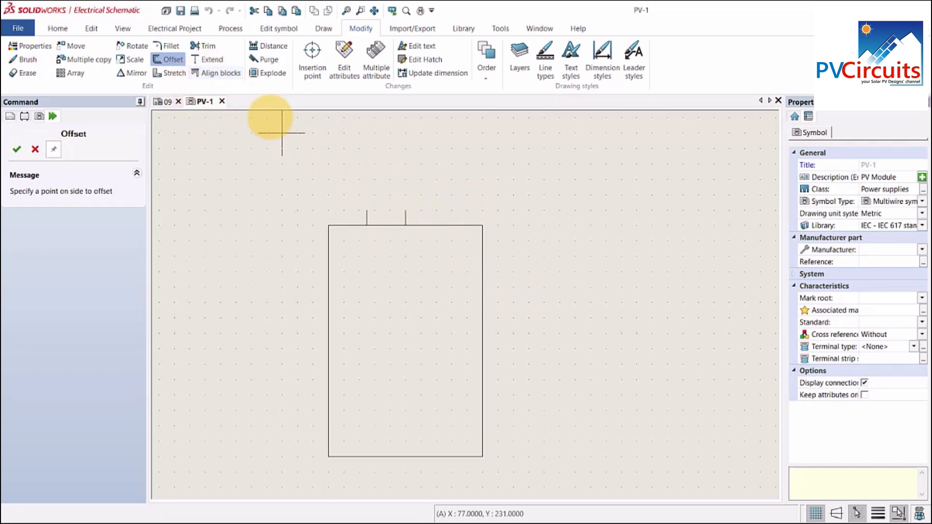
Step: Offset the middle vertical line by 2.5 to its right and delete the original middle line
{"action": "left_click", "coordinate": [174, 60]}
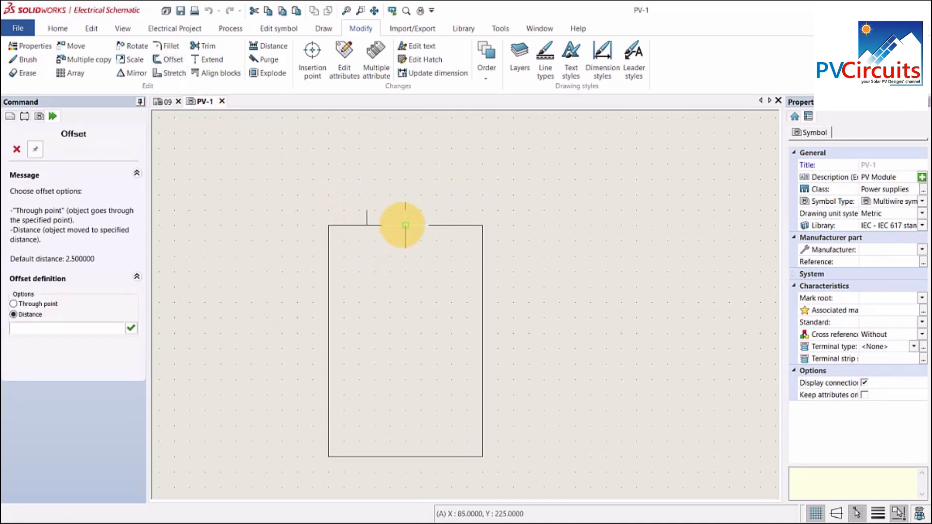
{"action": "left_click", "coordinate": [100, 326]}
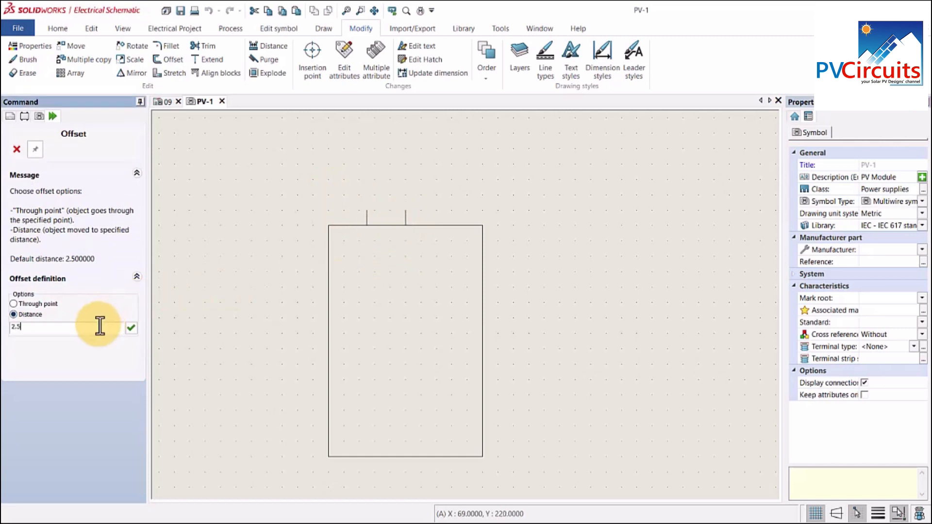
{"action": "type", "text": "2.5"}
{"action": "key", "text": "Return"}
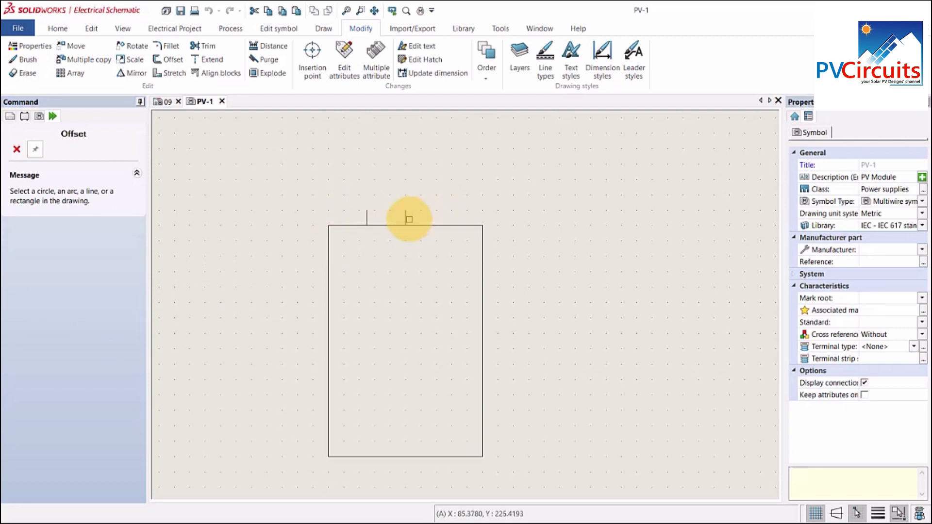
{"action": "left_click", "coordinate": [405, 218]}
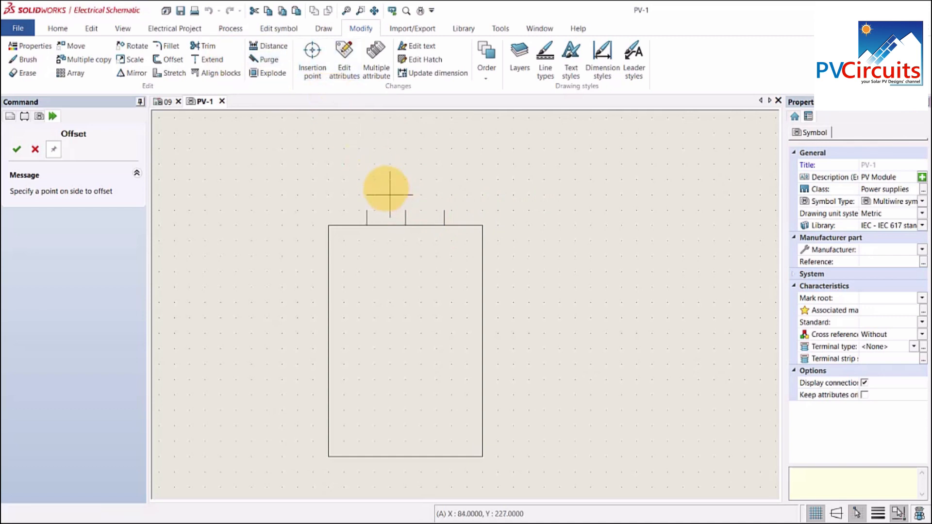
{"action": "key", "text": "Escape"}
{"action": "left_click", "coordinate": [403, 212]}
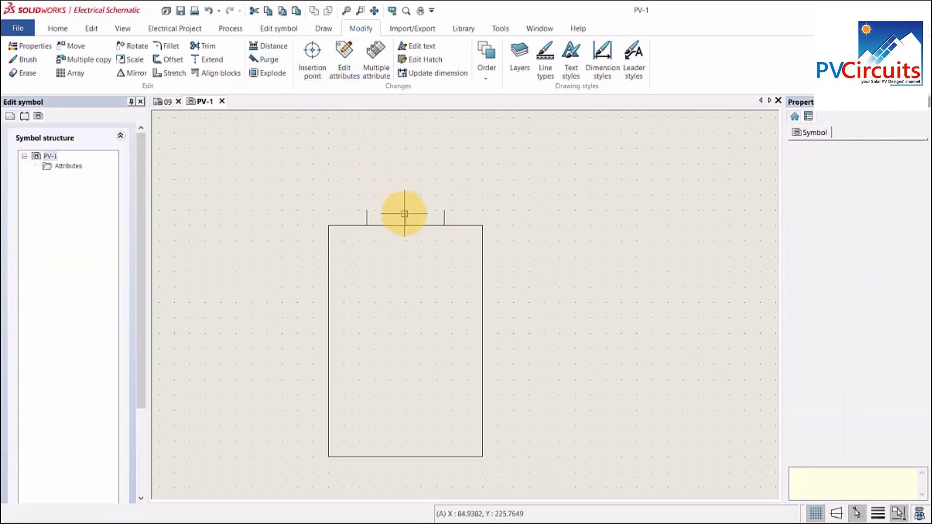
{"action": "key", "text": "Delete"}
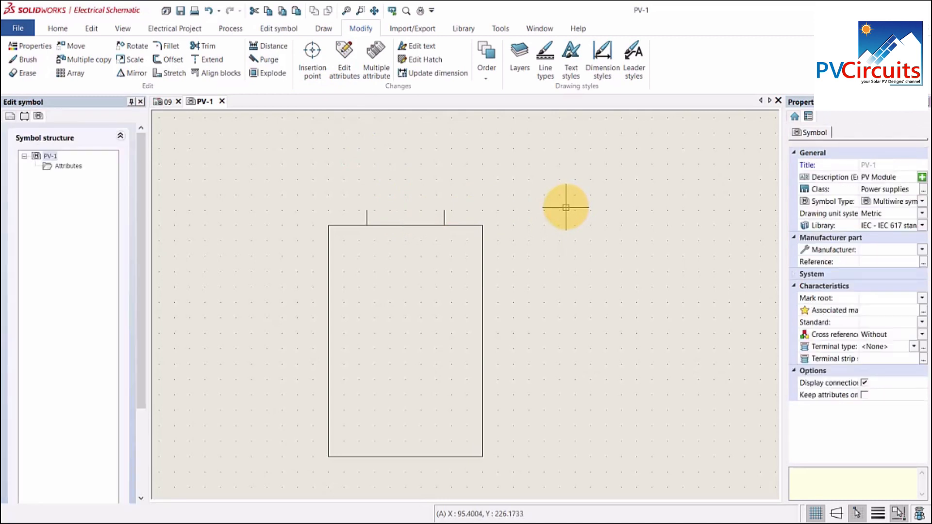
Step: Draw a horizontal line about 1 unit long outward from the rectangle's right edge, about 2 units above its bottom corner
{"action": "left_click", "coordinate": [255, 76]}
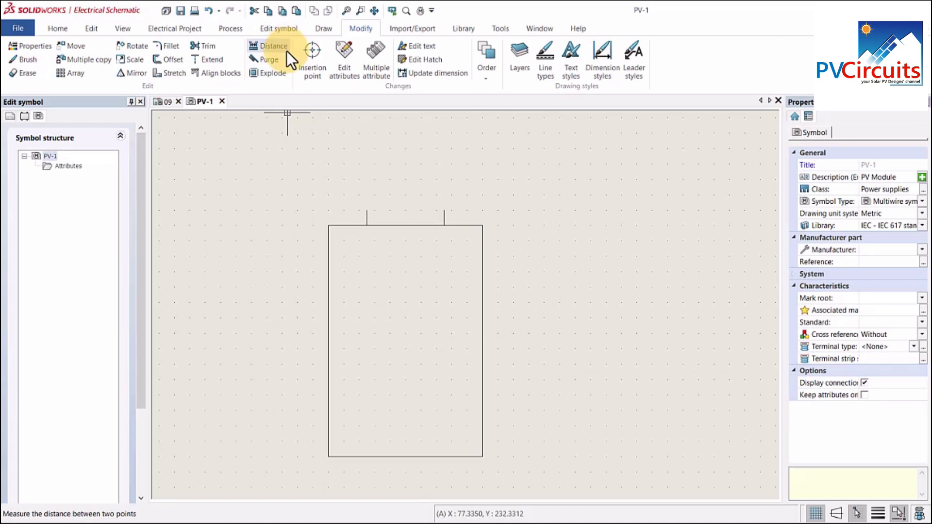
{"action": "left_click", "coordinate": [324, 26]}
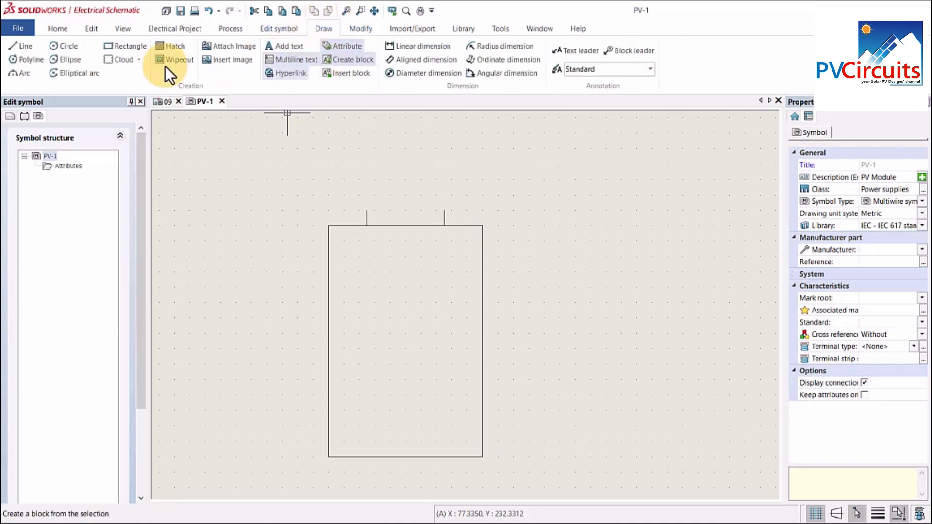
{"action": "left_click", "coordinate": [29, 46]}
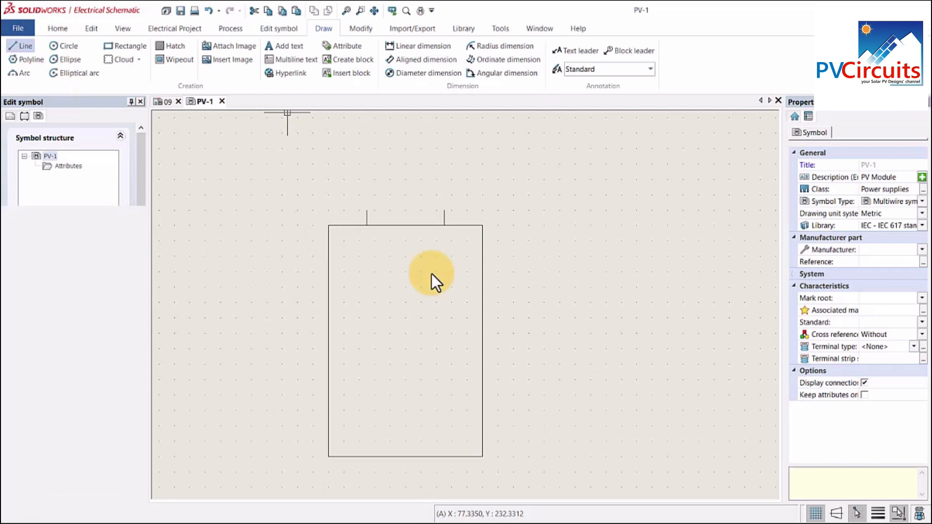
{"action": "left_click", "coordinate": [493, 431]}
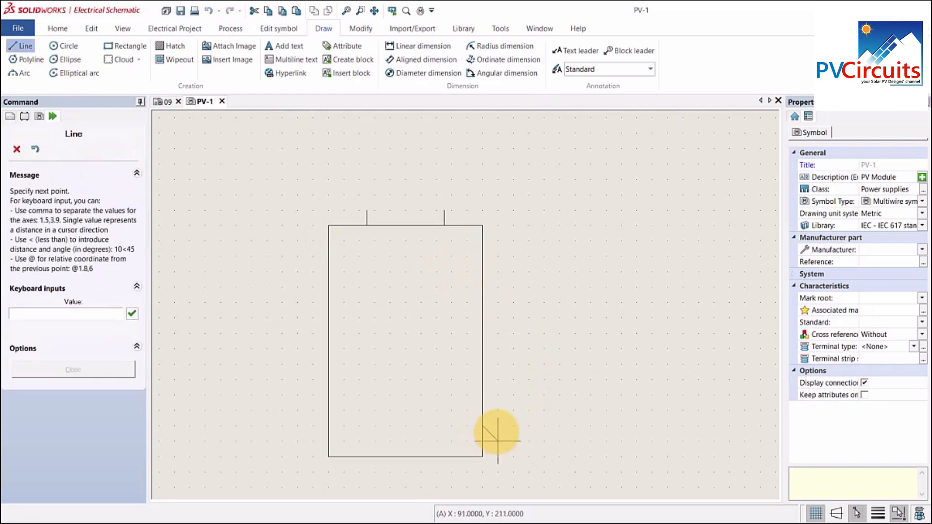
{"action": "left_click", "coordinate": [498, 426]}
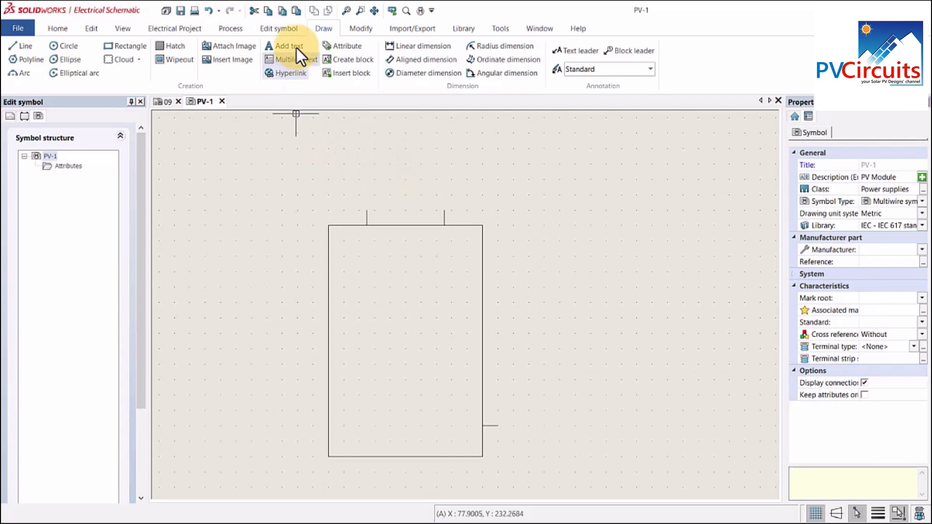
Step: Insert a connection point without an associated circuit, rotated to face upward, at the top end of the left vertical line
{"action": "left_click", "coordinate": [281, 30]}
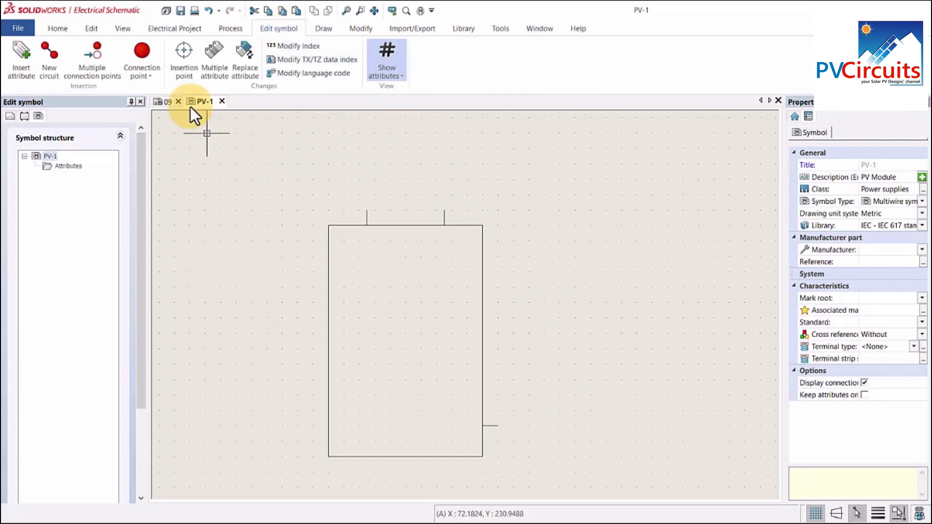
{"action": "left_click", "coordinate": [143, 50]}
{"action": "left_click", "coordinate": [344, 177]}
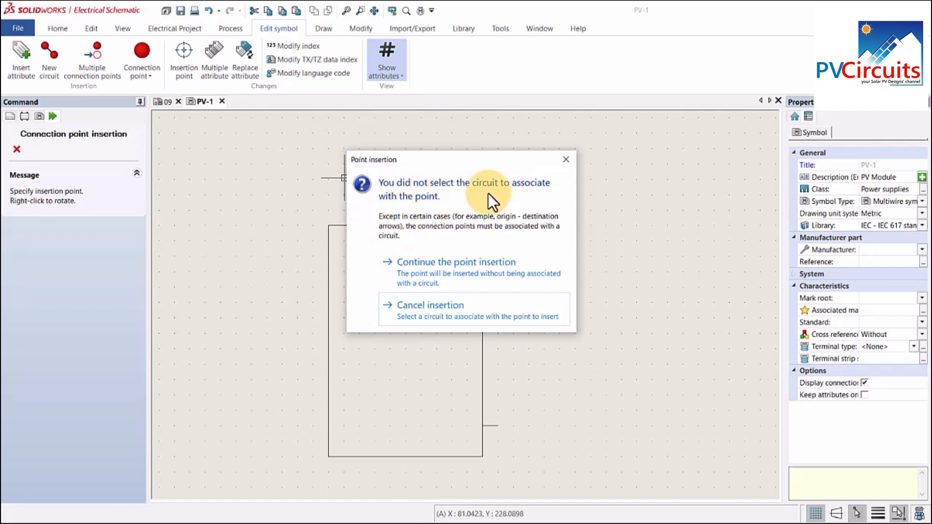
{"action": "left_click", "coordinate": [453, 270]}
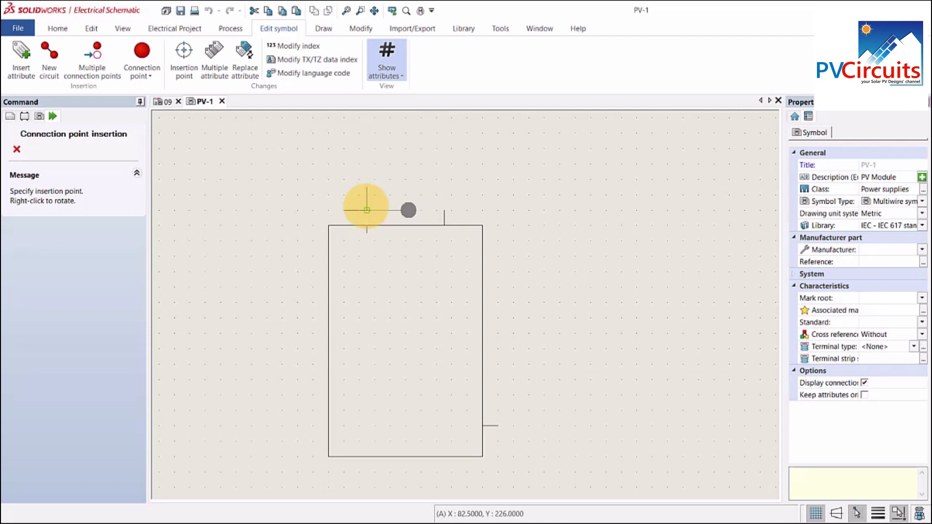
{"action": "right_click", "coordinate": [366, 210]}
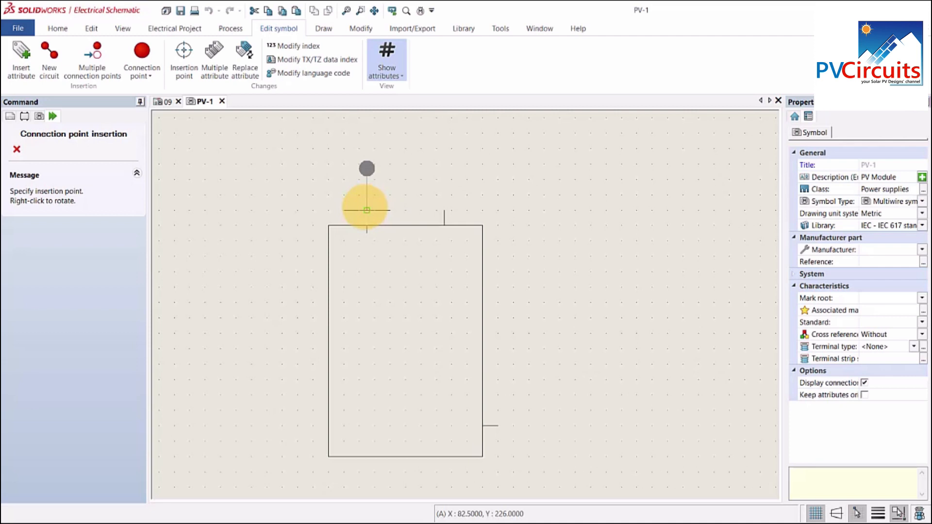
{"action": "left_click", "coordinate": [366, 210]}
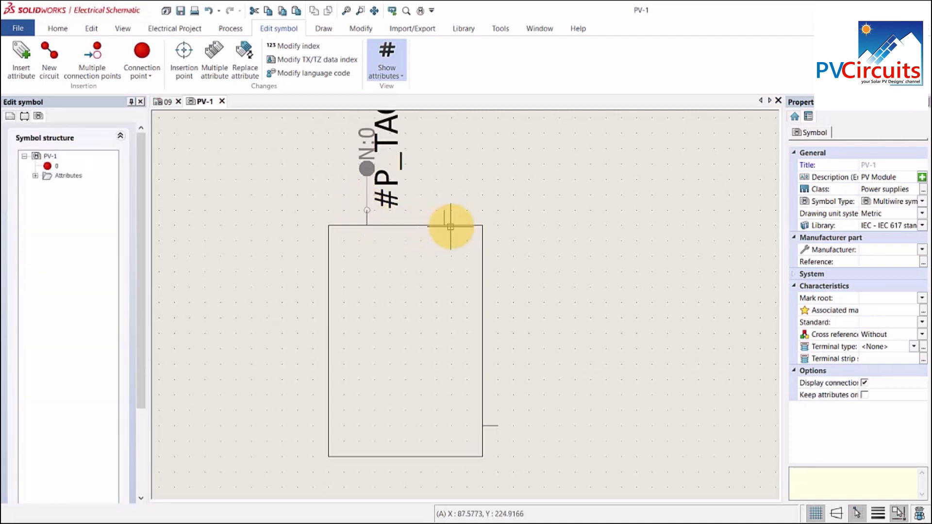
Step: Insert a connection point without an associated circuit, facing upward, at the top end of the vertical terminal line on the right
{"action": "left_click", "coordinate": [142, 51]}
{"action": "left_click", "coordinate": [444, 202]}
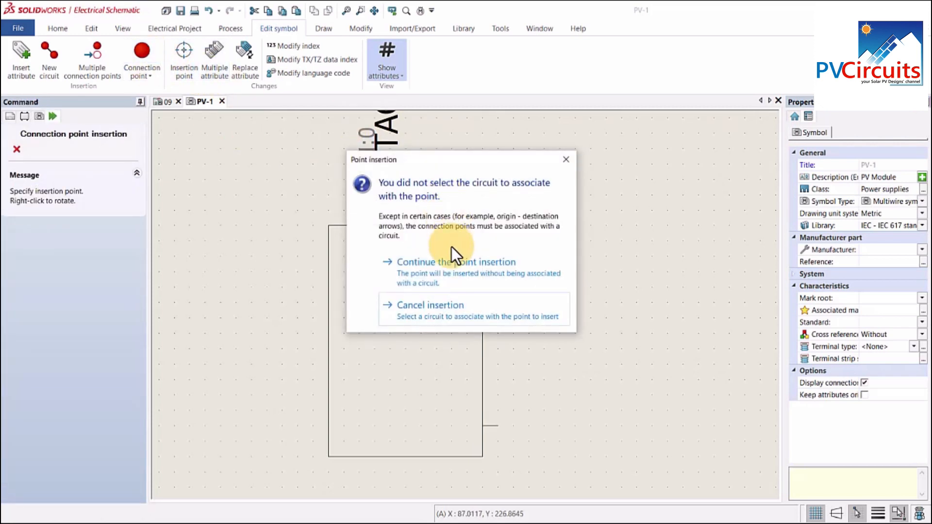
{"action": "left_click", "coordinate": [451, 265]}
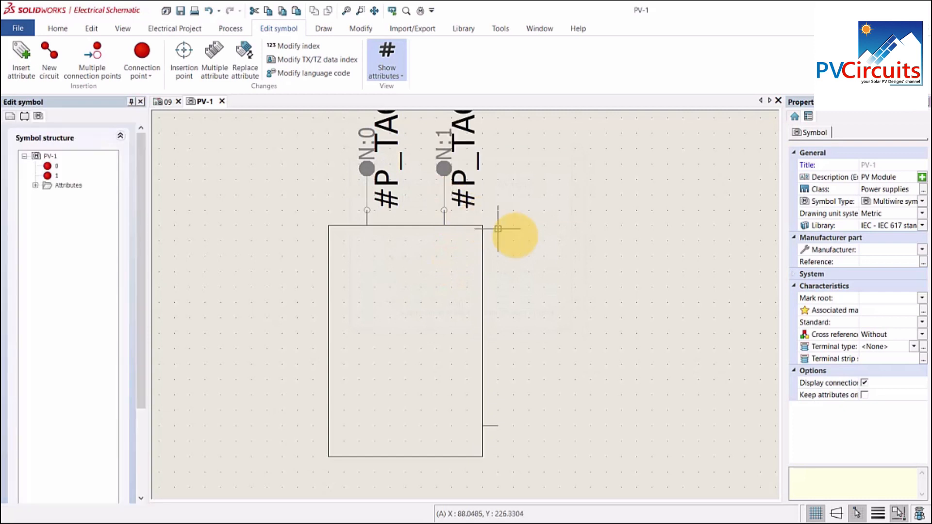
Step: Insert a connection point without an associated circuit at the outer end of the horizontal terminal line, rotated to face away from the rectangle
{"action": "left_click", "coordinate": [142, 54]}
{"action": "left_click", "coordinate": [248, 164]}
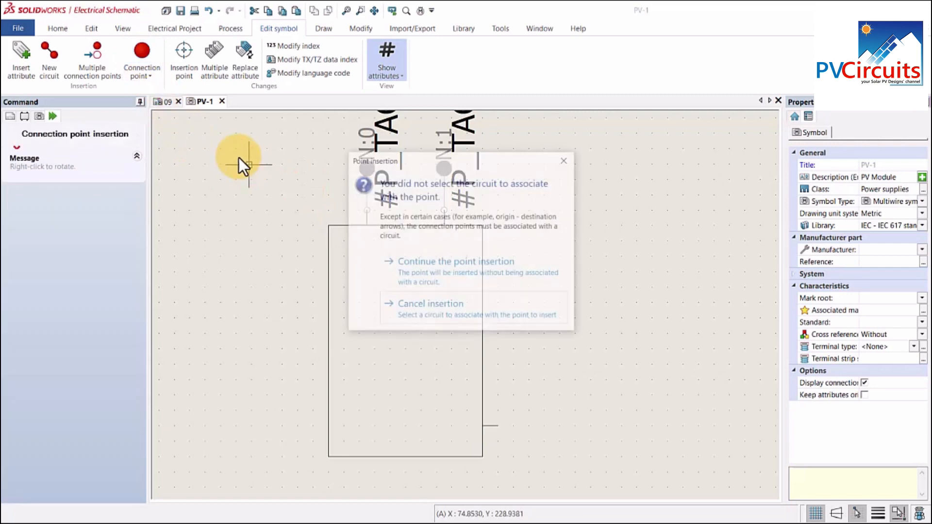
{"action": "left_click", "coordinate": [437, 269]}
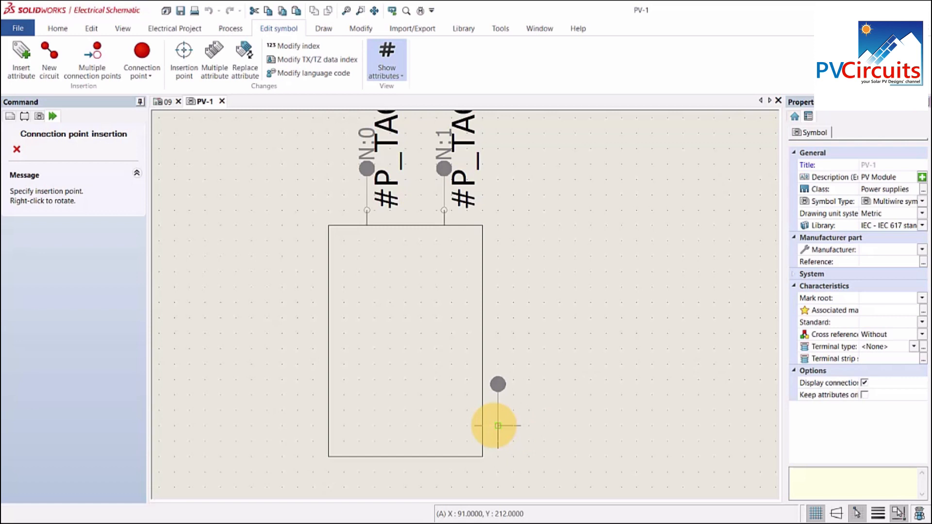
{"action": "right_click", "coordinate": [497, 425]}
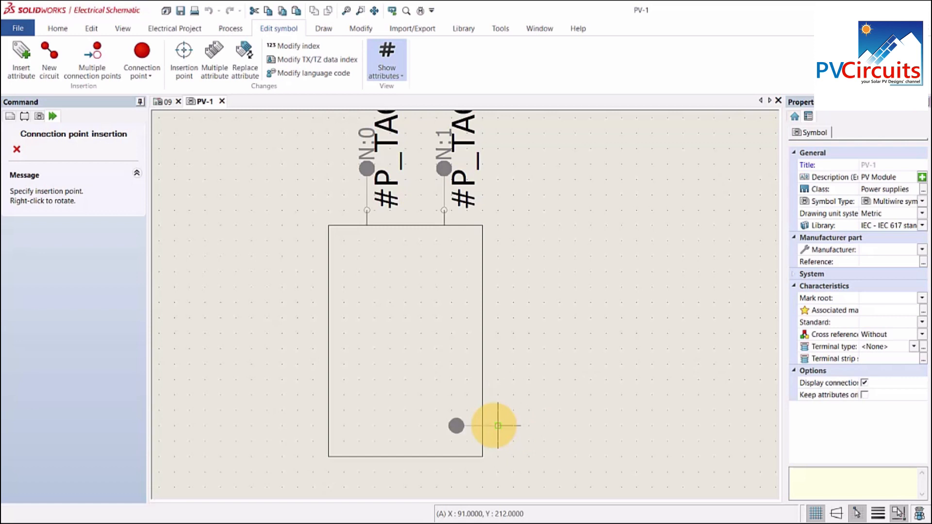
{"action": "right_click", "coordinate": [497, 426]}
{"action": "right_click", "coordinate": [497, 426]}
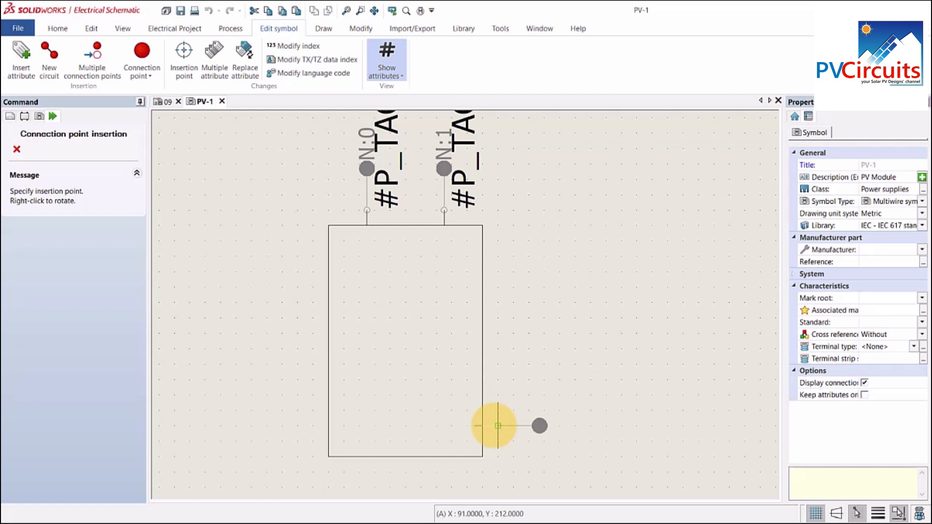
{"action": "left_click", "coordinate": [497, 426]}
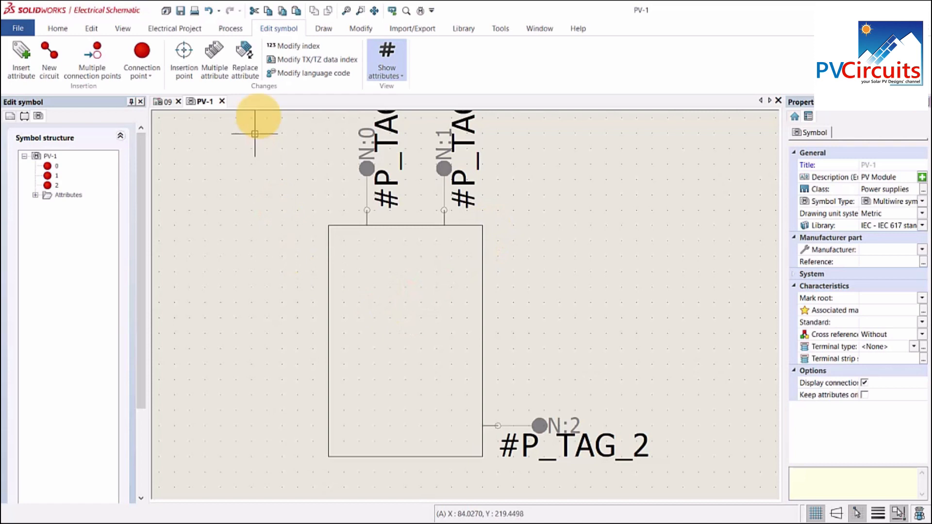
Step: Draw a diagonal line from the rectangle's top-left corner to its right edge, 7 units below the top corner
{"action": "left_click", "coordinate": [322, 28]}
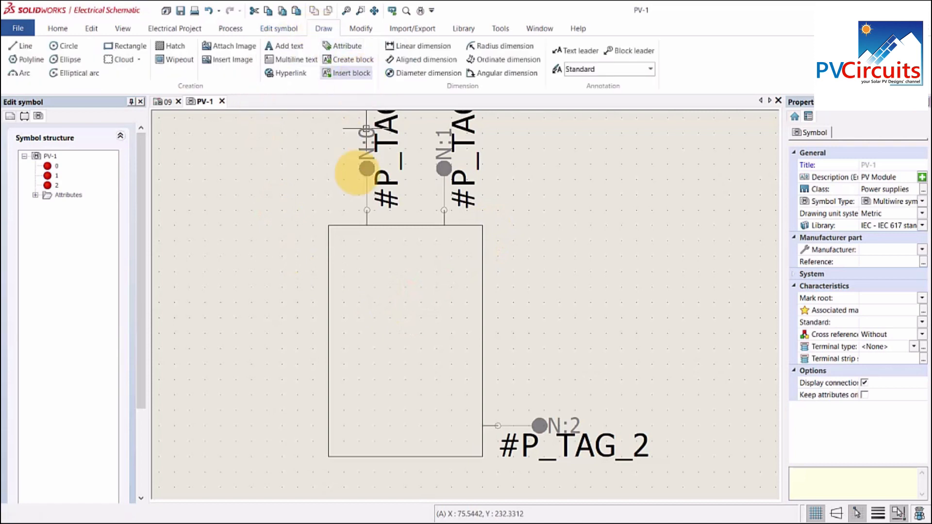
{"action": "left_click", "coordinate": [23, 47]}
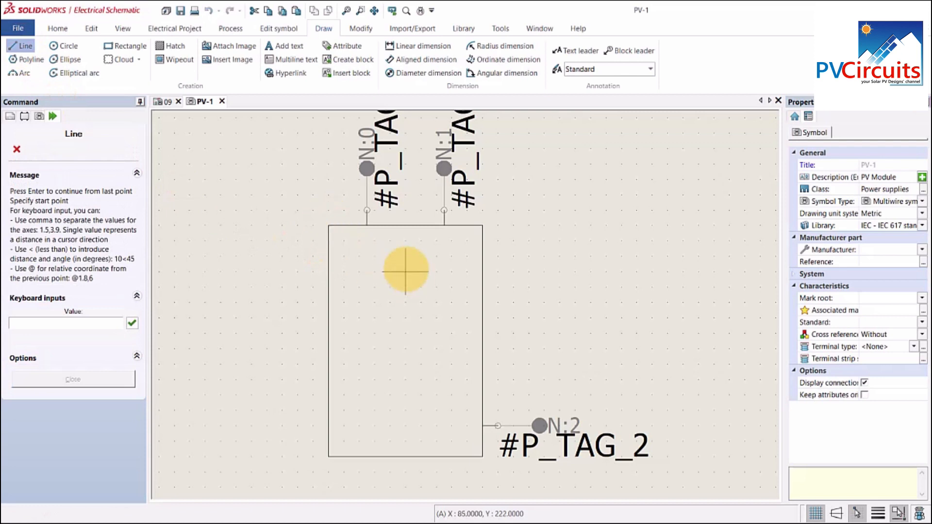
{"action": "left_click", "coordinate": [328, 225]}
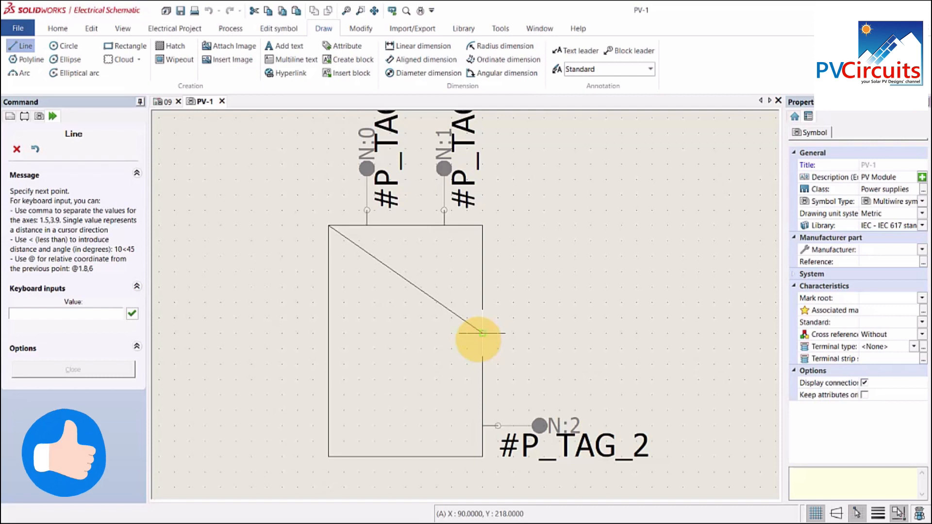
{"action": "left_click", "coordinate": [482, 333]}
{"action": "key", "text": "Escape"}
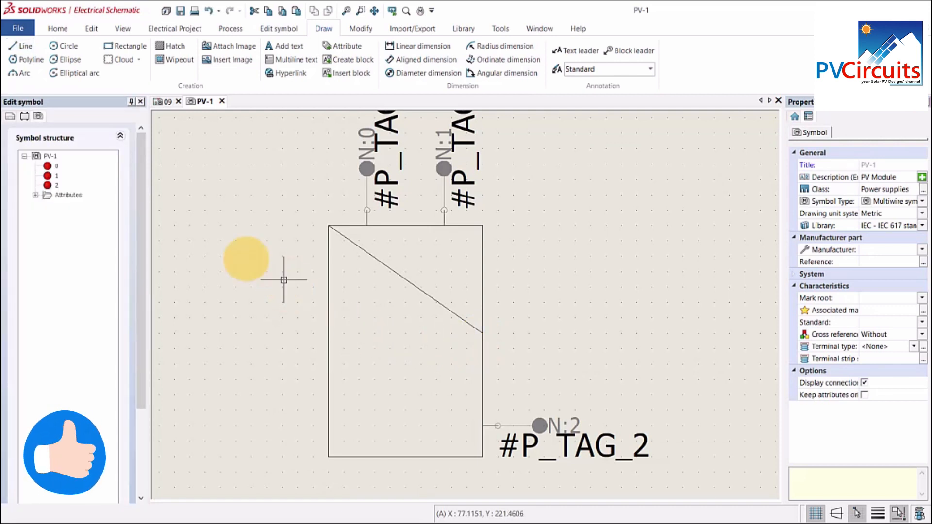
Step: Draw a mirrored diagonal line from the rectangle's top-right corner to its left edge, 7 units below the top corner
{"action": "left_click", "coordinate": [24, 46]}
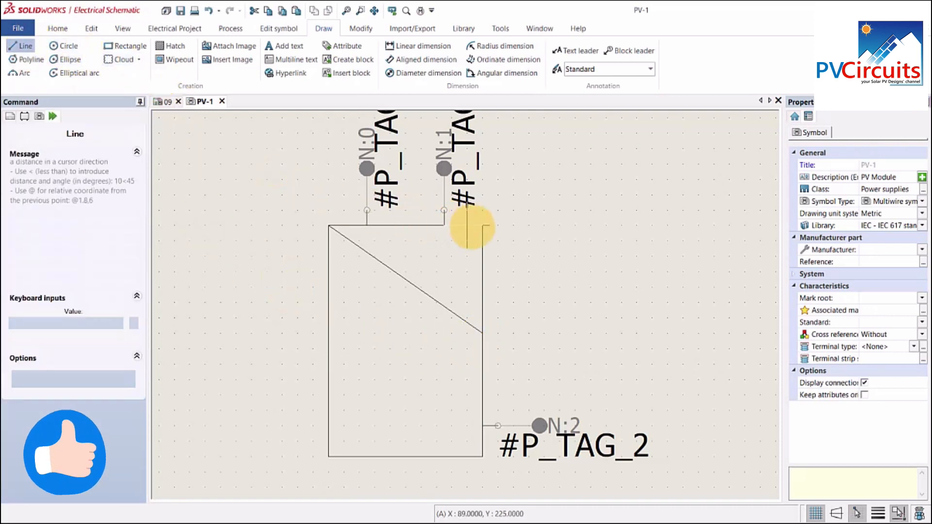
{"action": "left_click", "coordinate": [481, 225]}
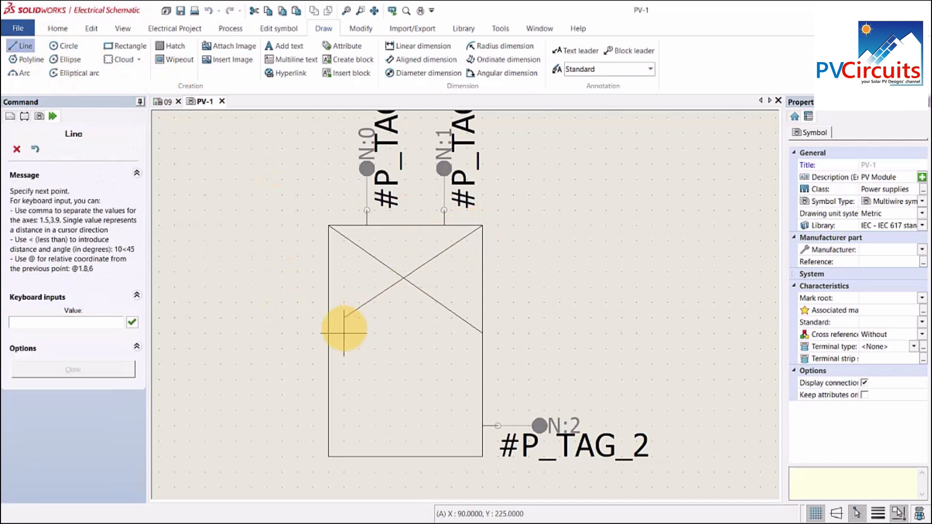
{"action": "left_click", "coordinate": [328, 333]}
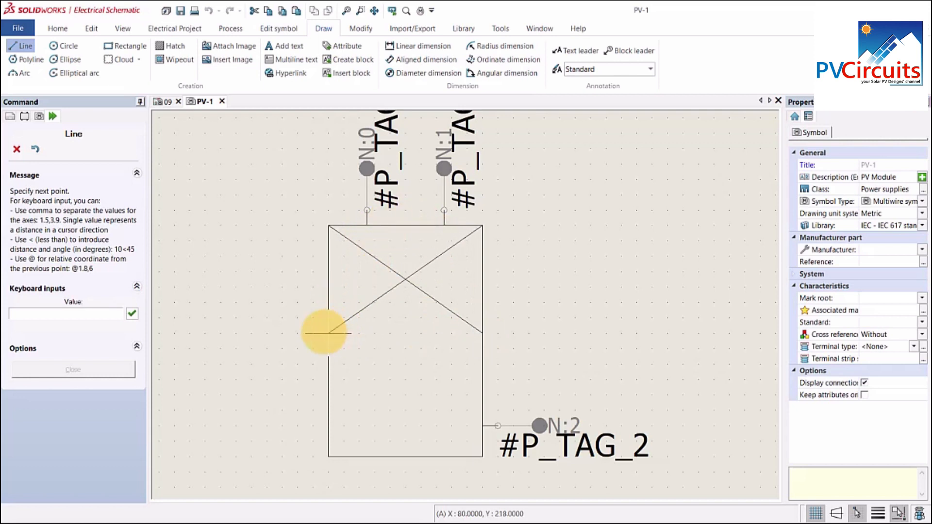
{"action": "left_click", "coordinate": [328, 333]}
{"action": "key", "text": "Escape"}
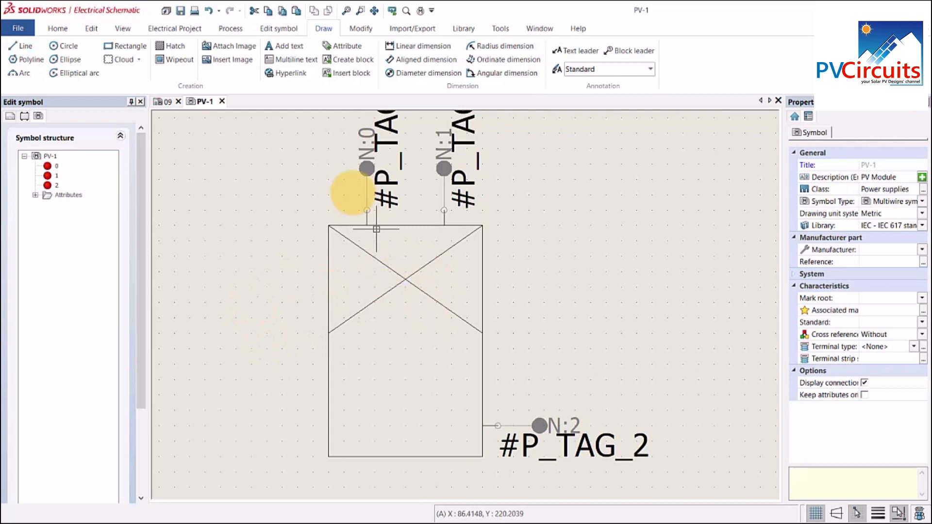
Step: Trim the lower-left half of the second diagonal, using the first diagonal as the cutting entity
{"action": "left_click", "coordinate": [359, 28]}
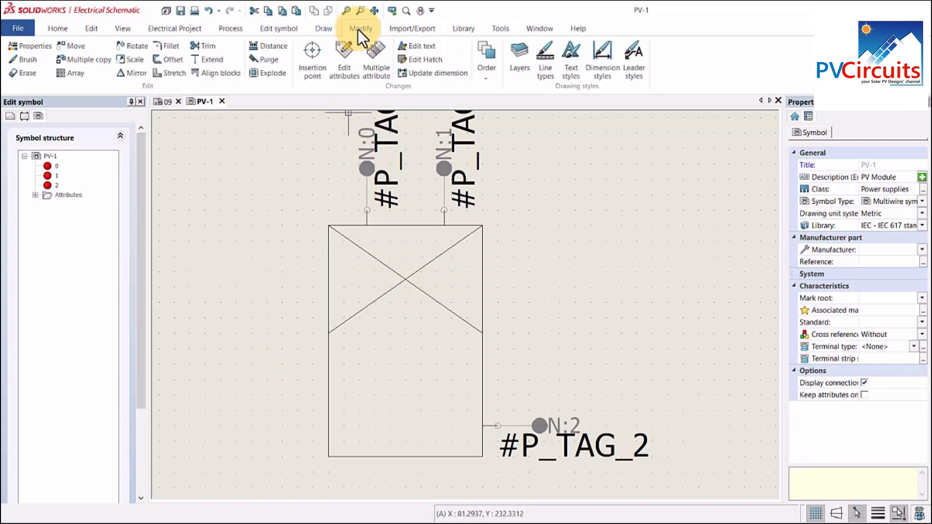
{"action": "left_click", "coordinate": [198, 47]}
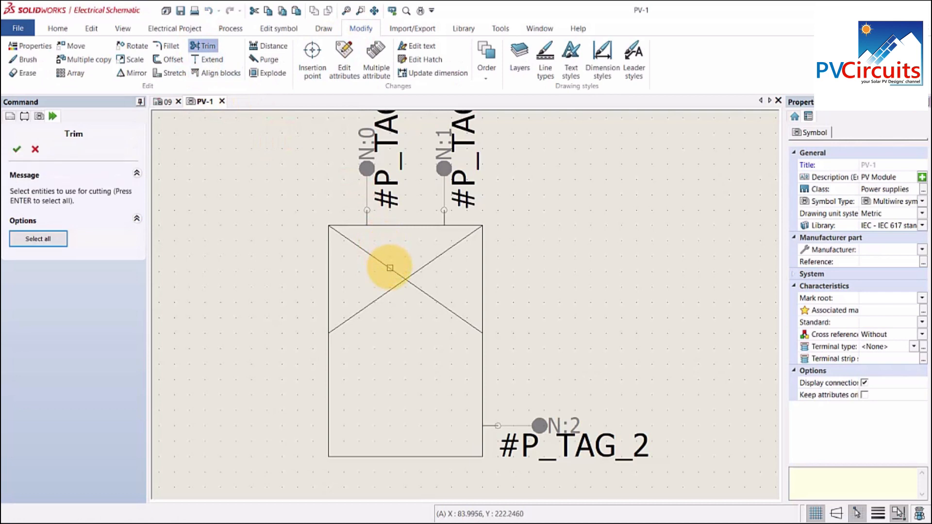
{"action": "left_click", "coordinate": [389, 262]}
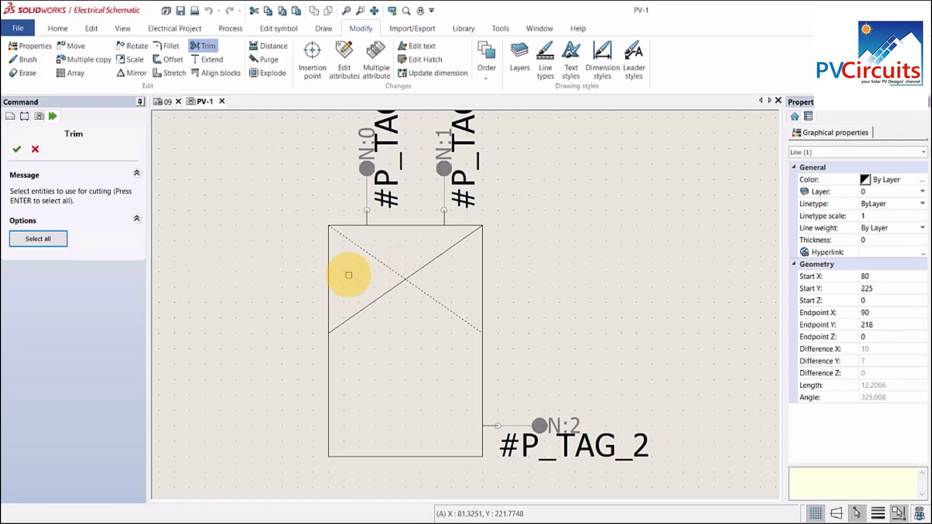
{"action": "key", "text": "Return"}
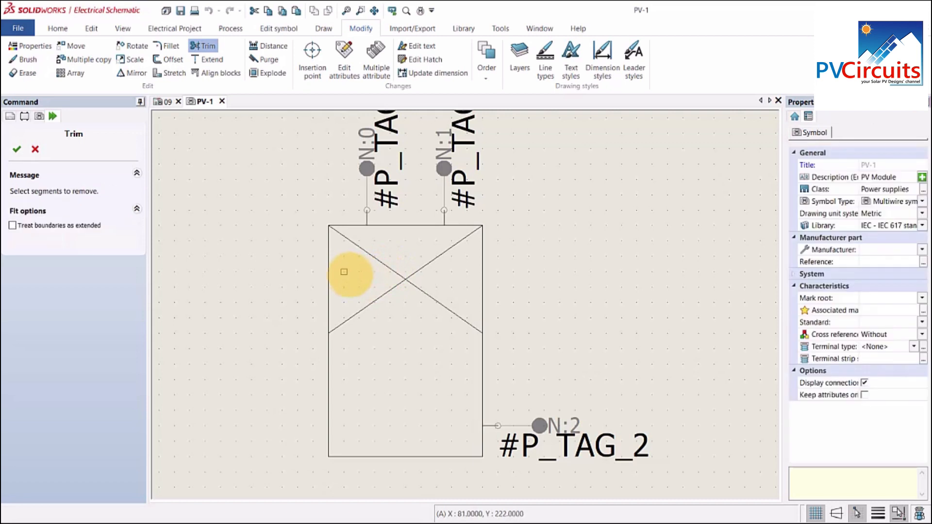
{"action": "left_click", "coordinate": [390, 287]}
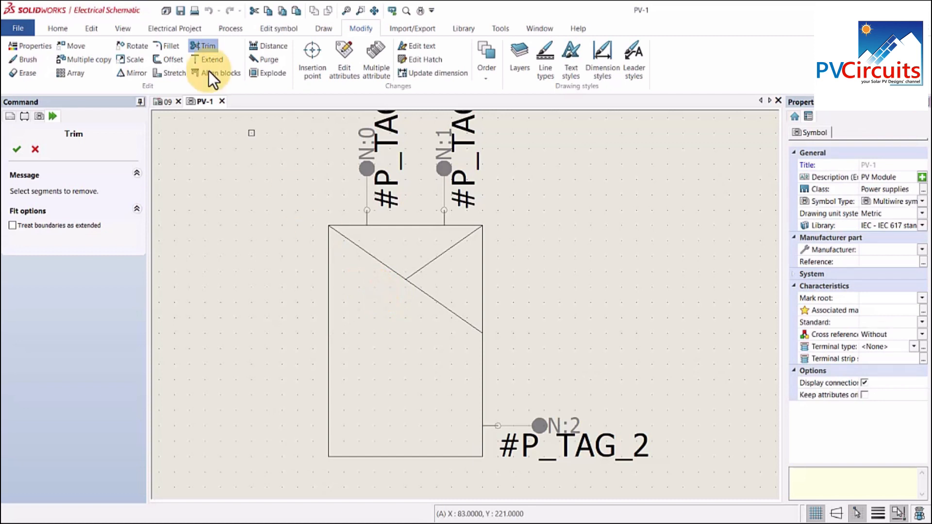
Step: Trim the lower-right half of the first diagonal against the remaining short diagonal, leaving a V shape in the rectangle
{"action": "left_click", "coordinate": [199, 48]}
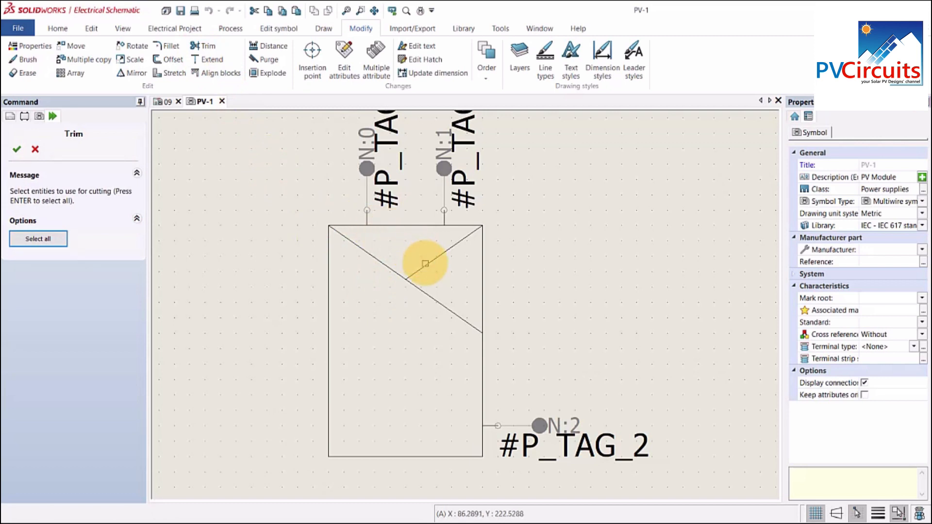
{"action": "left_click", "coordinate": [425, 264]}
{"action": "right_click", "coordinate": [440, 270]}
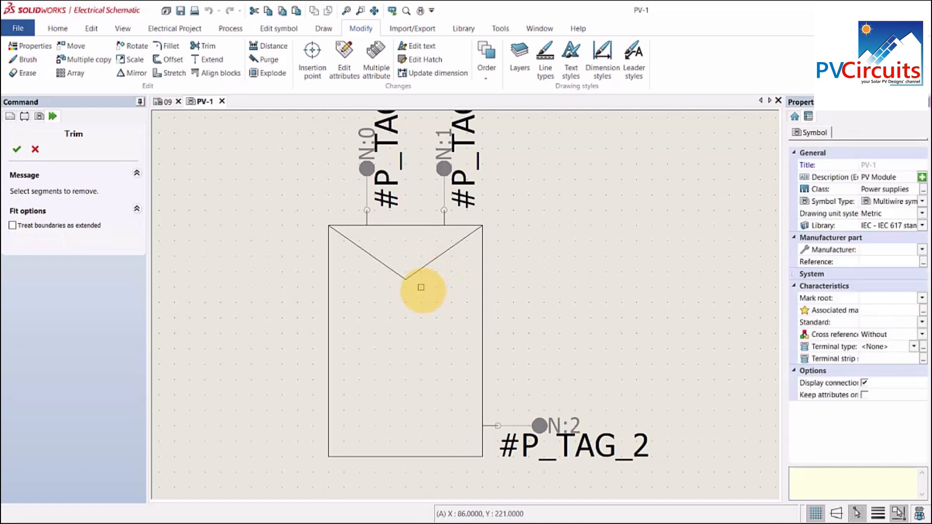
{"action": "left_click", "coordinate": [421, 288]}
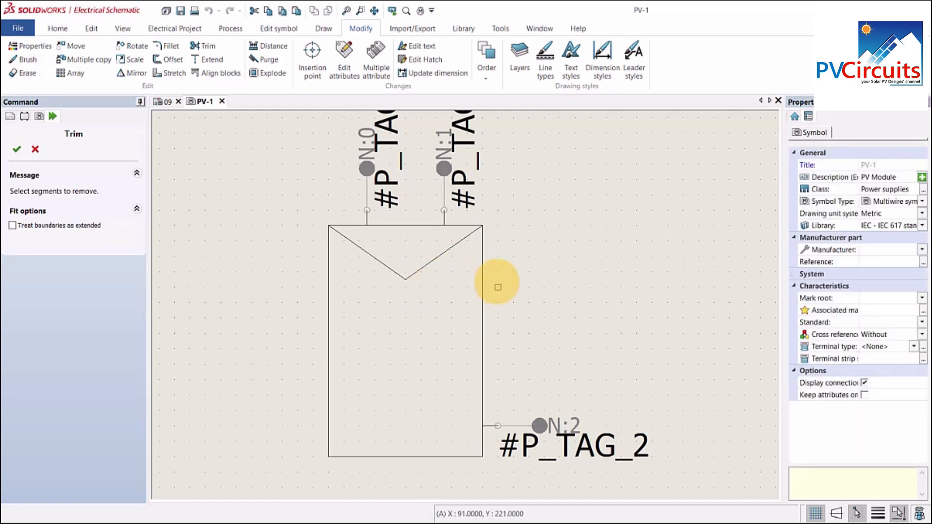
{"action": "right_click", "coordinate": [497, 282]}
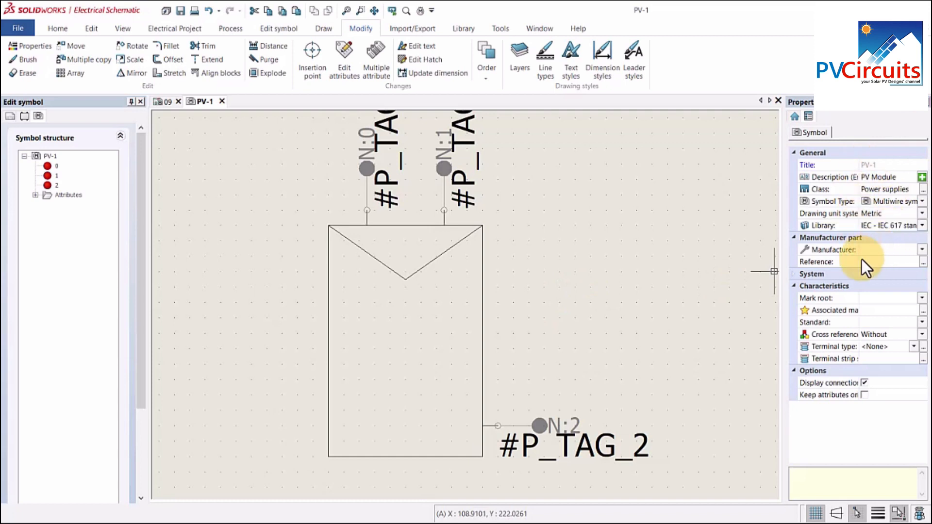
Step: Close the PV-1 symbol drawing and save its changes
{"action": "left_click", "coordinate": [222, 102]}
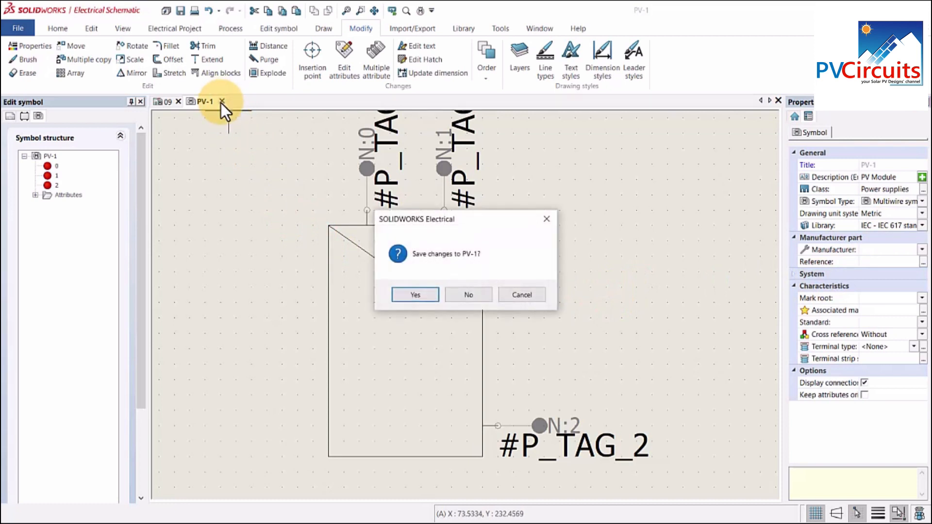
{"action": "left_click", "coordinate": [415, 297]}
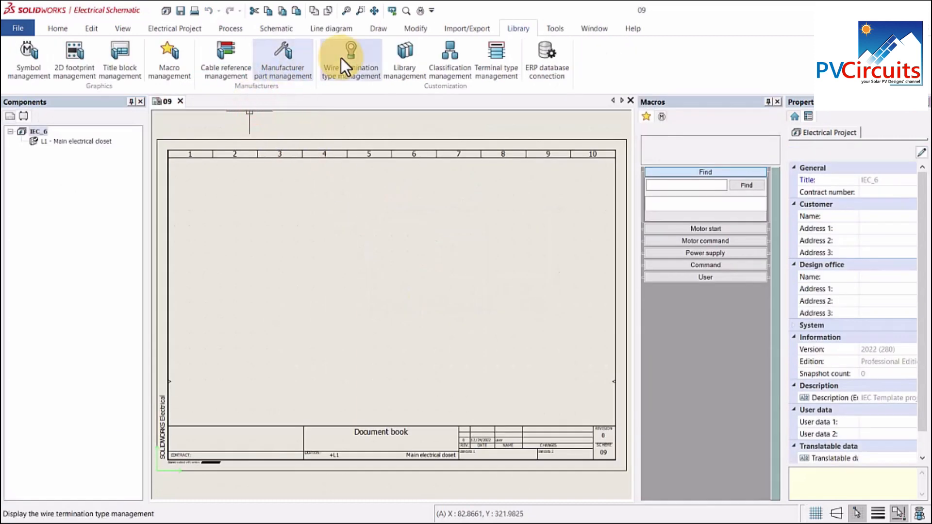
Step: Try to insert the PV Module symbol from the Power supplies class into schematic drawing 09
{"action": "left_click", "coordinate": [277, 30]}
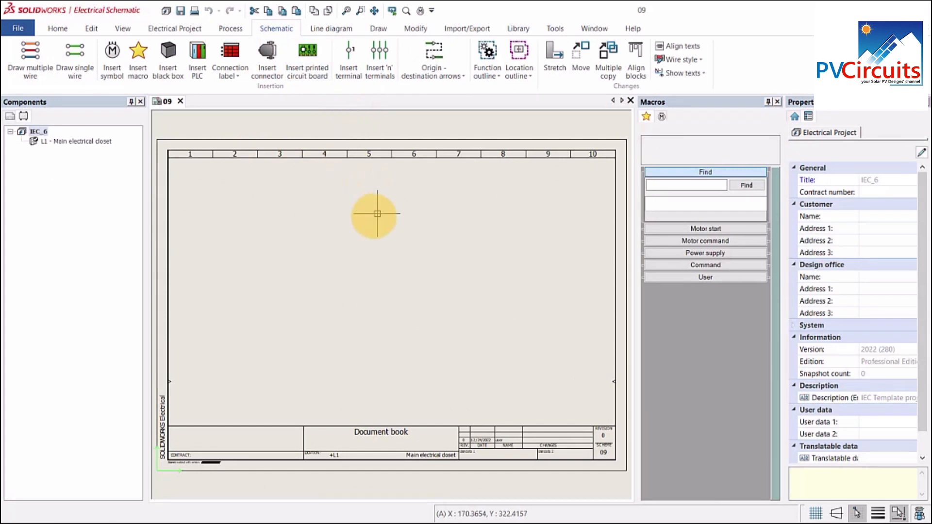
{"action": "left_click", "coordinate": [108, 56]}
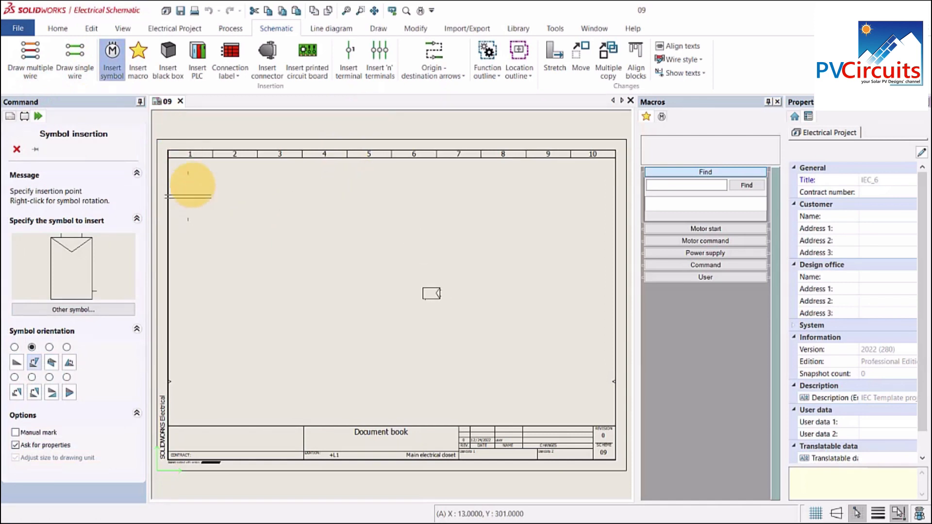
{"action": "left_click", "coordinate": [71, 310]}
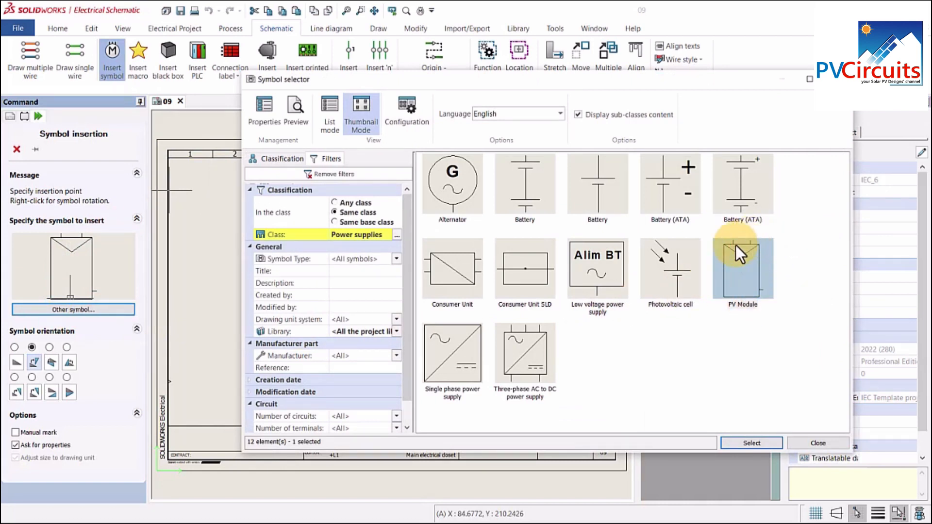
{"action": "left_click", "coordinate": [750, 442]}
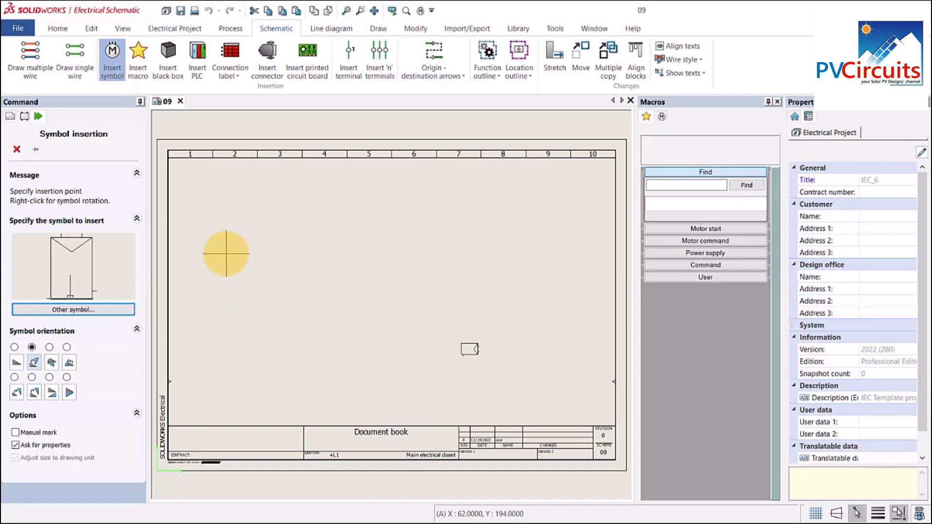
{"action": "key", "text": "Escape"}
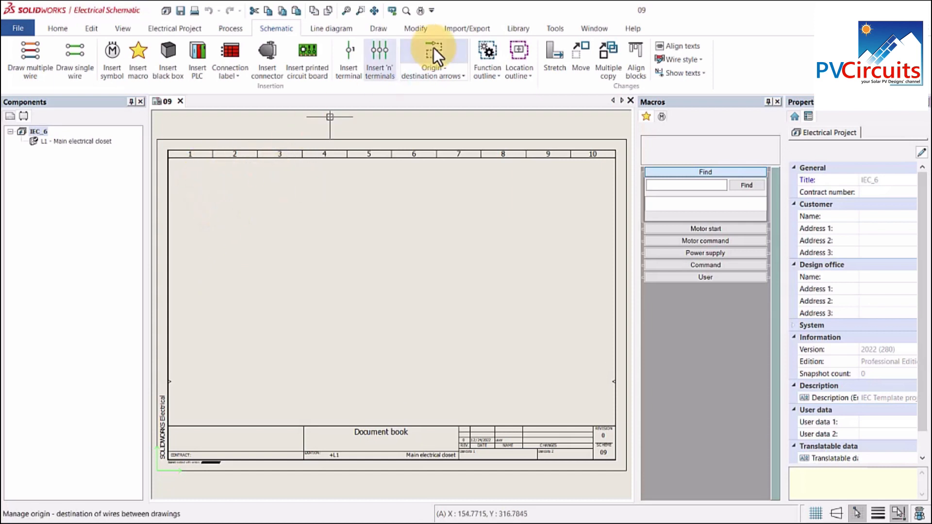
Step: Reopen the PV Module symbol for editing from the symbol library's Power supplies class
{"action": "left_click", "coordinate": [513, 28]}
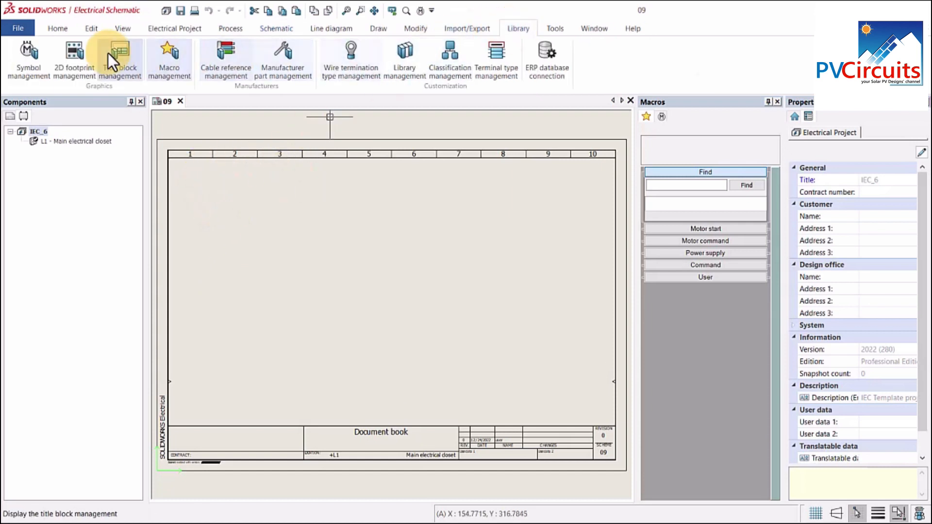
{"action": "left_click", "coordinate": [29, 58]}
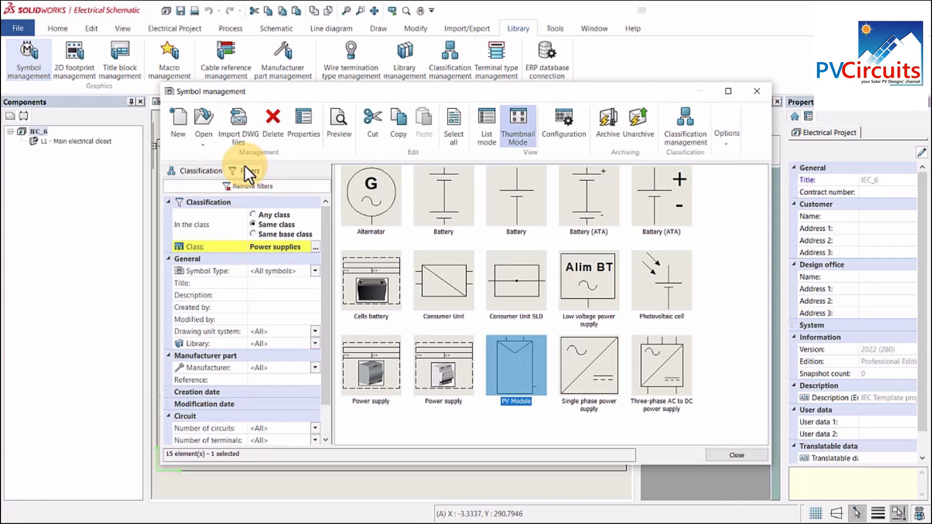
{"action": "right_click", "coordinate": [517, 357]}
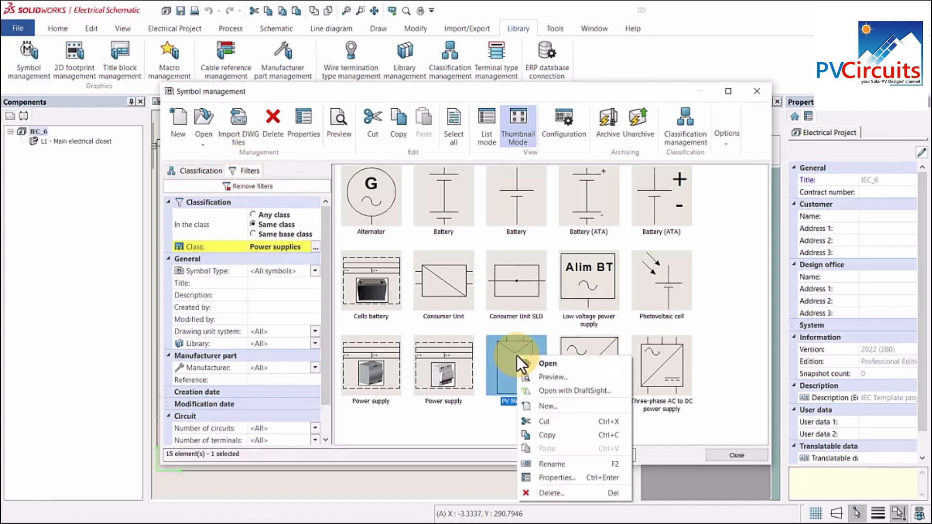
{"action": "left_click", "coordinate": [543, 362]}
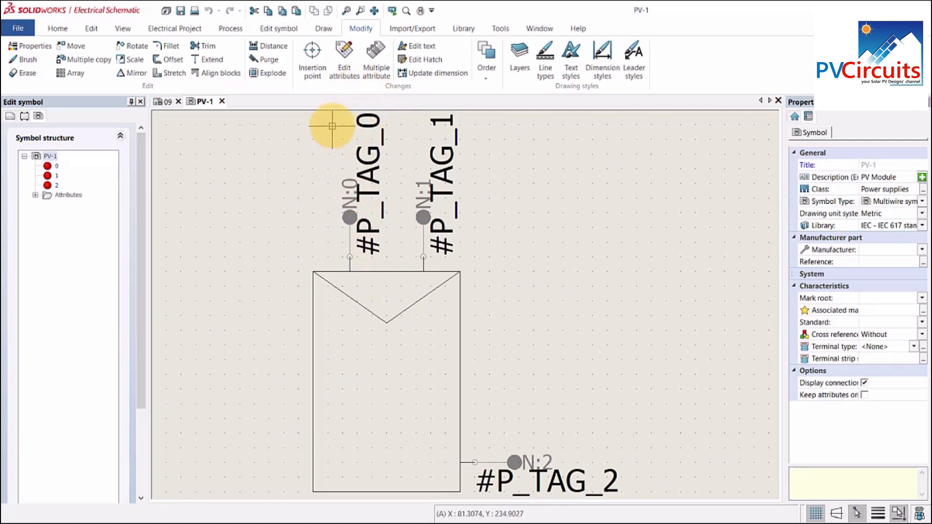
Step: Set the PV-1 symbol's insertion point at the centre of connection point 0 using object snap, and close the symbol with its changes saved
{"action": "left_click", "coordinate": [280, 28]}
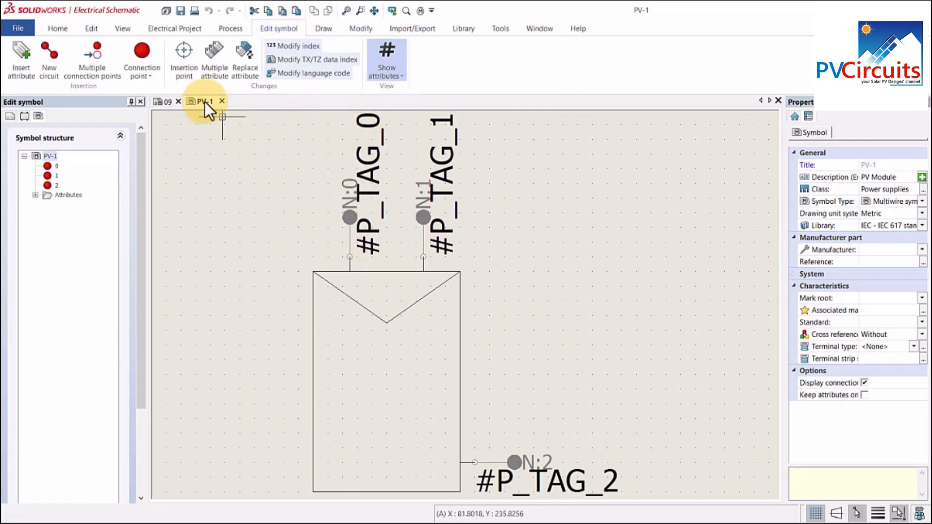
{"action": "left_click", "coordinate": [185, 51]}
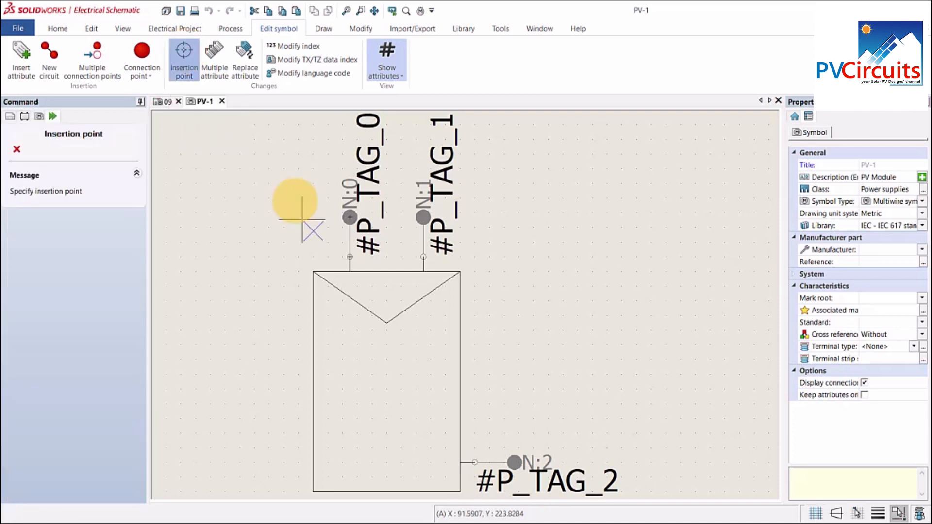
{"action": "left_click", "coordinate": [899, 513]}
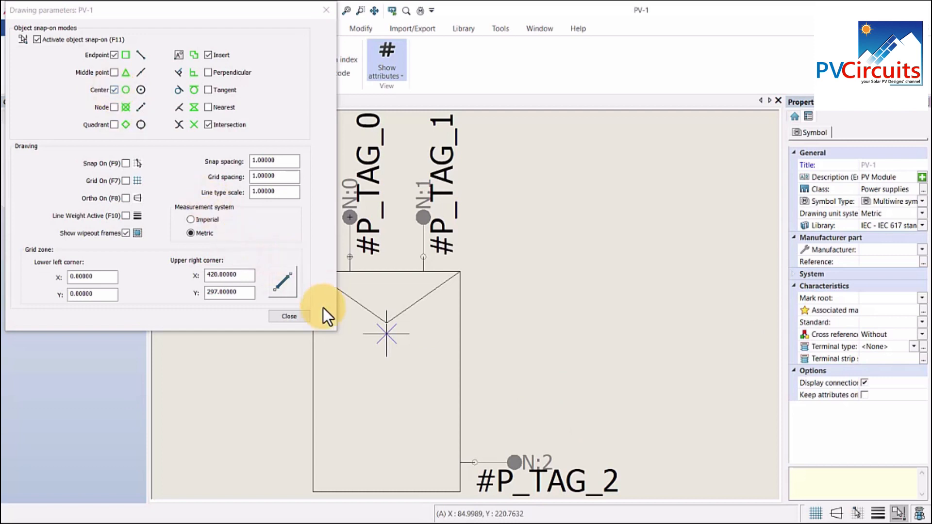
{"action": "left_click", "coordinate": [299, 318]}
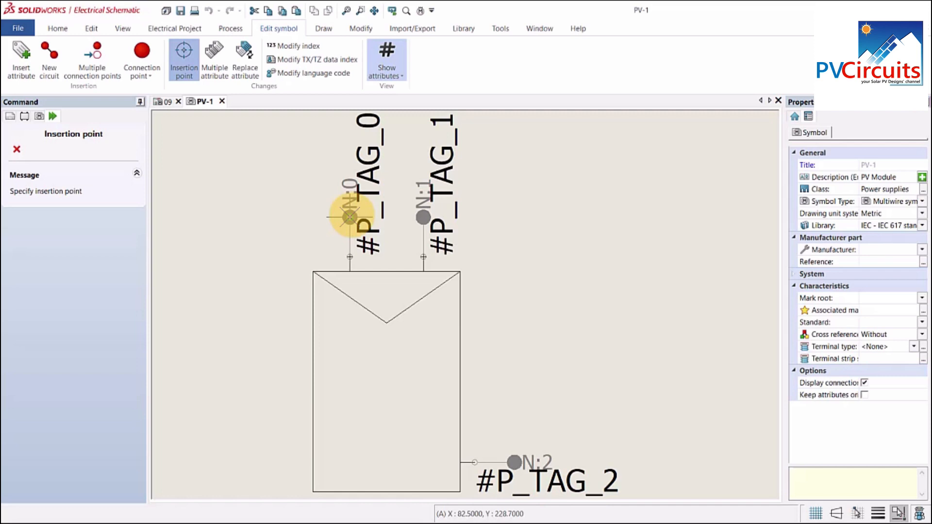
{"action": "left_click", "coordinate": [350, 217]}
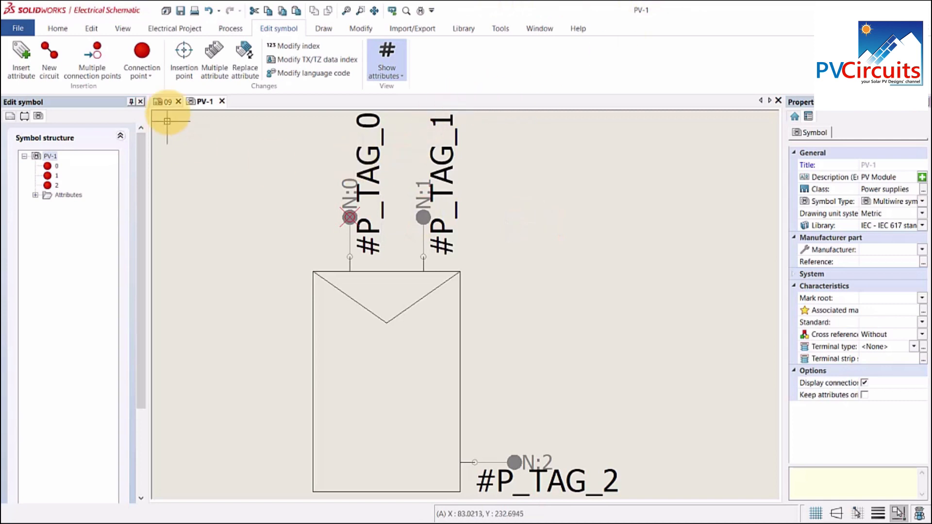
{"action": "left_click", "coordinate": [223, 101]}
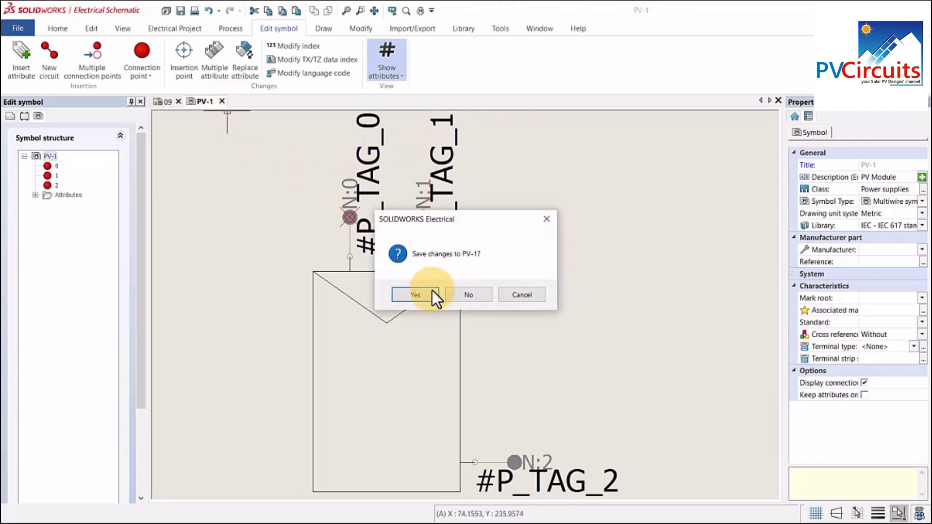
{"action": "left_click", "coordinate": [417, 294]}
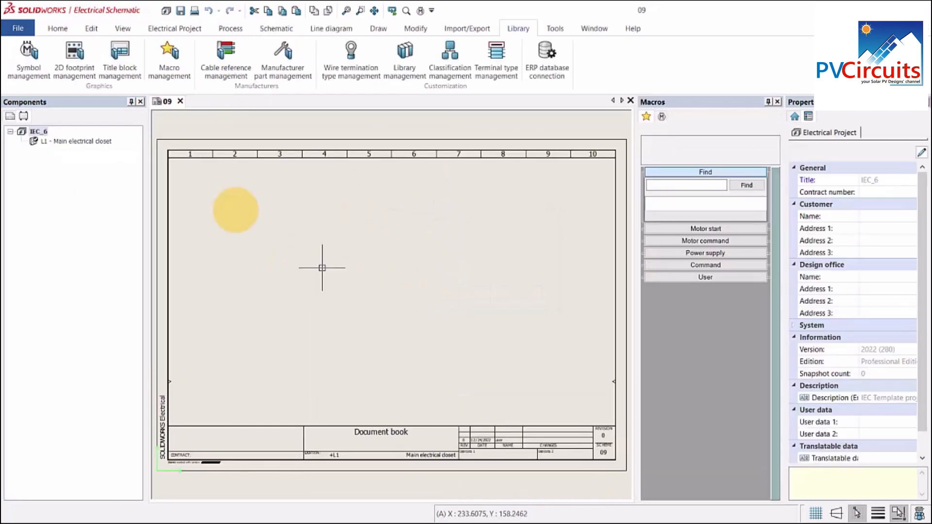
Step: Insert the PV Module symbol from the Power supplies class into drawing 09 at X 120, Y 187, accepting the default component properties
{"action": "left_click", "coordinate": [283, 26]}
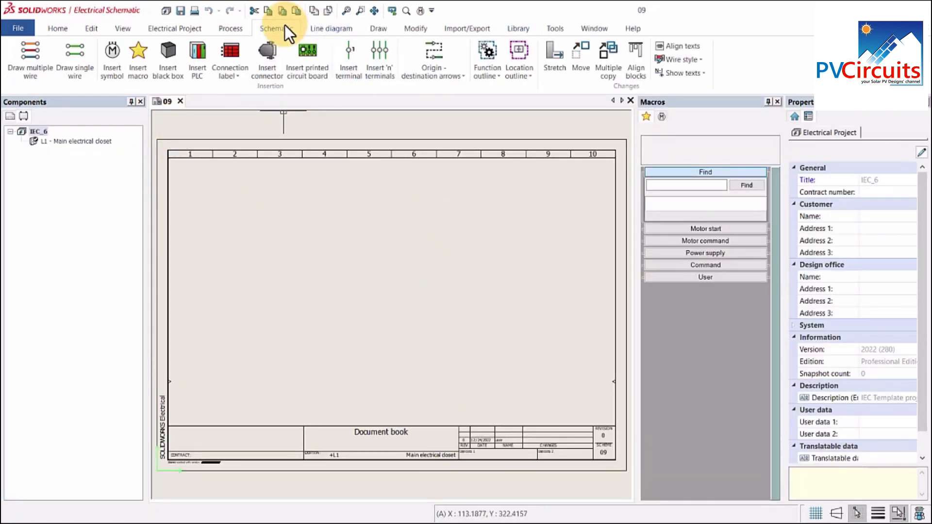
{"action": "left_click", "coordinate": [111, 57]}
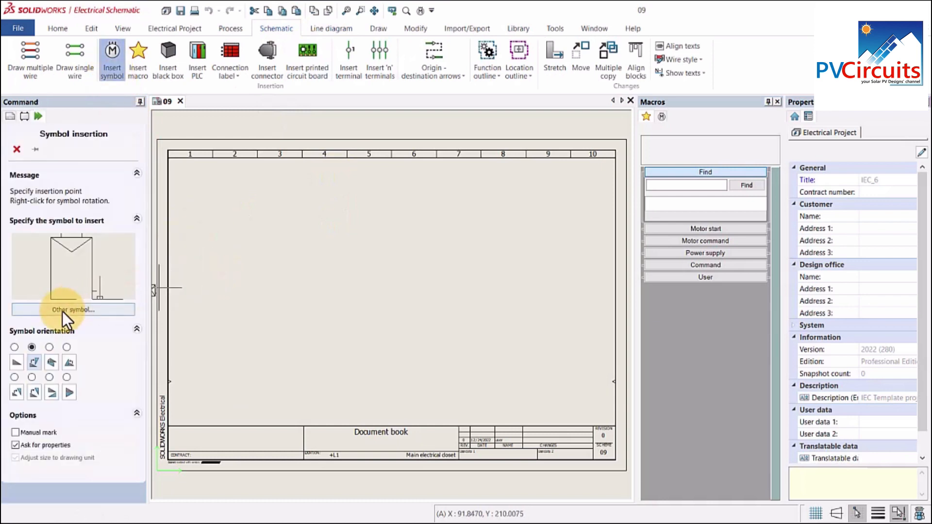
{"action": "left_click", "coordinate": [80, 311]}
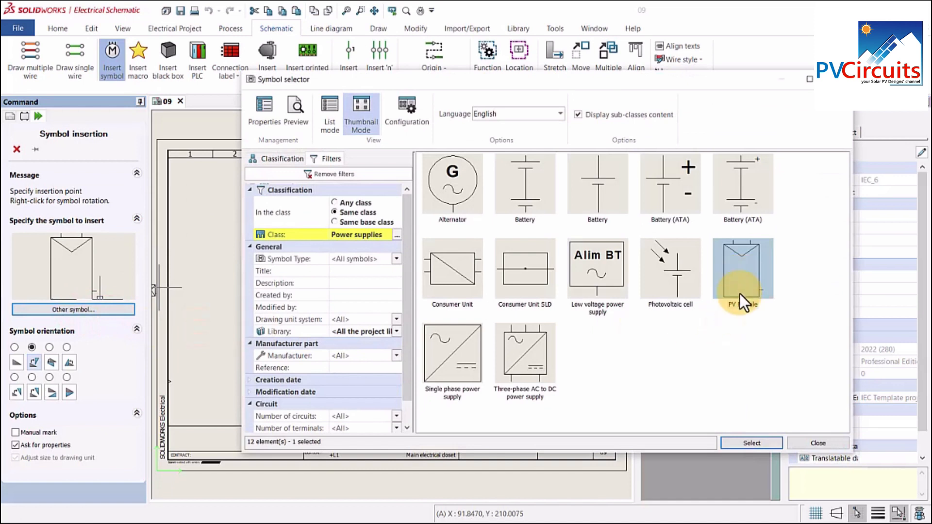
{"action": "left_click", "coordinate": [754, 442]}
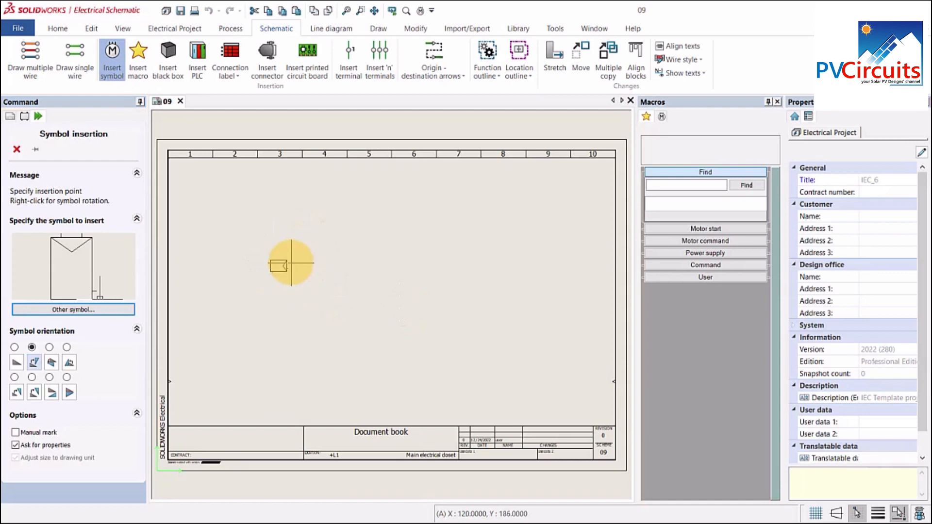
{"action": "scroll", "coordinate": [291, 263], "scroll_direction": "down", "scroll_amount": 1}
{"action": "scroll", "coordinate": [292, 263], "scroll_direction": "up", "scroll_amount": 3}
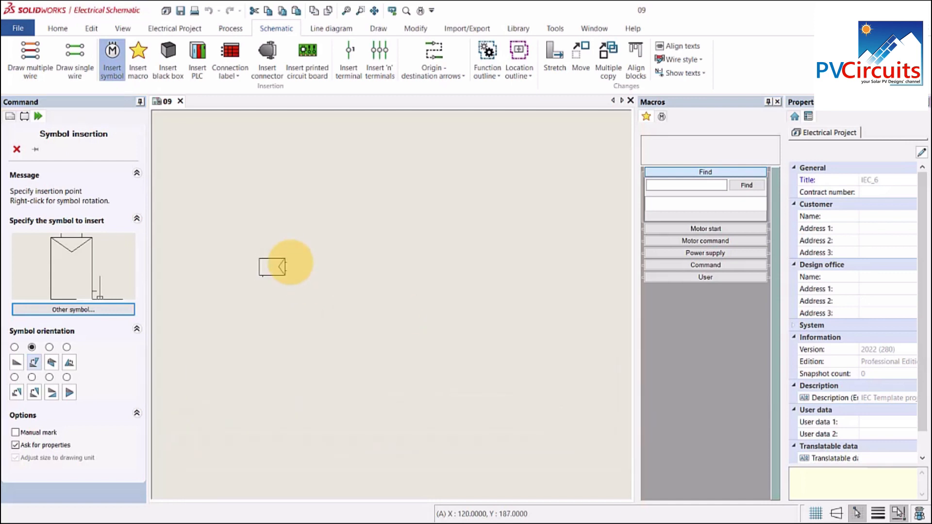
{"action": "scroll", "coordinate": [291, 263], "scroll_direction": "up", "scroll_amount": 2}
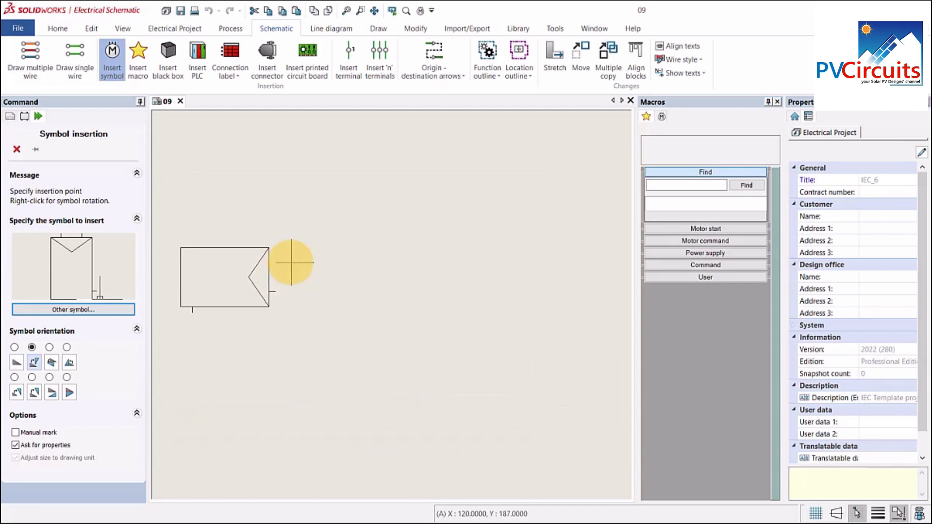
{"action": "left_click", "coordinate": [291, 262]}
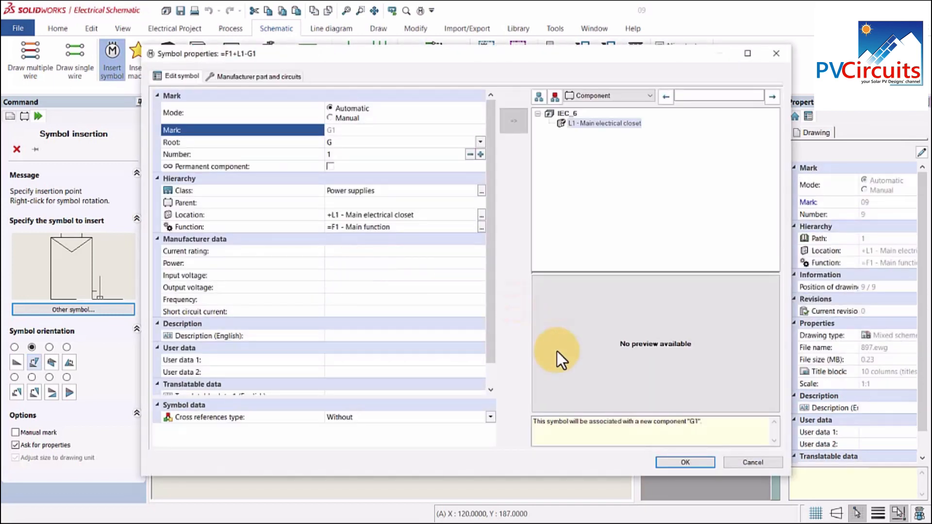
{"action": "left_click", "coordinate": [684, 461]}
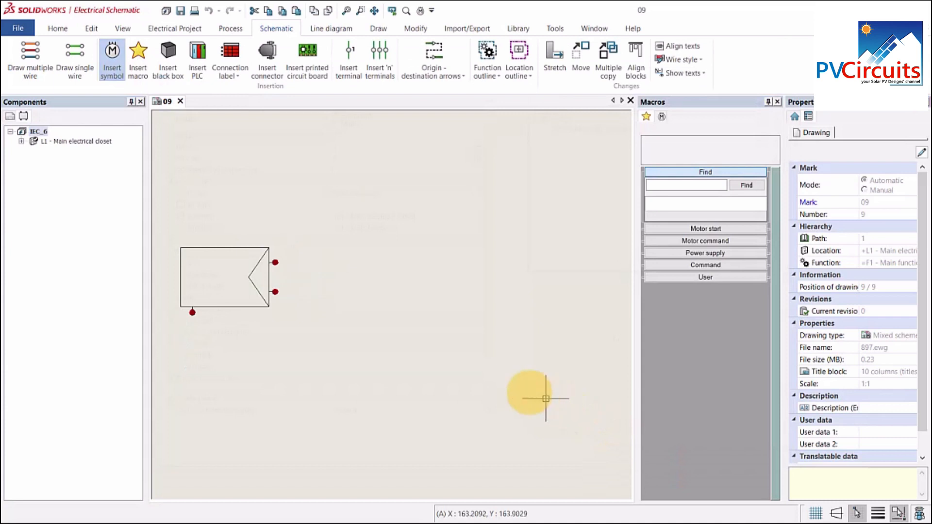
Step: Draw two 12V DC wires with a spacing of 5 from the PV module's two adjacent terminals, ending at about X 156
{"action": "middle_click_drag", "start_coordinate": [321, 371], "coordinate": [403, 371]}
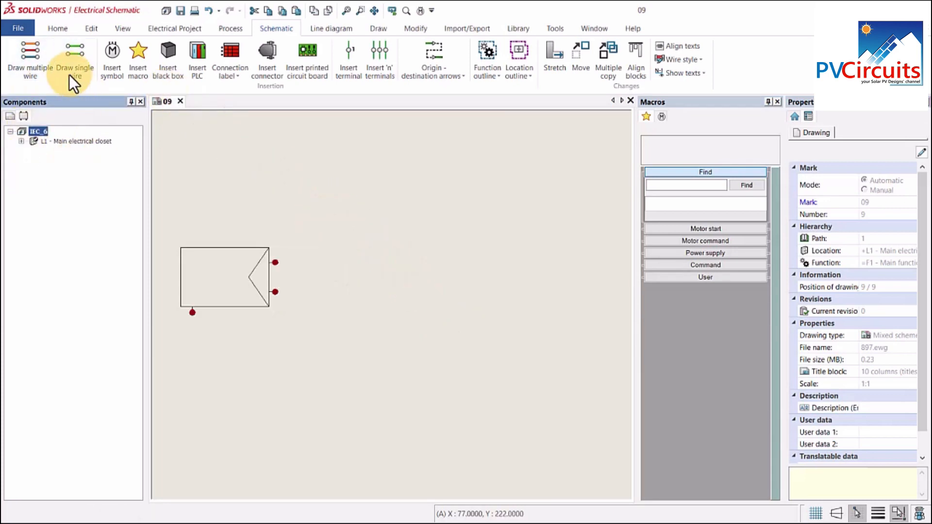
{"action": "left_click", "coordinate": [82, 48]}
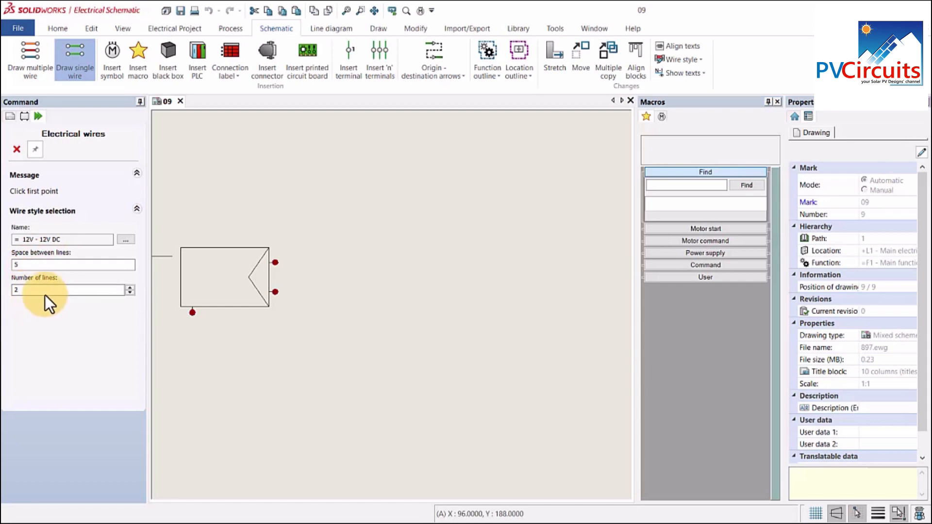
{"action": "left_click", "coordinate": [276, 263]}
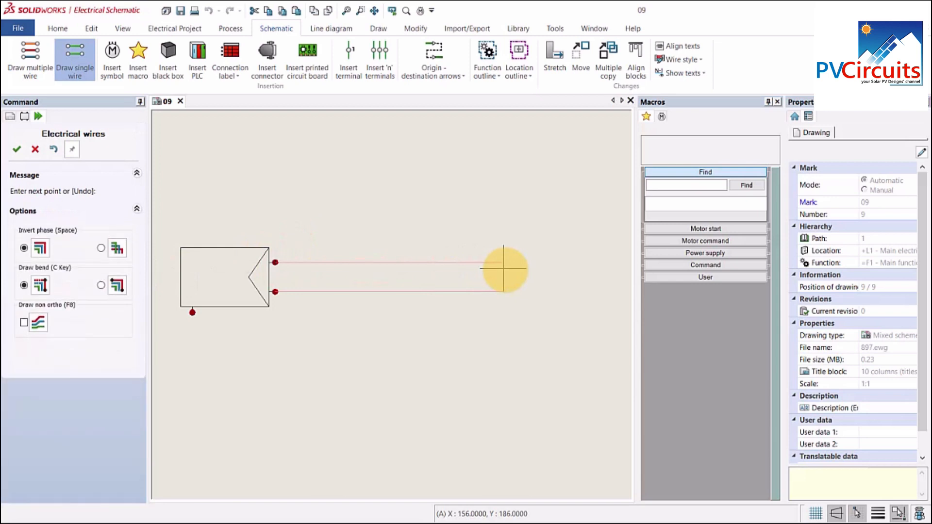
{"action": "left_click", "coordinate": [503, 267]}
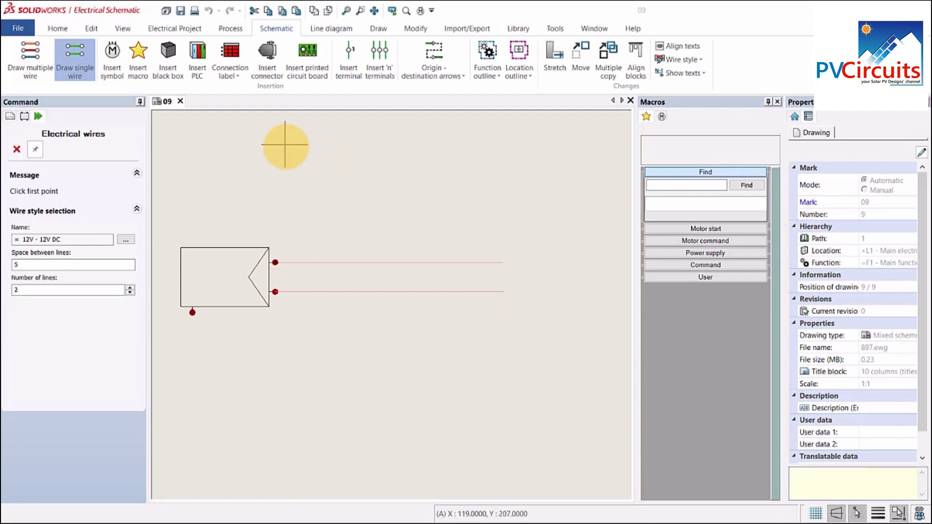
Step: Duplicate the Three-phase AC to DC power supply symbol within the Power supplies class of the symbol library
{"action": "left_click", "coordinate": [520, 29]}
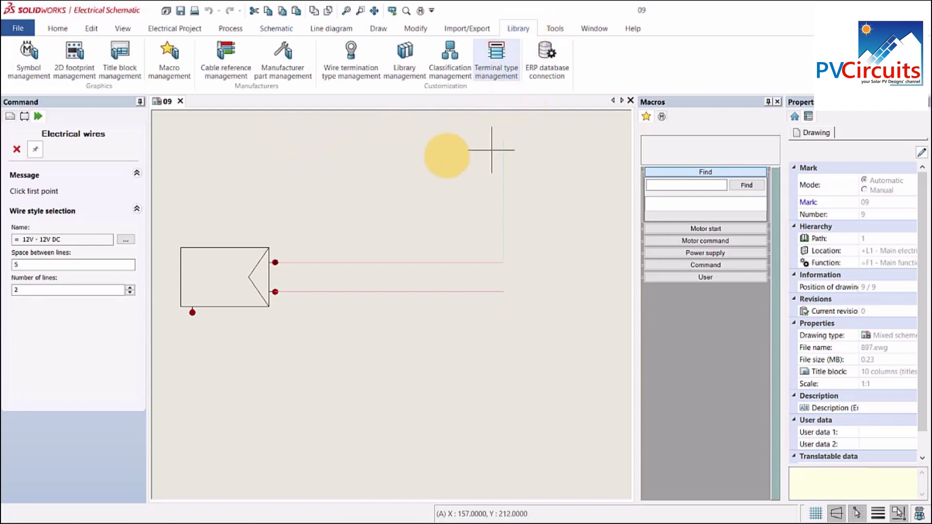
{"action": "left_click", "coordinate": [28, 51]}
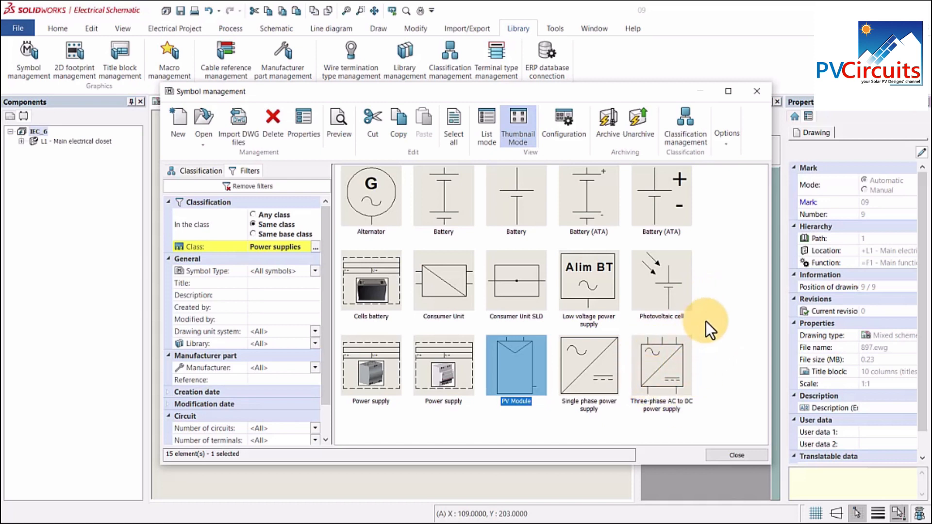
{"action": "left_click", "coordinate": [755, 300]}
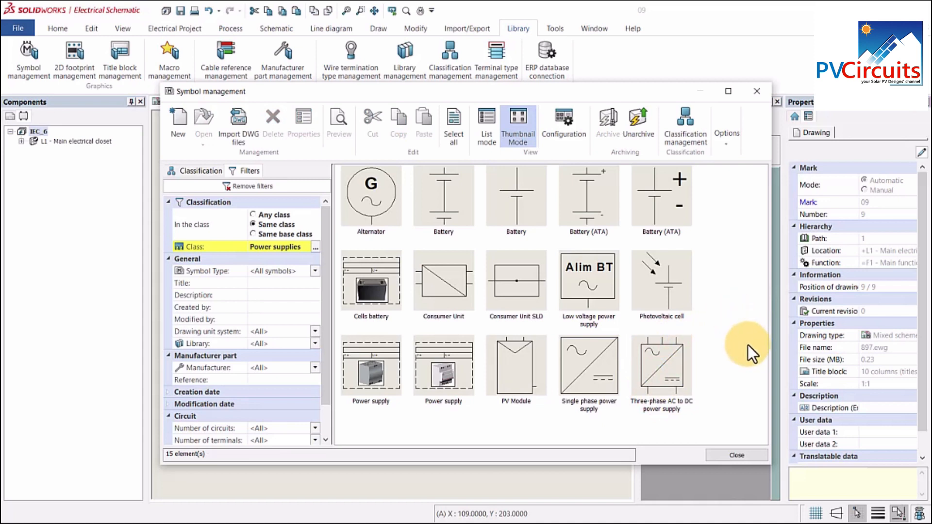
{"action": "left_click", "coordinate": [668, 363]}
{"action": "right_click", "coordinate": [669, 363]}
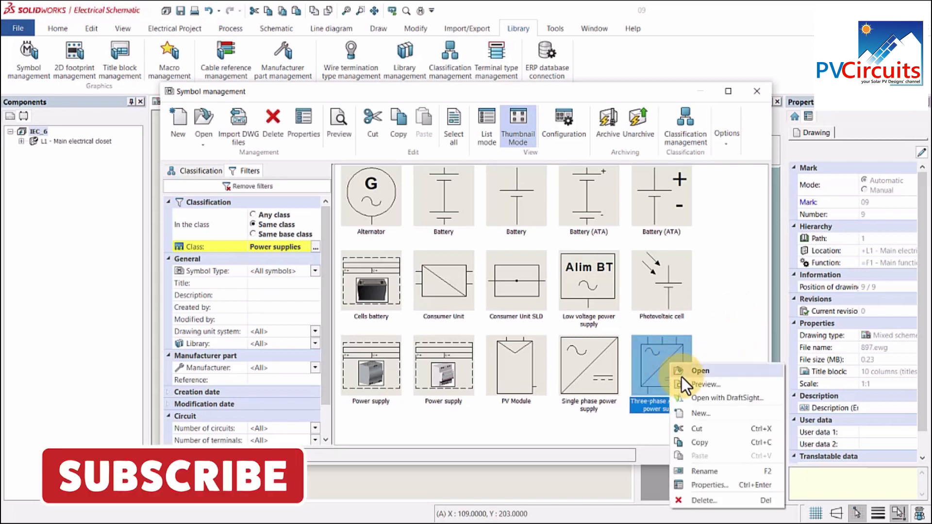
{"action": "left_click", "coordinate": [710, 441]}
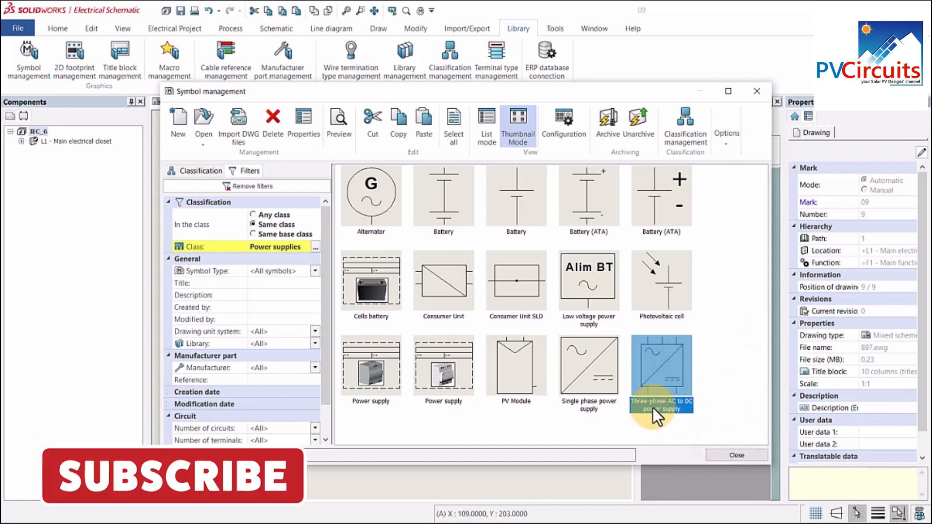
{"action": "left_click", "coordinate": [712, 328]}
{"action": "right_click", "coordinate": [712, 328]}
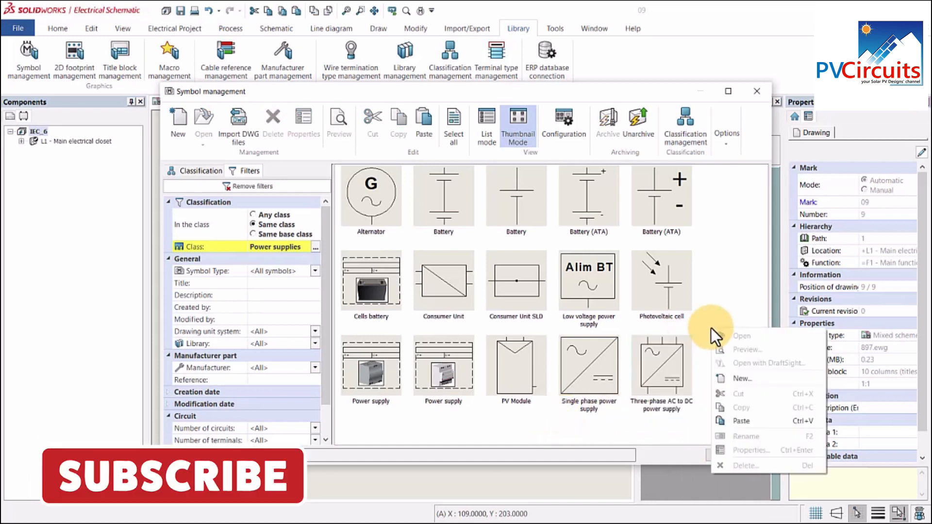
{"action": "left_click", "coordinate": [741, 421]}
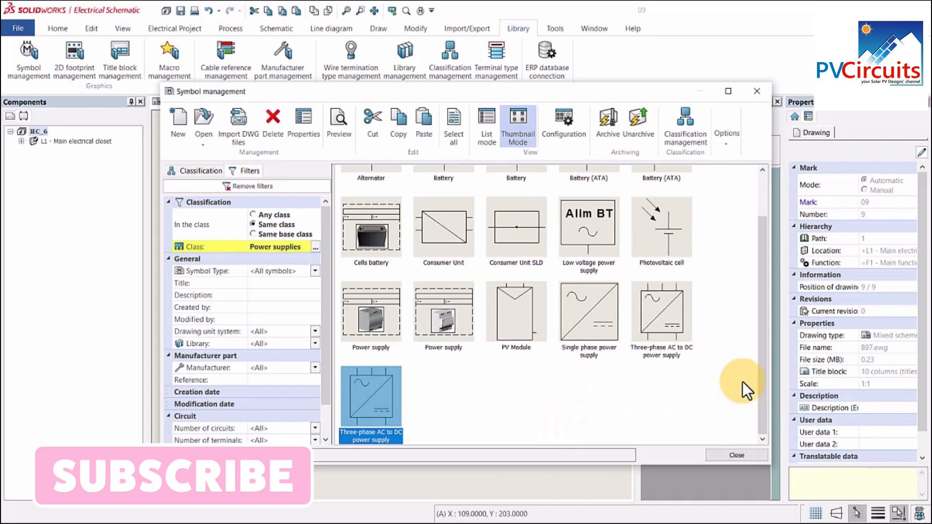
Step: Open the duplicated Three-phase AC to DC power supply symbol for editing
{"action": "right_click", "coordinate": [369, 387]}
{"action": "left_click", "coordinate": [406, 249]}
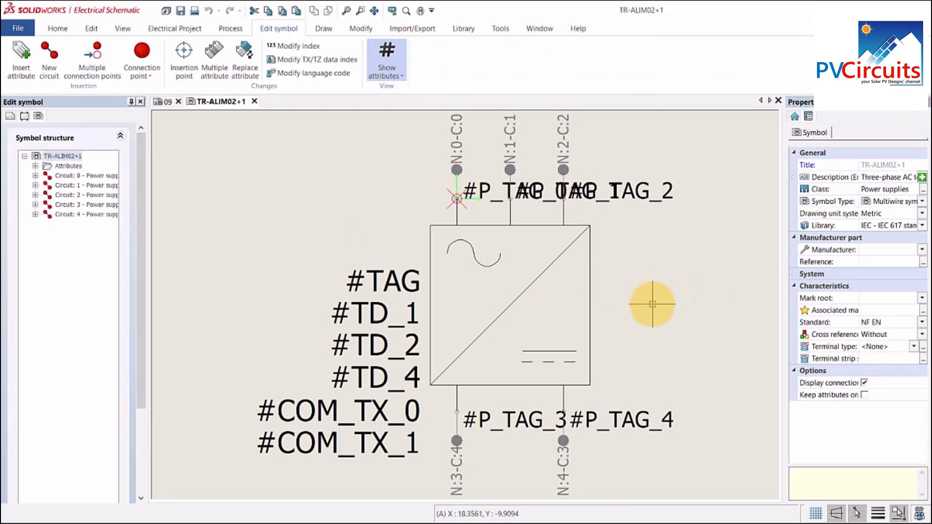
{"action": "middle_click_drag", "start_coordinate": [653, 304], "coordinate": [582, 287]}
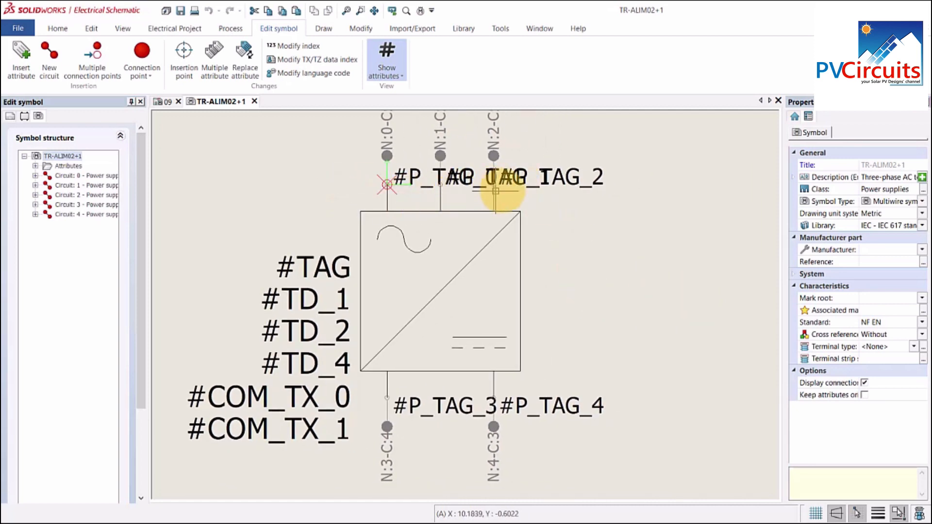
{"action": "scroll", "coordinate": [495, 143], "scroll_direction": "down", "scroll_amount": 1}
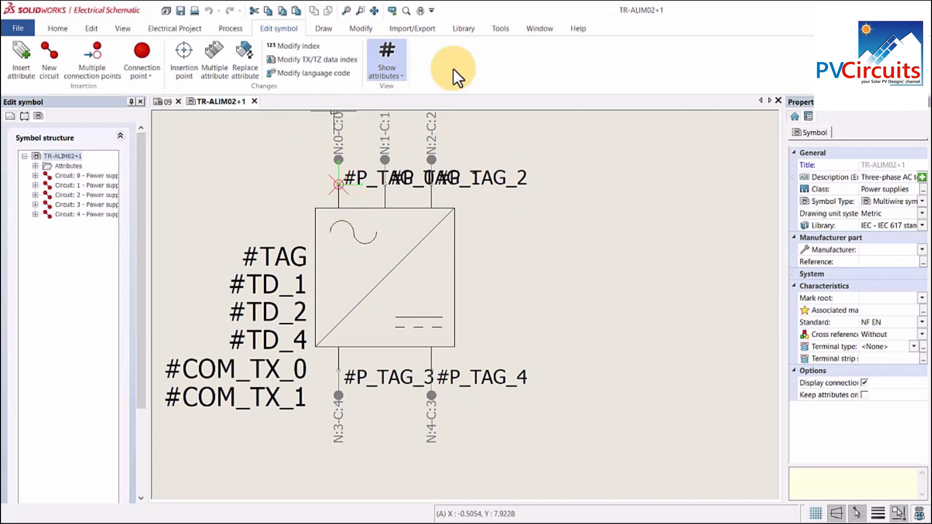
Step: Add a linear dimension between the two upper corners of the power supply symbol's square body, placed just below its upper edge
{"action": "left_click", "coordinate": [318, 30]}
{"action": "left_click", "coordinate": [418, 46]}
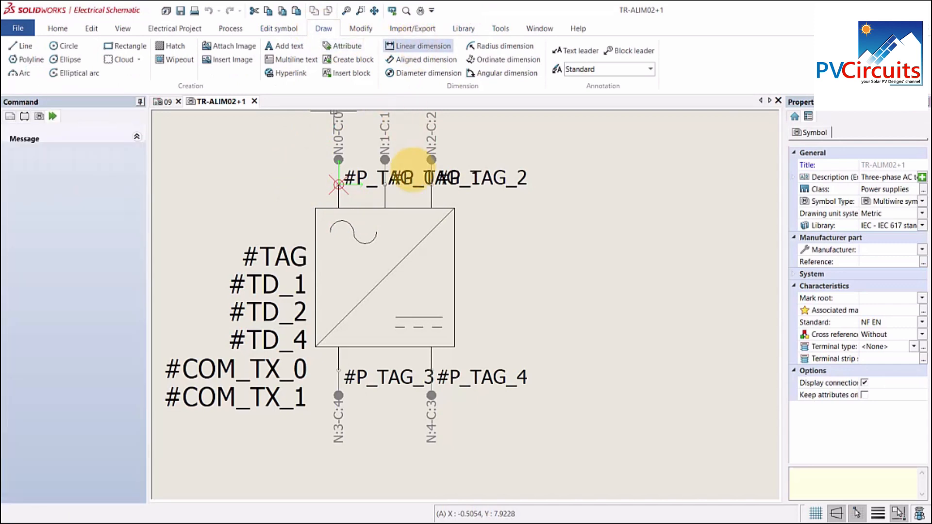
{"action": "left_click", "coordinate": [315, 209]}
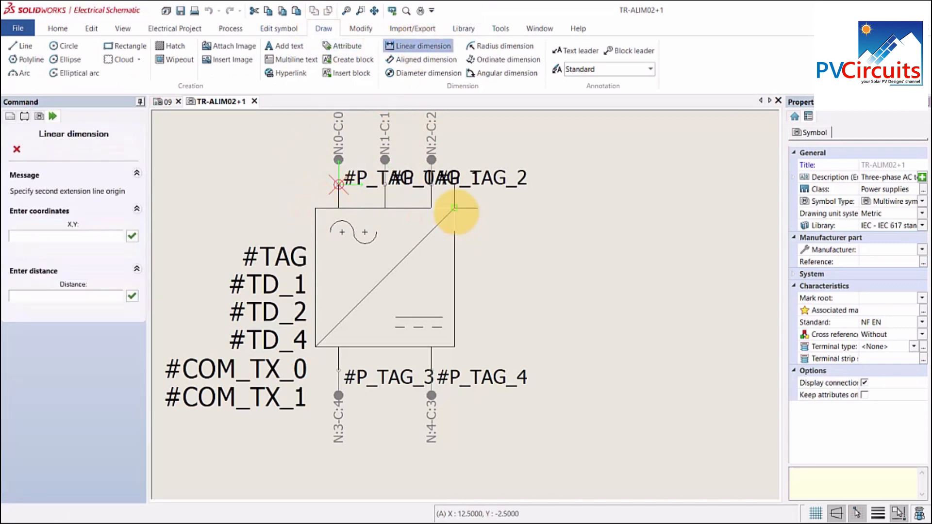
{"action": "left_click", "coordinate": [455, 209]}
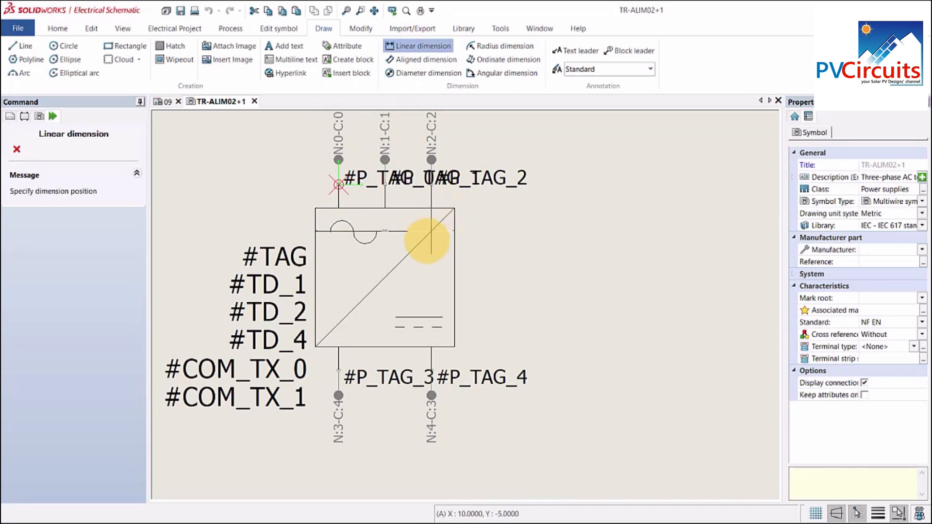
{"action": "key", "text": "Escape"}
Step: Read the linear dimension across the power supply symbol's body up close, and undo that dimension
{"action": "left_click", "coordinate": [122, 30]}
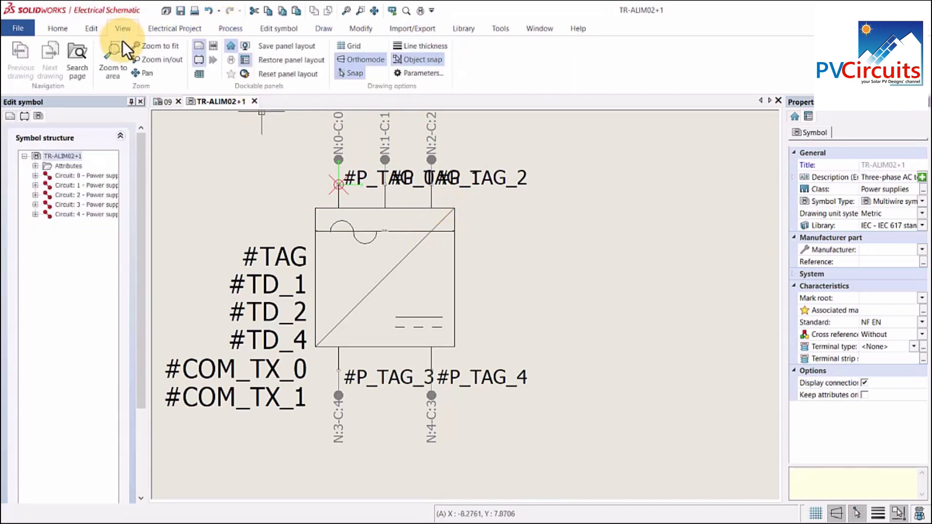
{"action": "left_click", "coordinate": [113, 57]}
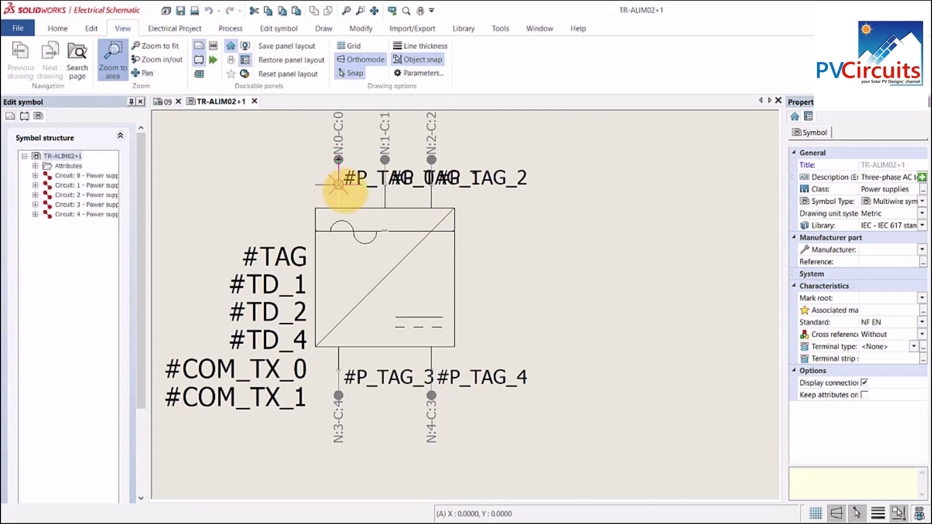
{"action": "left_click", "coordinate": [362, 185]}
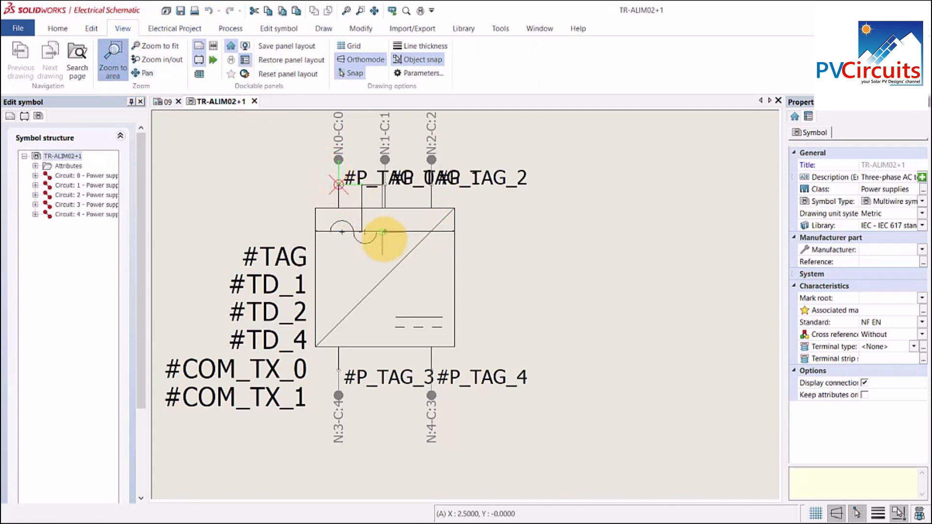
{"action": "left_click", "coordinate": [408, 253]}
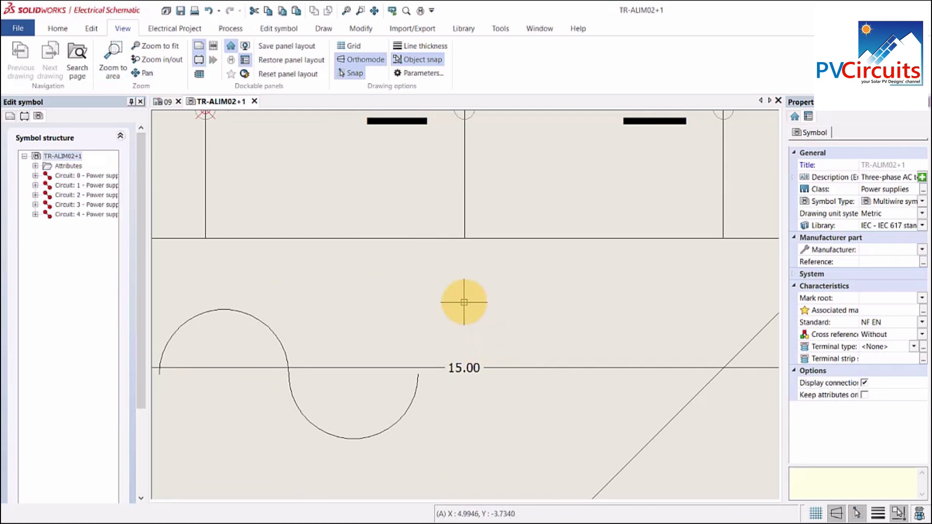
{"action": "left_click", "coordinate": [207, 10]}
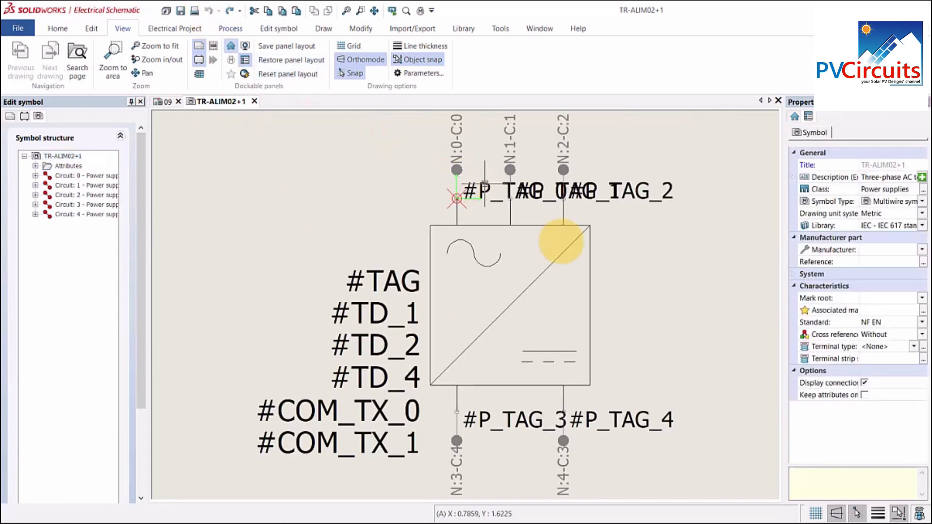
Step: Draw a 20 by 20 rectangle beside the existing power supply symbol, starting from its upper-left corner at X 27.5, Y -2.5
{"action": "middle_click_drag", "start_coordinate": [651, 302], "coordinate": [431, 292]}
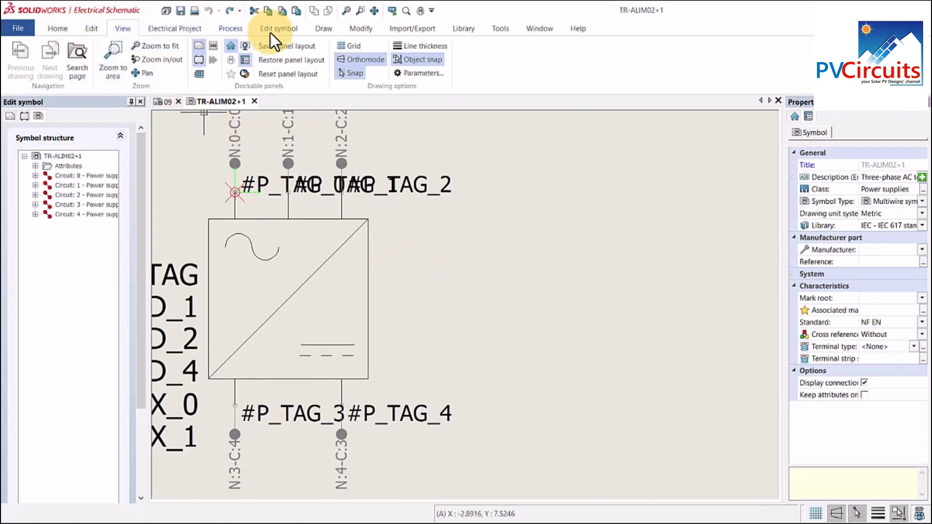
{"action": "left_click", "coordinate": [322, 29]}
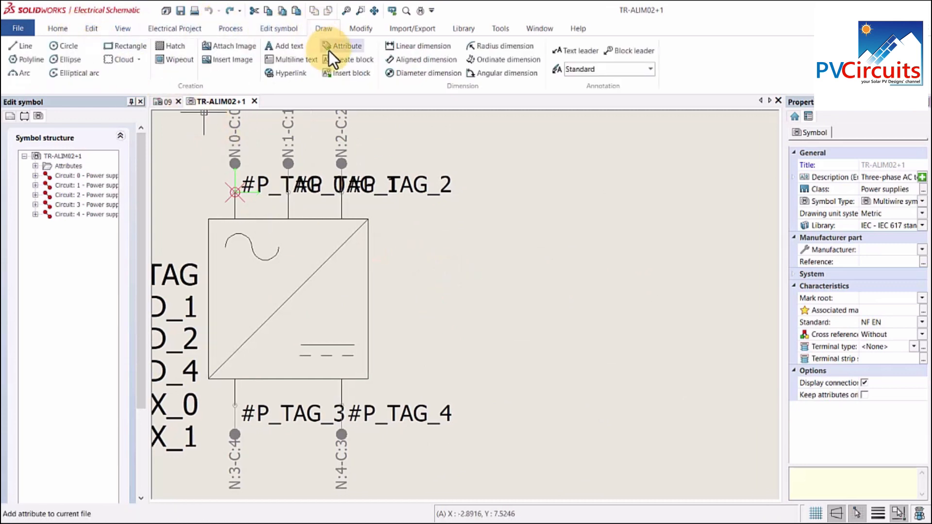
{"action": "left_click", "coordinate": [125, 46]}
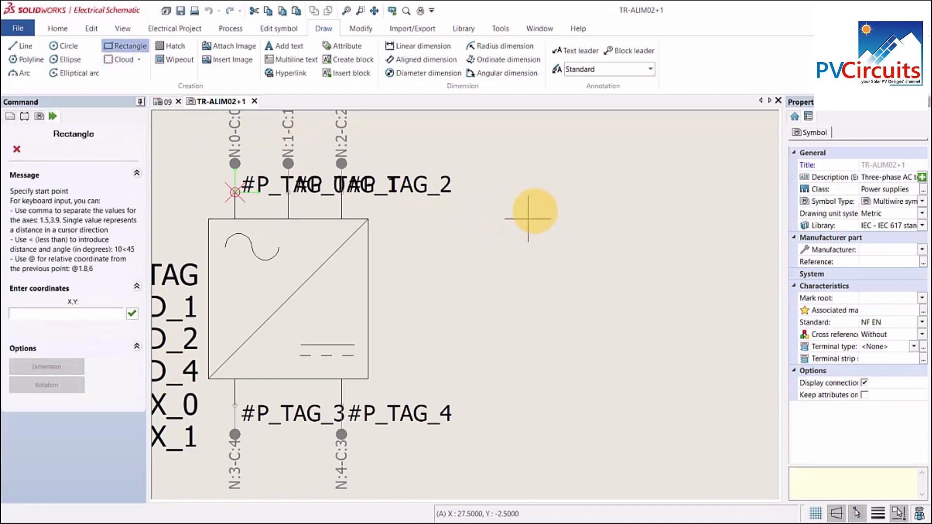
{"action": "left_click", "coordinate": [528, 219]}
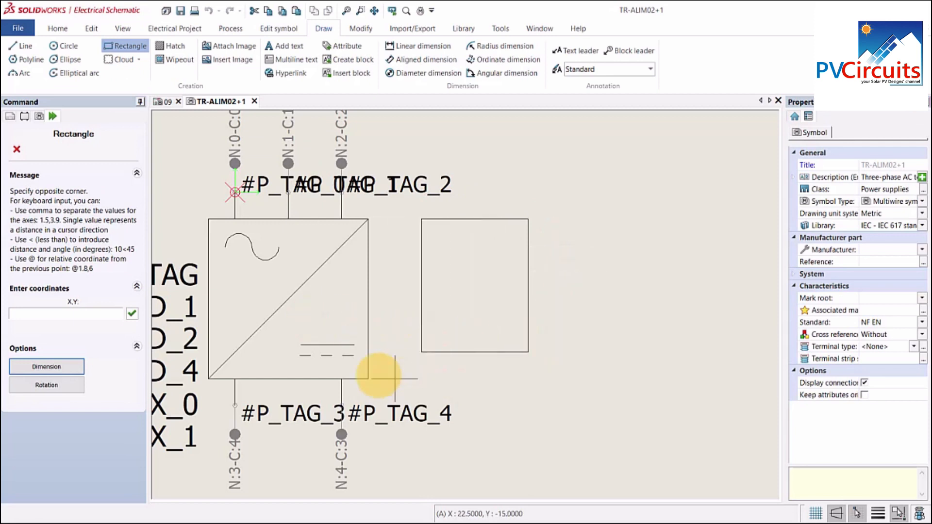
{"action": "left_click", "coordinate": [182, 379]}
{"action": "left_click", "coordinate": [62, 364]}
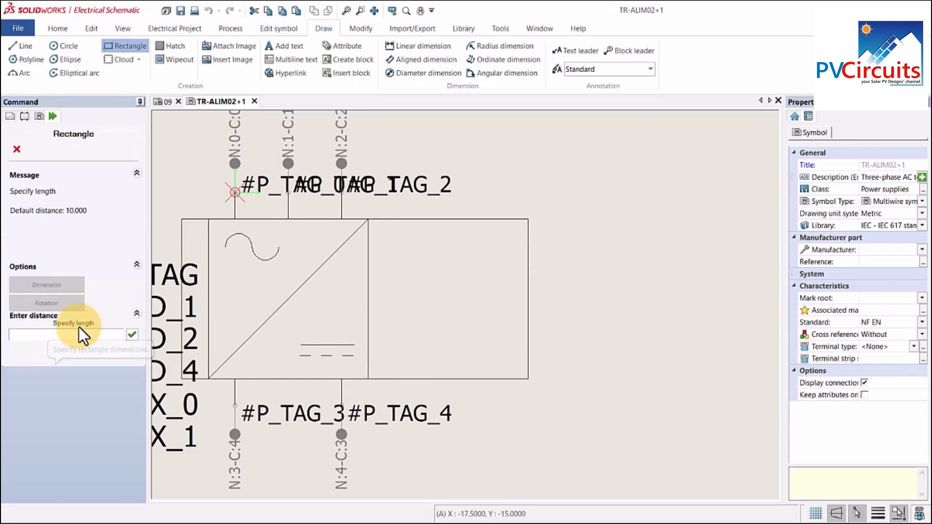
{"action": "left_click", "coordinate": [77, 324]}
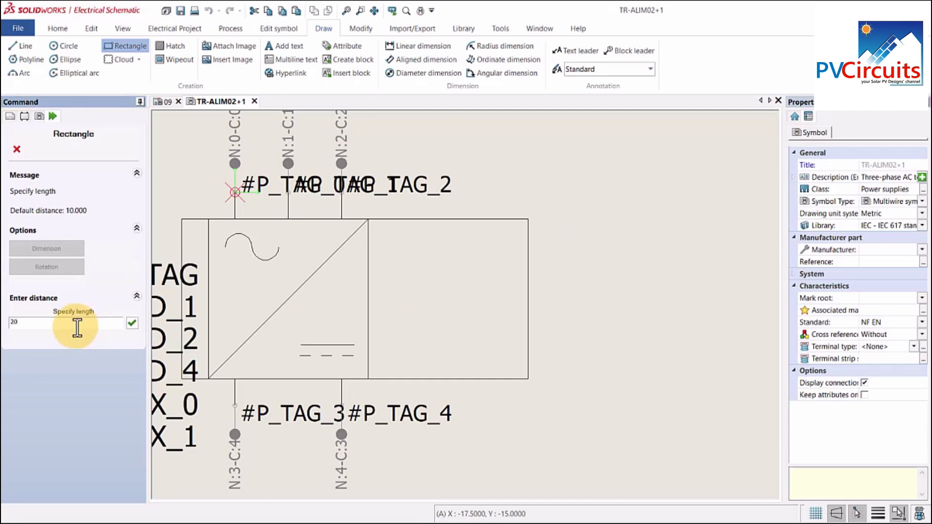
{"action": "left_click", "coordinate": [132, 322]}
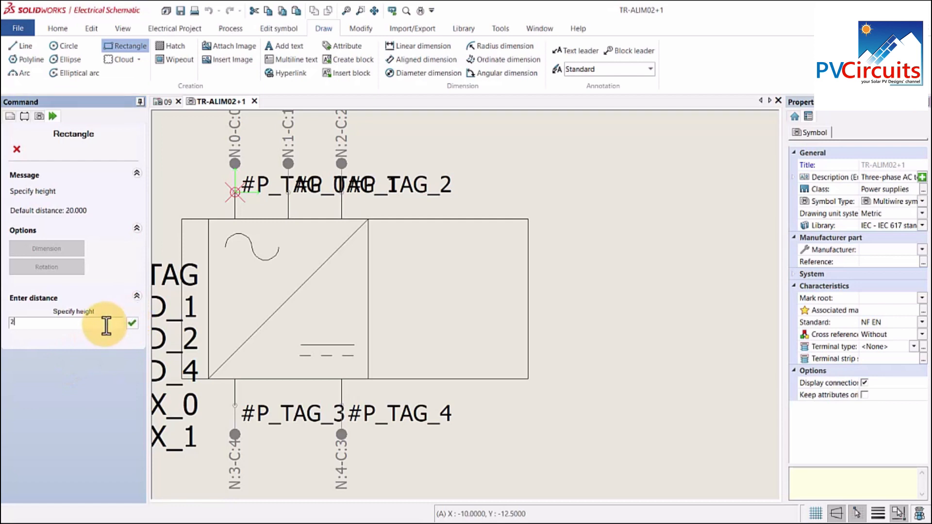
{"action": "left_click", "coordinate": [131, 324]}
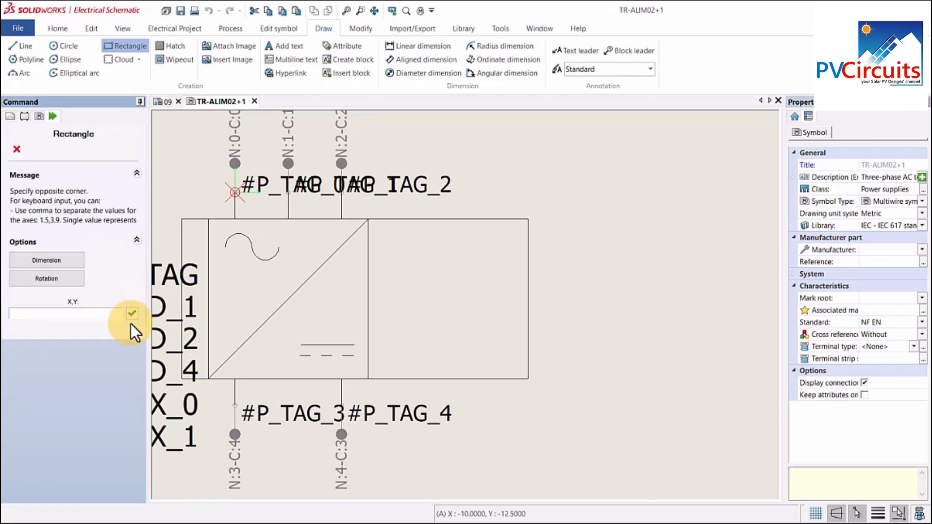
{"action": "left_click", "coordinate": [608, 246]}
Step: Draw a vertical line 2.5 long upward from the new square's upper-left corner, ending at X 27.5, Y 0
{"action": "middle_click_drag", "start_coordinate": [597, 255], "coordinate": [493, 175]}
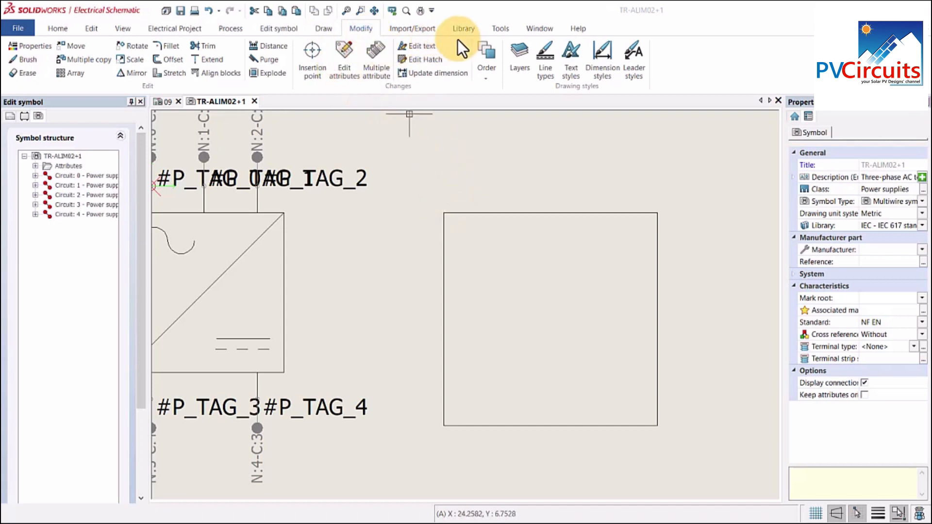
{"action": "left_click", "coordinate": [327, 32]}
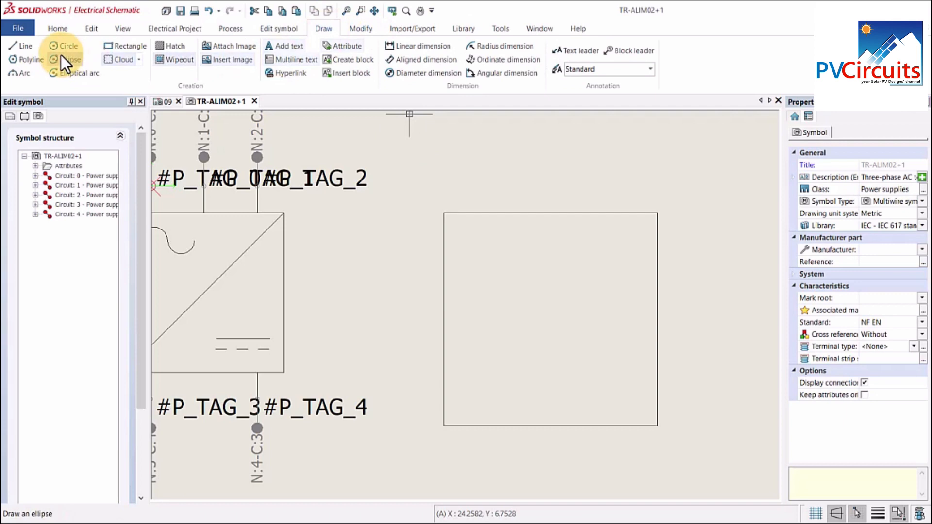
{"action": "left_click", "coordinate": [25, 45]}
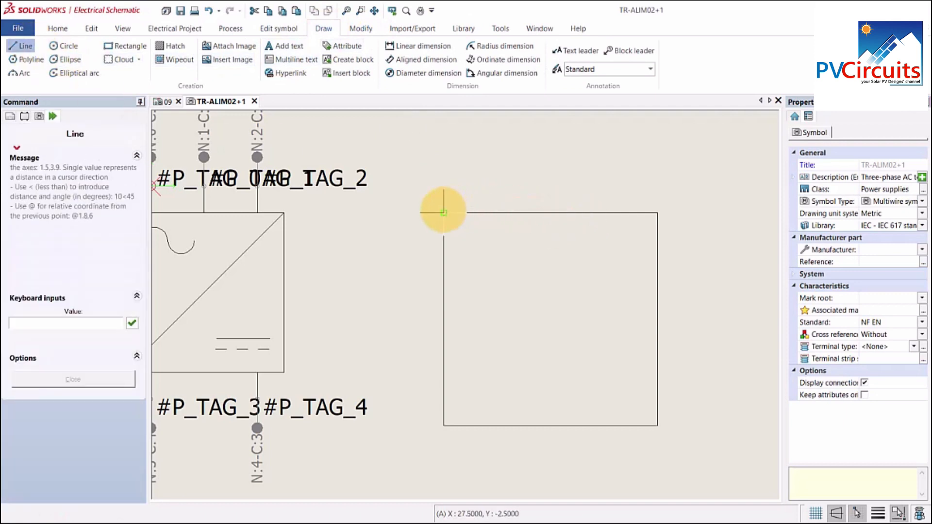
{"action": "left_click", "coordinate": [443, 186]}
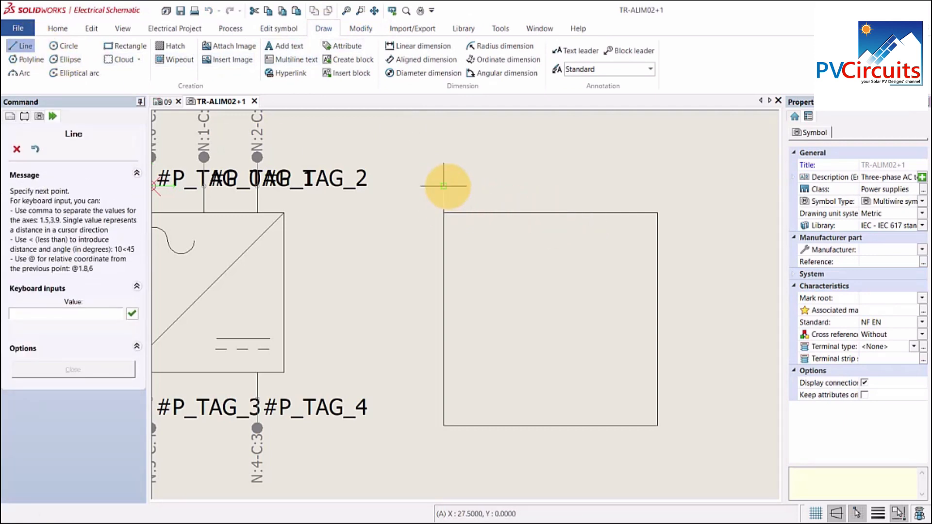
{"action": "key", "text": "Escape"}
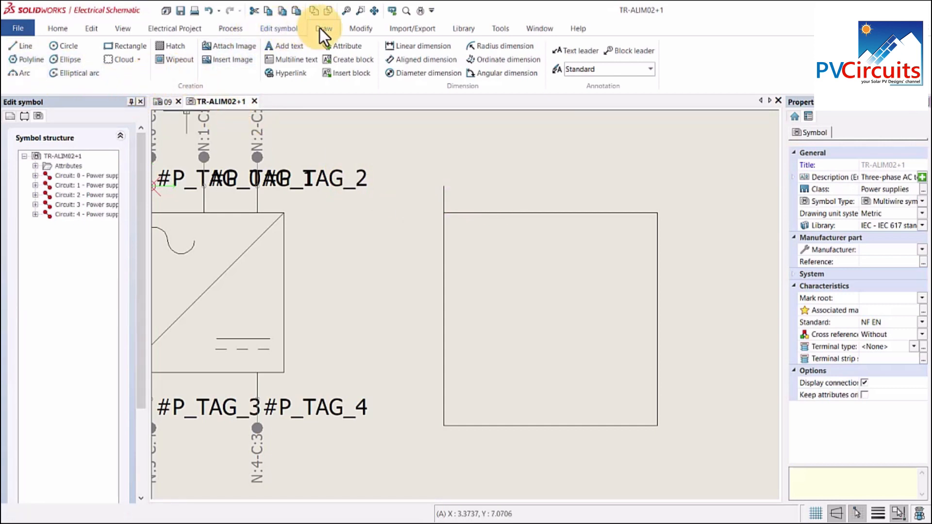
Step: Offset the short vertical line at the square's upper-left corner by a distance of 2.5 toward the right
{"action": "left_click", "coordinate": [359, 30]}
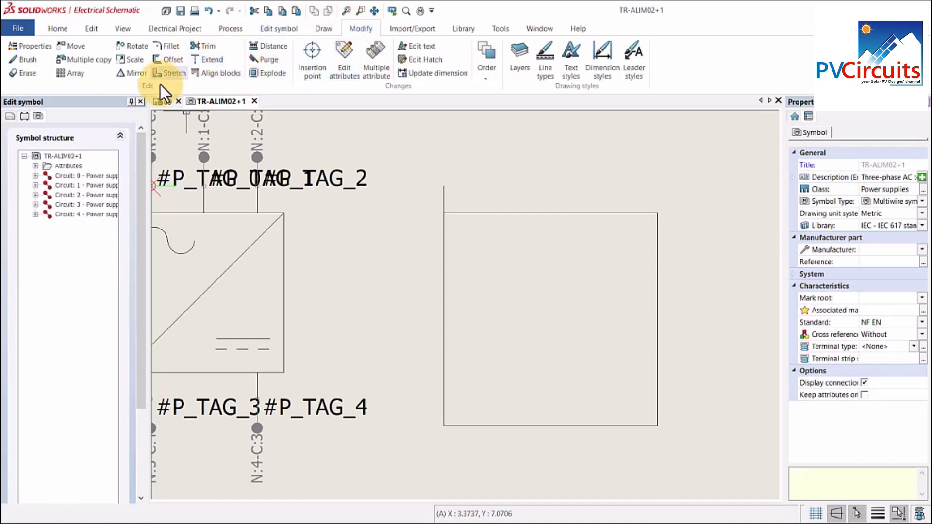
{"action": "left_click", "coordinate": [166, 59]}
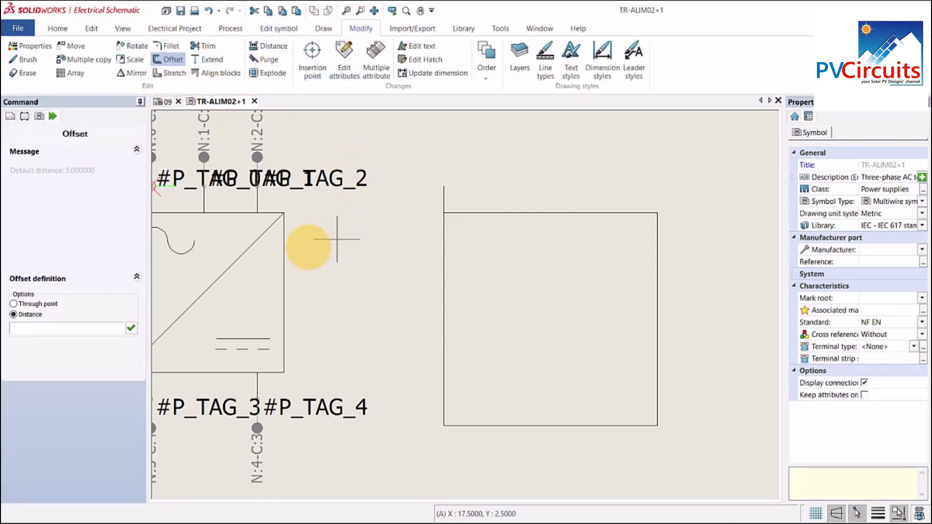
{"action": "left_click", "coordinate": [104, 329]}
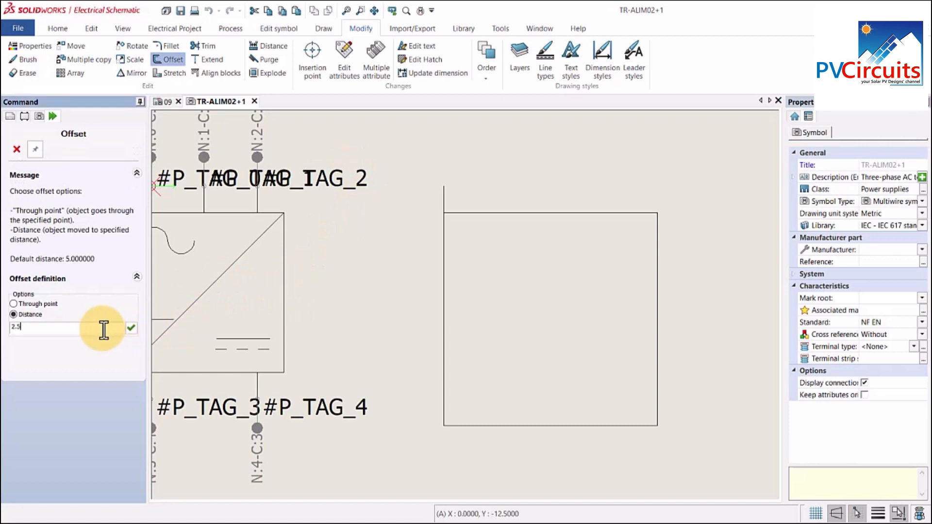
{"action": "type", "text": "2.5"}
{"action": "key", "text": "Return"}
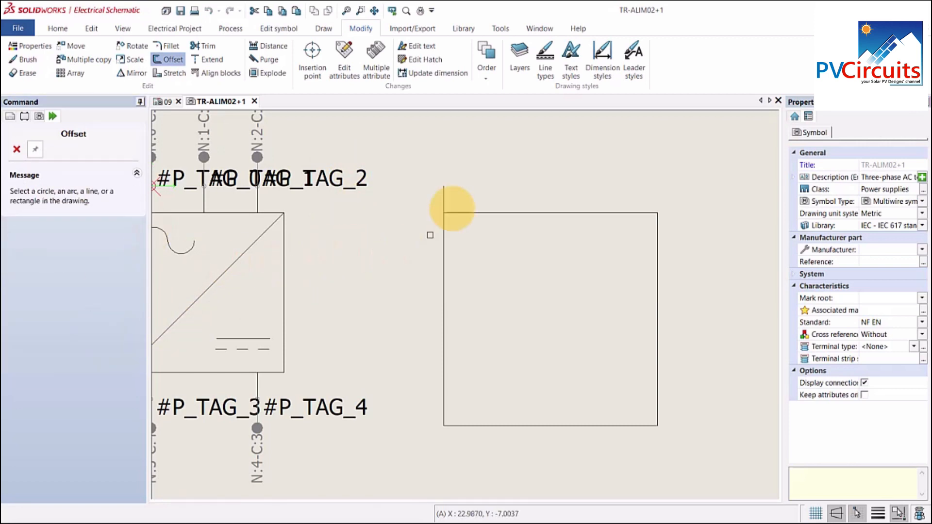
{"action": "left_click", "coordinate": [443, 195]}
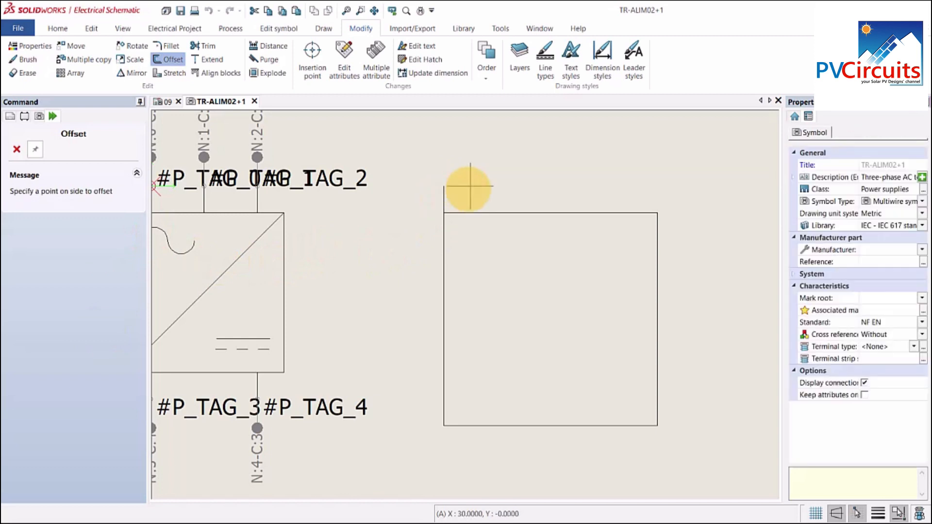
{"action": "left_click", "coordinate": [470, 185]}
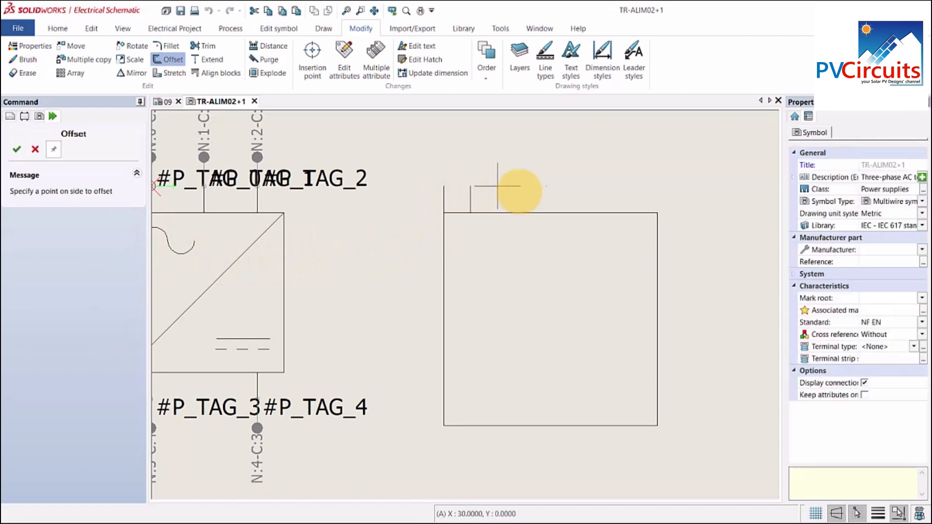
{"action": "left_click", "coordinate": [525, 186]}
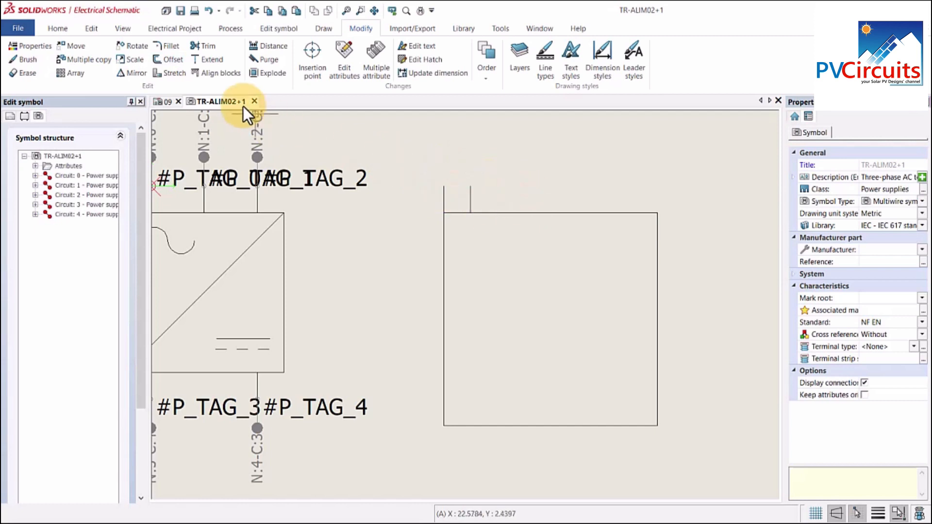
Step: Offset the second vertical line above the square by a distance of 5 to the right, to X 35
{"action": "left_click", "coordinate": [180, 62]}
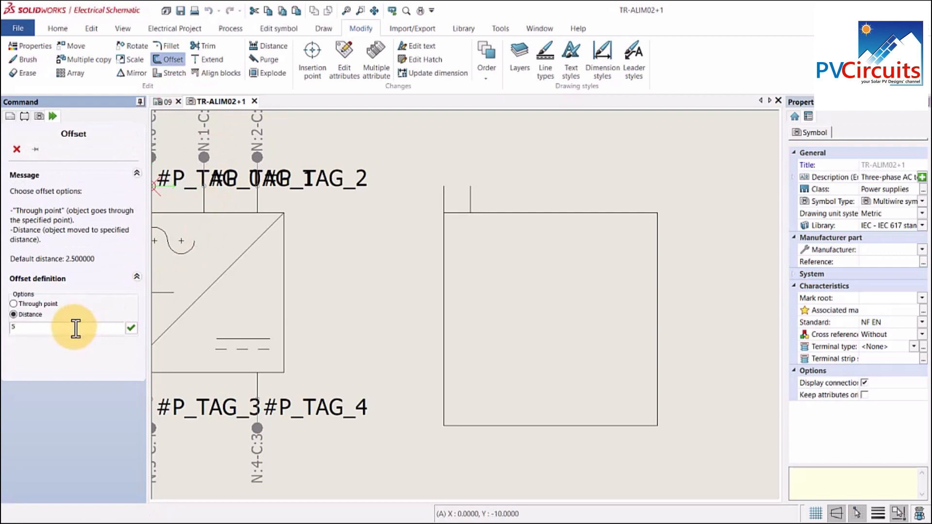
{"action": "left_click", "coordinate": [130, 329]}
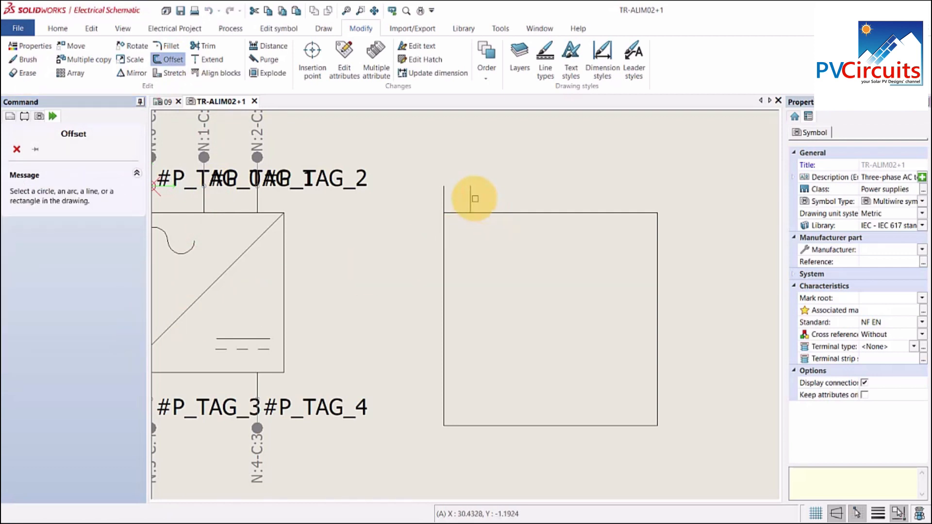
{"action": "left_click", "coordinate": [471, 198]}
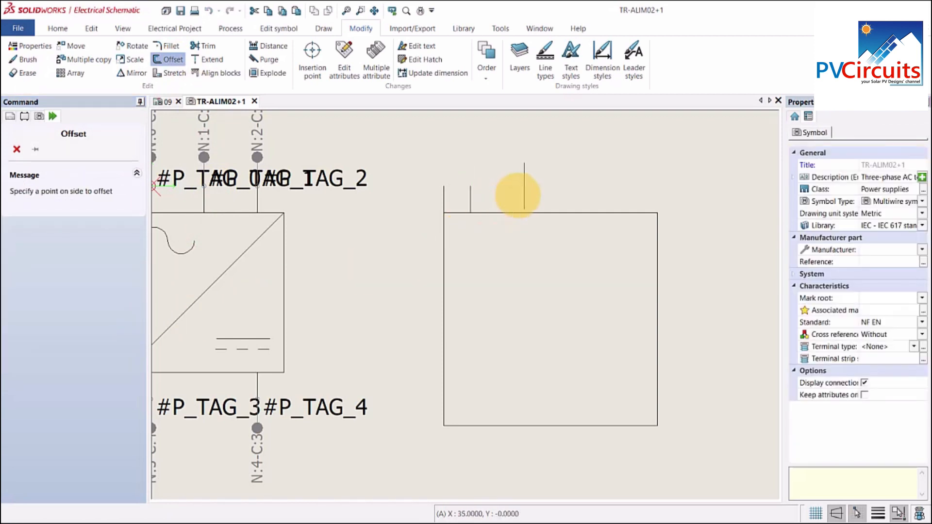
{"action": "left_click", "coordinate": [524, 186]}
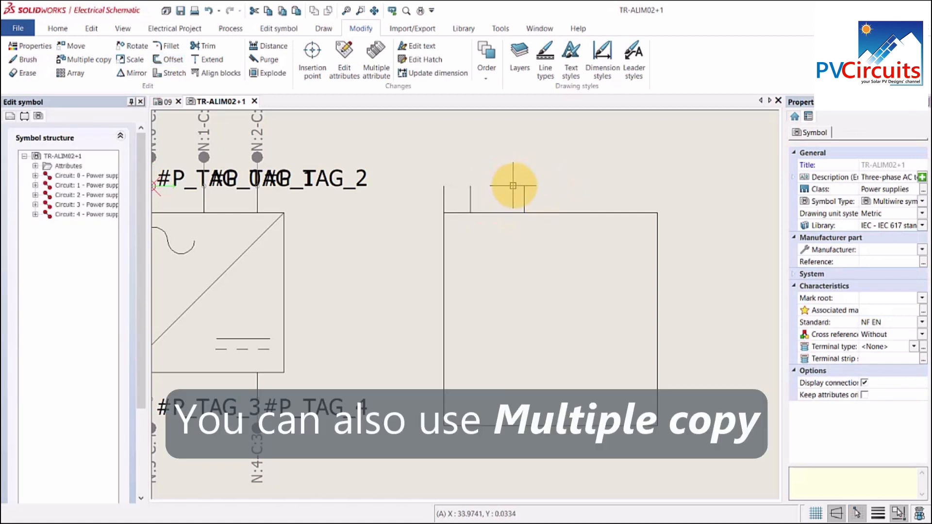
Step: Offset the vertical line at X 35 by a distance of 5 to the right for a fourth line
{"action": "left_click", "coordinate": [523, 188]}
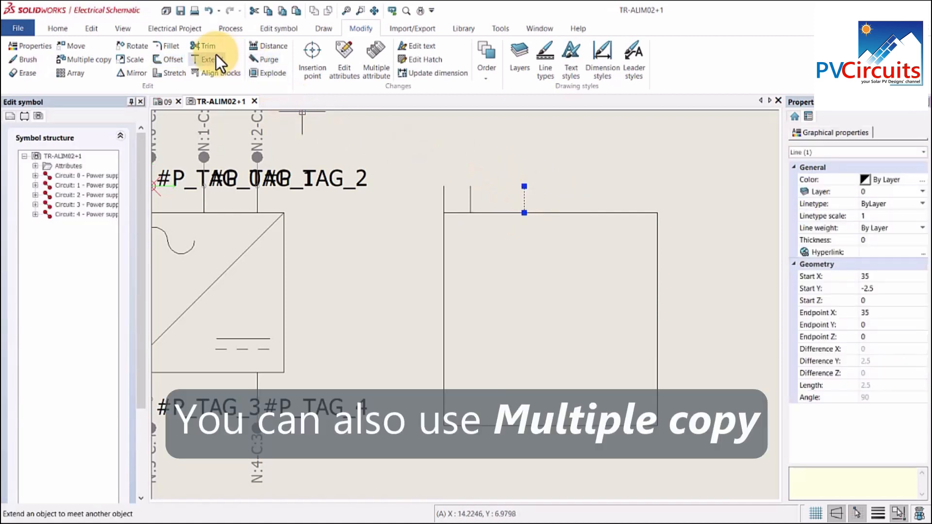
{"action": "left_click", "coordinate": [179, 63]}
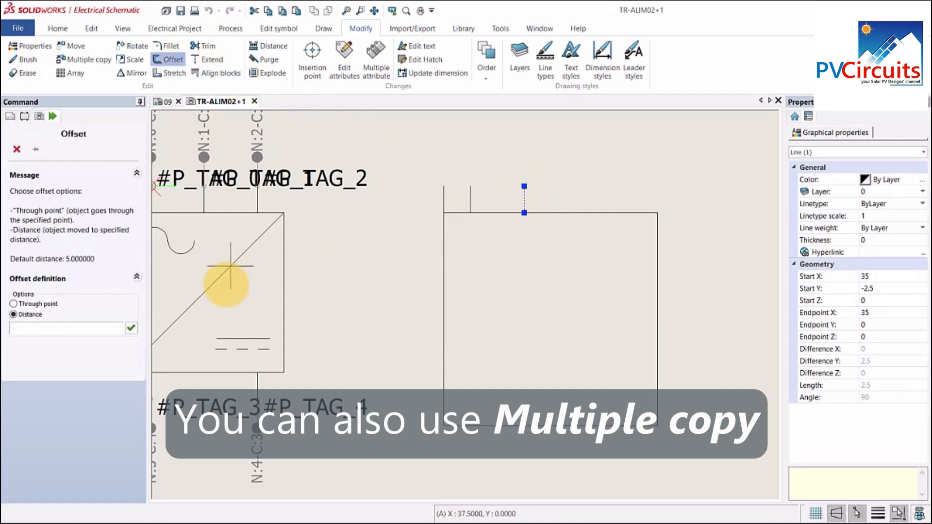
{"action": "left_click", "coordinate": [108, 326]}
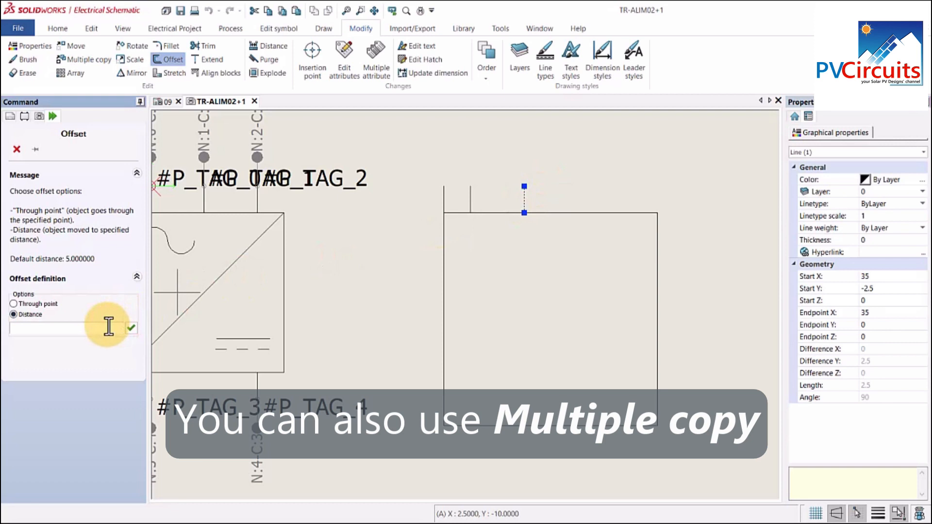
{"action": "left_click", "coordinate": [131, 327]}
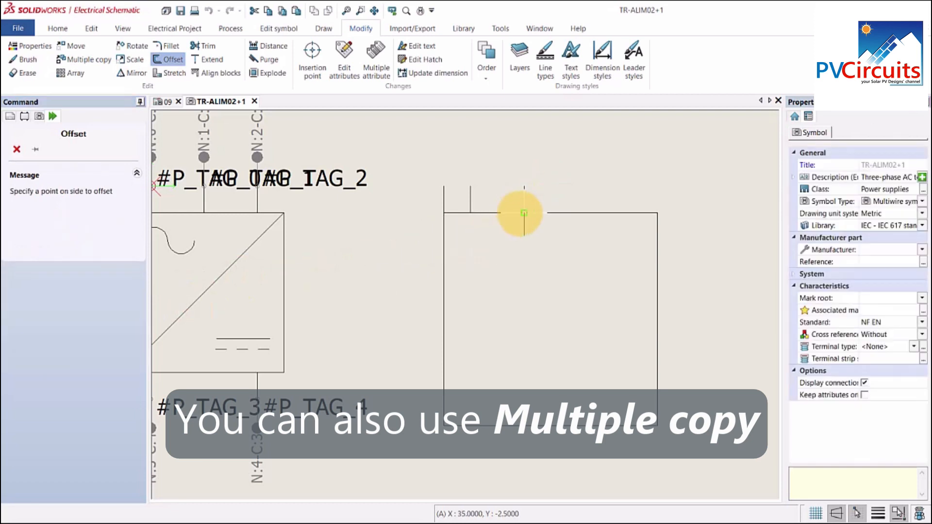
{"action": "left_click", "coordinate": [577, 186]}
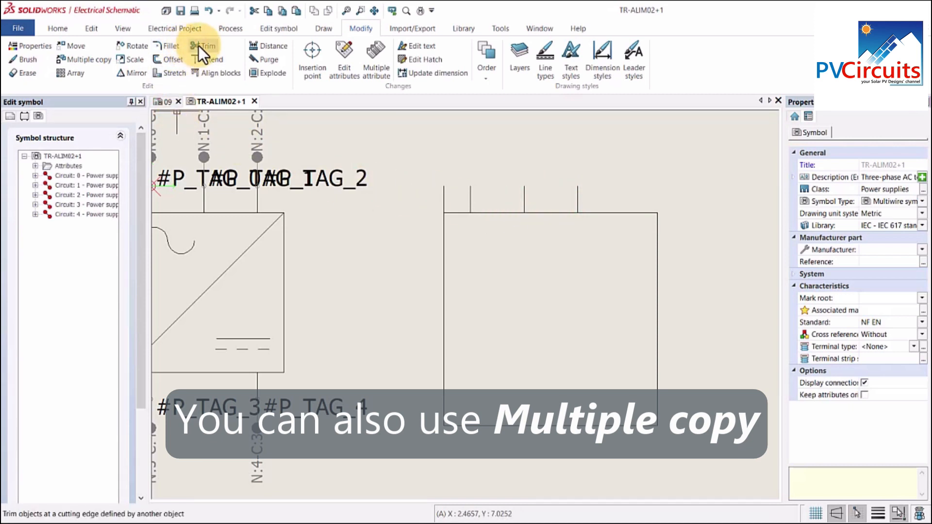
Step: Offset the vertical line at X 40 by 5 to the right, and delete the short line at the square's upper-left corner
{"action": "left_click", "coordinate": [171, 60]}
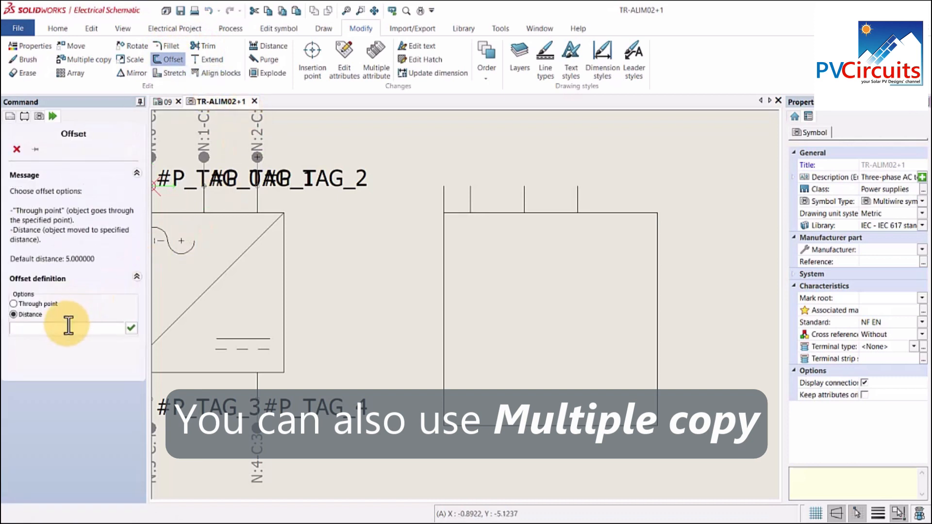
{"action": "left_click", "coordinate": [577, 187]}
{"action": "left_click", "coordinate": [631, 186]}
{"action": "left_click", "coordinate": [577, 199]}
{"action": "left_click", "coordinate": [624, 195]}
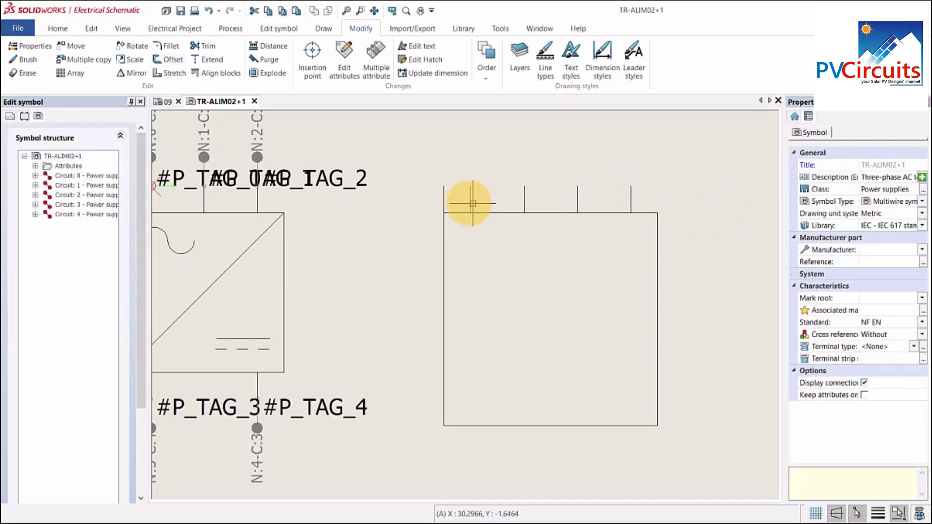
{"action": "left_click", "coordinate": [438, 198]}
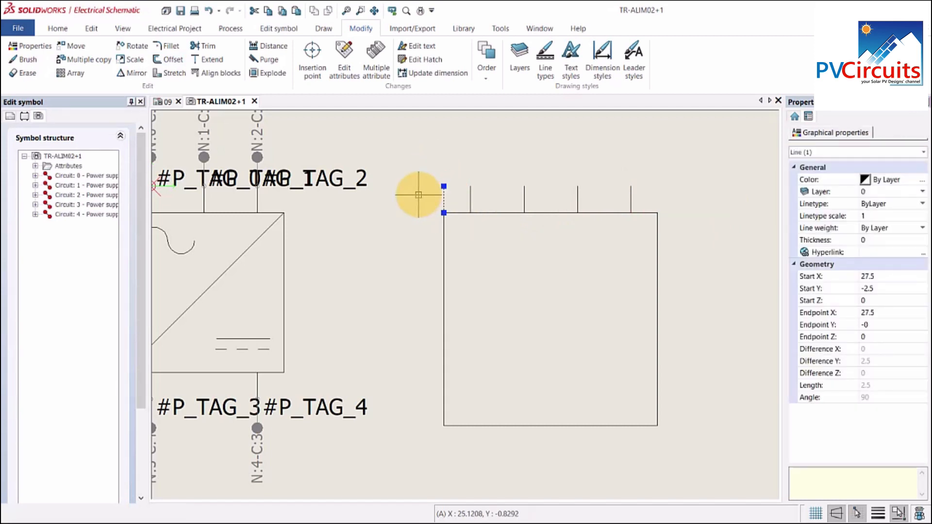
{"action": "key", "text": "Delete"}
Step: Draw a vertical line 2.5 long downward from the midpoint of the new square's bottom edge, ending at X 37.5, Y -25
{"action": "mouse_move", "coordinate": [724, 328]}
{"action": "middle_mouse_down"}
{"action": "mouse_move", "coordinate": [691, 252]}
{"action": "mouse_move", "coordinate": [695, 275]}
{"action": "middle_mouse_up"}
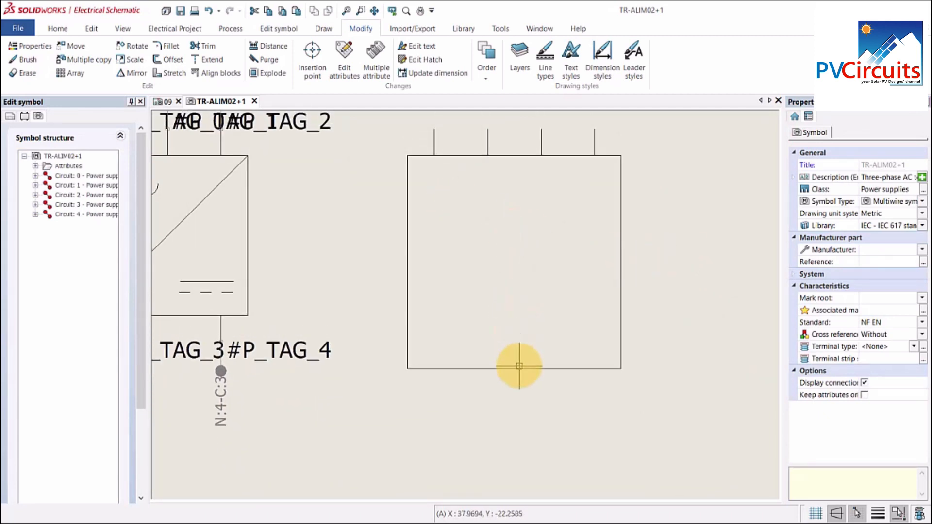
{"action": "left_click", "coordinate": [319, 32]}
{"action": "left_click", "coordinate": [20, 46]}
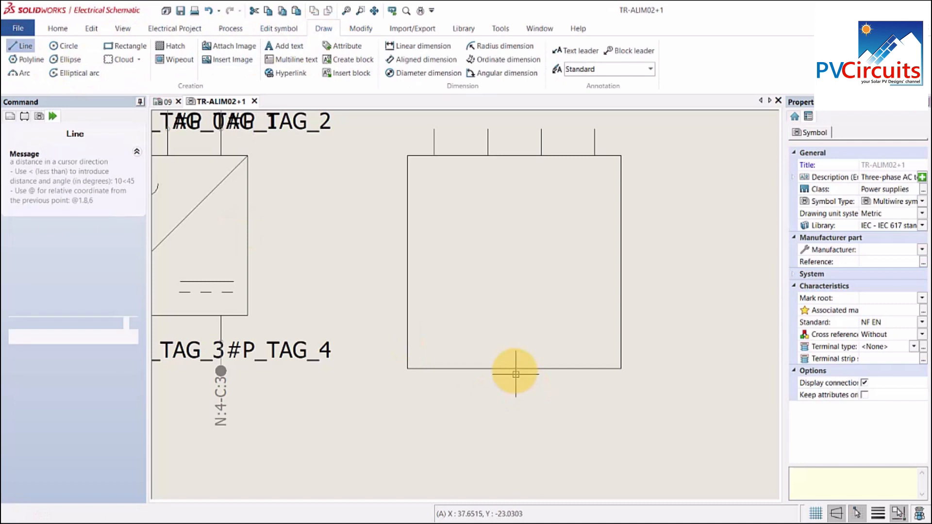
{"action": "left_click", "coordinate": [515, 395]}
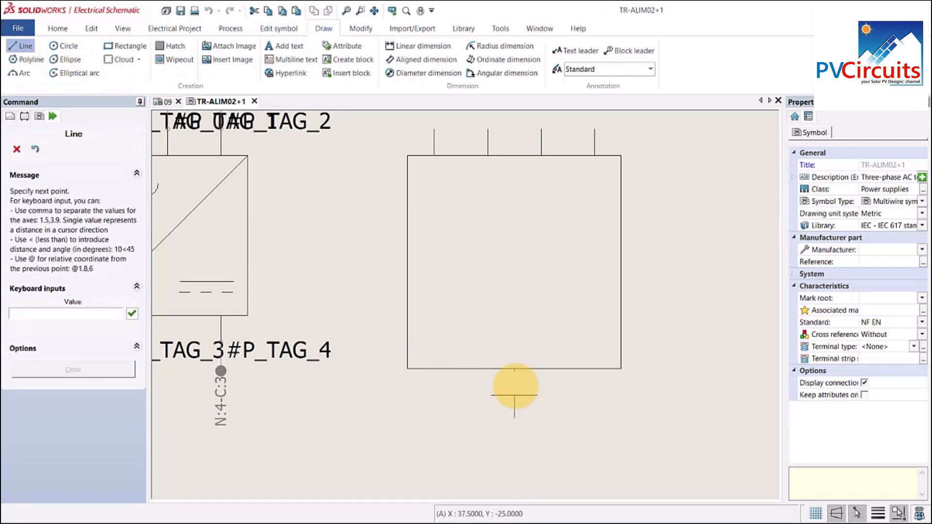
{"action": "left_click", "coordinate": [514, 395]}
{"action": "key", "text": "Escape"}
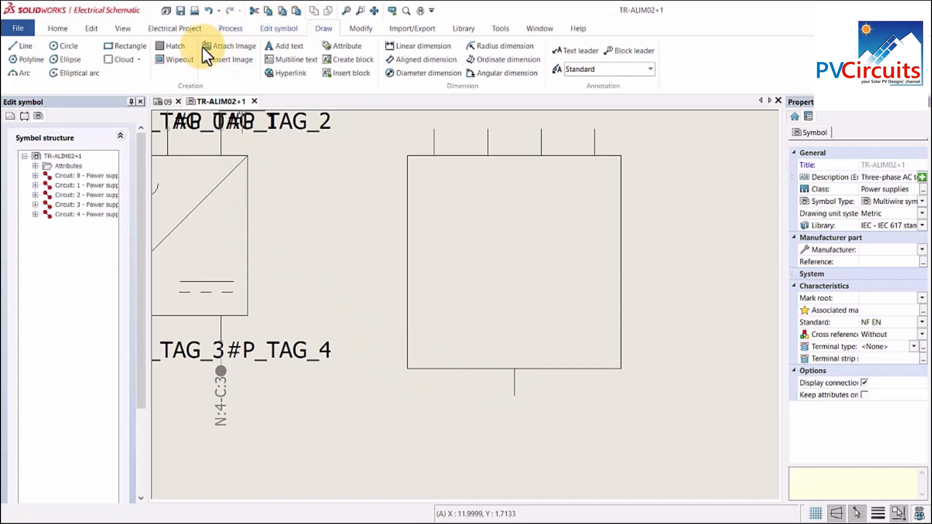
Step: Offset the short vertical line below the middle of the square by a distance of 2.5 to the left
{"action": "left_click", "coordinate": [364, 30]}
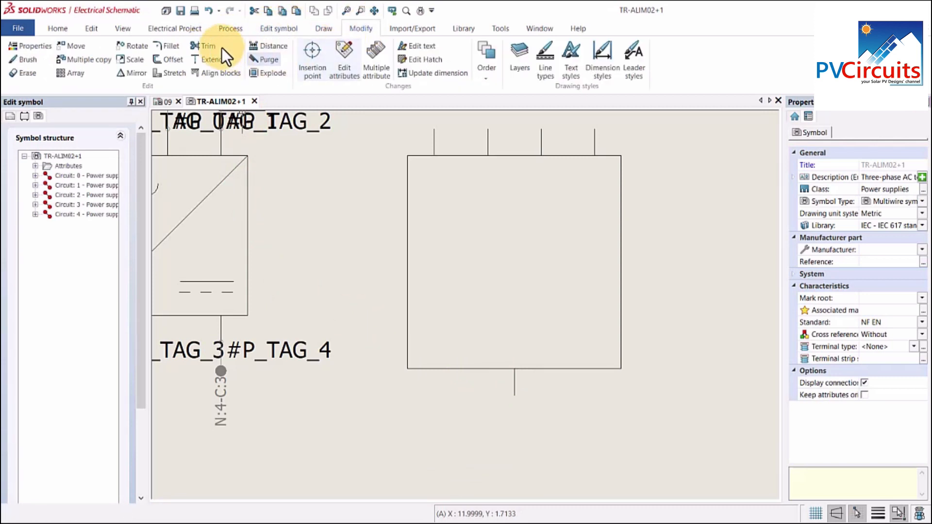
{"action": "left_click", "coordinate": [165, 60]}
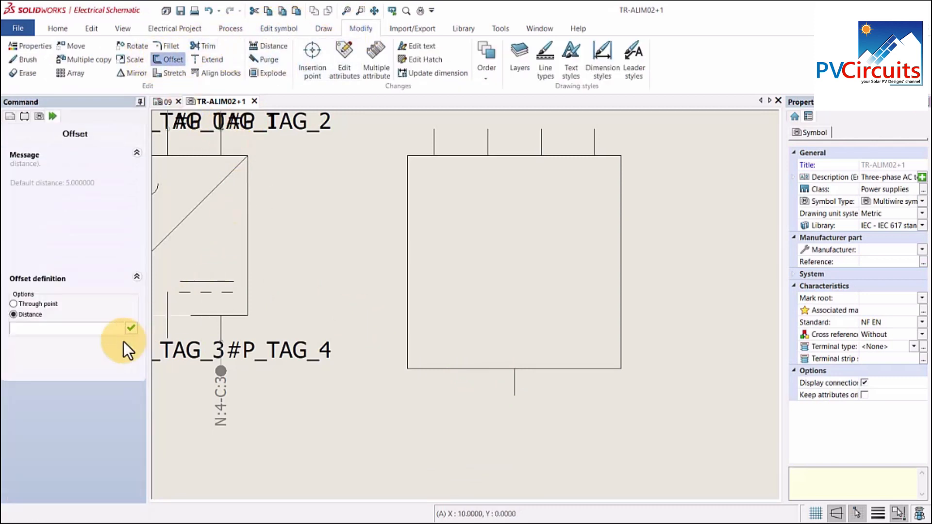
{"action": "left_click", "coordinate": [97, 332]}
{"action": "type", "text": "2.5"}
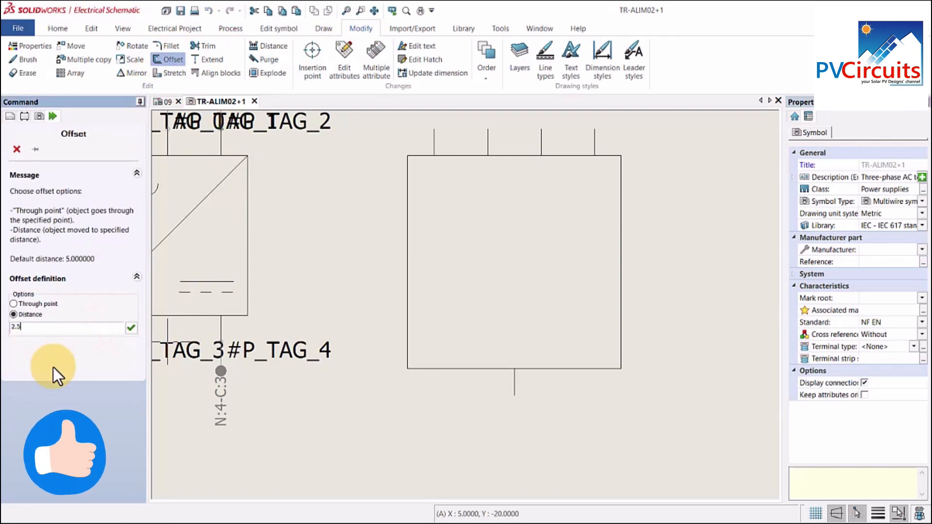
{"action": "left_click", "coordinate": [130, 327]}
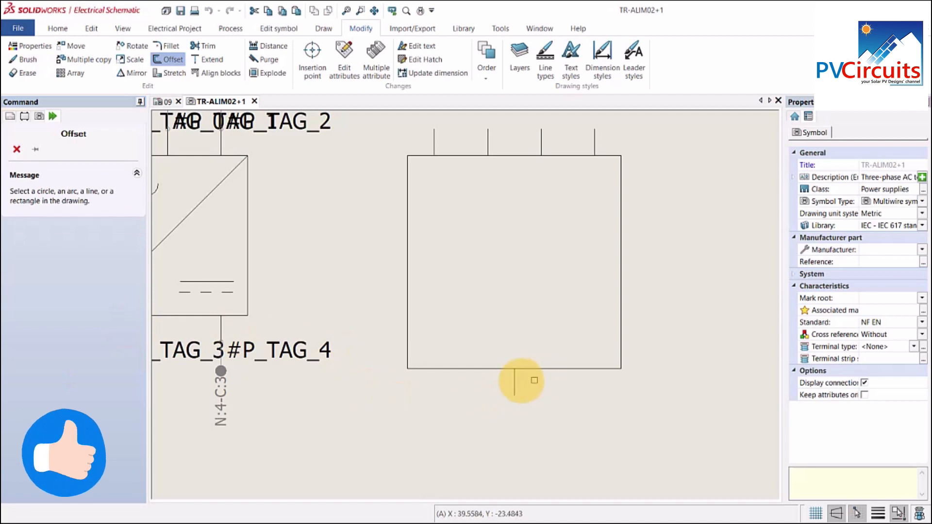
{"action": "left_click", "coordinate": [515, 385]}
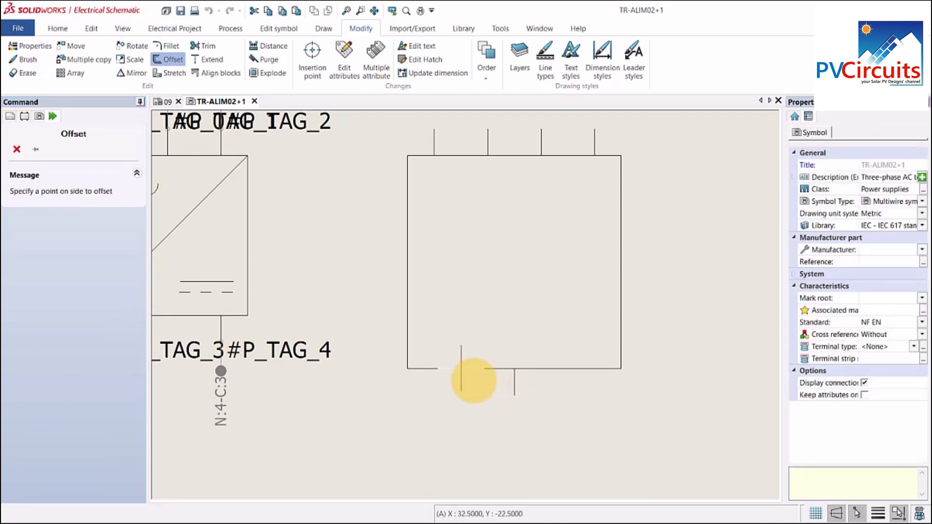
{"action": "left_click", "coordinate": [461, 394]}
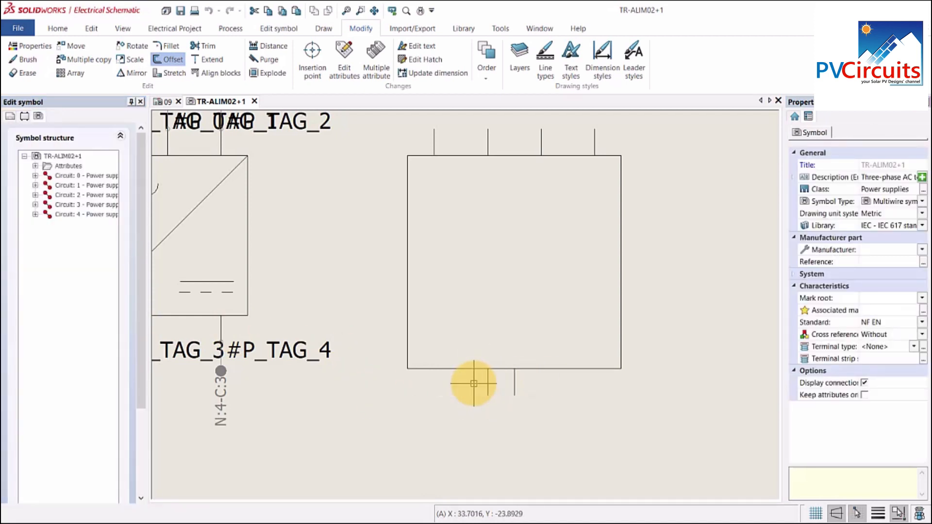
{"action": "right_click", "coordinate": [513, 386]}
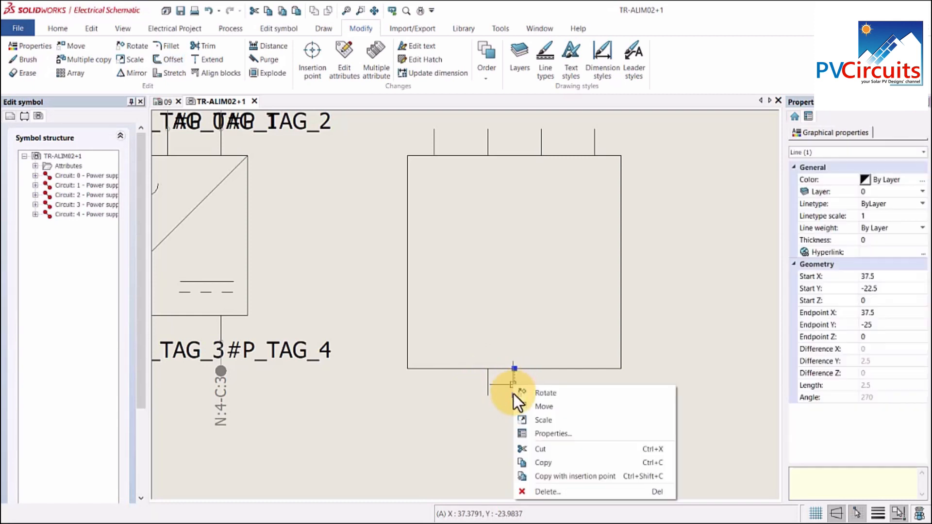
{"action": "key", "text": "Escape"}
{"action": "key", "text": "Escape"}
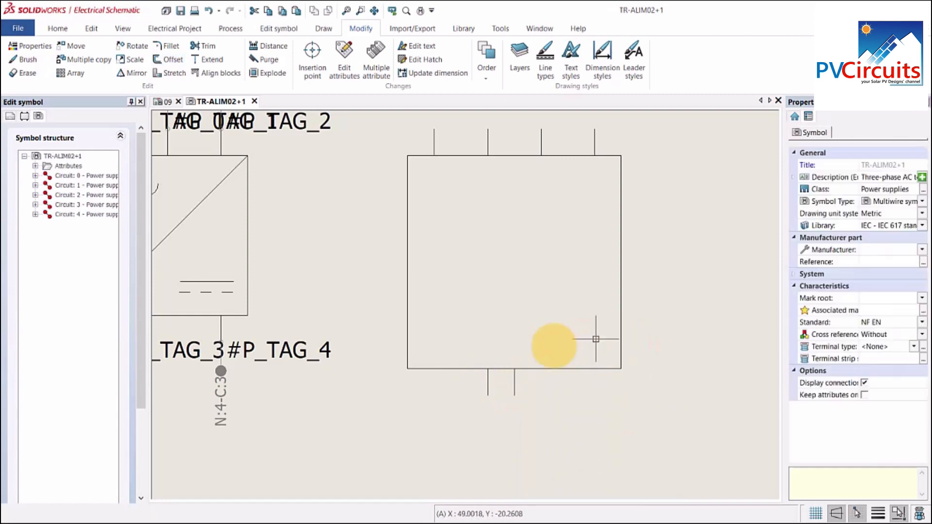
Step: Offset the centre line below the square by 2.5 to the right, and delete the original centre line at X 37.5
{"action": "left_click", "coordinate": [173, 58]}
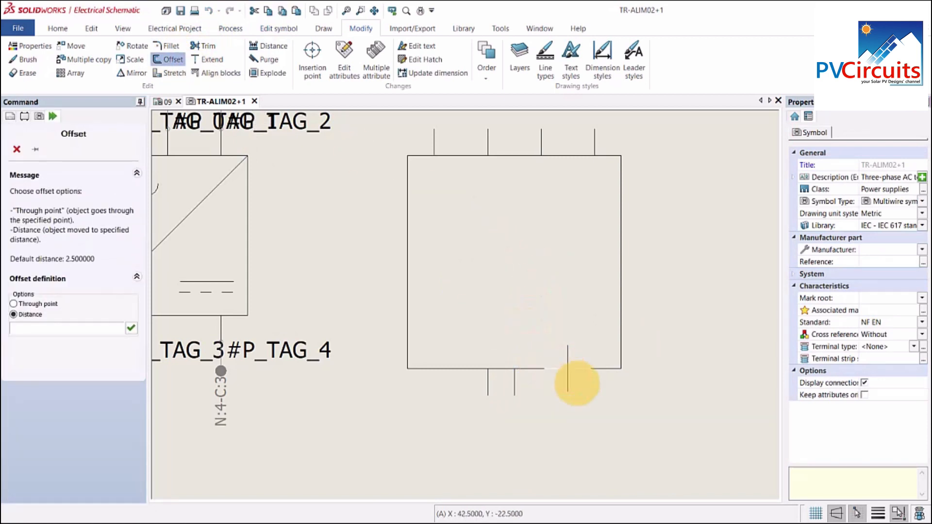
{"action": "left_click", "coordinate": [568, 394]}
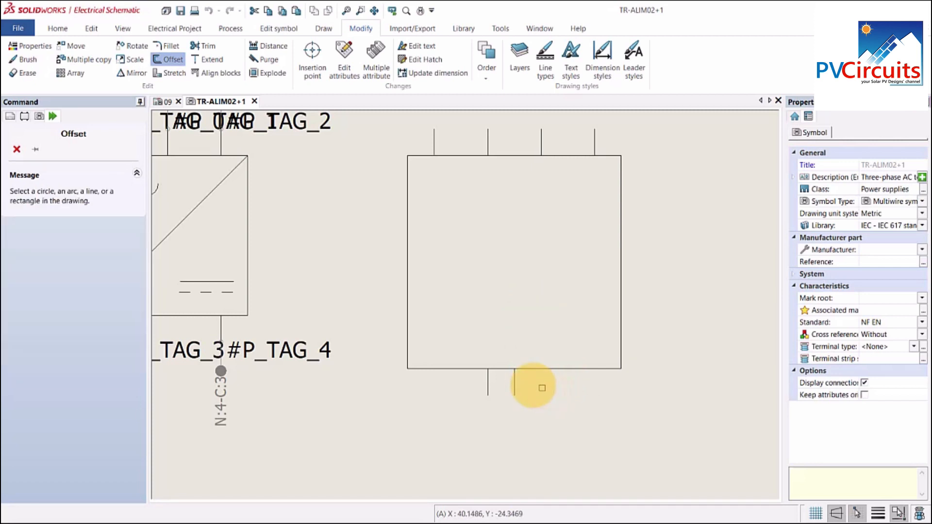
{"action": "left_click", "coordinate": [514, 387]}
{"action": "left_click", "coordinate": [557, 392]}
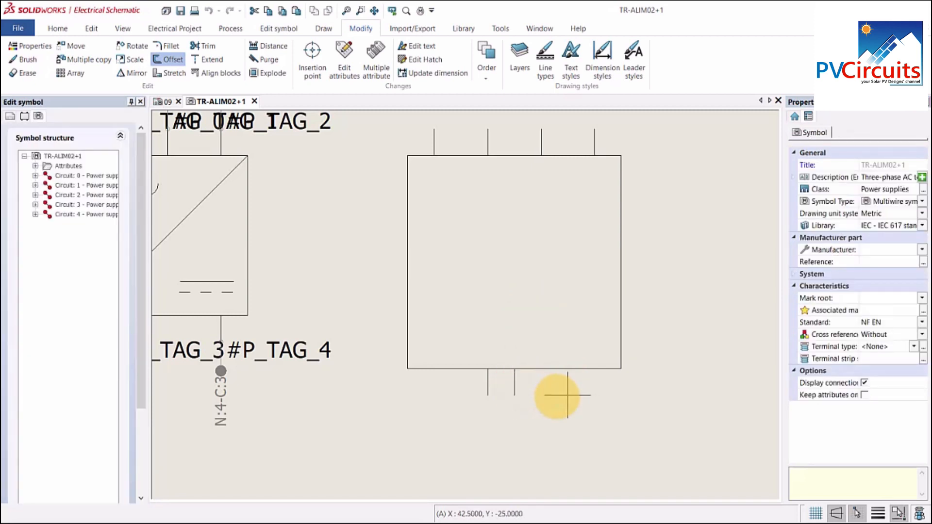
{"action": "right_click", "coordinate": [590, 409]}
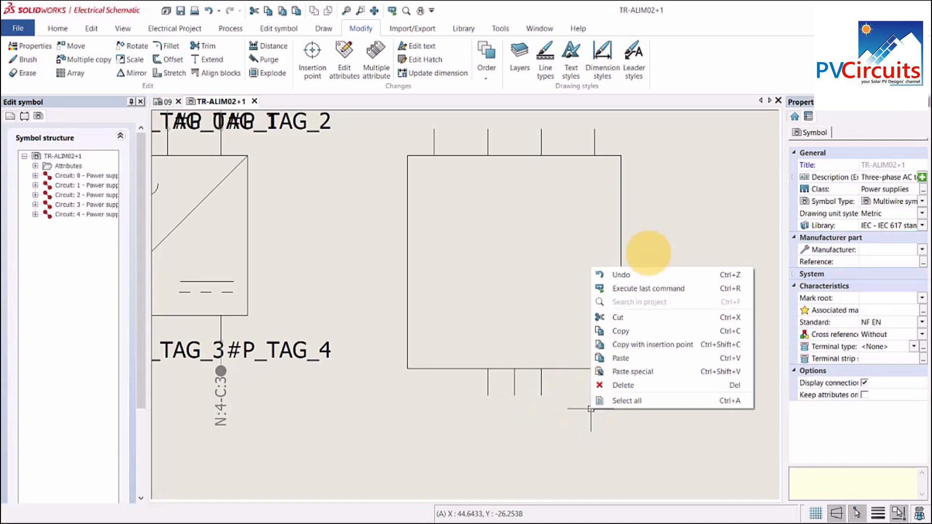
{"action": "left_click", "coordinate": [663, 228]}
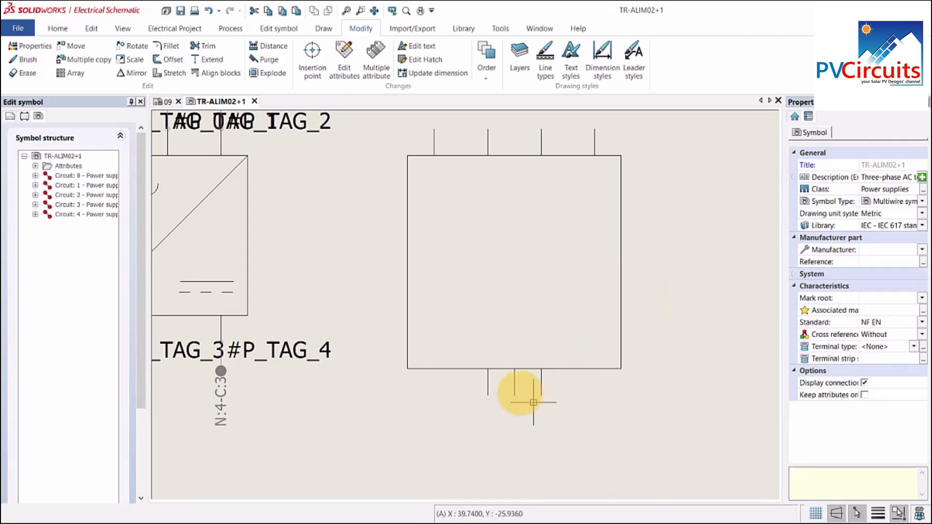
{"action": "left_click", "coordinate": [514, 386]}
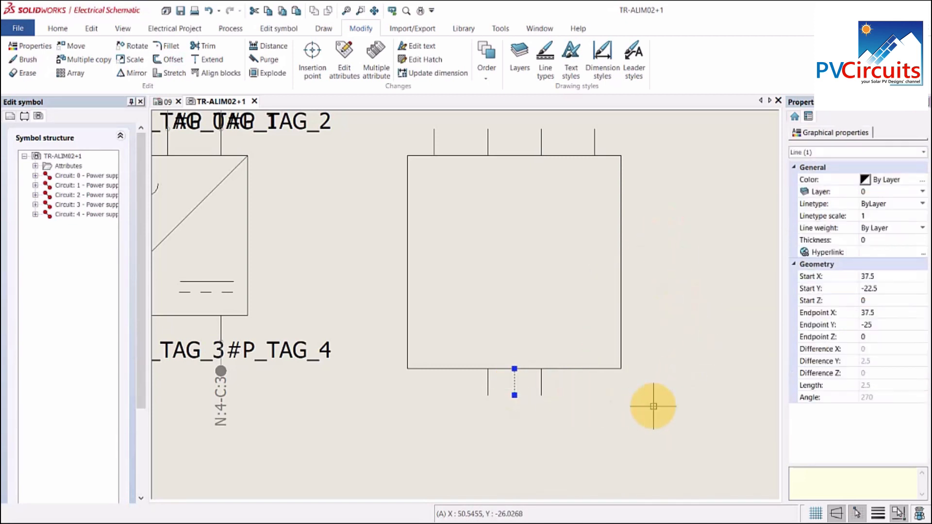
{"action": "key", "text": "Delete"}
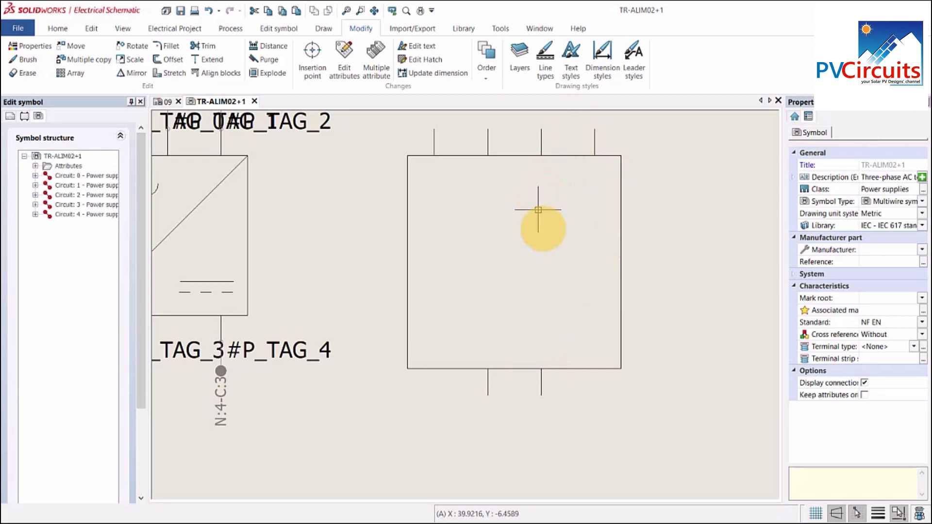
Step: Draw a diagonal line across the new square from its lower-left corner to its upper-right corner at X 47.5, Y -2.5
{"action": "middle_click_drag", "start_coordinate": [330, 255], "coordinate": [394, 266]}
{"action": "scroll", "coordinate": [394, 265], "scroll_direction": "up", "scroll_amount": 1}
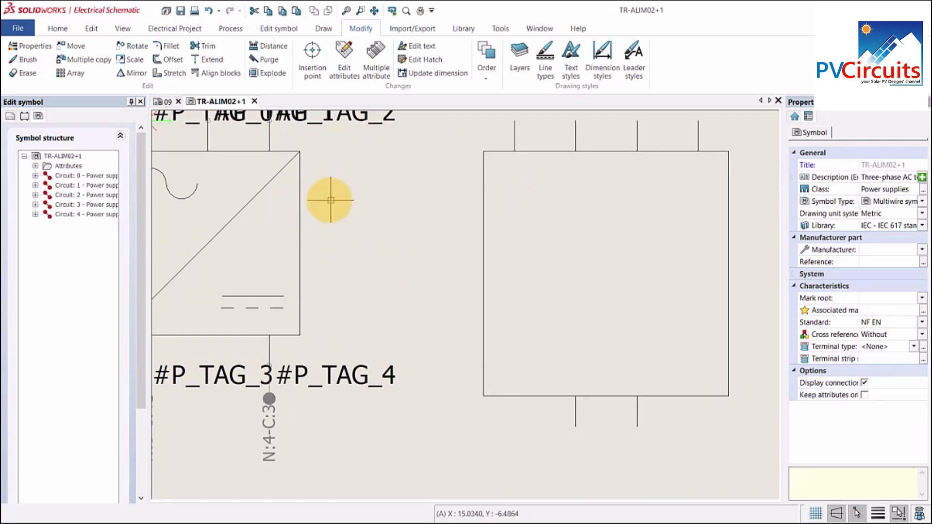
{"action": "middle_click_drag", "start_coordinate": [360, 212], "coordinate": [399, 224]}
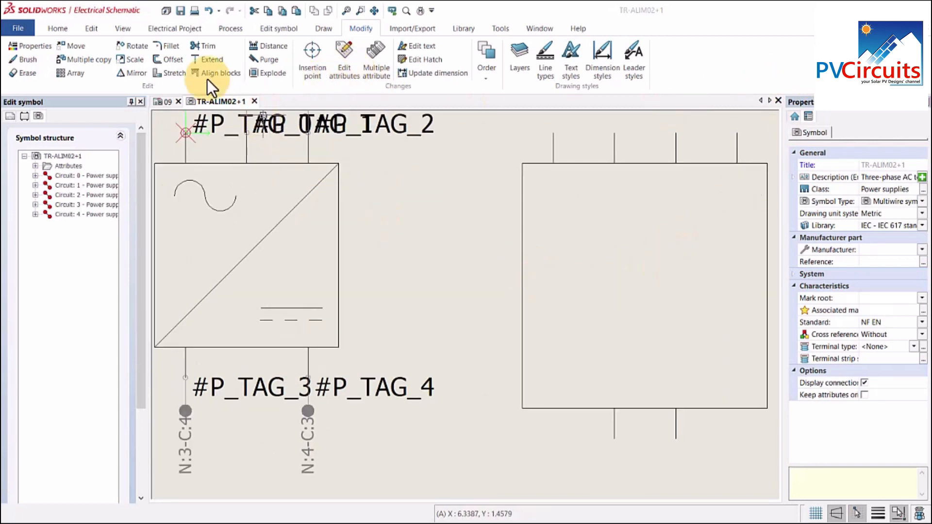
{"action": "left_click", "coordinate": [321, 28]}
{"action": "left_click", "coordinate": [23, 45]}
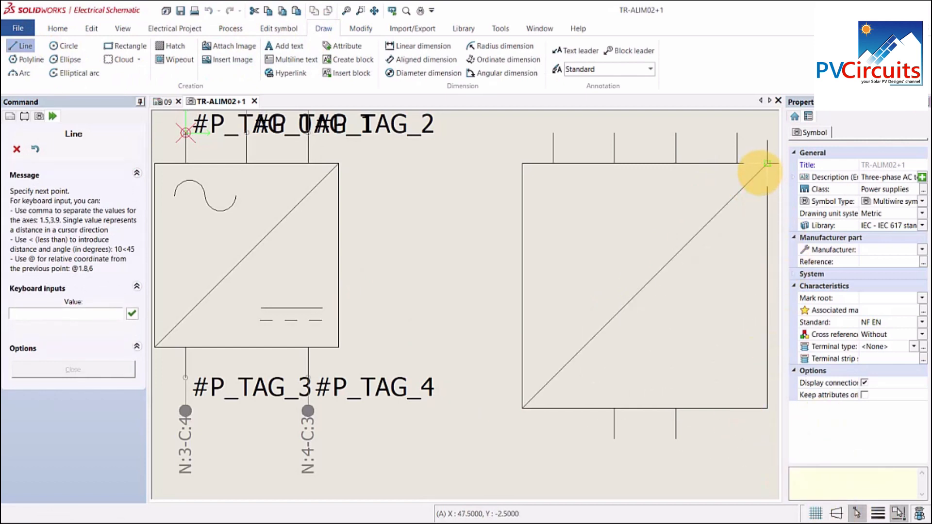
{"action": "left_click", "coordinate": [767, 163]}
{"action": "key", "text": "Escape"}
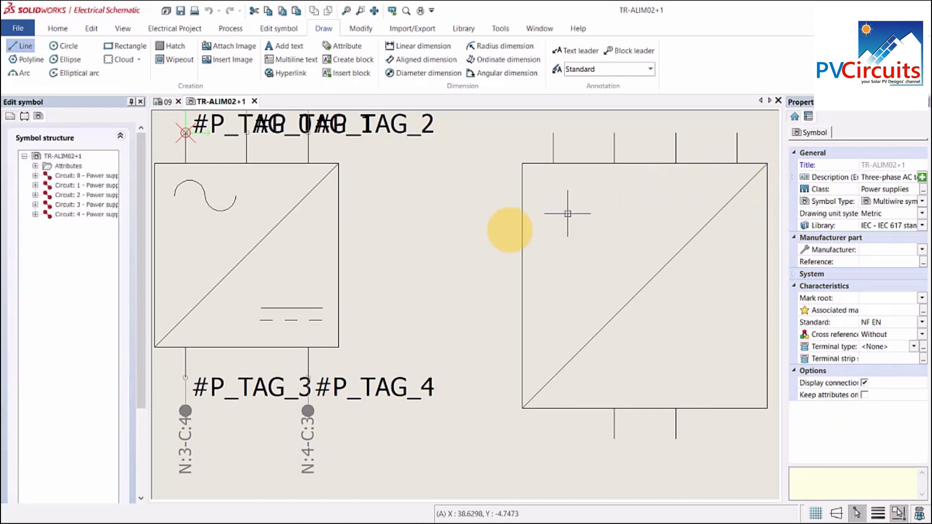
Step: Copy the two-arc sine wave from the original symbol into the upper-left half of the new square, placing its midpoint at X 35, Y -7.5
{"action": "left_click", "coordinate": [313, 331]}
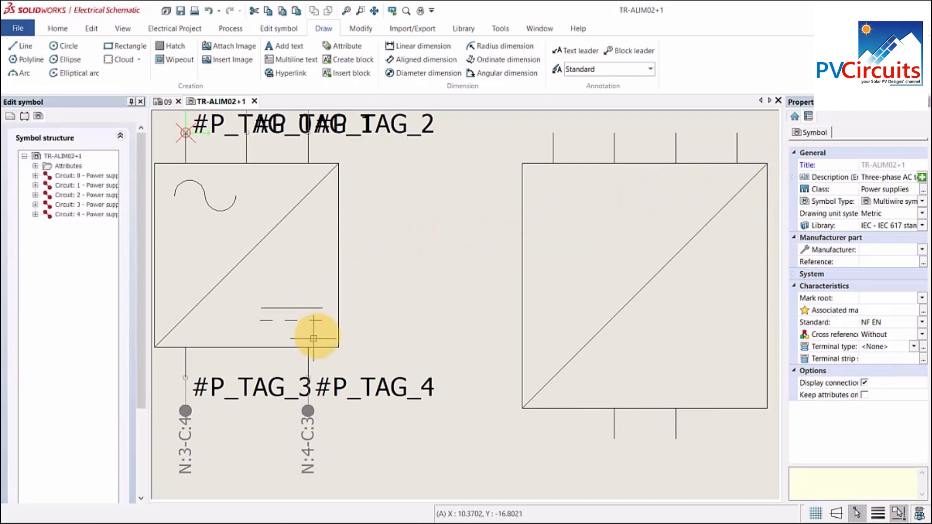
{"action": "left_click", "coordinate": [263, 295]}
{"action": "left_click", "coordinate": [230, 205]}
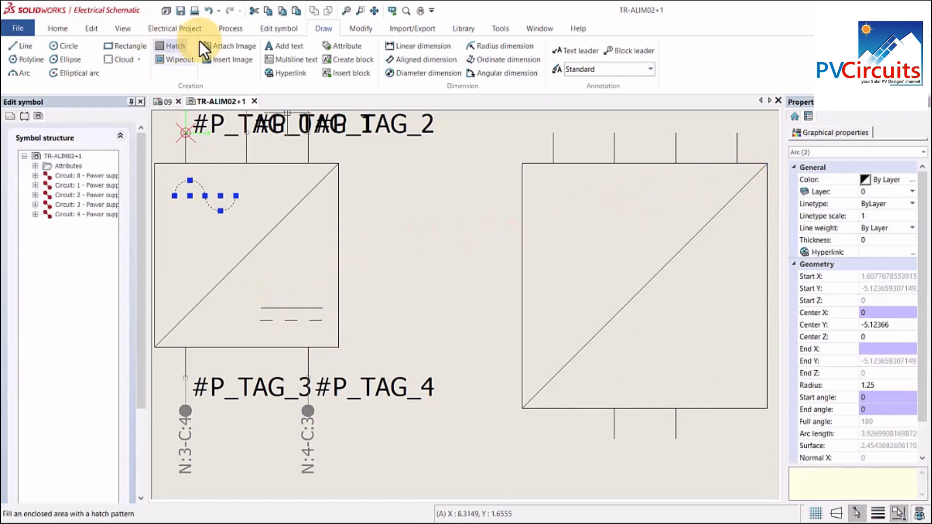
{"action": "left_click", "coordinate": [289, 30]}
{"action": "left_click", "coordinate": [333, 27]}
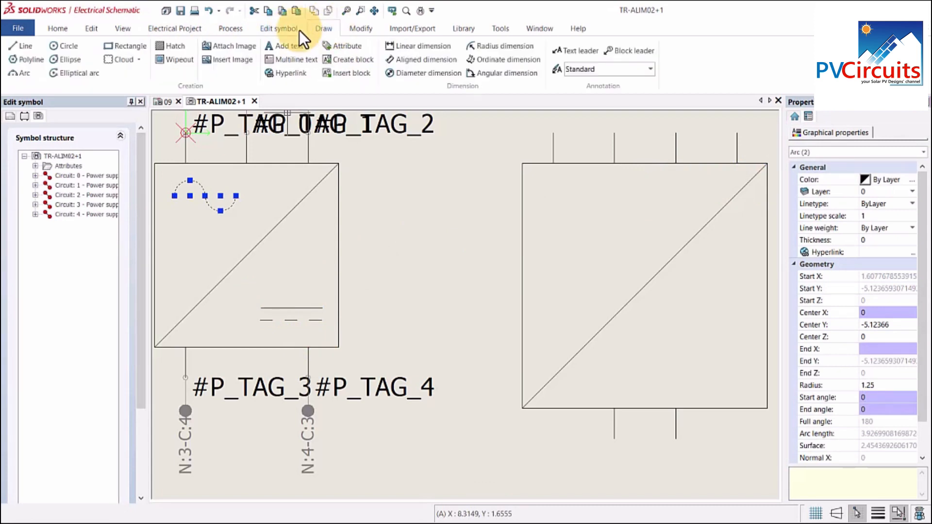
{"action": "left_click", "coordinate": [368, 30]}
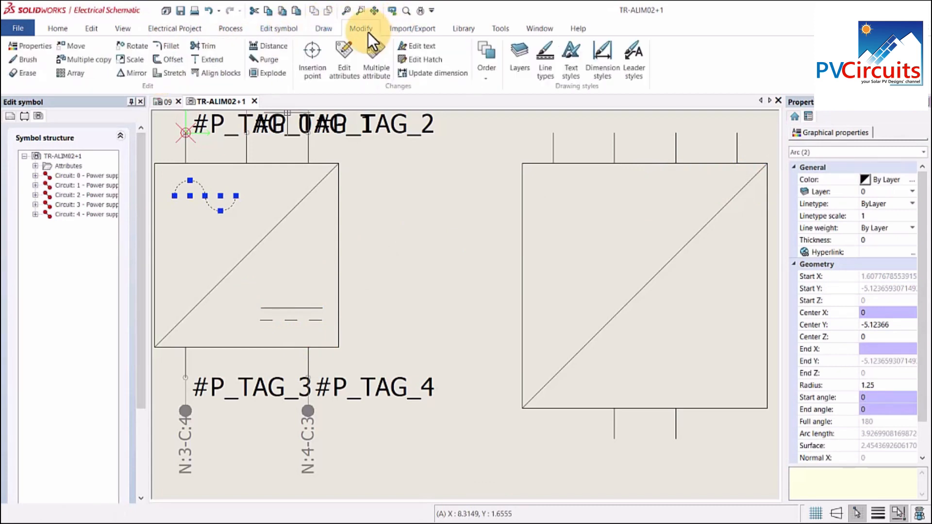
{"action": "left_click", "coordinate": [88, 62]}
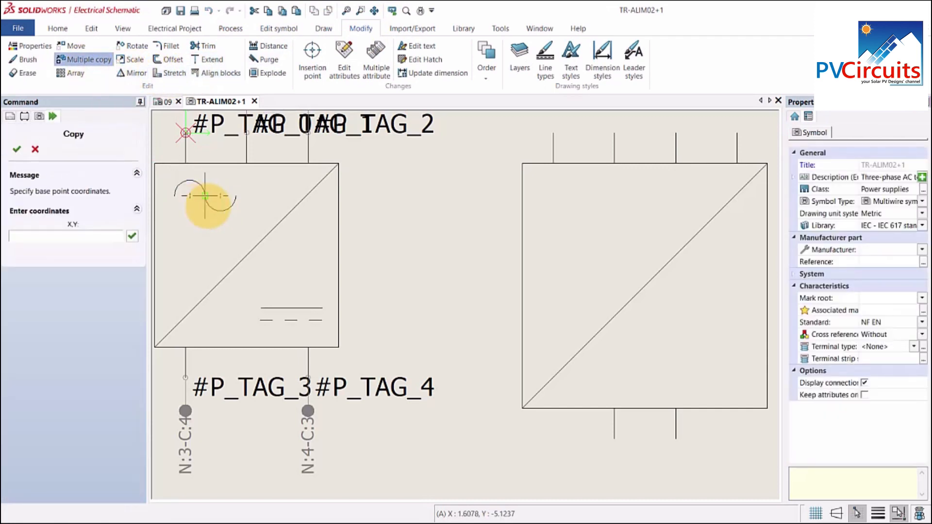
{"action": "left_click", "coordinate": [205, 195]}
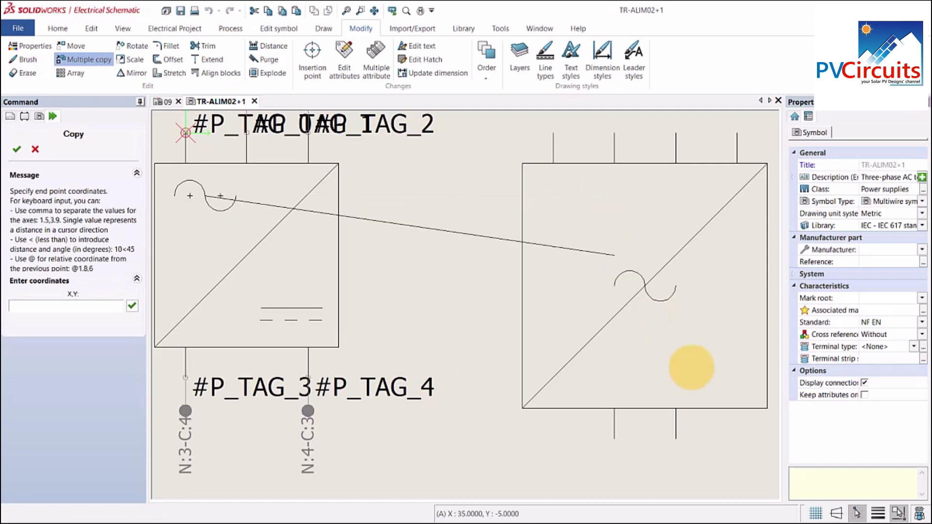
{"action": "left_click", "coordinate": [836, 513]}
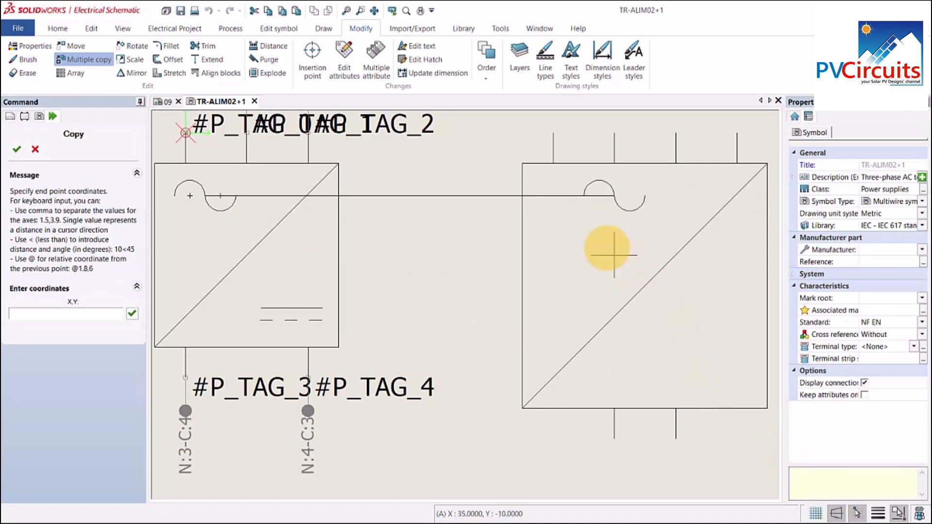
{"action": "left_click", "coordinate": [837, 513]}
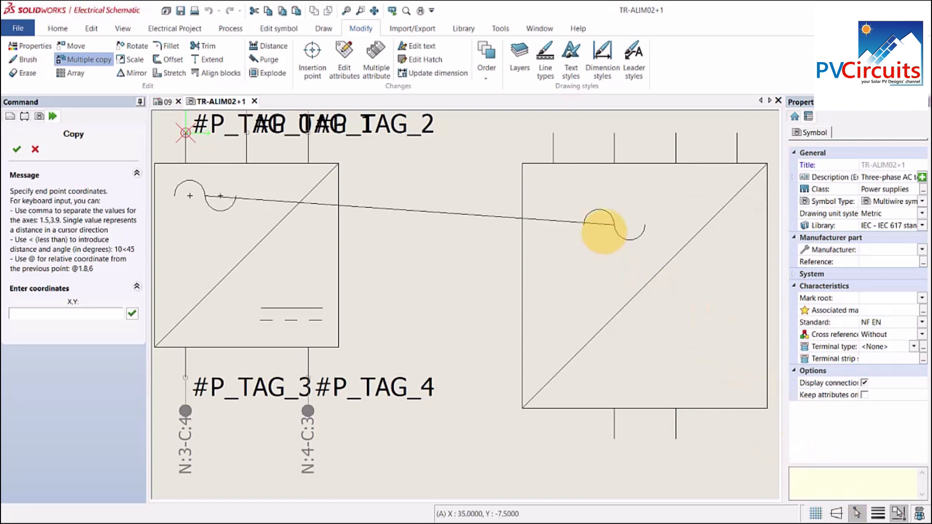
{"action": "left_click", "coordinate": [602, 229]}
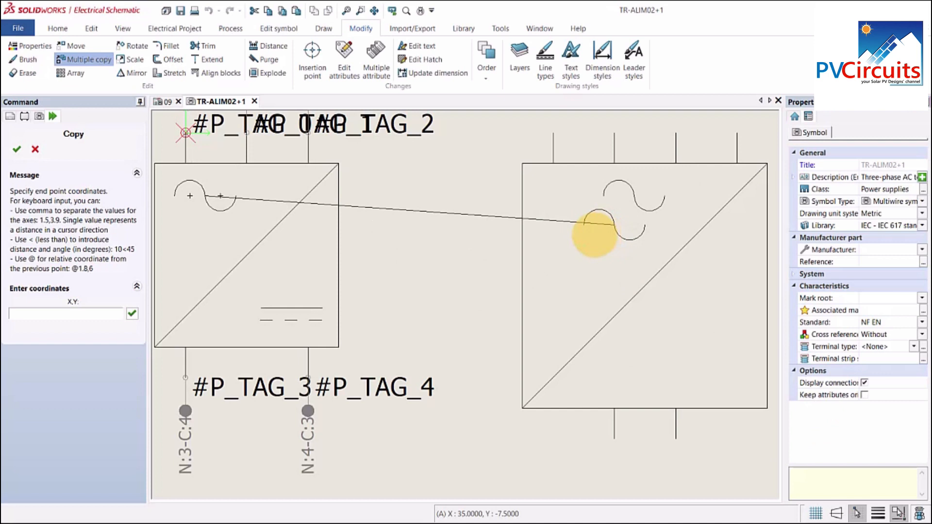
{"action": "key", "text": "Escape"}
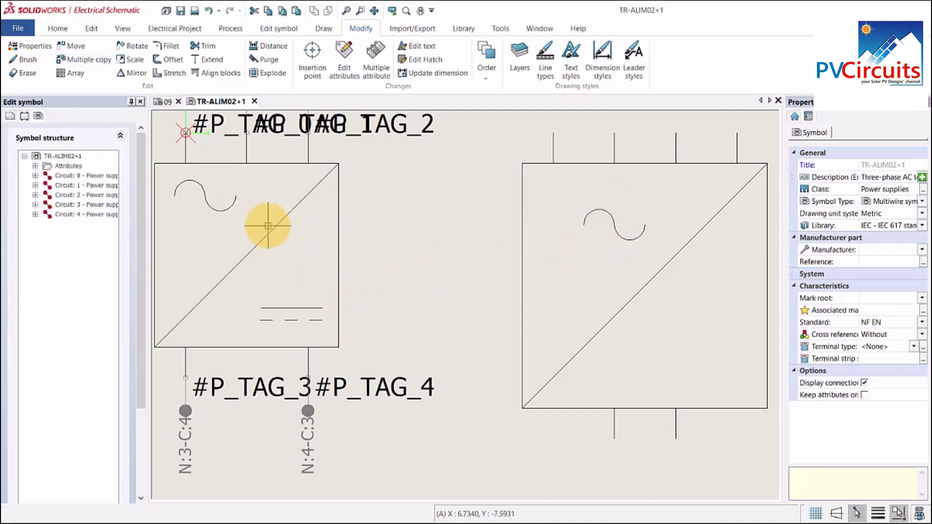
Step: Copy the solid and dashed DC lines from the original symbol into the new square's lower-right half, with the dashed line starting at X 40, Y -15
{"action": "left_click", "coordinate": [92, 60]}
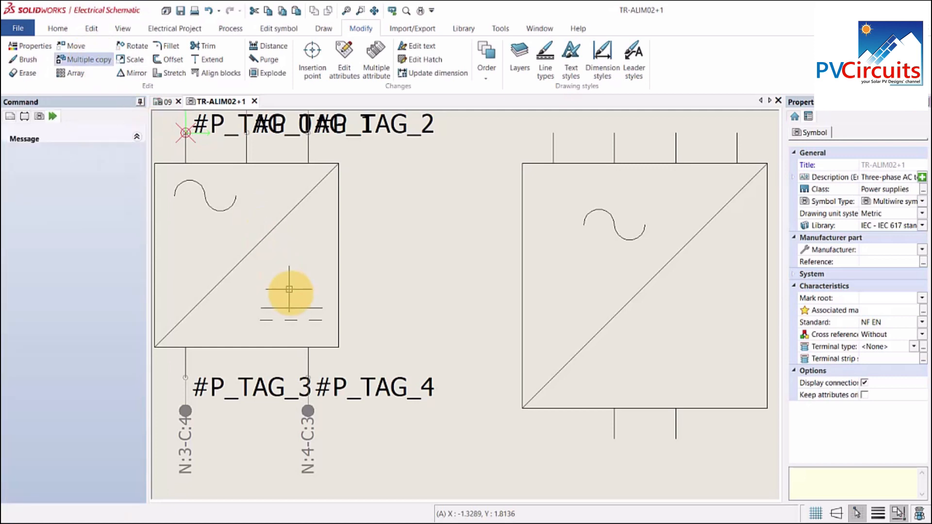
{"action": "left_click", "coordinate": [323, 327]}
{"action": "left_click", "coordinate": [259, 291]}
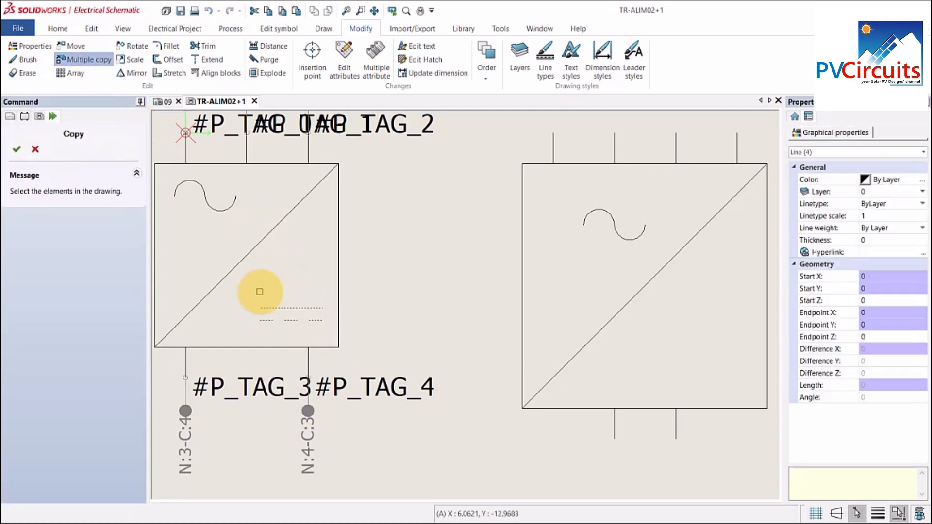
{"action": "right_click", "coordinate": [260, 292]}
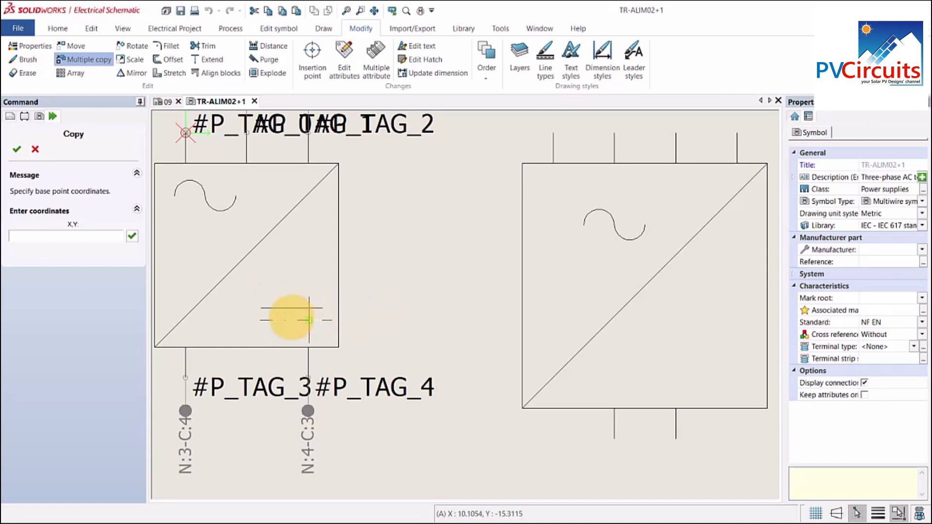
{"action": "left_click", "coordinate": [260, 320]}
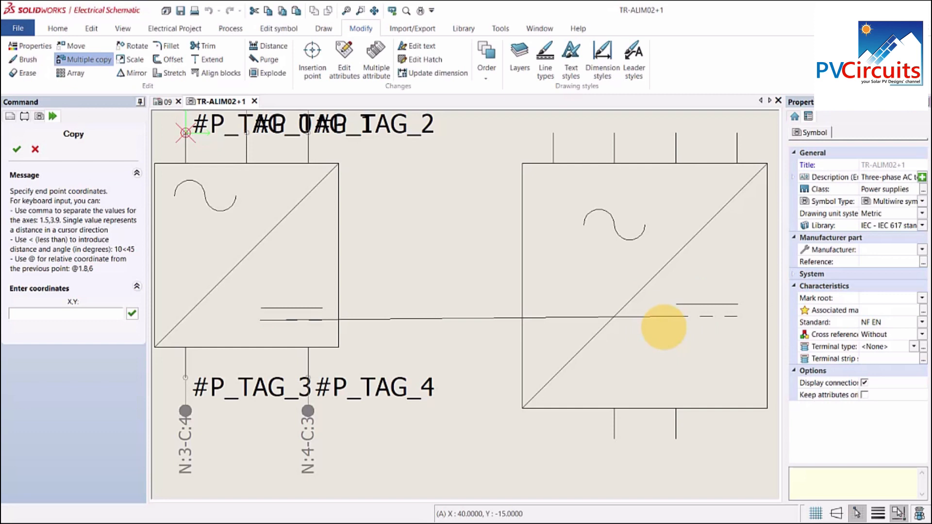
{"action": "left_click", "coordinate": [663, 330]}
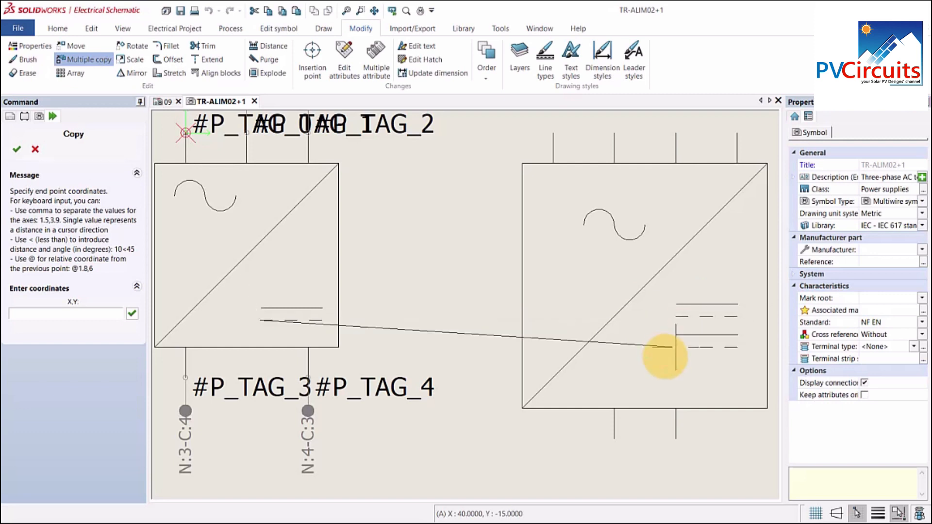
{"action": "key", "text": "Escape"}
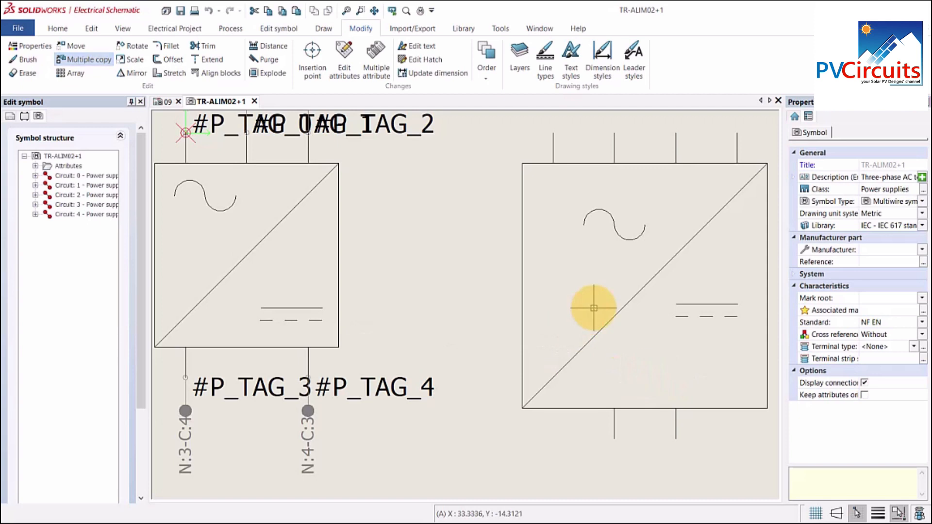
Step: Insert a connection point without an associated circuit at the upper end of the new square's first top terminal line, at X 30, Y 0
{"action": "scroll", "coordinate": [592, 307], "scroll_direction": "down", "scroll_amount": 1}
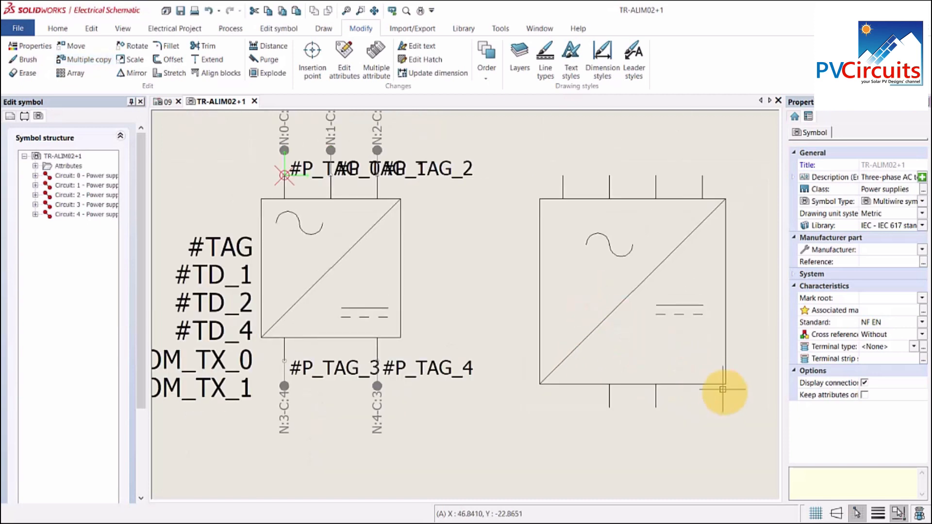
{"action": "middle_click_drag", "start_coordinate": [731, 403], "coordinate": [670, 399]}
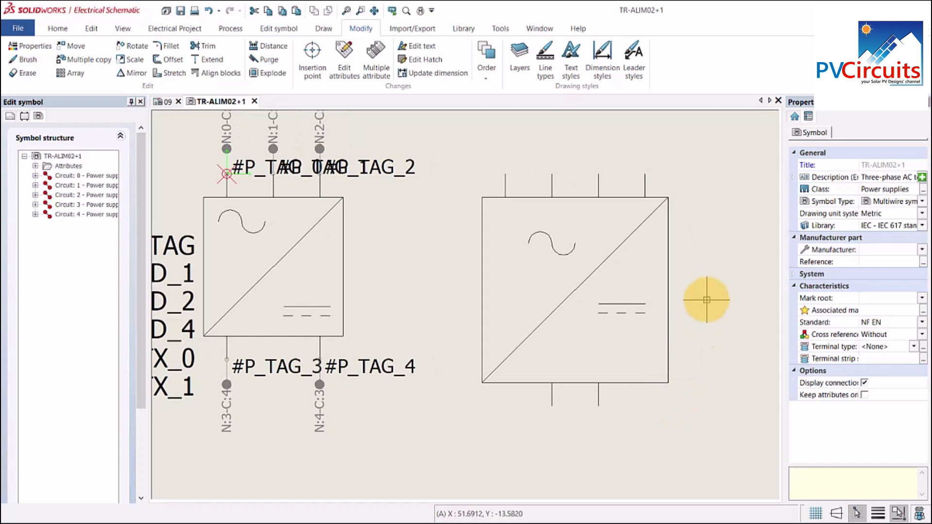
{"action": "middle_click_drag", "start_coordinate": [707, 300], "coordinate": [698, 320]}
{"action": "scroll", "coordinate": [698, 320], "scroll_direction": "down", "scroll_amount": 1}
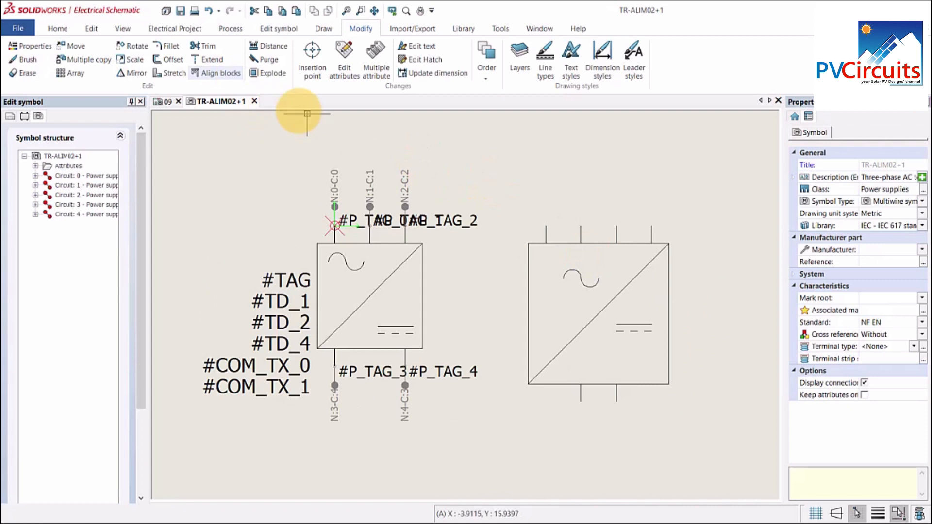
{"action": "left_click", "coordinate": [293, 30]}
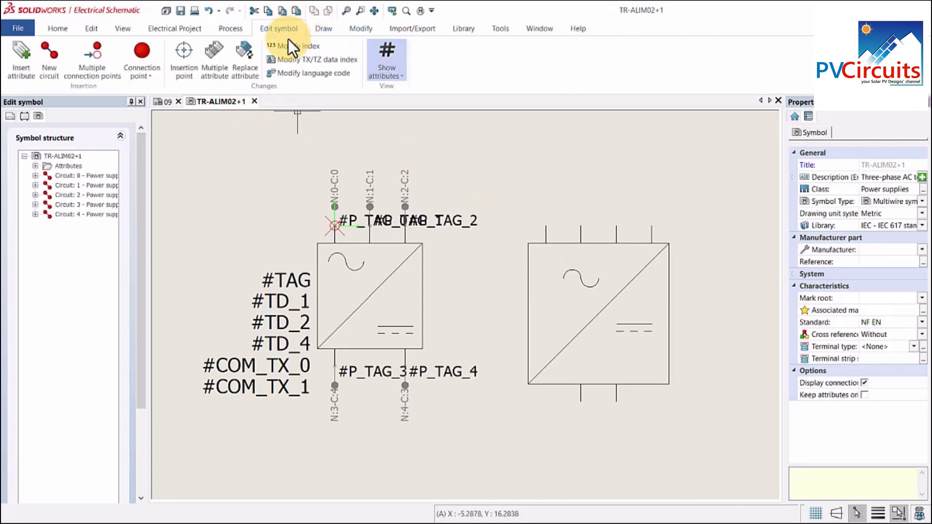
{"action": "left_click", "coordinate": [142, 51]}
{"action": "left_click", "coordinate": [556, 194]}
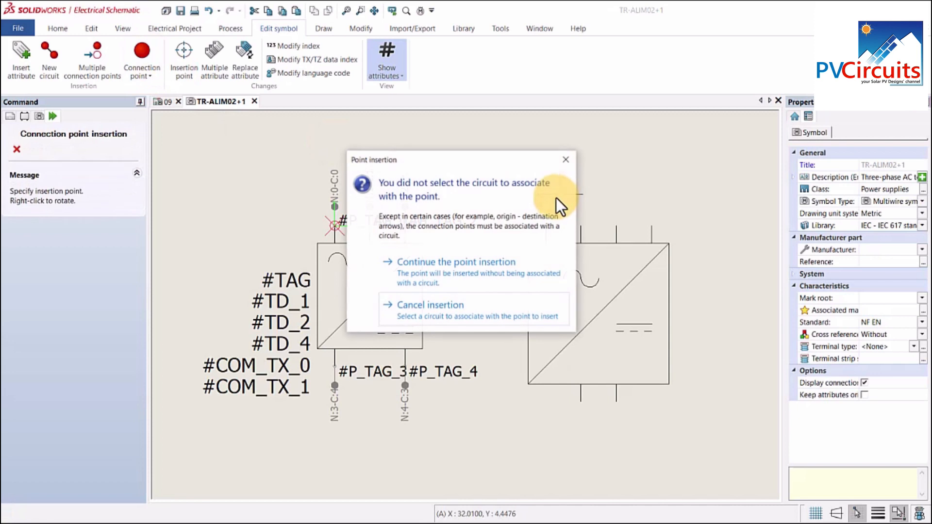
{"action": "left_click", "coordinate": [462, 265]}
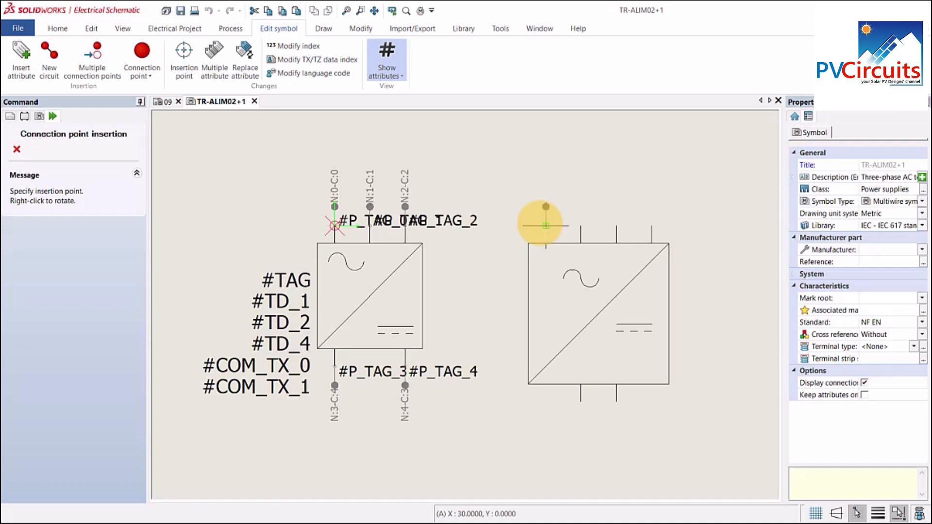
{"action": "left_click", "coordinate": [546, 225]}
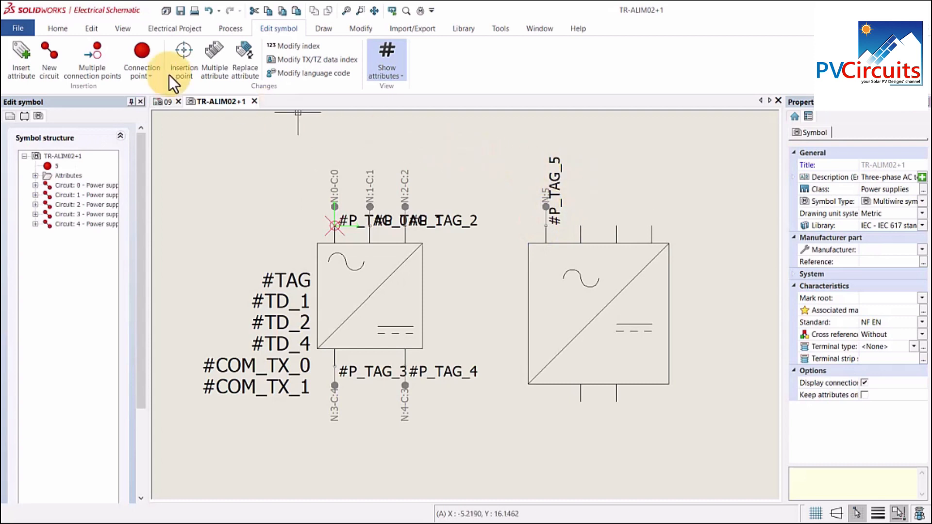
Step: Insert connection points without an associated circuit at the upper ends of the second and third terminal lines above the new square
{"action": "left_click", "coordinate": [146, 58]}
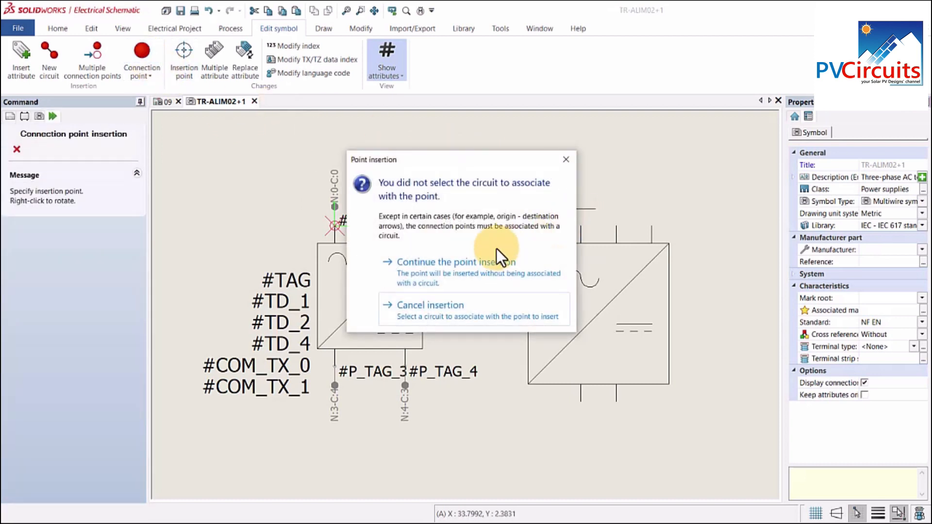
{"action": "left_click", "coordinate": [480, 263]}
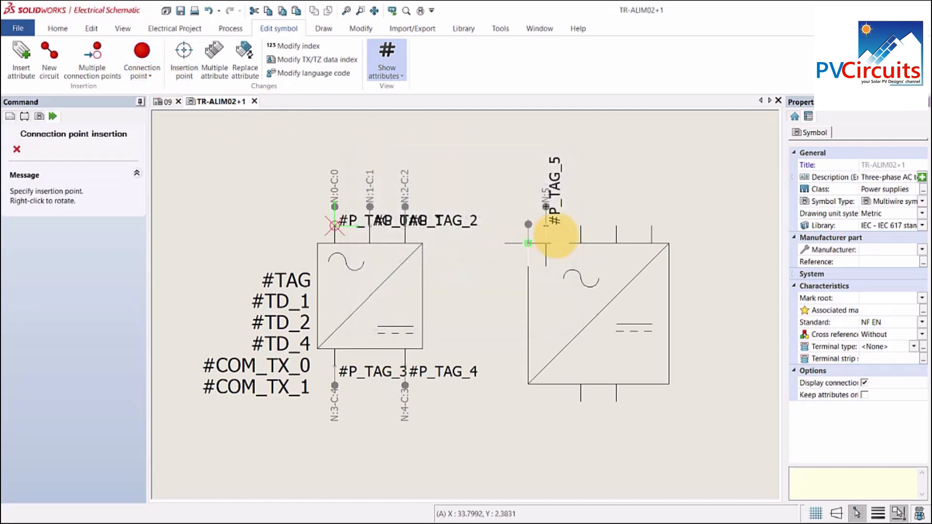
{"action": "left_click", "coordinate": [580, 225]}
{"action": "key", "text": "Escape"}
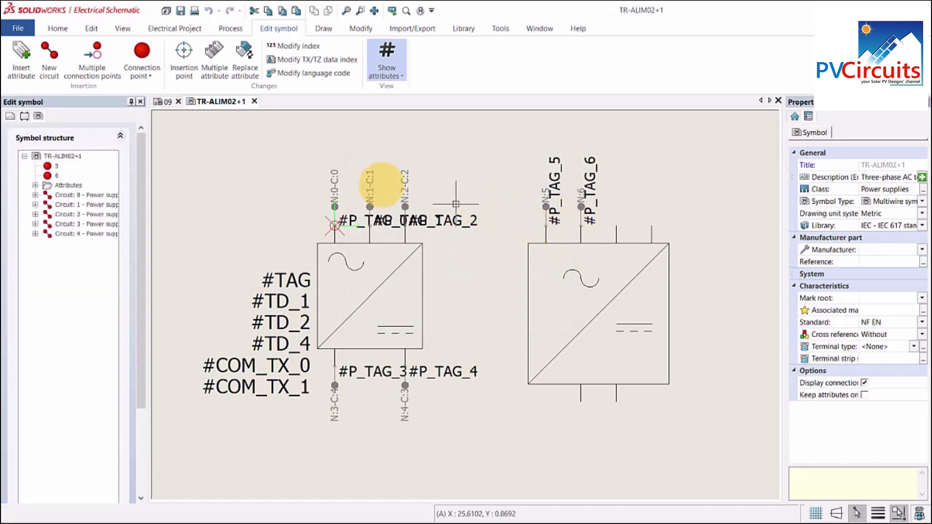
{"action": "left_click", "coordinate": [142, 54]}
{"action": "left_click", "coordinate": [467, 264]}
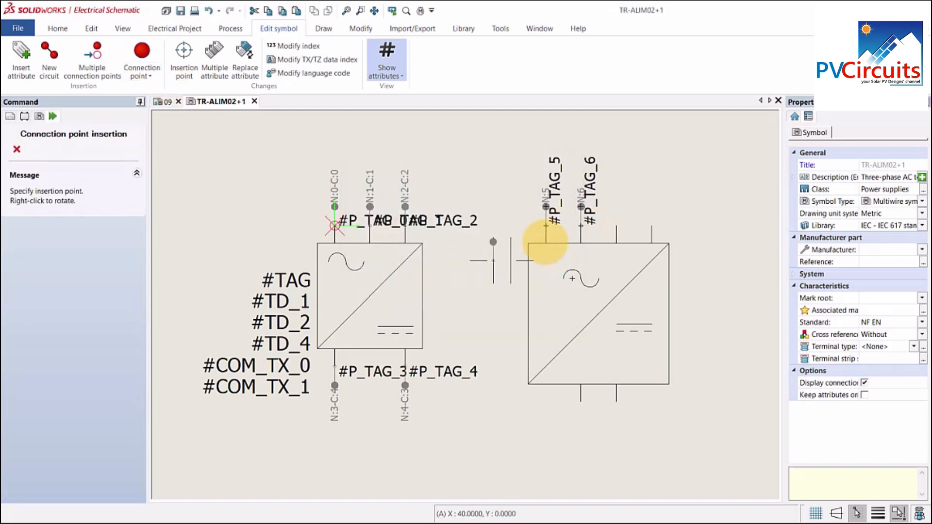
{"action": "left_click", "coordinate": [617, 225]}
{"action": "key", "text": "Escape"}
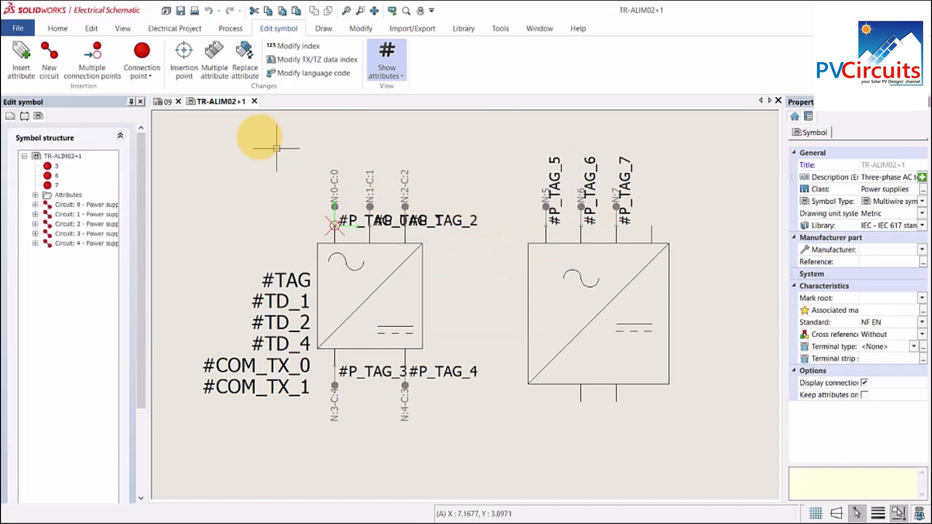
Step: Insert a connection point without an associated circuit at the upper end of the fourth terminal line above the new square
{"action": "left_click", "coordinate": [145, 56]}
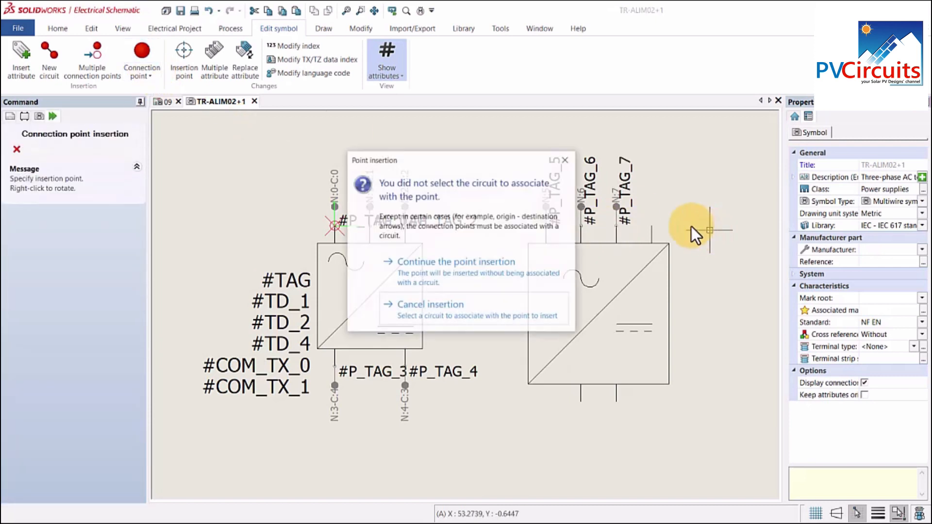
{"action": "left_click", "coordinate": [473, 264]}
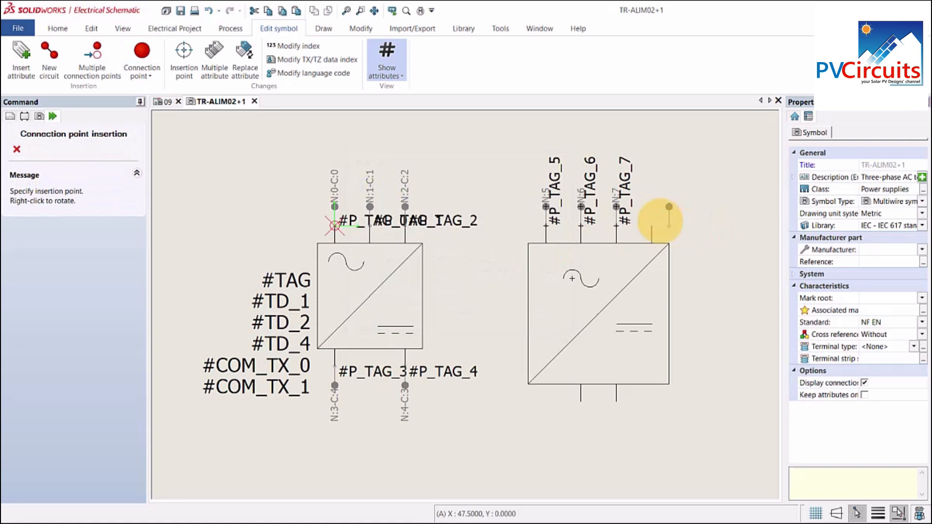
{"action": "left_click", "coordinate": [651, 225]}
{"action": "key", "text": "Escape"}
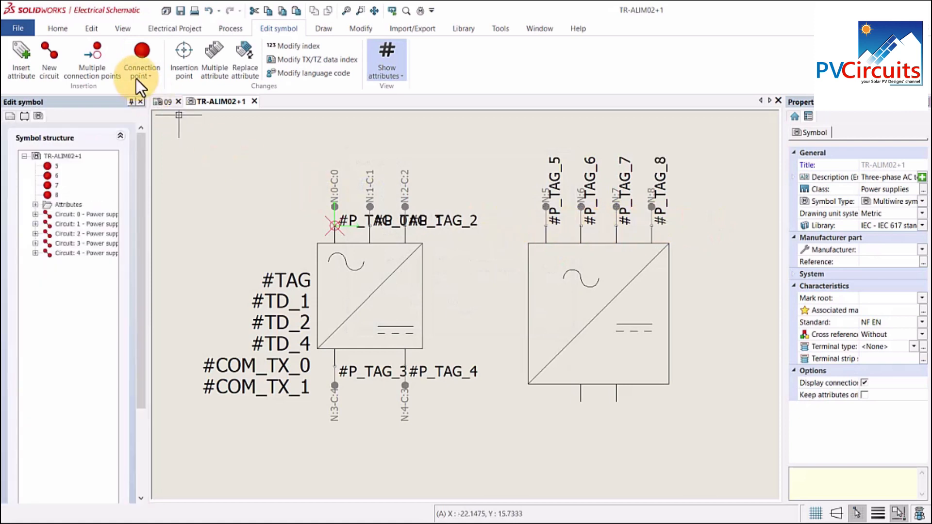
Step: Insert downward-facing connection points without an associated circuit at the lower ends of both terminal lines below the new square, the first at X 35, Y -25
{"action": "left_click", "coordinate": [141, 57]}
{"action": "left_click", "coordinate": [475, 378]}
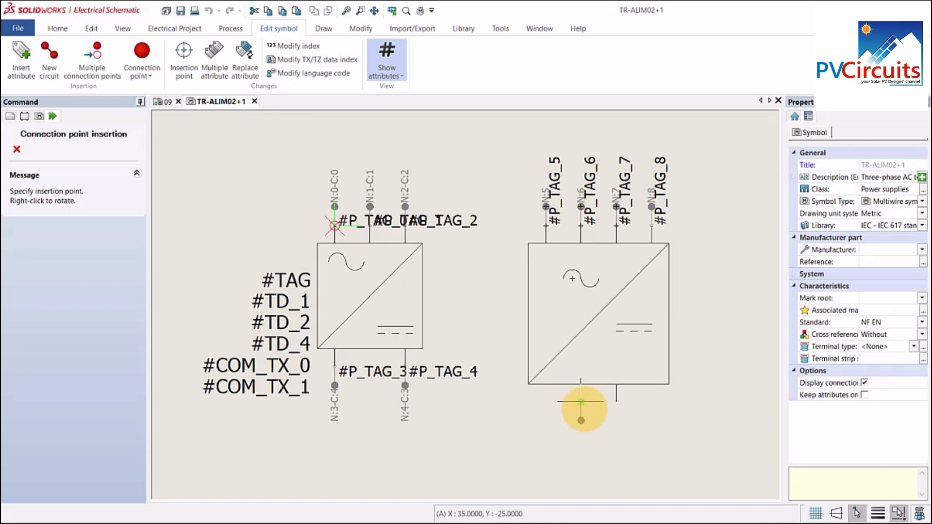
{"action": "left_click", "coordinate": [581, 401]}
{"action": "left_click", "coordinate": [145, 53]}
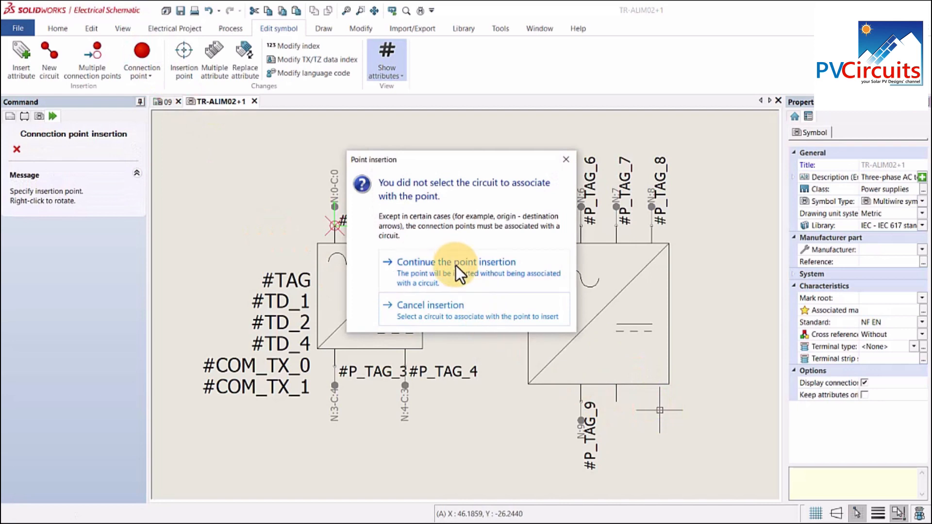
{"action": "left_click", "coordinate": [455, 266]}
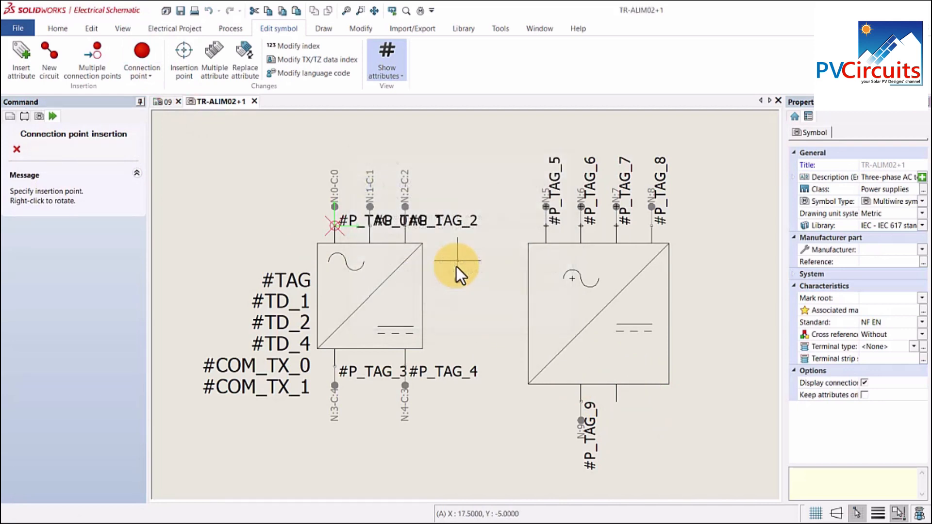
{"action": "left_click", "coordinate": [616, 402]}
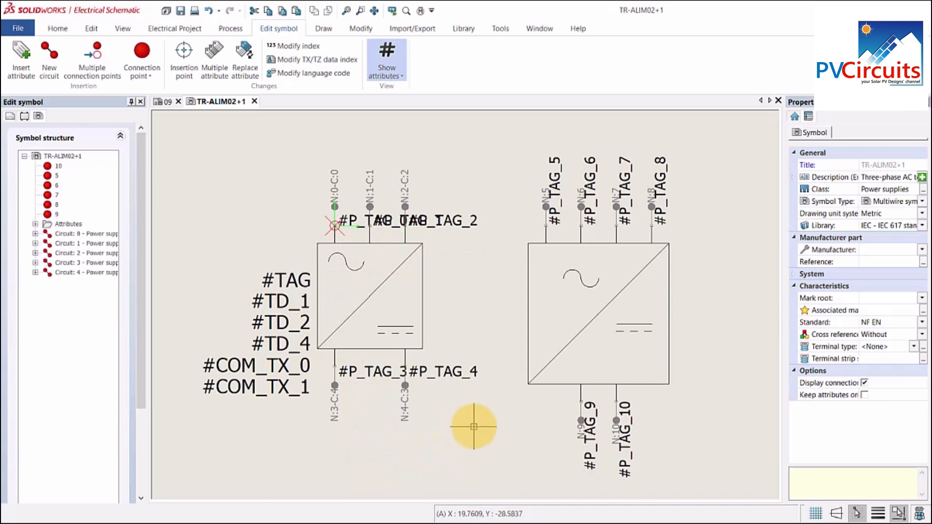
Step: Delete the original smaller power supply drawing together with its attributes and connection points, keeping only the redrawn symbol
{"action": "left_click", "coordinate": [228, 164]}
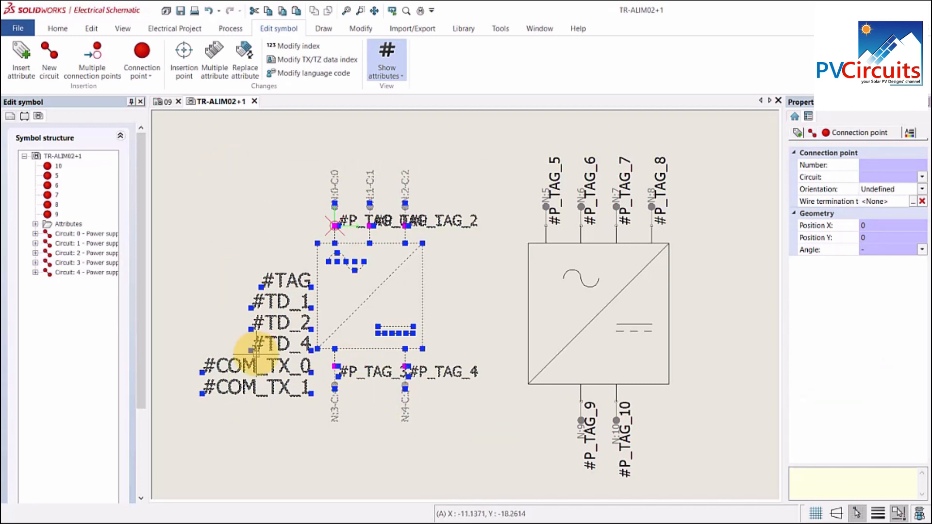
{"action": "key", "text": "Delete"}
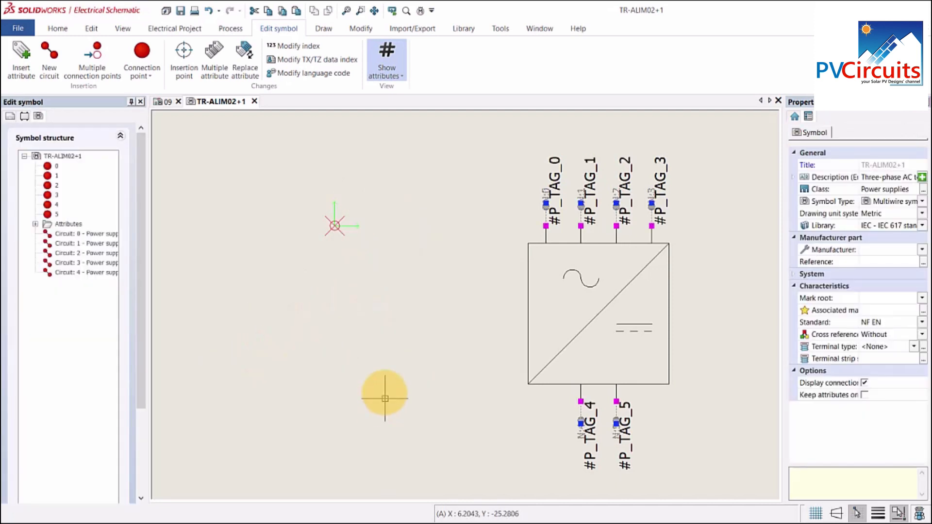
{"action": "key", "text": "Escape"}
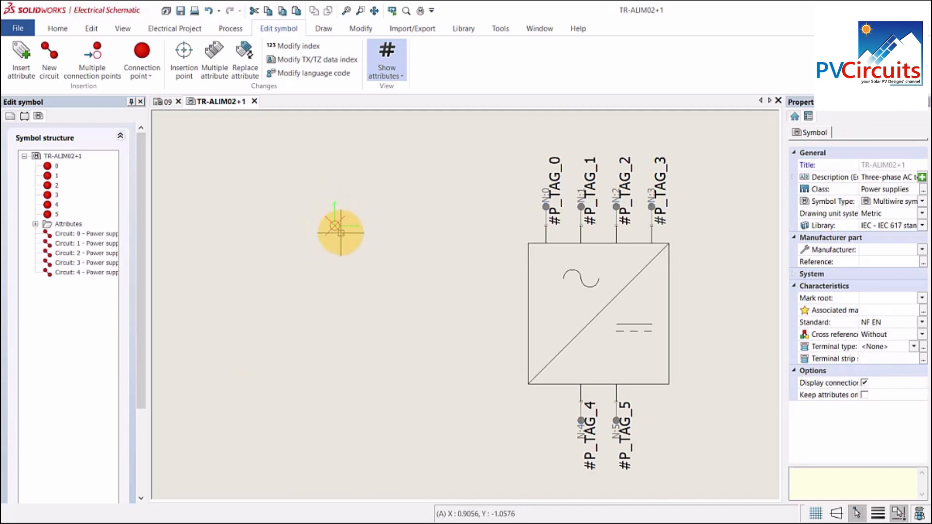
Step: Move the symbol's insertion point onto the first connection point above the redrawn square
{"action": "left_click", "coordinate": [184, 56]}
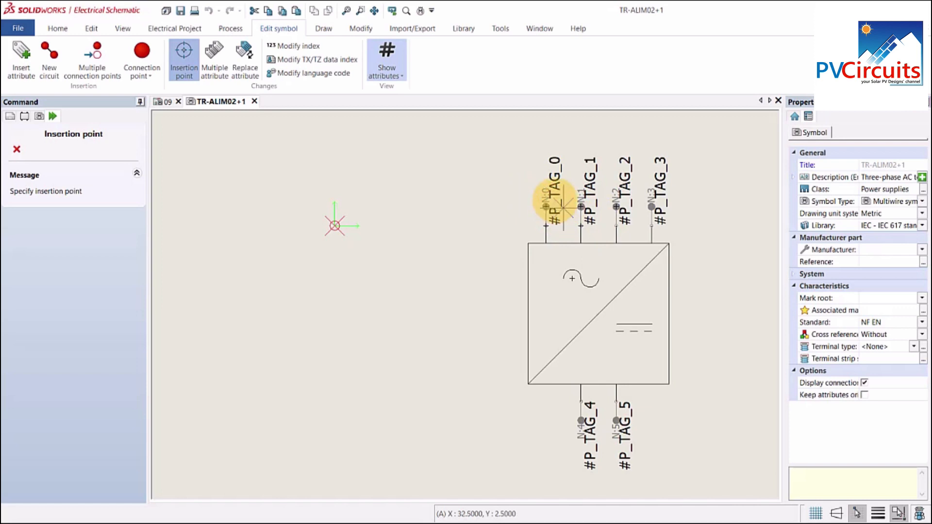
{"action": "scroll", "coordinate": [563, 207], "scroll_direction": "up", "scroll_amount": 4}
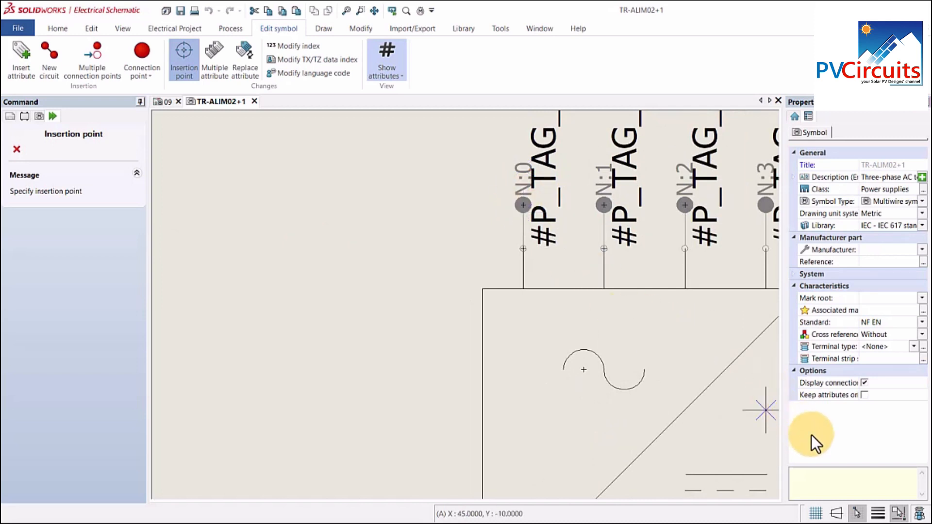
{"action": "left_click", "coordinate": [898, 514]}
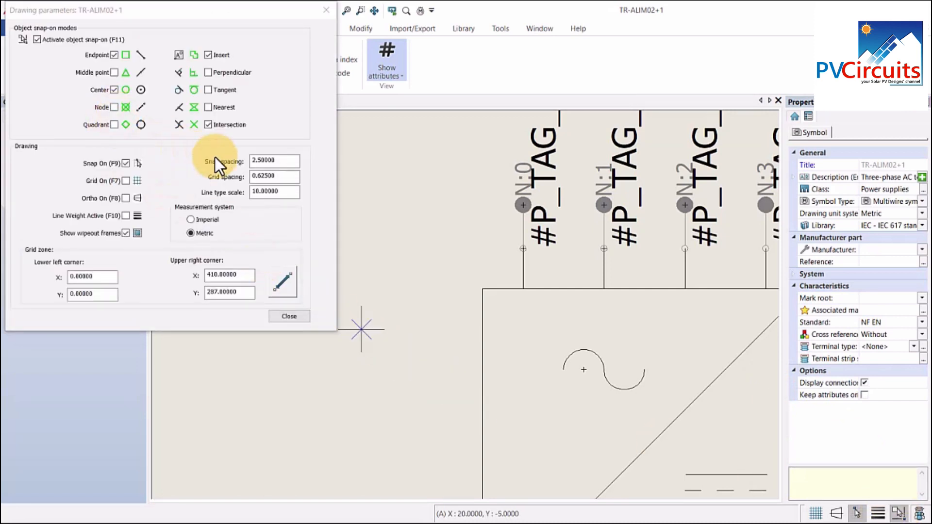
{"action": "left_click", "coordinate": [325, 9]}
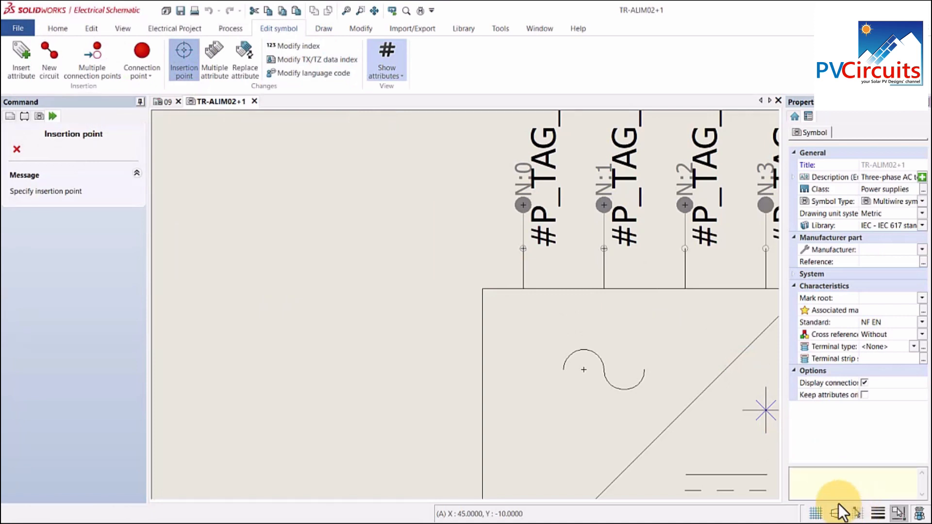
{"action": "left_click", "coordinate": [523, 204]}
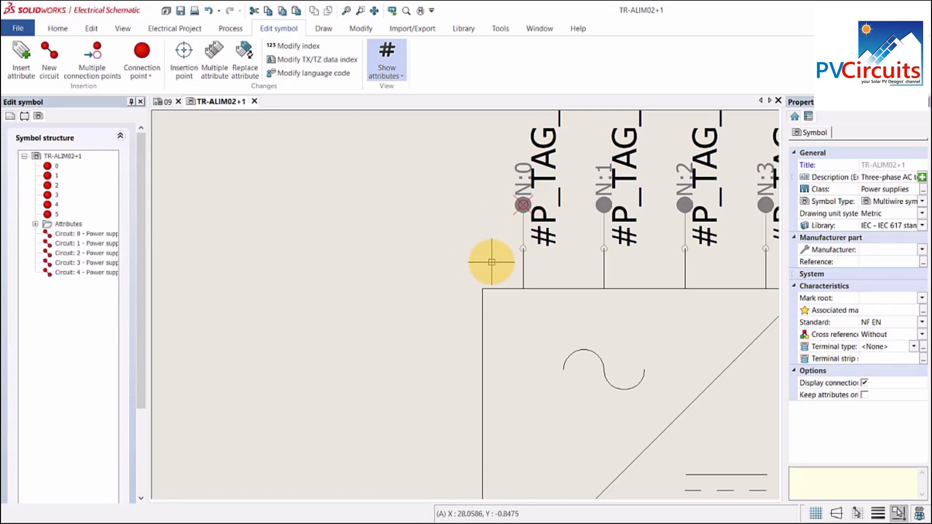
{"action": "middle_click_drag", "start_coordinate": [491, 262], "coordinate": [336, 254]}
{"action": "scroll", "coordinate": [337, 254], "scroll_direction": "down", "scroll_amount": 1}
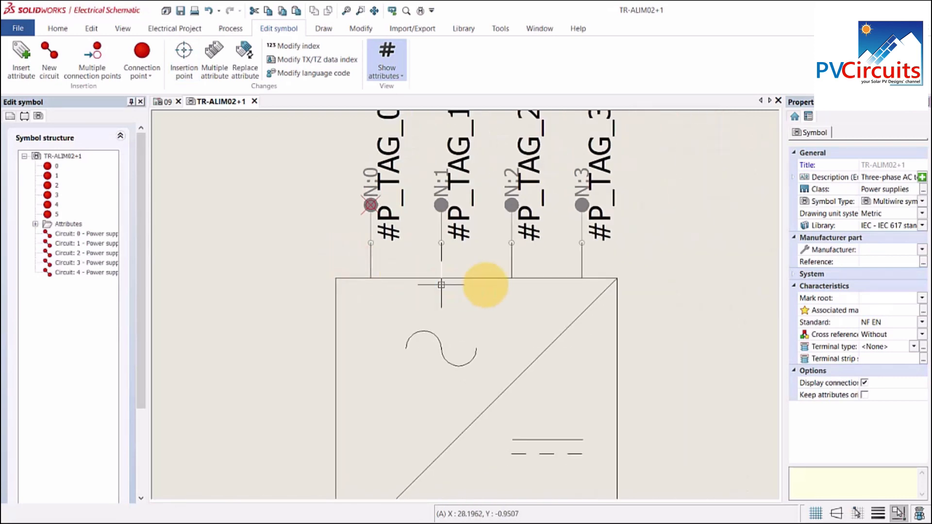
{"action": "scroll", "coordinate": [556, 284], "scroll_direction": "up", "scroll_amount": 1}
{"action": "scroll", "coordinate": [556, 285], "scroll_direction": "up", "scroll_amount": 7}
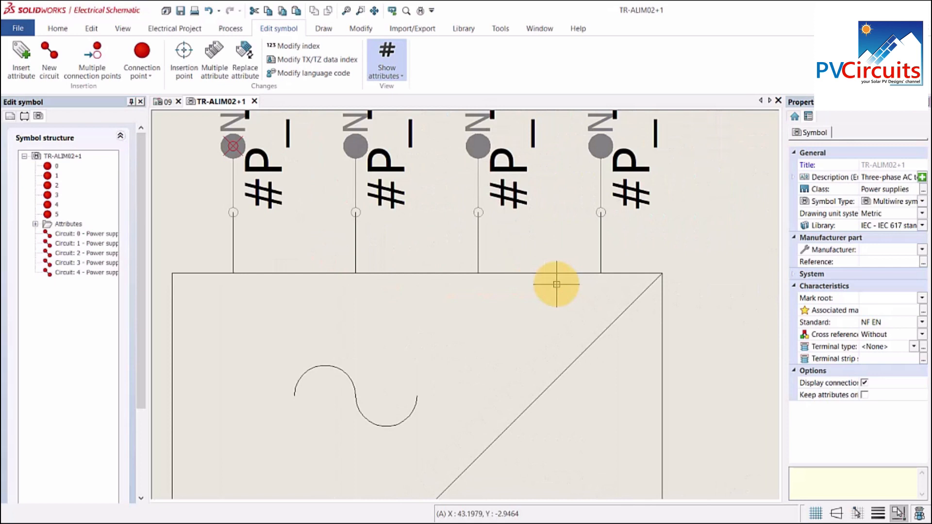
{"action": "scroll", "coordinate": [556, 285], "scroll_direction": "down", "scroll_amount": 9}
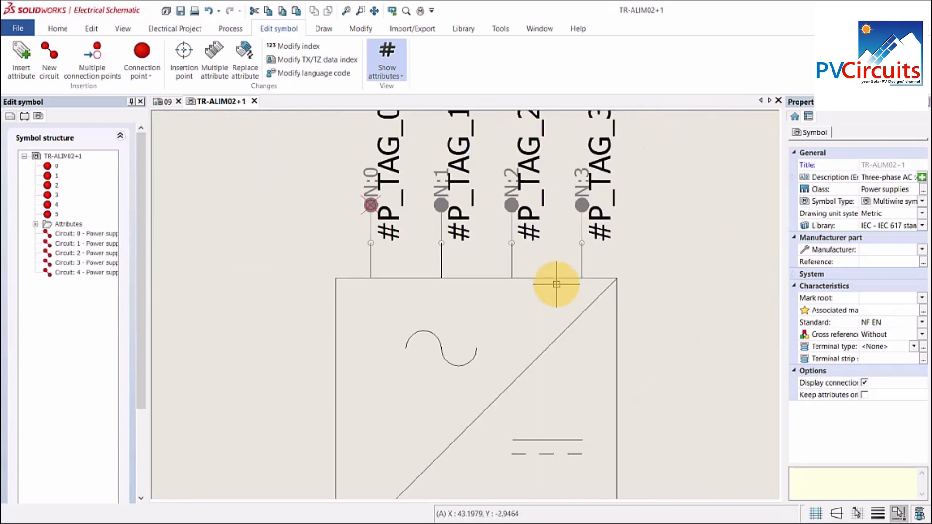
{"action": "scroll", "coordinate": [556, 284], "scroll_direction": "down", "scroll_amount": 6}
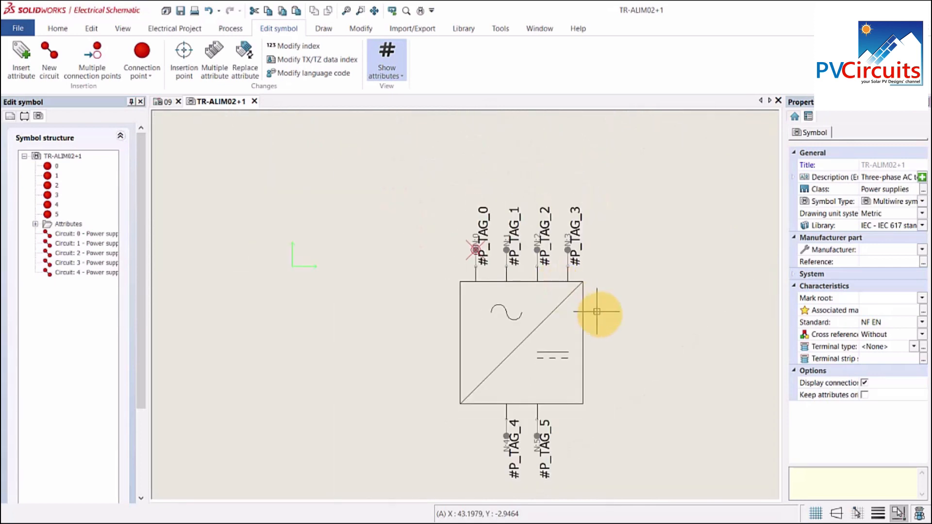
{"action": "middle_click_drag", "start_coordinate": [618, 322], "coordinate": [575, 298]}
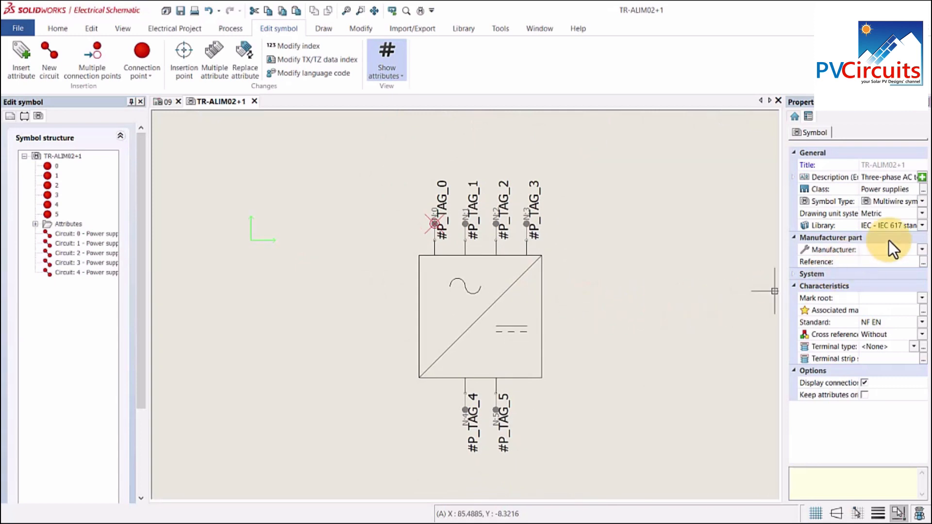
{"action": "left_click", "coordinate": [867, 179]}
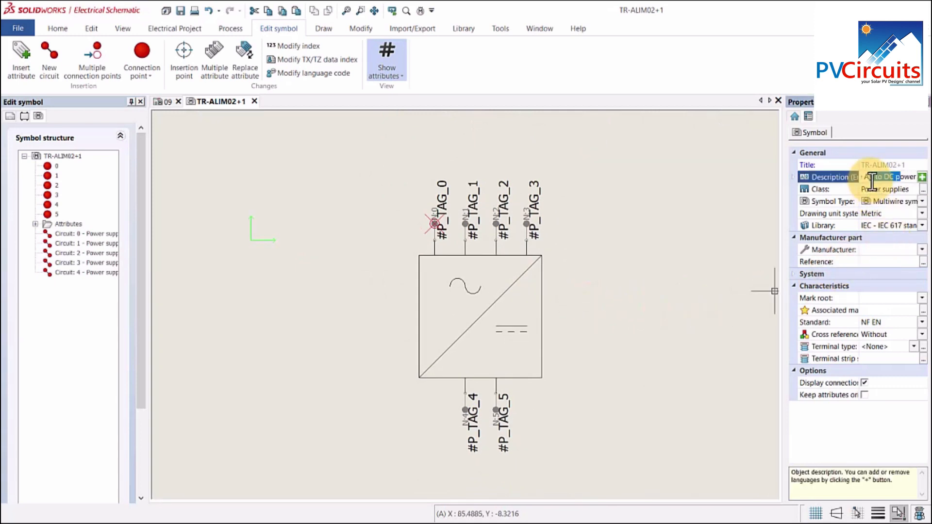
{"action": "left_click_drag", "start_coordinate": [868, 179], "coordinate": [921, 179]}
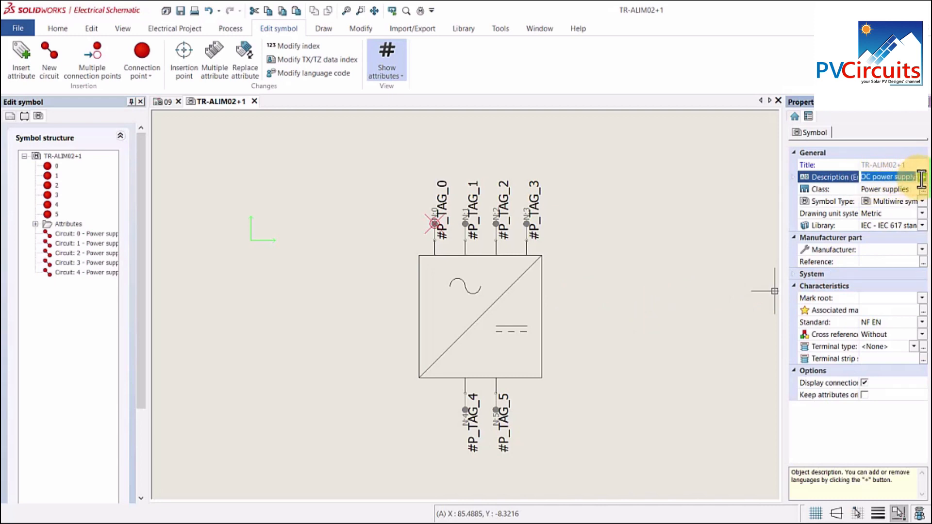
{"action": "key", "text": "Escape"}
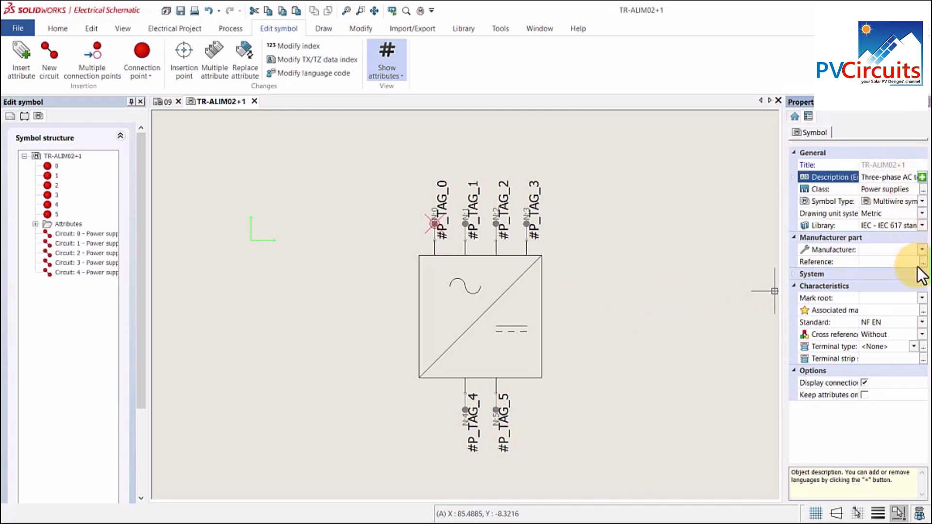
Step: Replace the symbol's English description with "Invter 3Phase"
{"action": "left_click", "coordinate": [861, 176]}
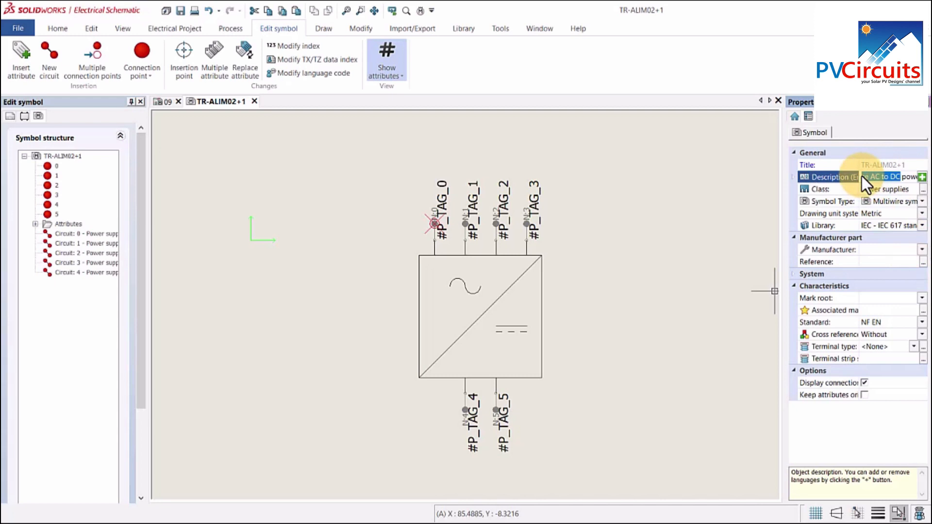
{"action": "type", "text": "IN"}
{"action": "key", "text": "BackSpace"}
{"action": "key", "text": "BackSpace"}
{"action": "key", "text": "BackSpace"}
{"action": "key", "text": "BackSpace"}
{"action": "type", "text": "Invter 3Ph"}
{"action": "key", "text": "BackSpace"}
{"action": "key", "text": "BackSpace"}
{"action": "type", "text": "hase"}
{"action": "key", "text": "Delete"}
{"action": "key", "text": "Delete"}
{"action": "key", "text": "Delete"}
{"action": "key", "text": "Delete"}
{"action": "key", "text": "Delete"}
{"action": "key", "text": "Delete"}
{"action": "key", "text": "Delete"}
{"action": "key", "text": "Delete"}
{"action": "key", "text": "Delete"}
{"action": "key", "text": "Delete"}
{"action": "key", "text": "Delete"}
{"action": "key", "text": "Delete"}
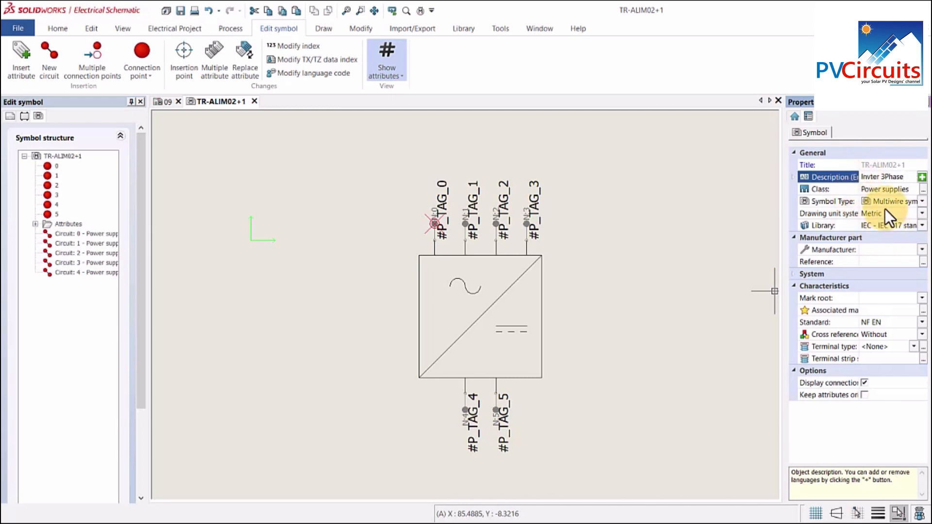
Step: Reset the description's other languages, and close the TR-ALIM02+1 symbol with its changes saved
{"action": "left_click", "coordinate": [741, 334]}
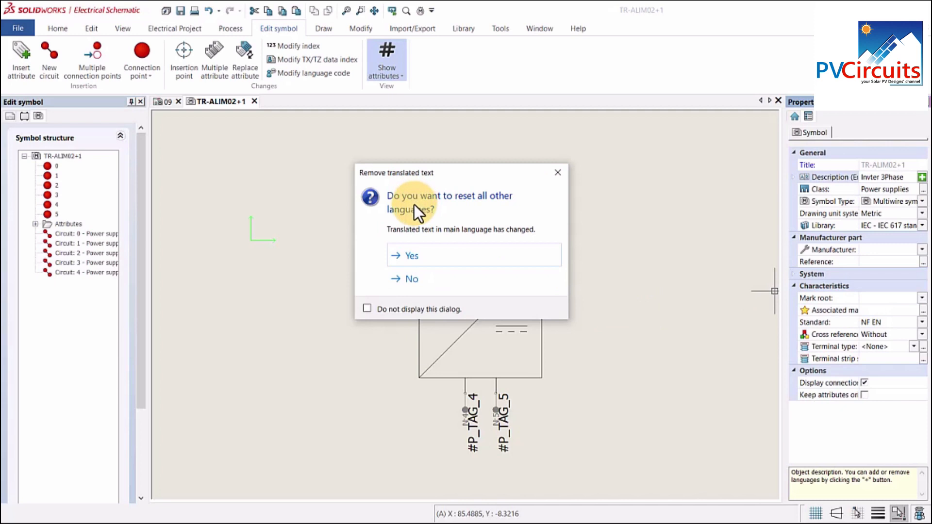
{"action": "left_click", "coordinate": [413, 254]}
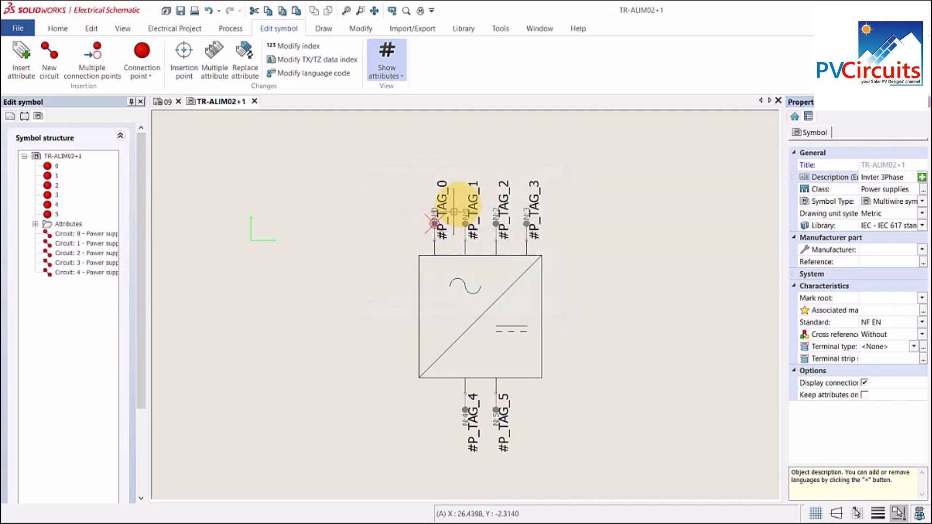
{"action": "left_click", "coordinate": [253, 102]}
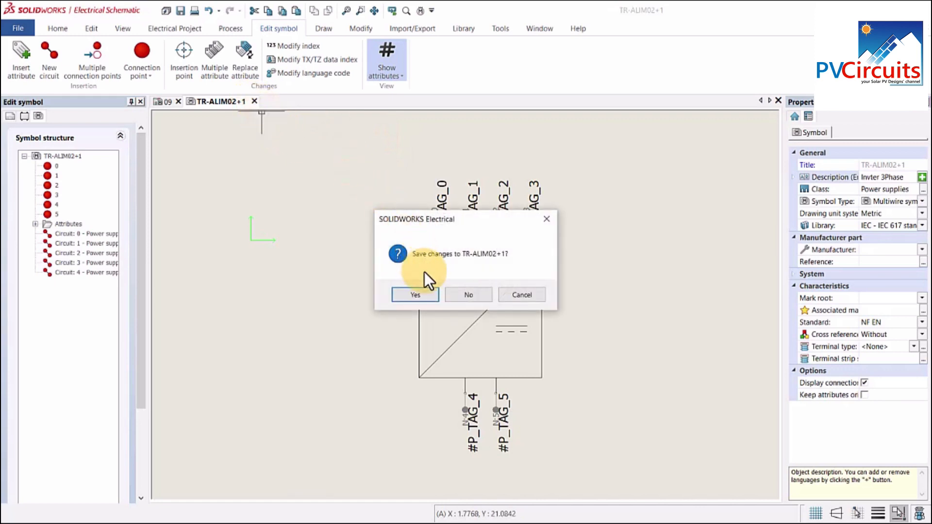
{"action": "left_click", "coordinate": [419, 293]}
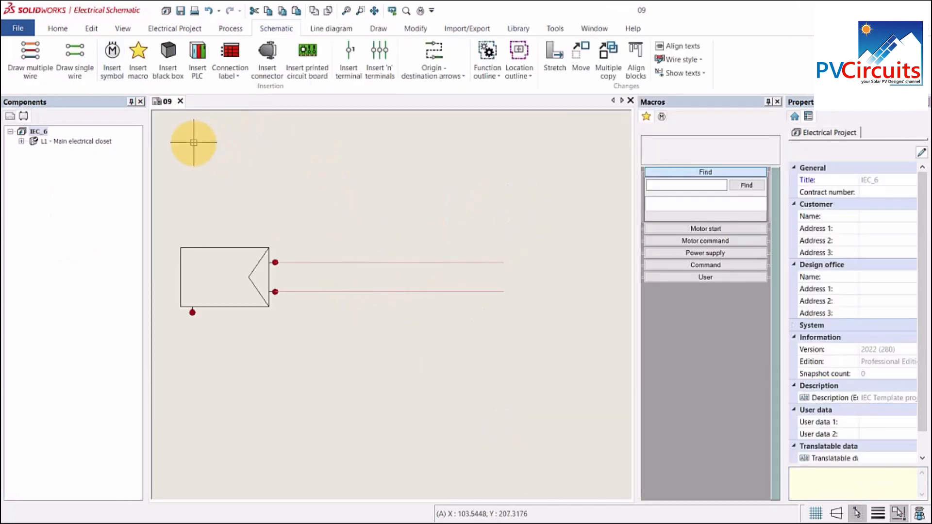
Step: Insert the Invter 3Phase symbol from the Power supplies class below the PV module at X 140, Y 171, with default properties
{"action": "left_click", "coordinate": [114, 59]}
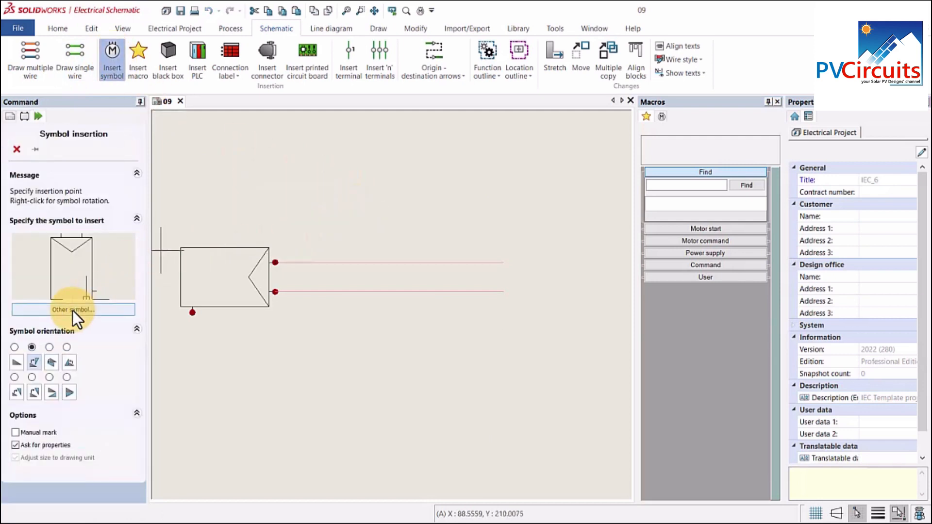
{"action": "left_click", "coordinate": [72, 310]}
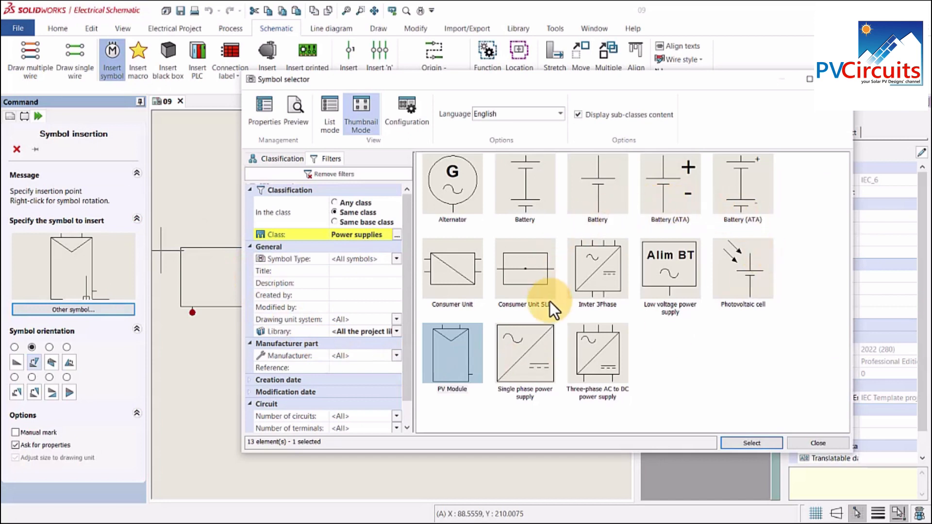
{"action": "left_click", "coordinate": [598, 272]}
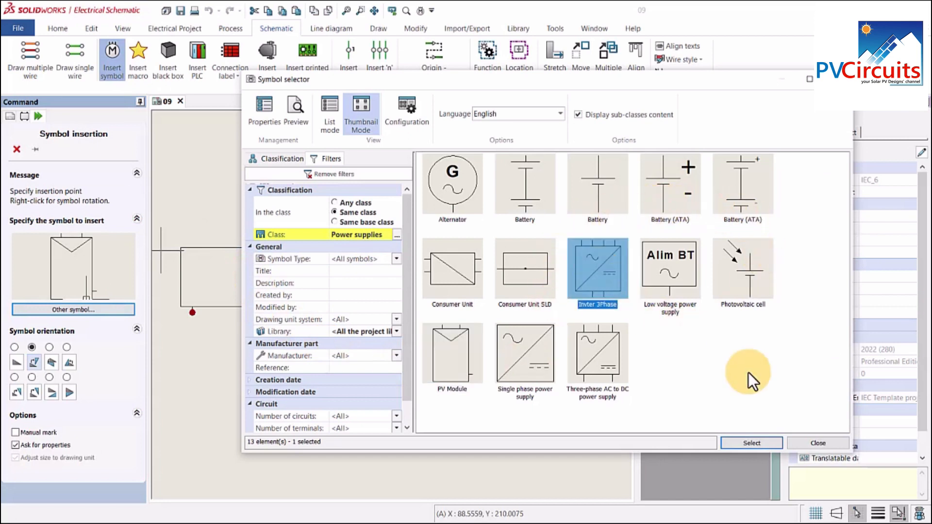
{"action": "left_click", "coordinate": [751, 443]}
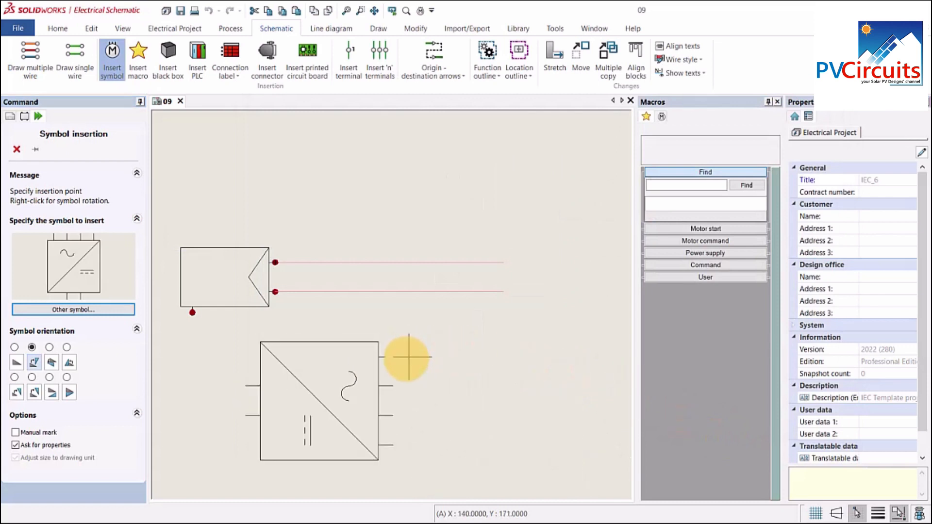
{"action": "left_click", "coordinate": [408, 357]}
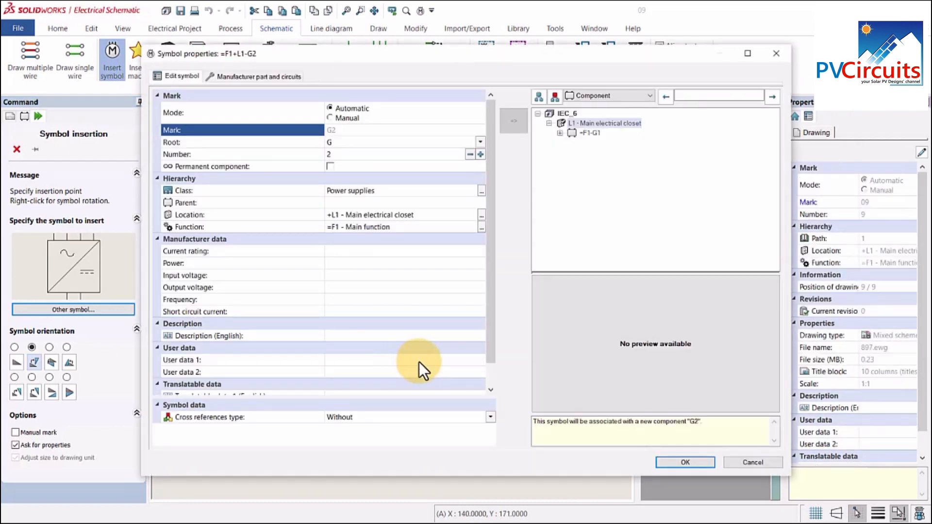
{"action": "left_click", "coordinate": [683, 463]}
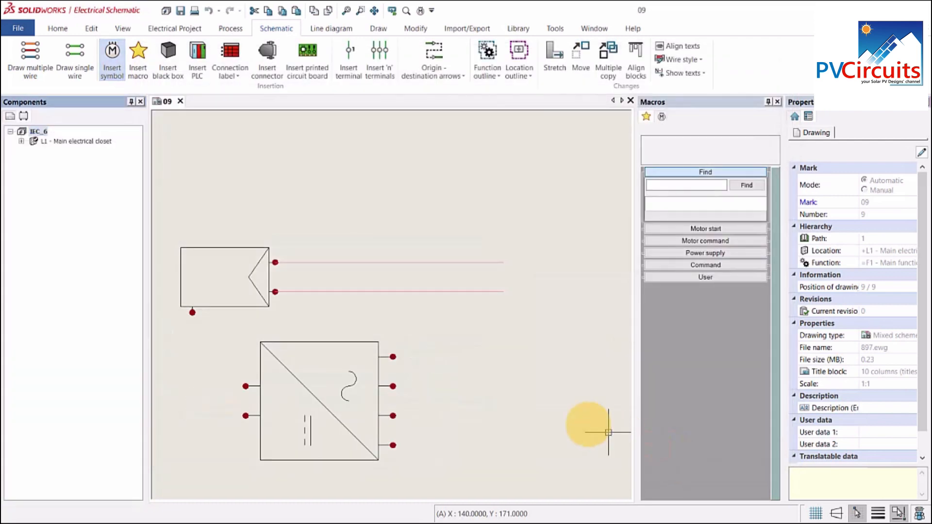
Step: Draw N L1 L2 L3 wires with line spacing 5 from the inverter's four AC terminals, extending to about X 166
{"action": "middle_click_drag", "start_coordinate": [546, 411], "coordinate": [513, 340]}
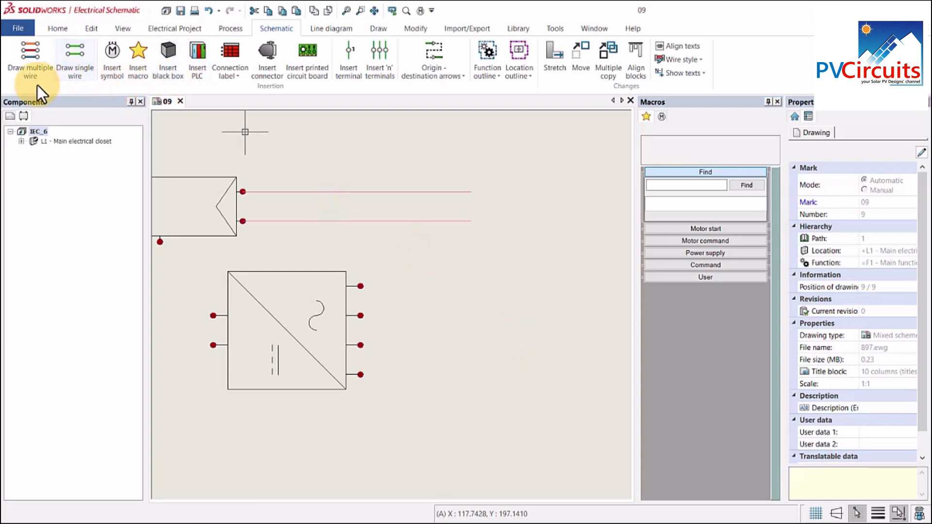
{"action": "left_click", "coordinate": [33, 58]}
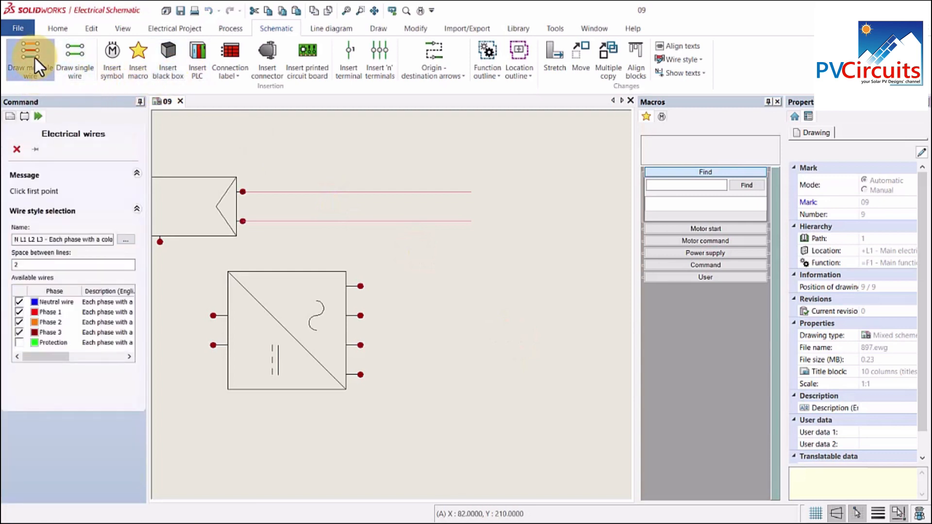
{"action": "double_click", "coordinate": [13, 264]}
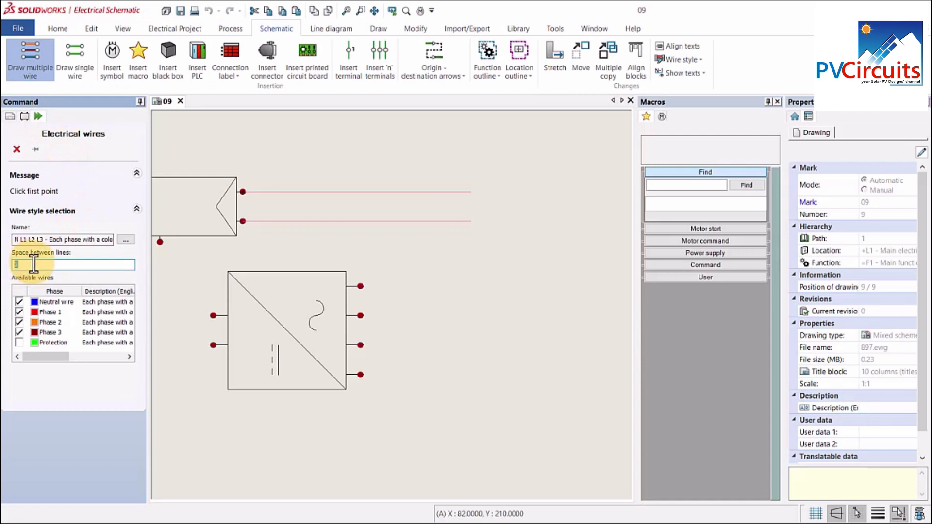
{"action": "type", "text": "5"}
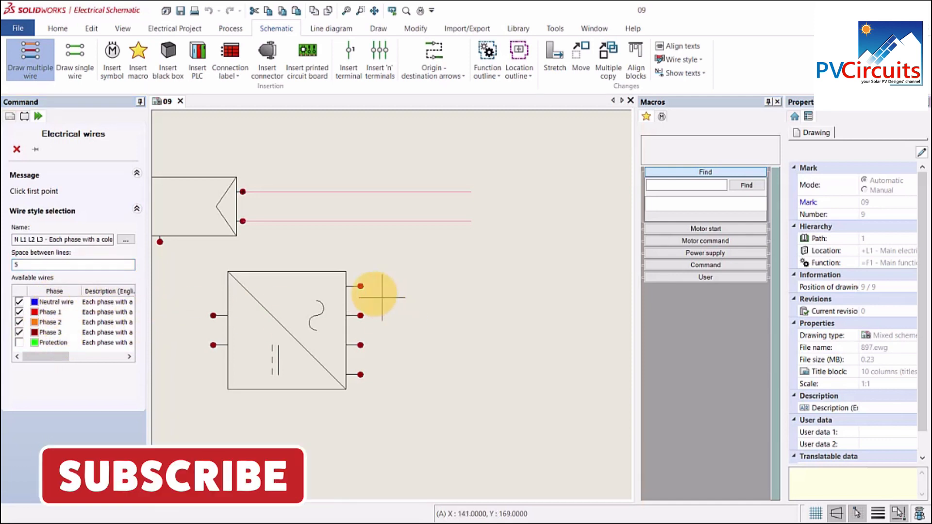
{"action": "left_click", "coordinate": [360, 286]}
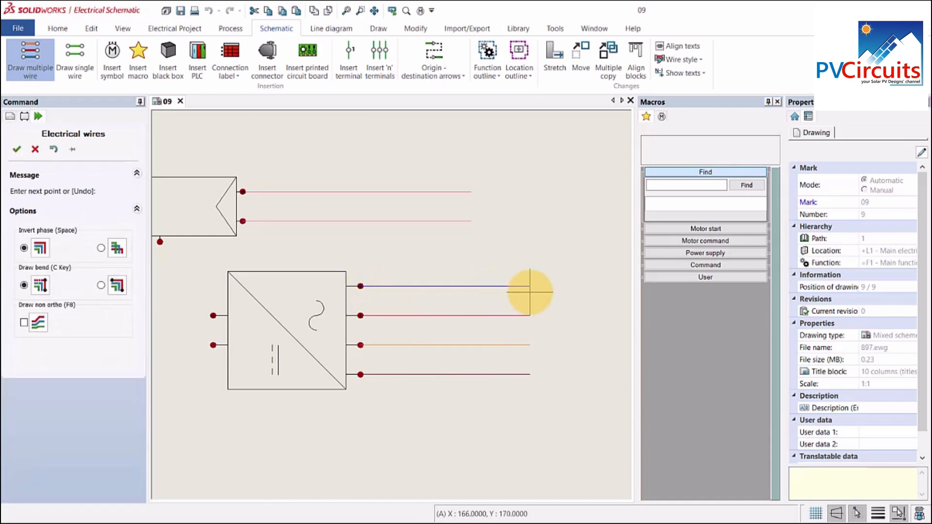
{"action": "right_click", "coordinate": [530, 292]}
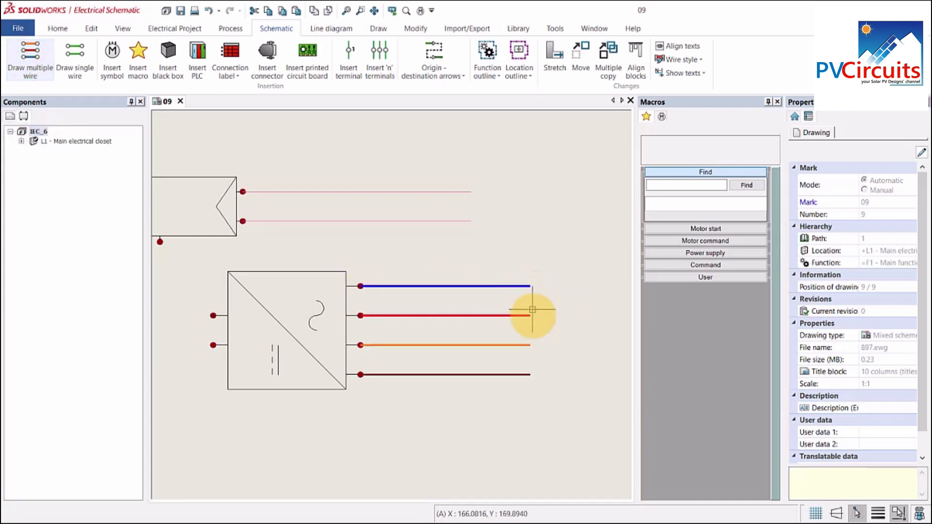
{"action": "middle_click_drag", "start_coordinate": [319, 421], "coordinate": [347, 403]}
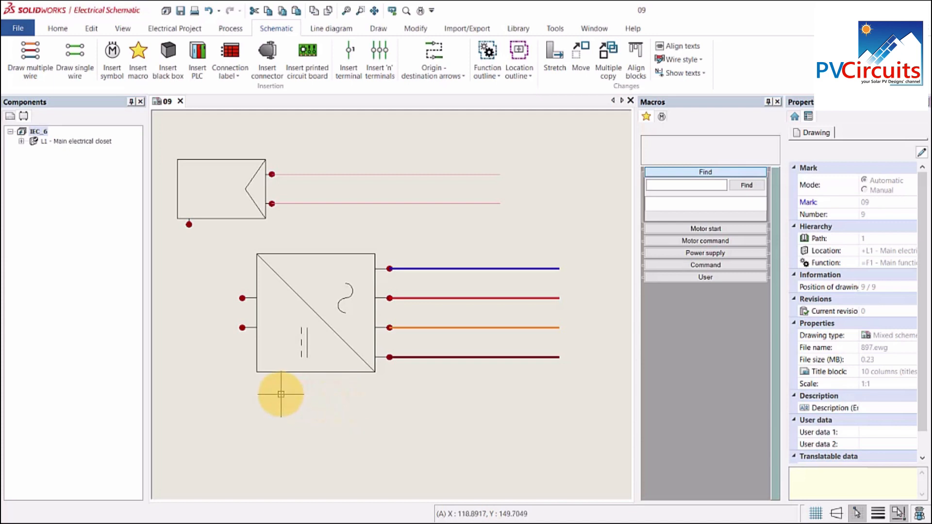
Step: Duplicate the Invter 3Phase symbol within the Power supplies class of the symbol library, and open the copy for editing
{"action": "scroll", "coordinate": [280, 394], "scroll_direction": "down", "scroll_amount": 2}
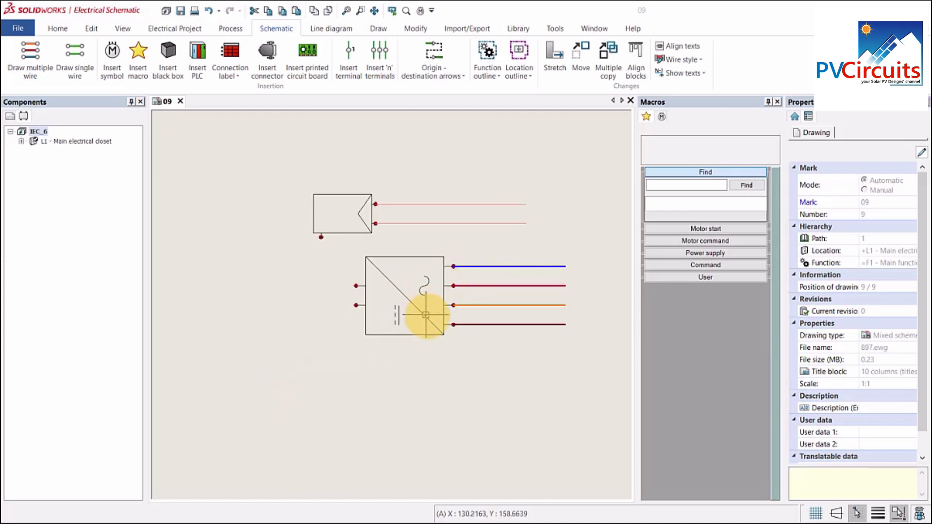
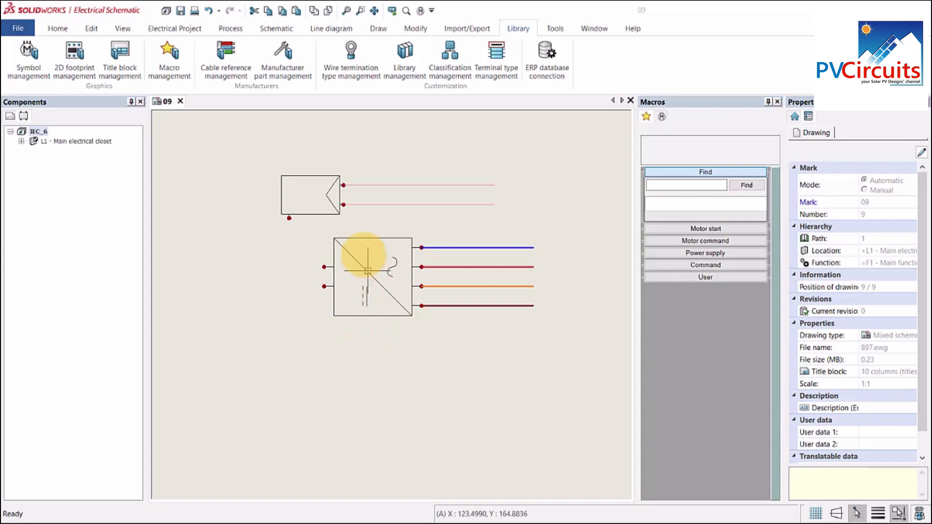
{"action": "left_click", "coordinate": [30, 63]}
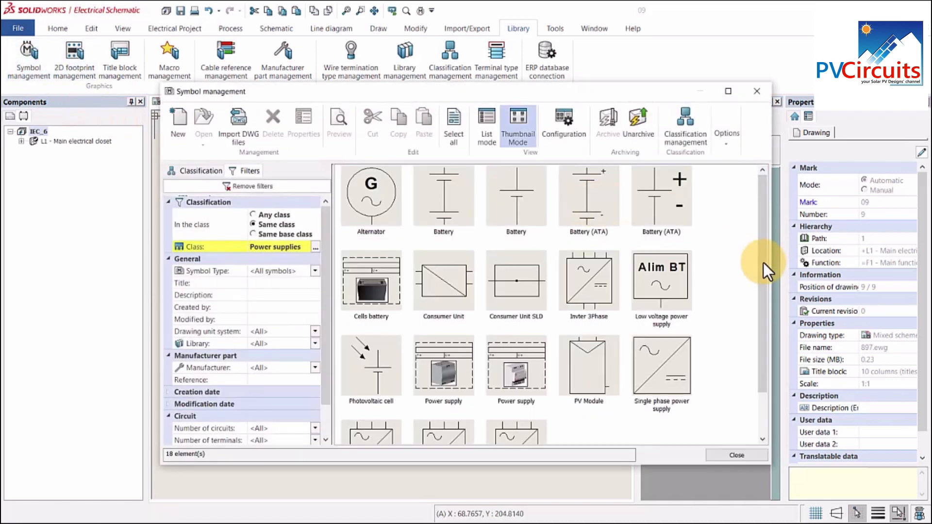
{"action": "left_click", "coordinate": [593, 290]}
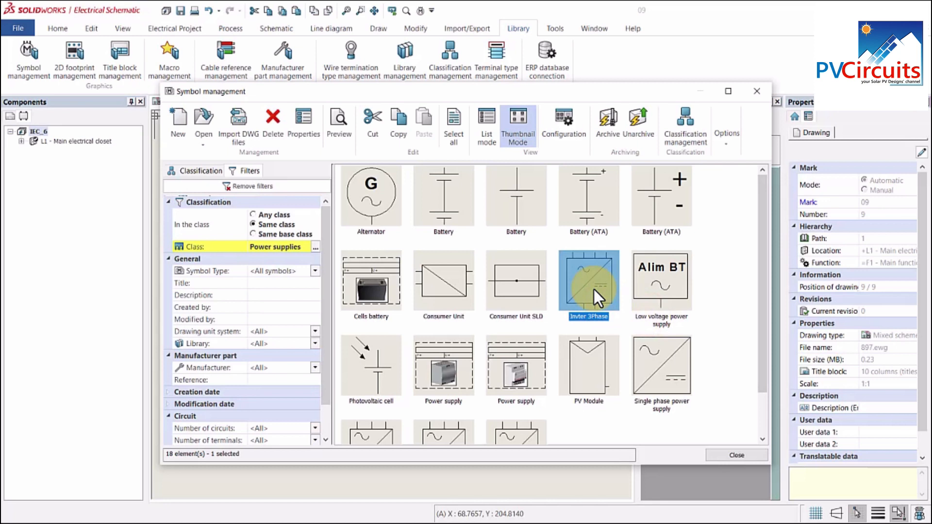
{"action": "right_click", "coordinate": [593, 289]}
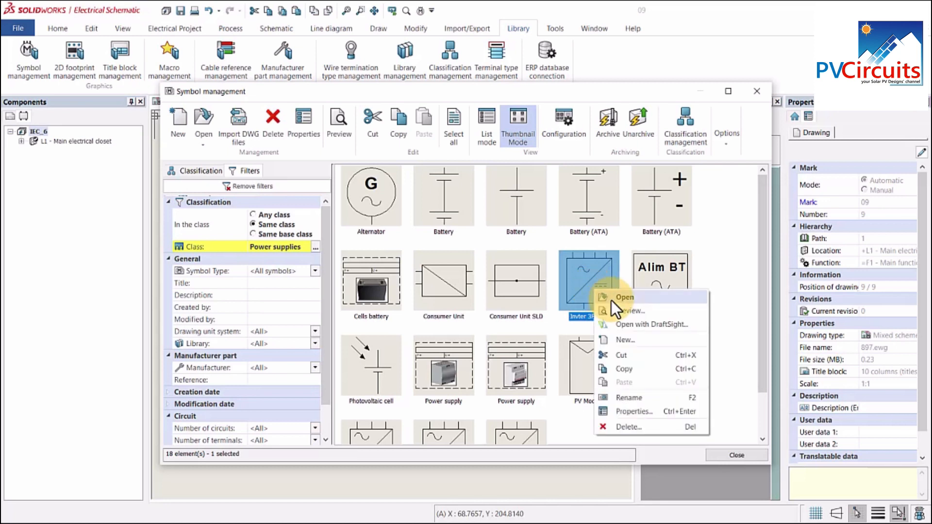
{"action": "left_click", "coordinate": [640, 368]}
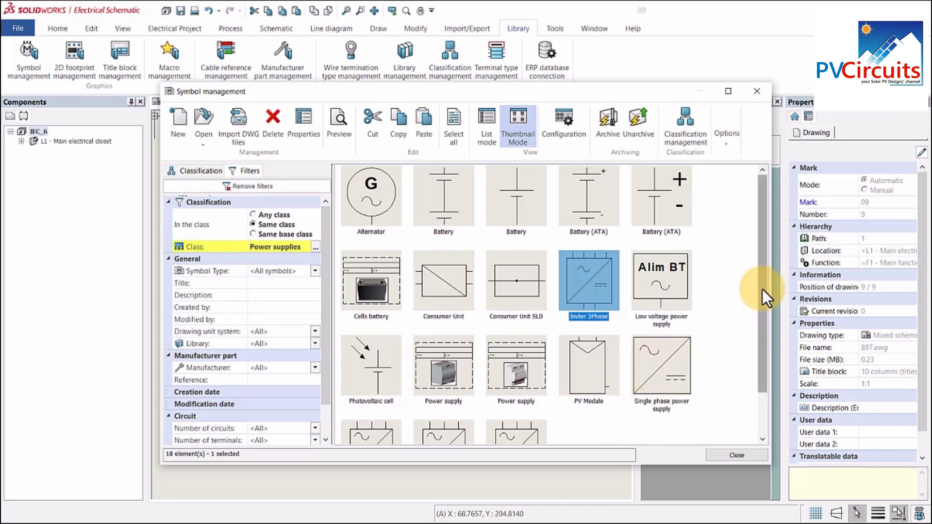
{"action": "left_click_drag", "start_coordinate": [762, 289], "coordinate": [760, 350]}
{"action": "right_click", "coordinate": [634, 385]}
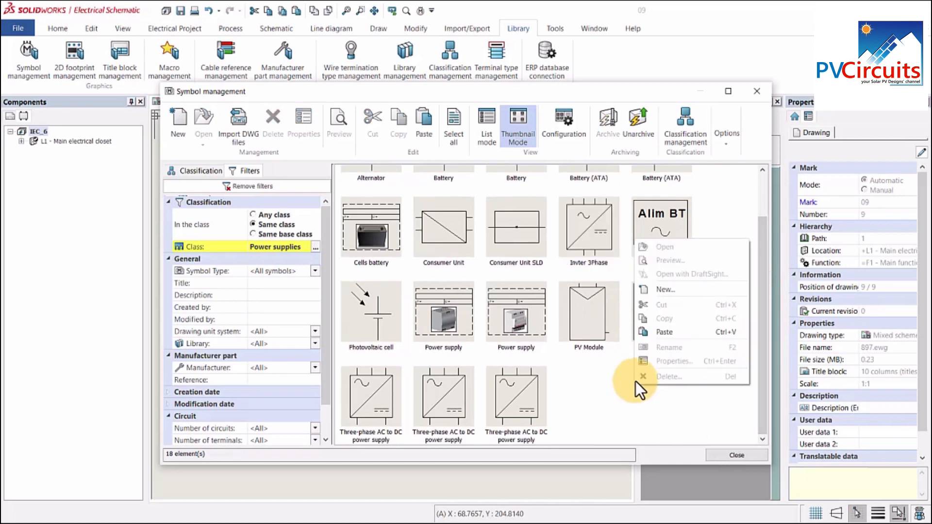
{"action": "left_click", "coordinate": [666, 332]}
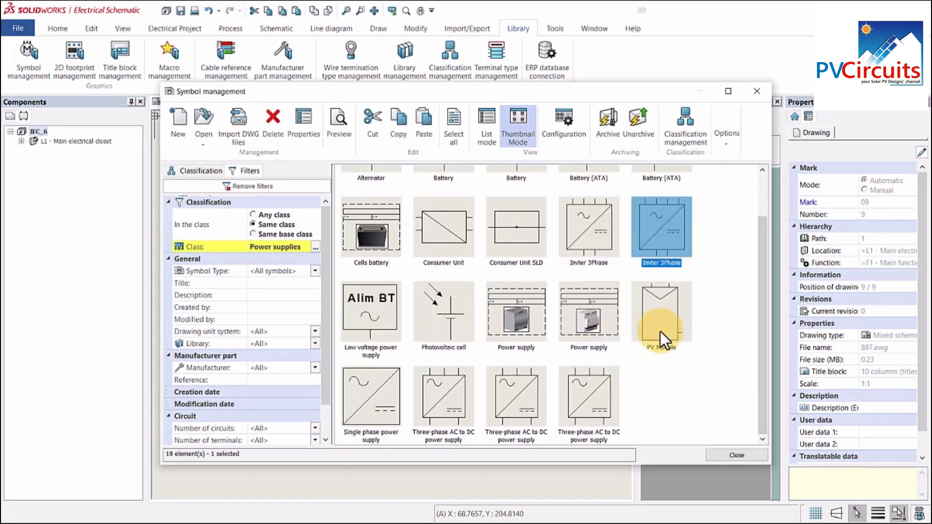
{"action": "right_click", "coordinate": [665, 230]}
{"action": "left_click", "coordinate": [694, 236]}
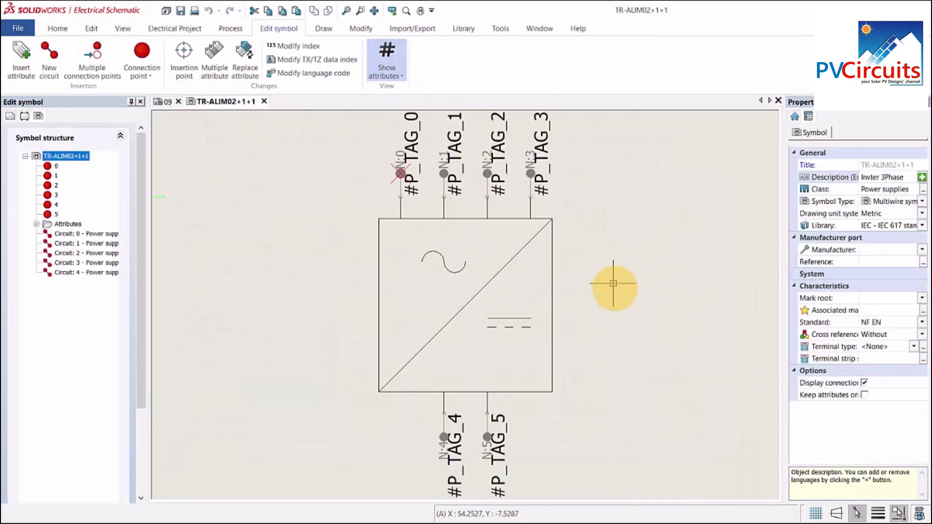
Step: Draw a horizontal line outward from the midpoint of the inverter box's right edge, from X 47.5 to X 50 at Y -12.5
{"action": "scroll", "coordinate": [568, 301], "scroll_direction": "up", "scroll_amount": 3}
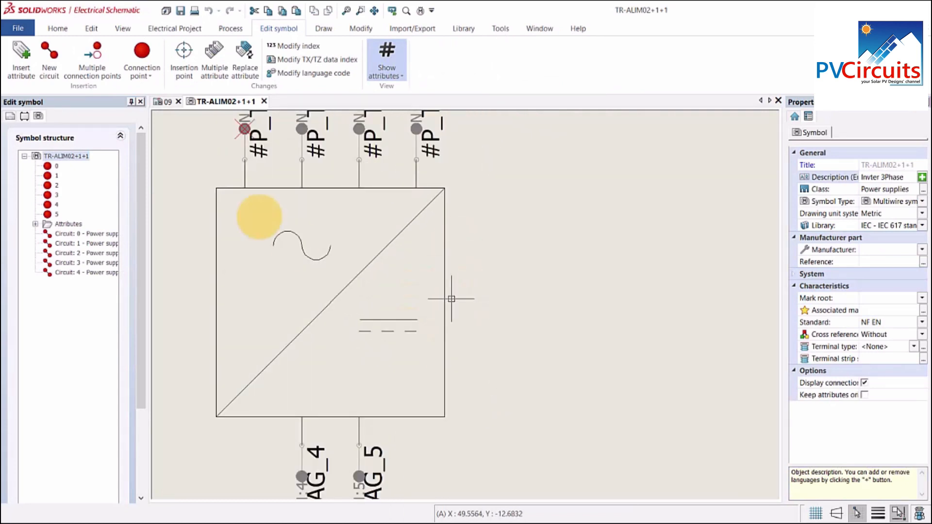
{"action": "left_click", "coordinate": [324, 28]}
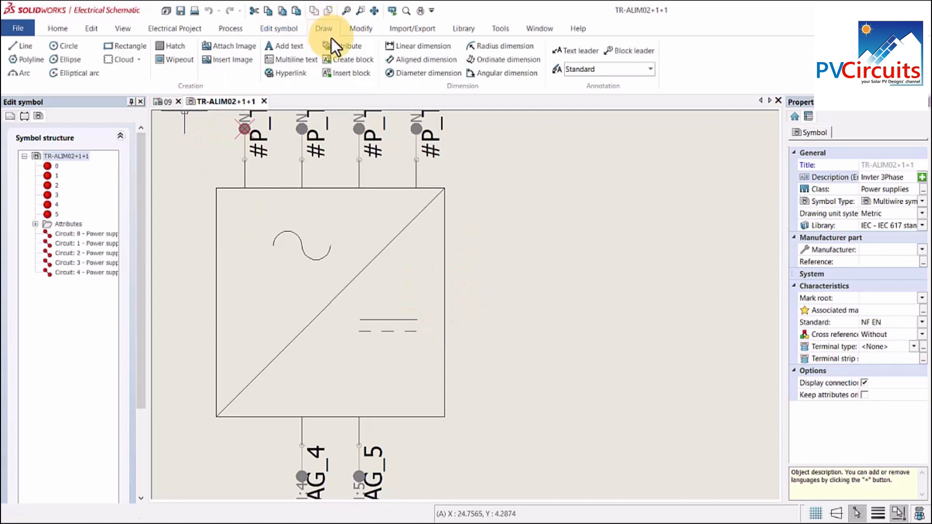
{"action": "left_click", "coordinate": [24, 48]}
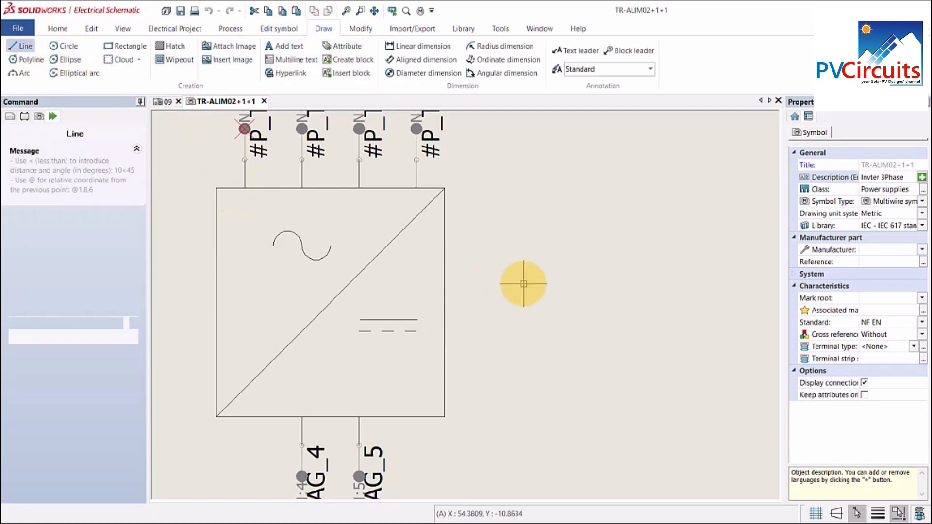
{"action": "left_click", "coordinate": [444, 302]}
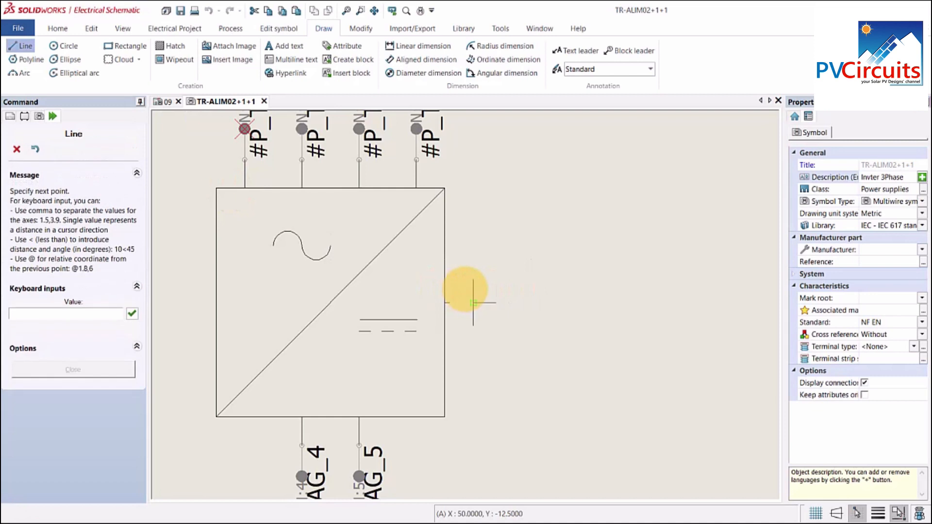
{"action": "key", "text": "Escape"}
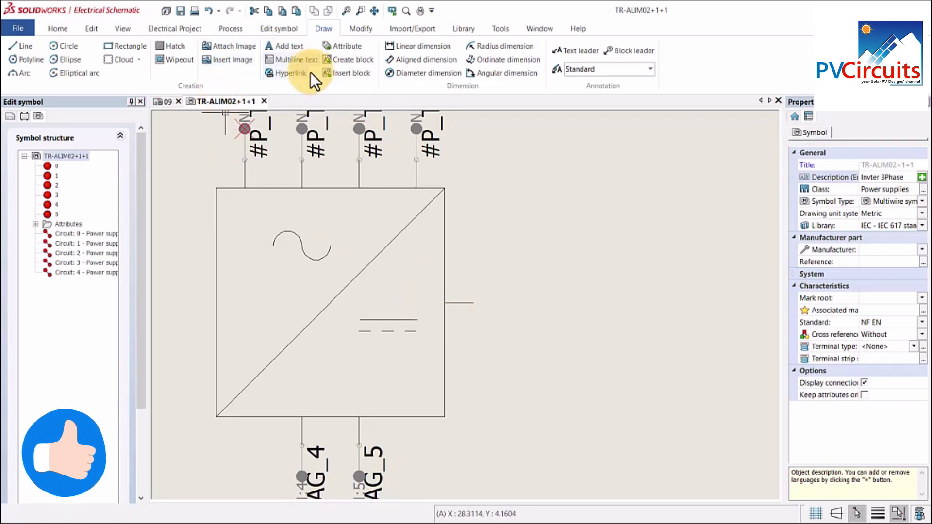
Step: Offset the short horizontal line on the box's right edge upward by a distance of 2.5
{"action": "left_click", "coordinate": [367, 28]}
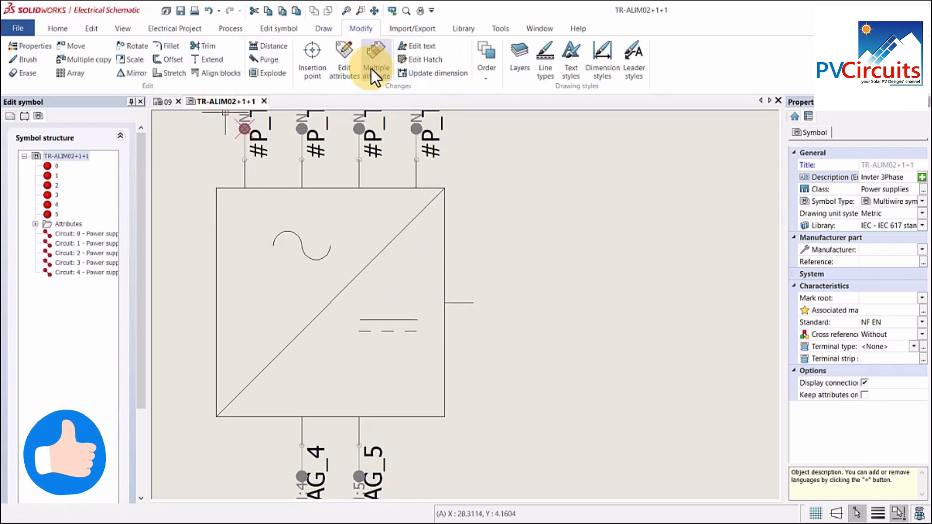
{"action": "left_click", "coordinate": [173, 63]}
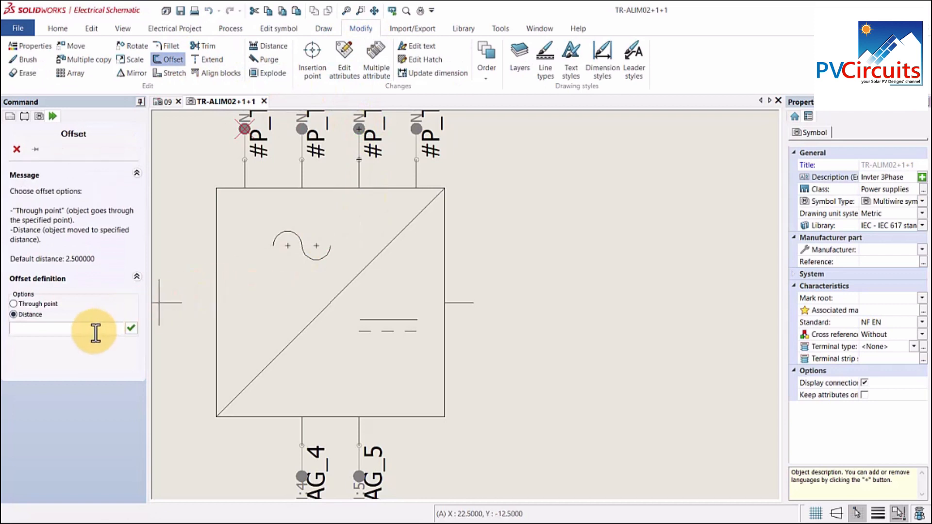
{"action": "left_click", "coordinate": [95, 333]}
{"action": "type", "text": "2.5"}
{"action": "key", "text": "Return"}
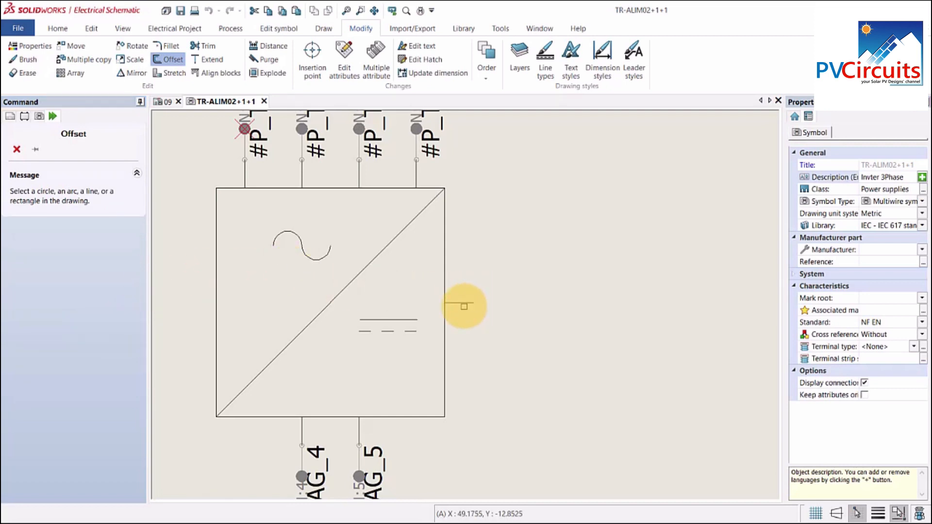
{"action": "left_click", "coordinate": [461, 305]}
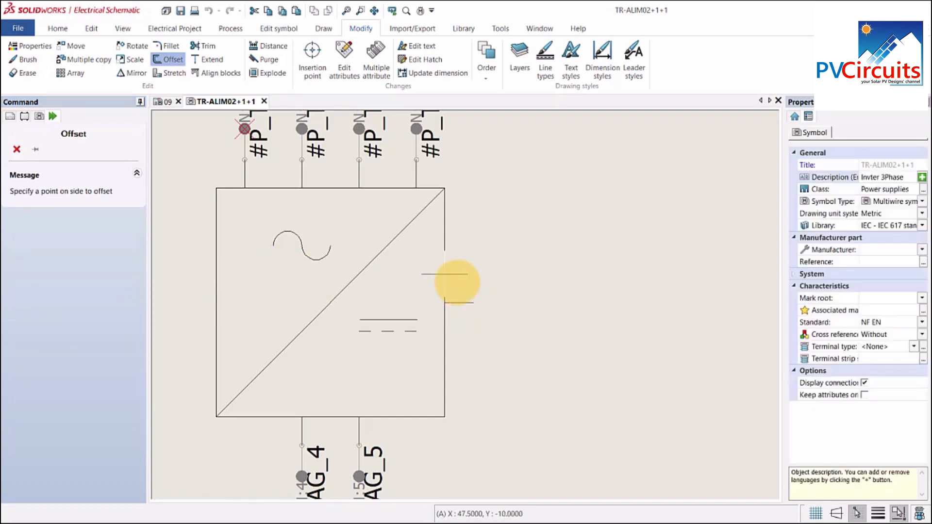
{"action": "left_click", "coordinate": [457, 282]}
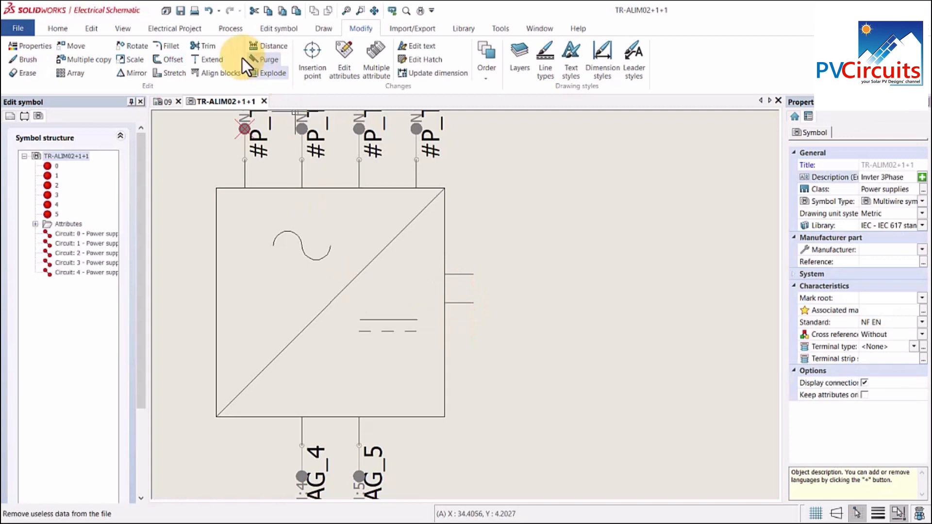
Step: Offset the line at the right edge's midpoint downward by 2.5, and delete the original middle line
{"action": "left_click", "coordinate": [172, 60]}
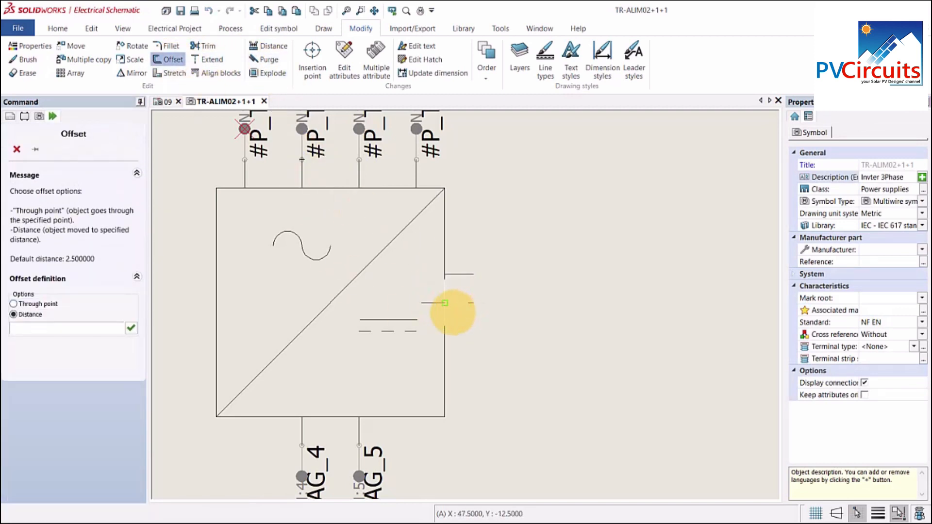
{"action": "left_click", "coordinate": [94, 328]}
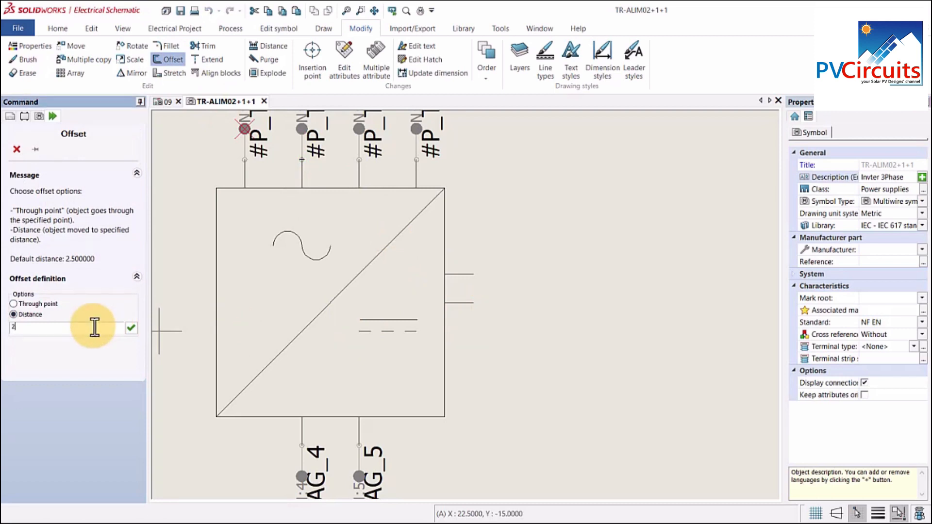
{"action": "type", "text": "2.5"}
{"action": "key", "text": "Return"}
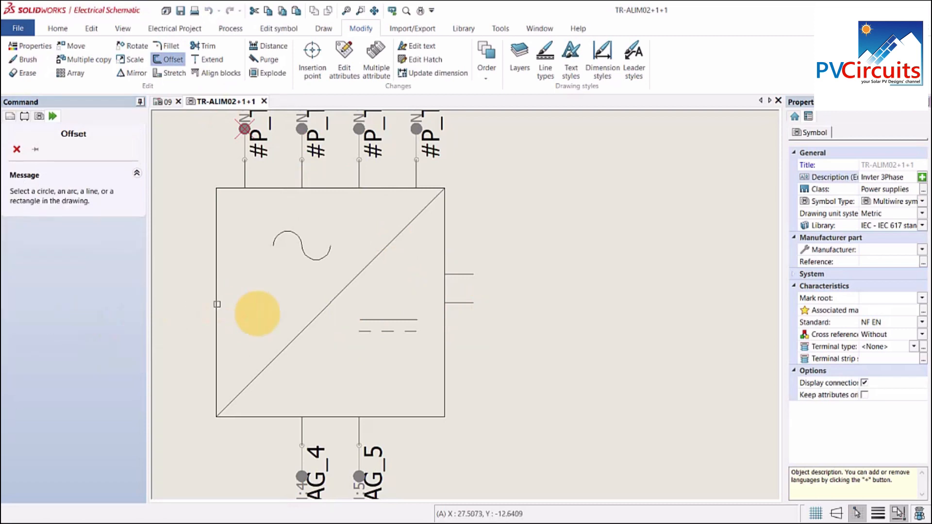
{"action": "left_click", "coordinate": [469, 301]}
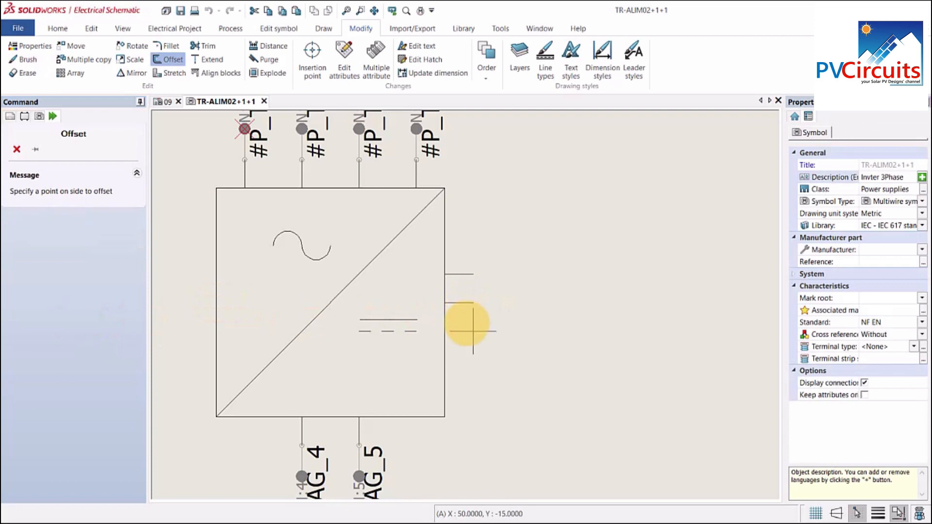
{"action": "left_click", "coordinate": [467, 323]}
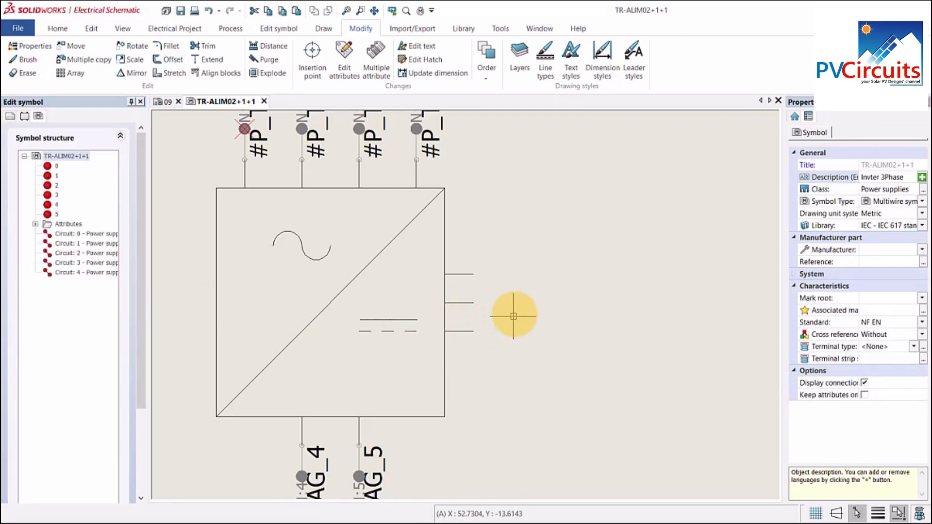
{"action": "left_click", "coordinate": [461, 302]}
{"action": "key", "text": "Delete"}
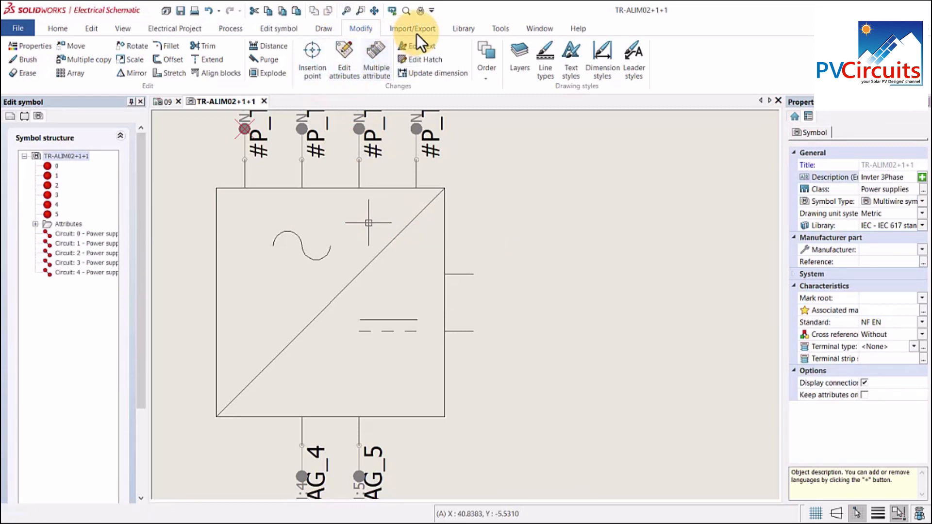
Step: Start inserting a connection point for the new terminal lines on the box's right edge
{"action": "left_click", "coordinate": [287, 30]}
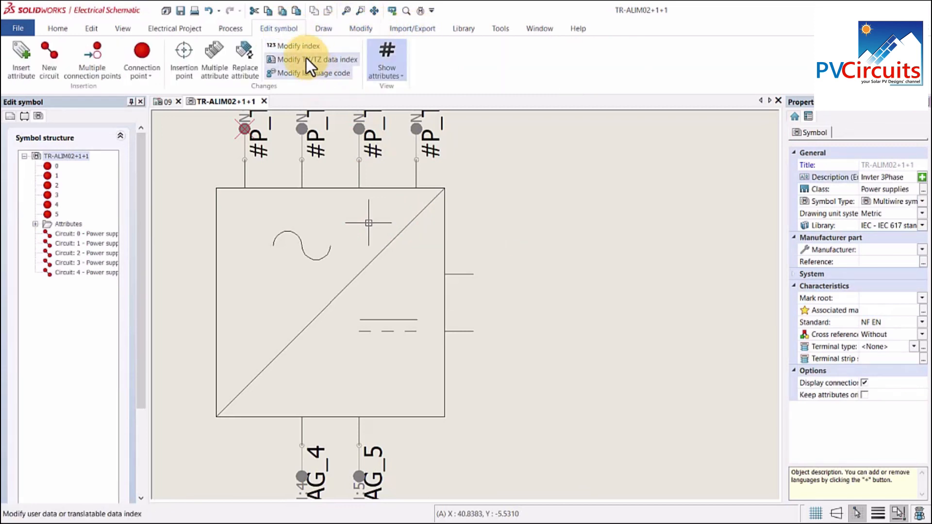
{"action": "left_click", "coordinate": [156, 77]}
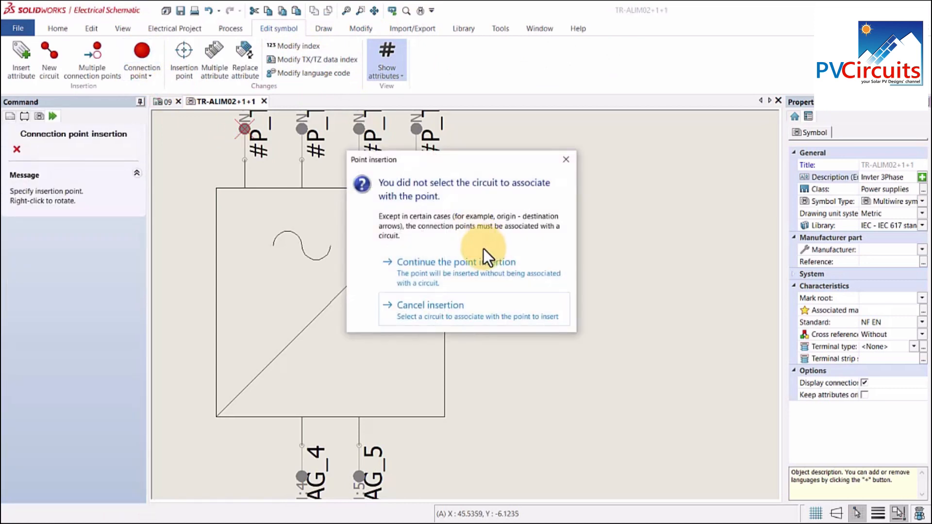
Step: Insert connection points on the ends of the two side terminals of the inverter symbol, without associating them with a circuit
{"action": "left_click", "coordinate": [459, 268]}
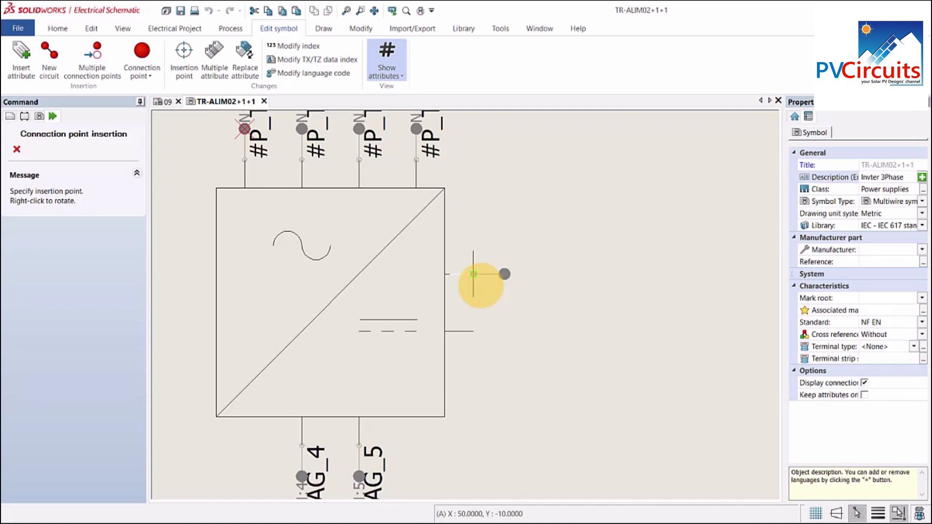
{"action": "left_click", "coordinate": [474, 275]}
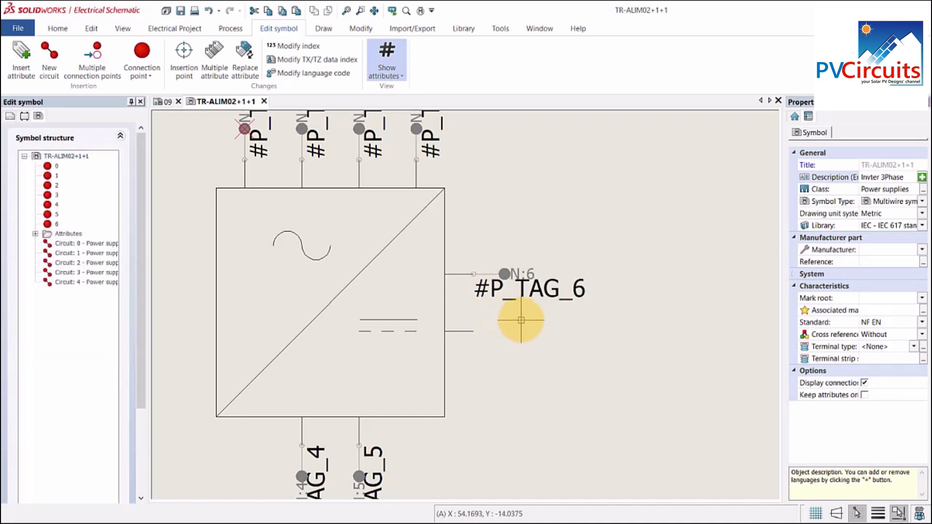
{"action": "left_click", "coordinate": [132, 51]}
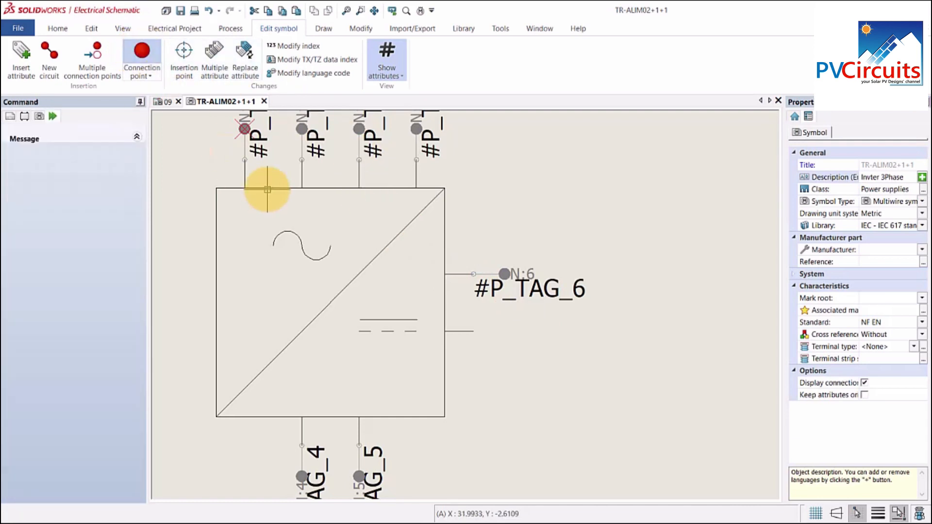
{"action": "left_click", "coordinate": [464, 267]}
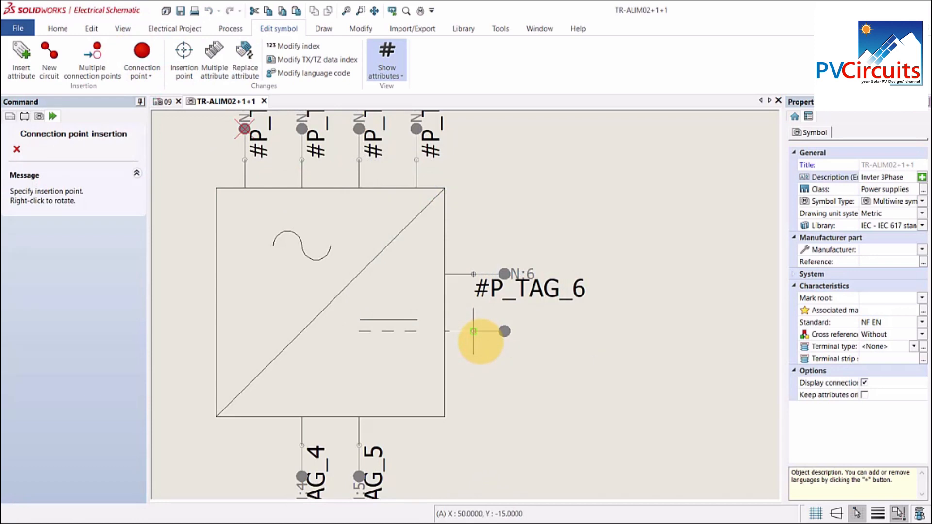
{"action": "left_click", "coordinate": [473, 331]}
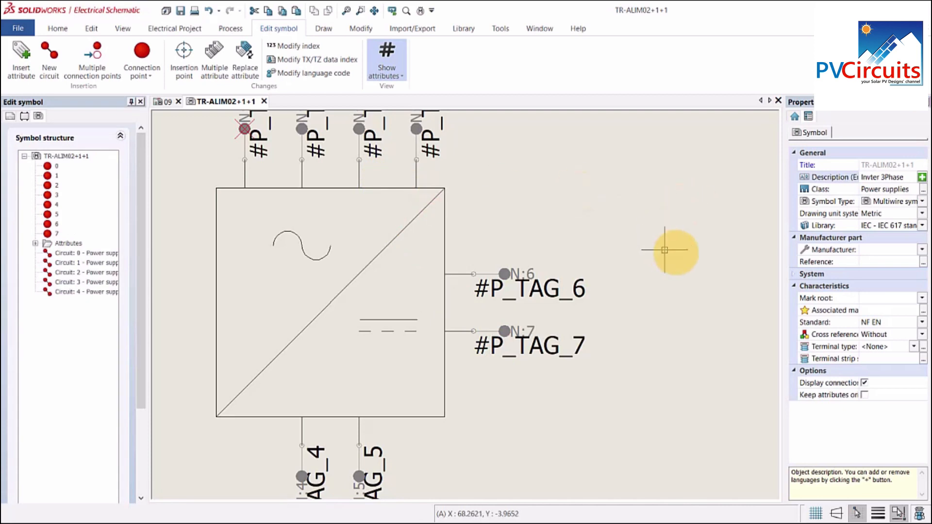
Step: Change the symbol's description to "Inveter-Charger 3Phase" and close the symbol, saving its changes
{"action": "left_click", "coordinate": [870, 179]}
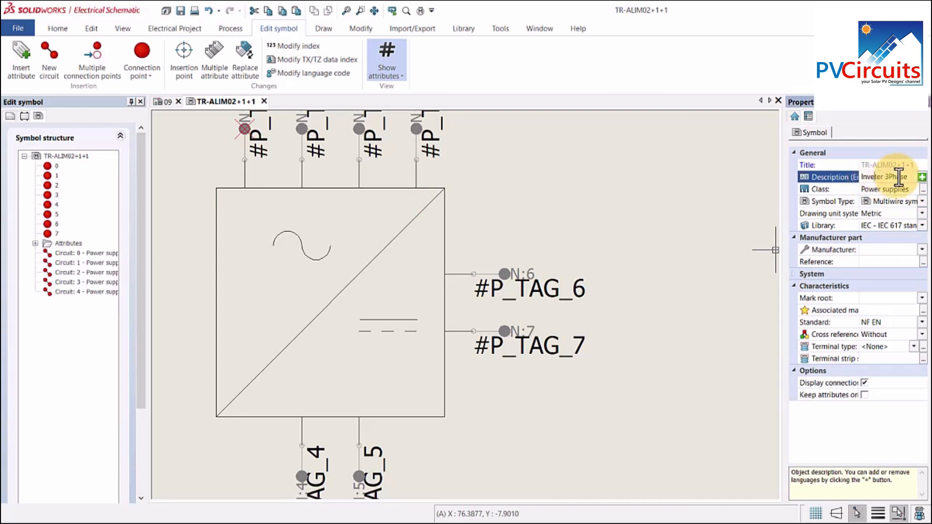
{"action": "left_click_drag", "start_coordinate": [886, 177], "coordinate": [906, 178]}
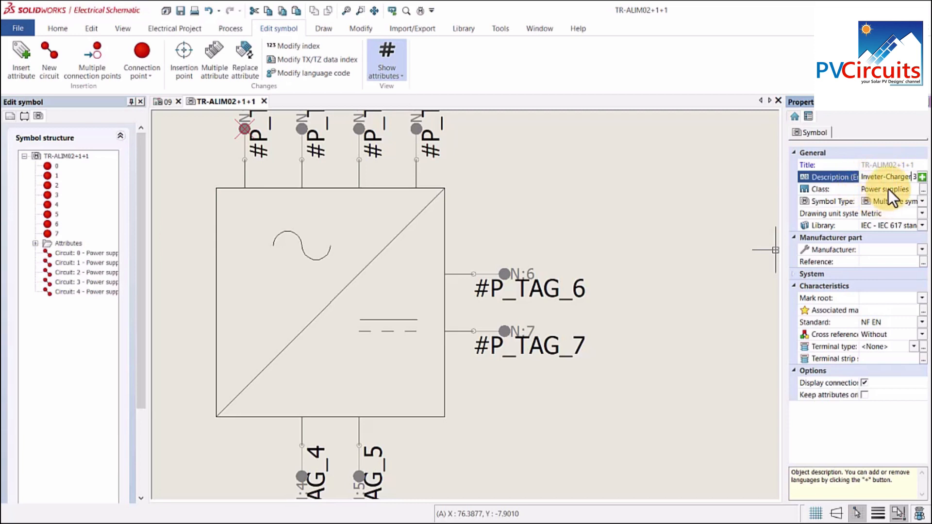
{"action": "left_click", "coordinate": [888, 190]}
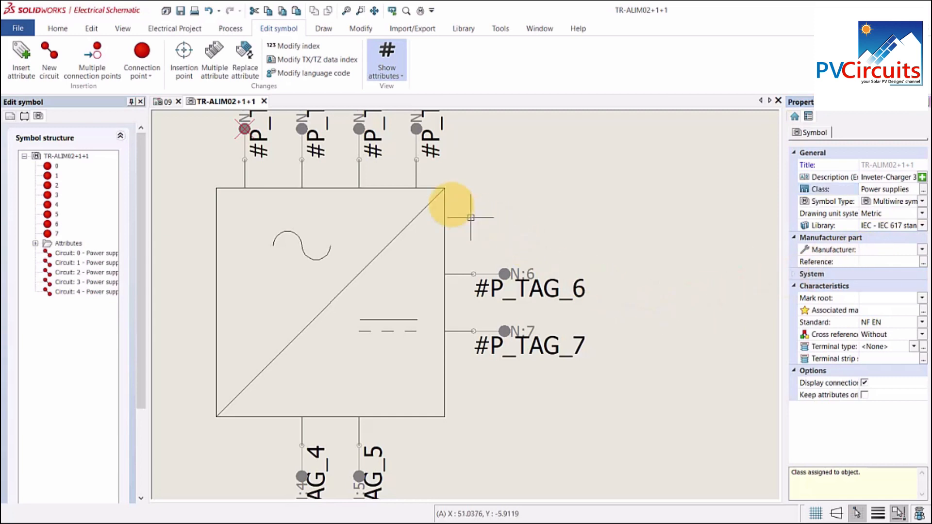
{"action": "left_click", "coordinate": [263, 101]}
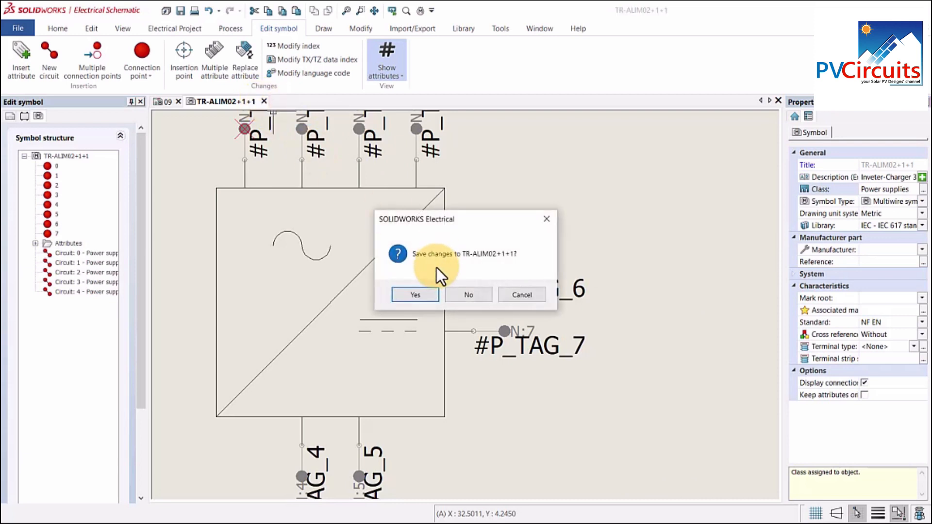
{"action": "left_click", "coordinate": [421, 295]}
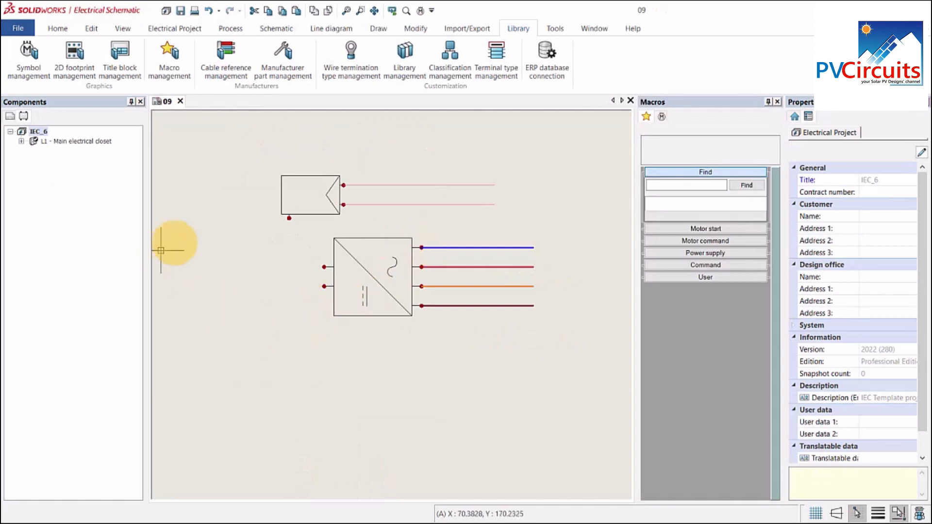
Step: Insert the Inveter-Charger 3Phase symbol below the existing inverter in drawing 09 as a new component with default properties
{"action": "left_click", "coordinate": [276, 28]}
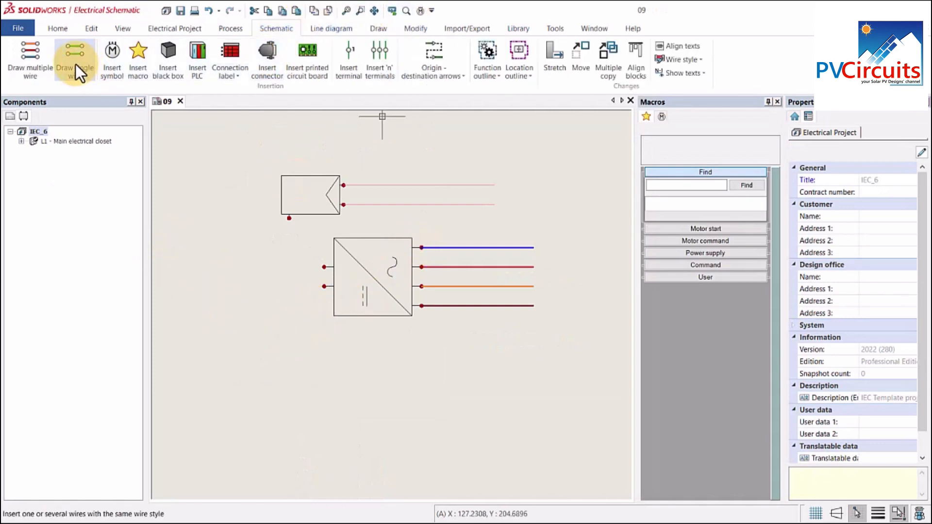
{"action": "left_click", "coordinate": [108, 56]}
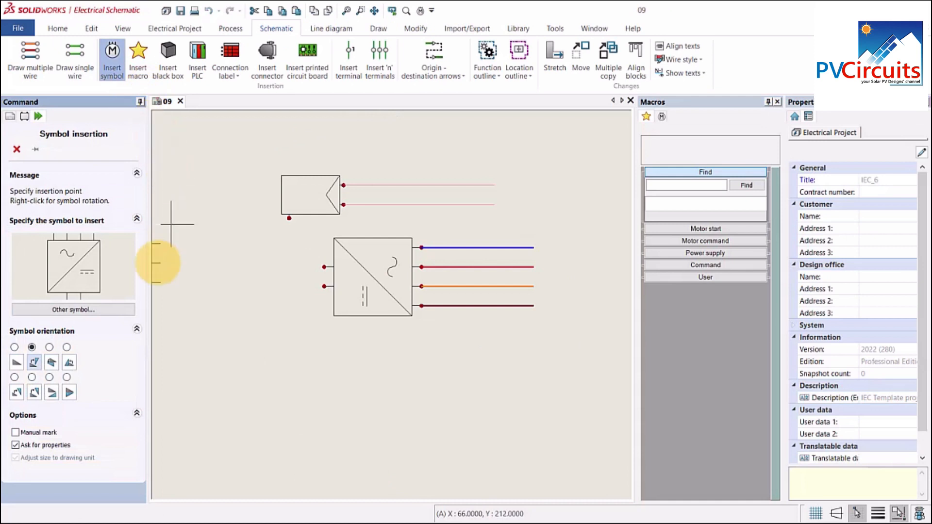
{"action": "left_click", "coordinate": [114, 309]}
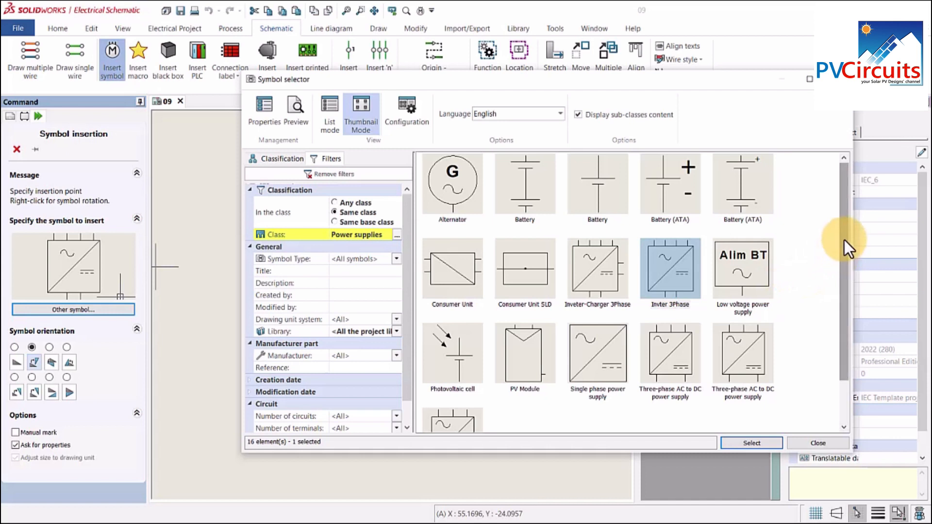
{"action": "left_click", "coordinate": [603, 270]}
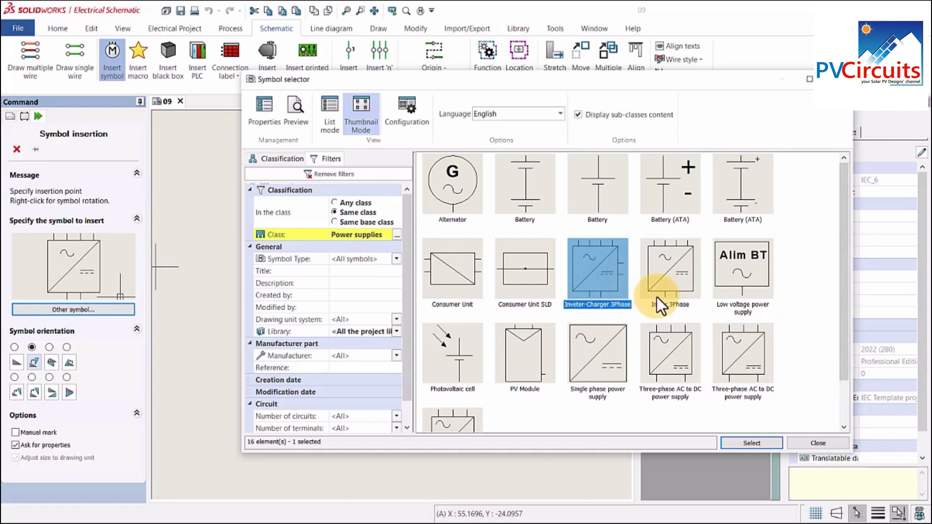
{"action": "left_click", "coordinate": [751, 440]}
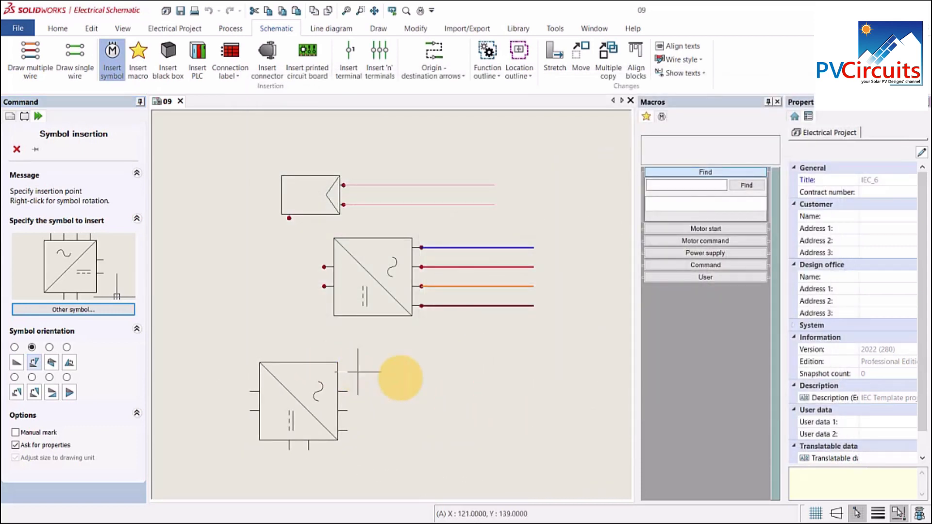
{"action": "left_click", "coordinate": [420, 380]}
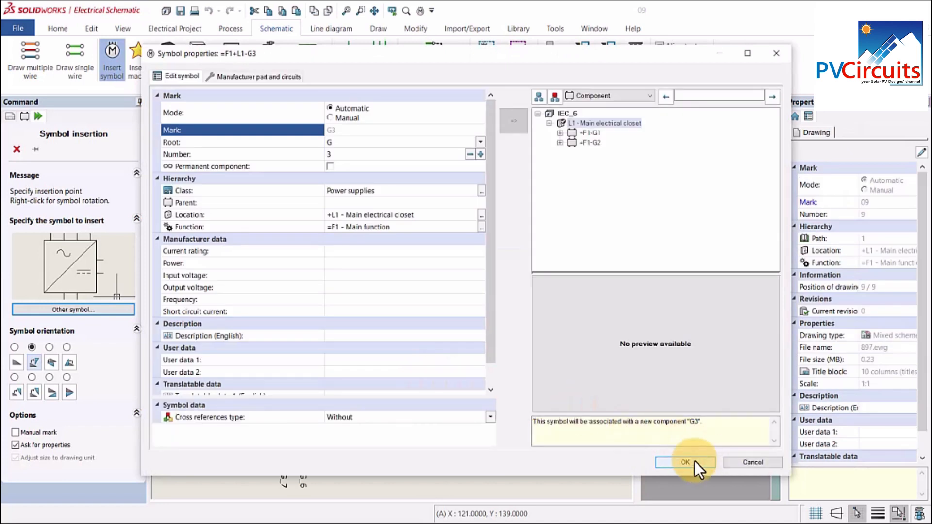
{"action": "left_click", "coordinate": [685, 462]}
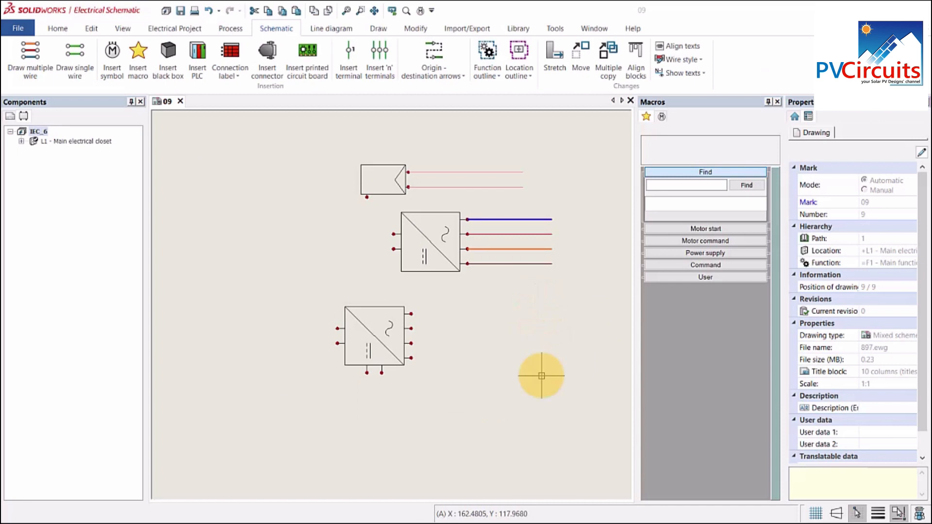
Step: Delete all symbols and wires from drawing 09
{"action": "left_click_drag", "start_coordinate": [554, 371], "coordinate": [304, 157]}
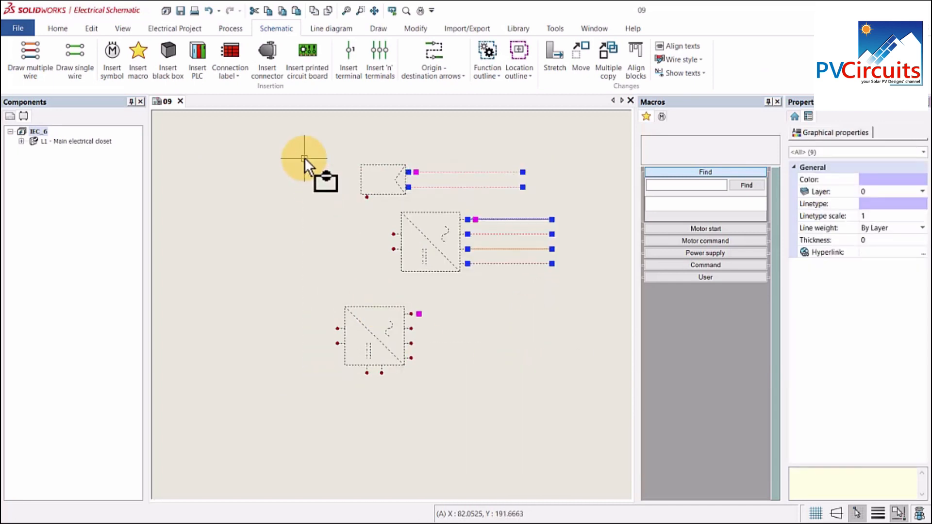
{"action": "key", "text": "Delete"}
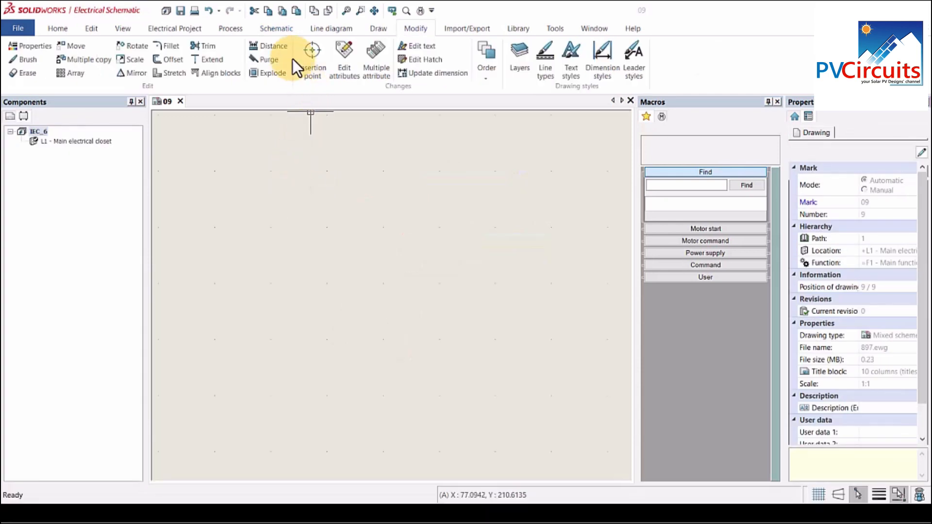
Step: Start a symbol insertion and choose the PV Module symbol by searching any class for the description "pv"
{"action": "left_click", "coordinate": [282, 30]}
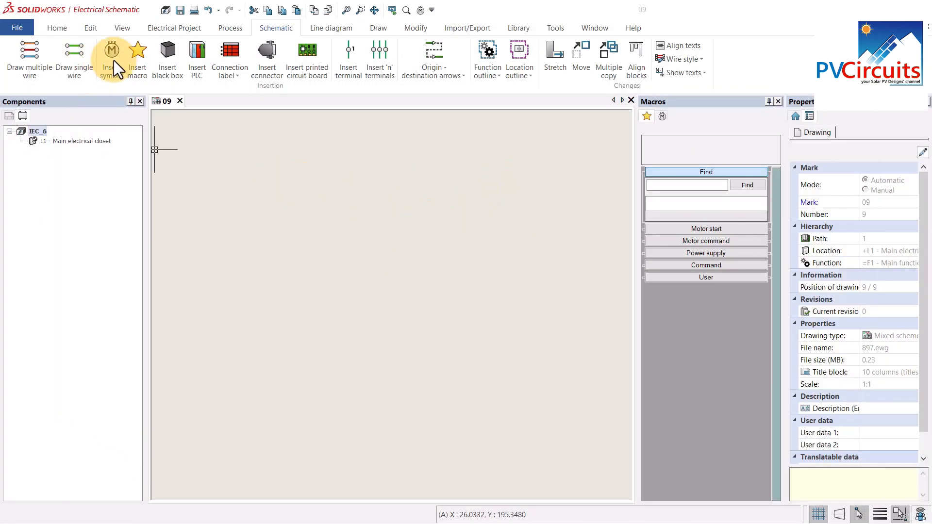
{"action": "left_click", "coordinate": [111, 56]}
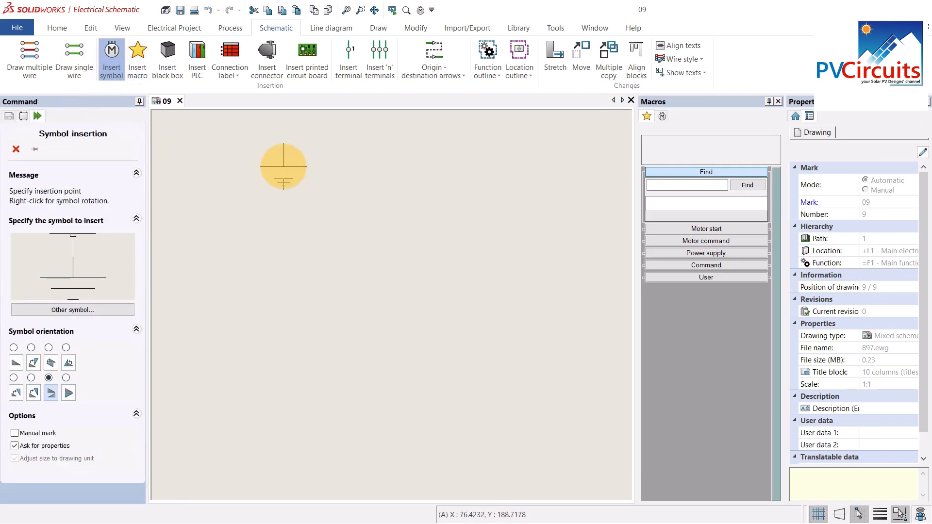
{"action": "left_click", "coordinate": [79, 311]}
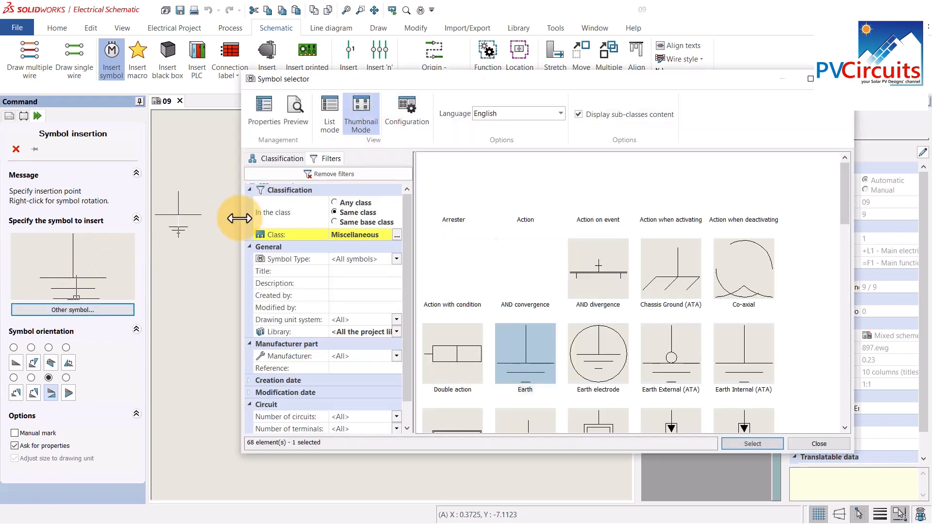
{"action": "left_click", "coordinate": [335, 203]}
{"action": "left_click", "coordinate": [342, 281]}
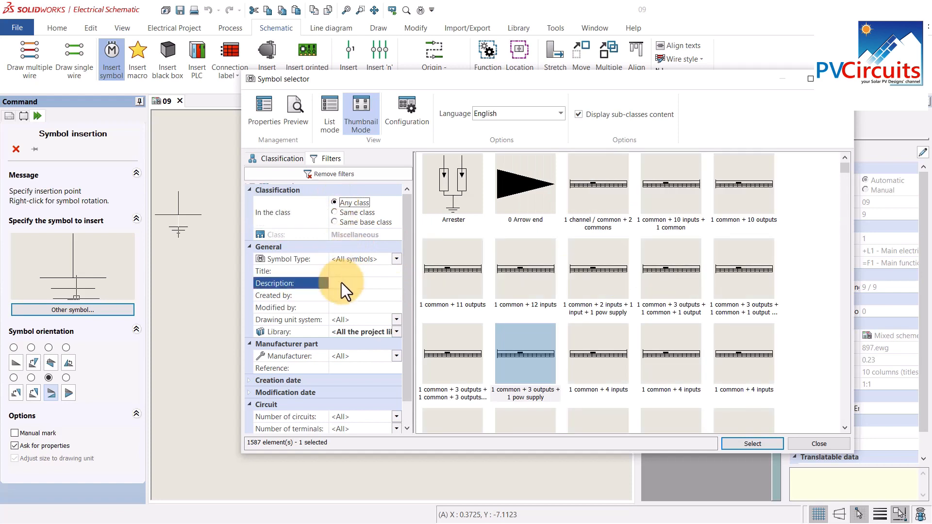
{"action": "type", "text": "pv"}
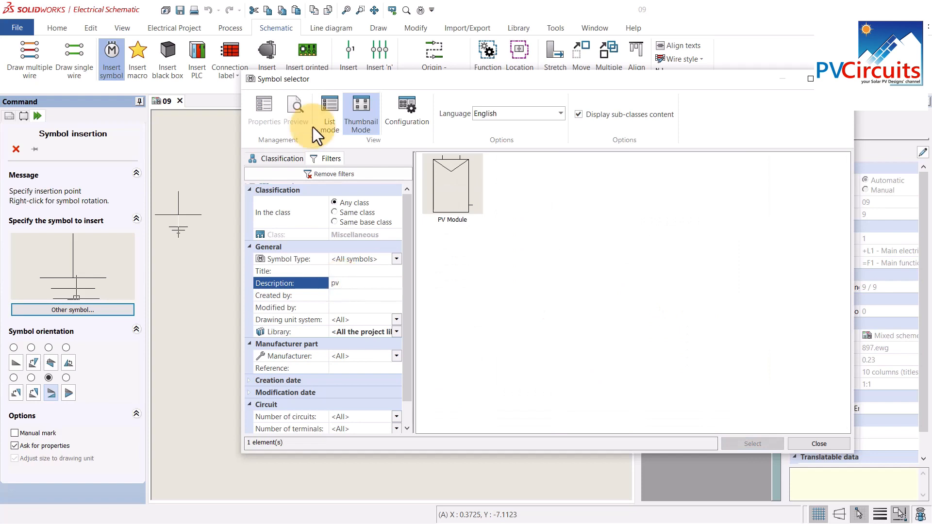
{"action": "left_click", "coordinate": [473, 196]}
{"action": "left_click", "coordinate": [759, 441]}
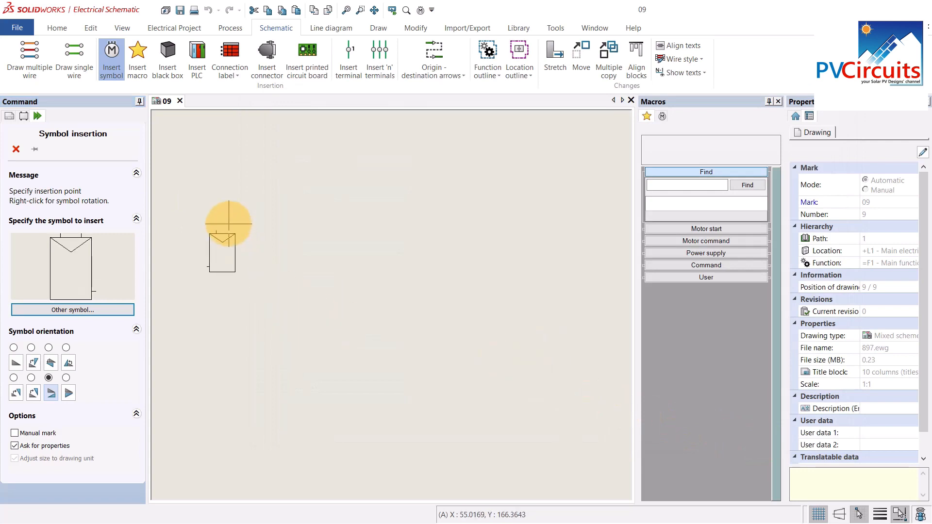
Step: Rotate the PV Module so its two paired terminals face right and place it as a new component with default properties
{"action": "right_click", "coordinate": [229, 224]}
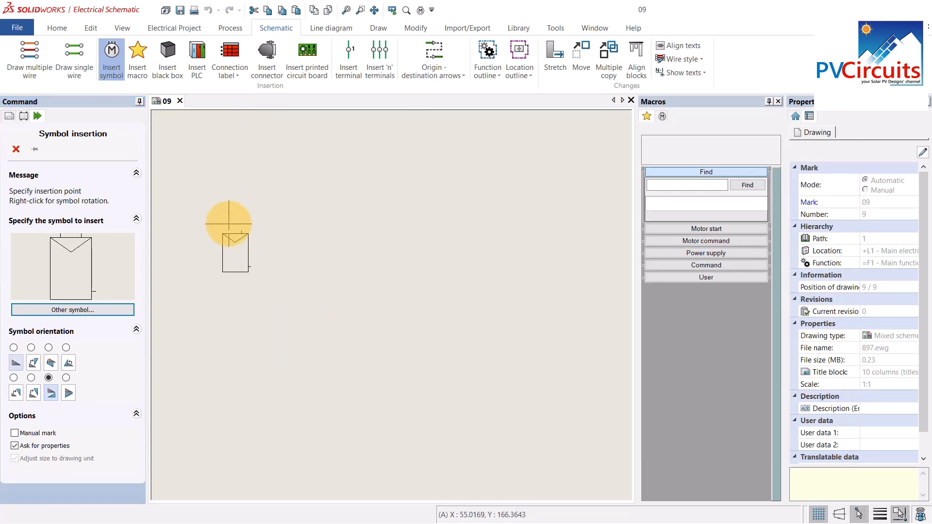
{"action": "right_click", "coordinate": [229, 224]}
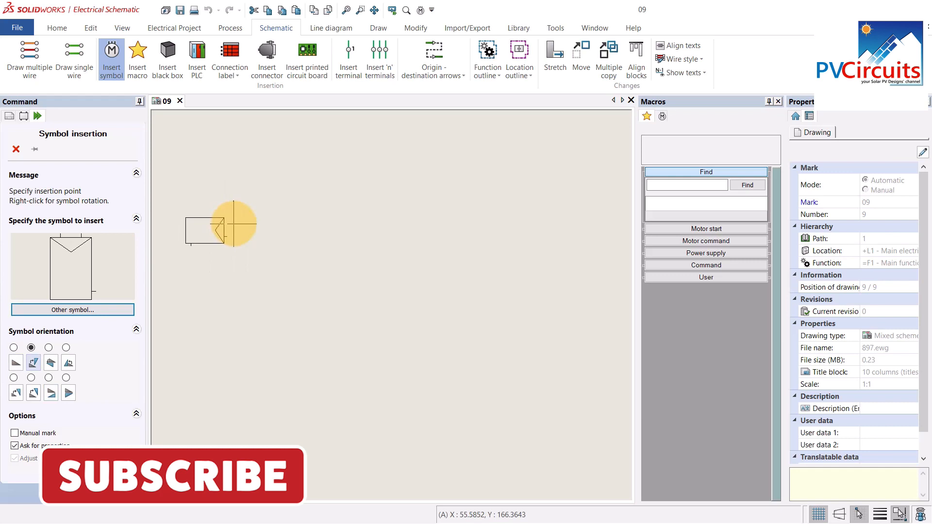
{"action": "left_click", "coordinate": [234, 223]}
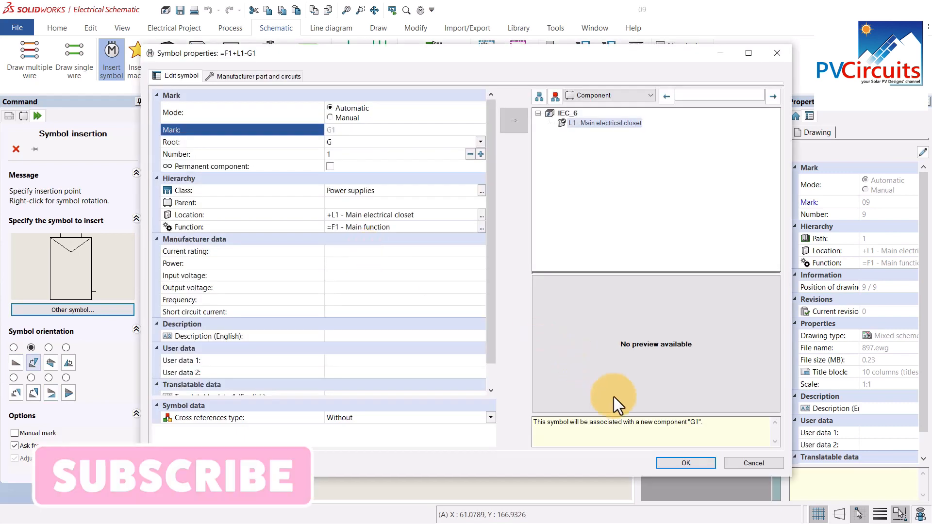
{"action": "left_click", "coordinate": [685, 458]}
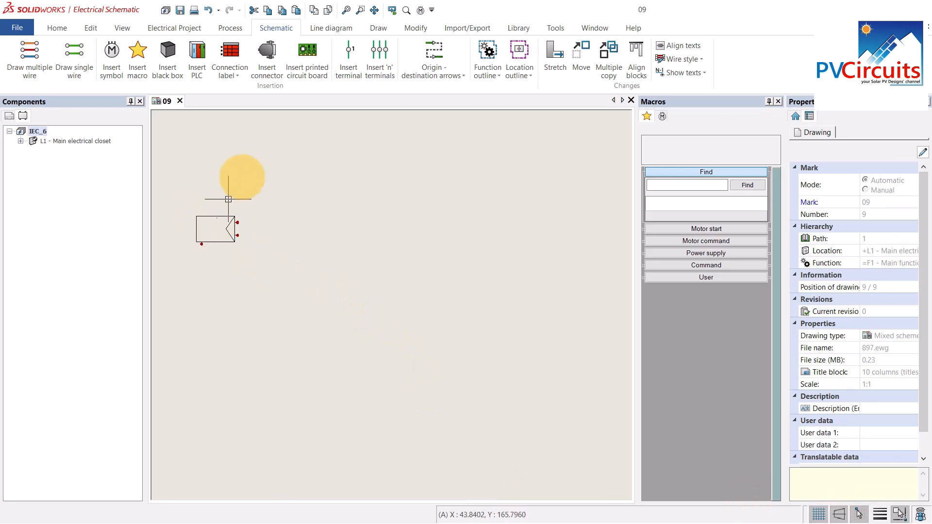
Step: Make three copies of the PV Module below the original with Multiple copy to form a column of four
{"action": "left_click", "coordinate": [382, 29]}
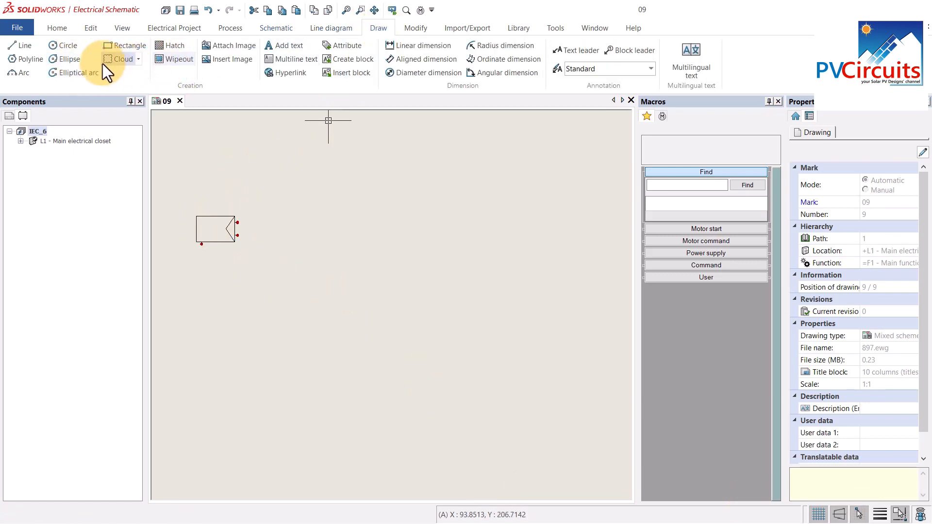
{"action": "left_click", "coordinate": [408, 28]}
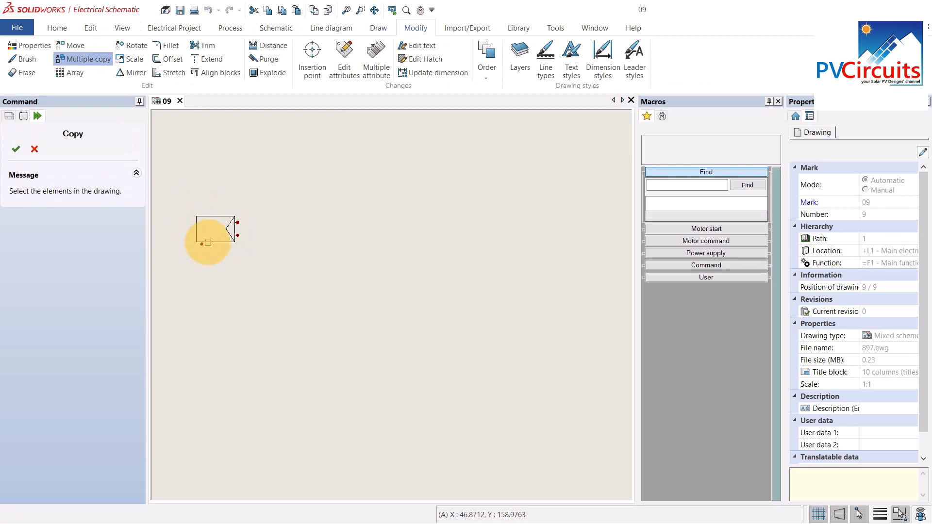
{"action": "left_click", "coordinate": [207, 242]}
{"action": "right_click", "coordinate": [204, 189]}
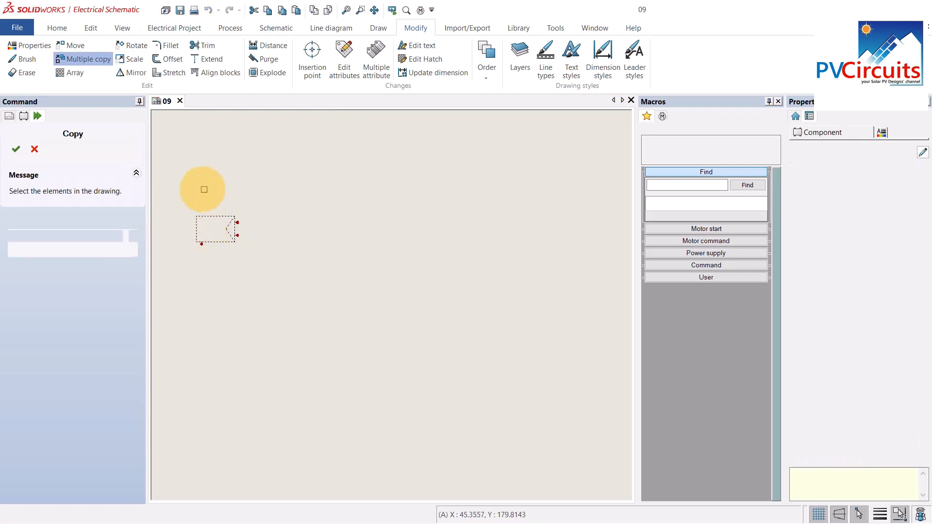
{"action": "left_click", "coordinate": [196, 242]}
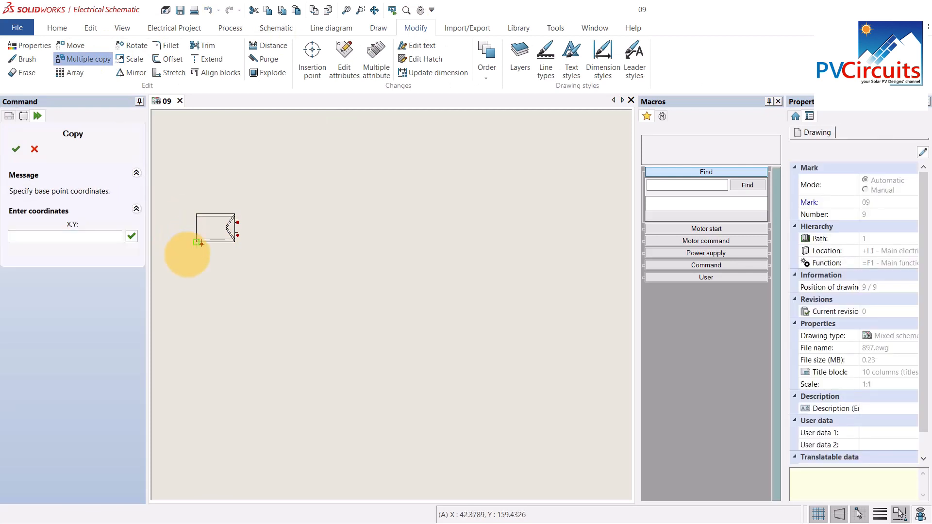
{"action": "left_click", "coordinate": [196, 277]}
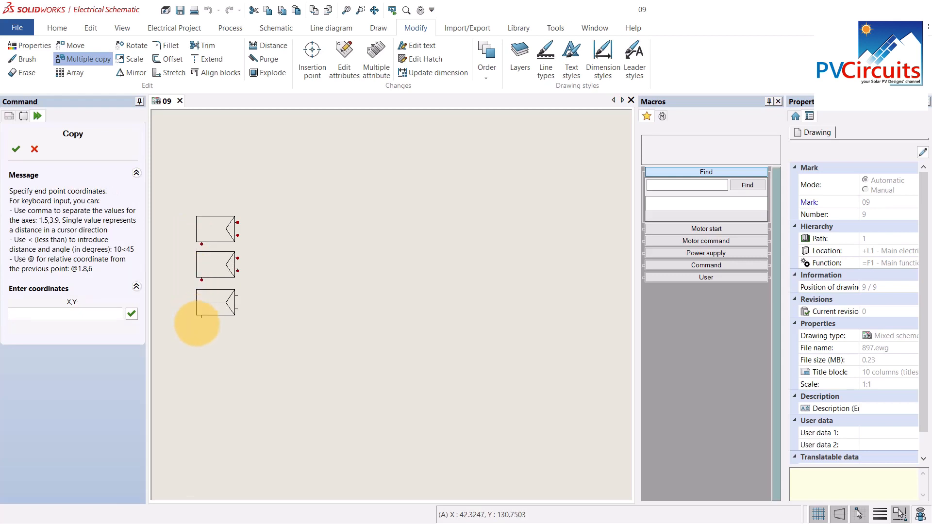
{"action": "left_click", "coordinate": [196, 316]}
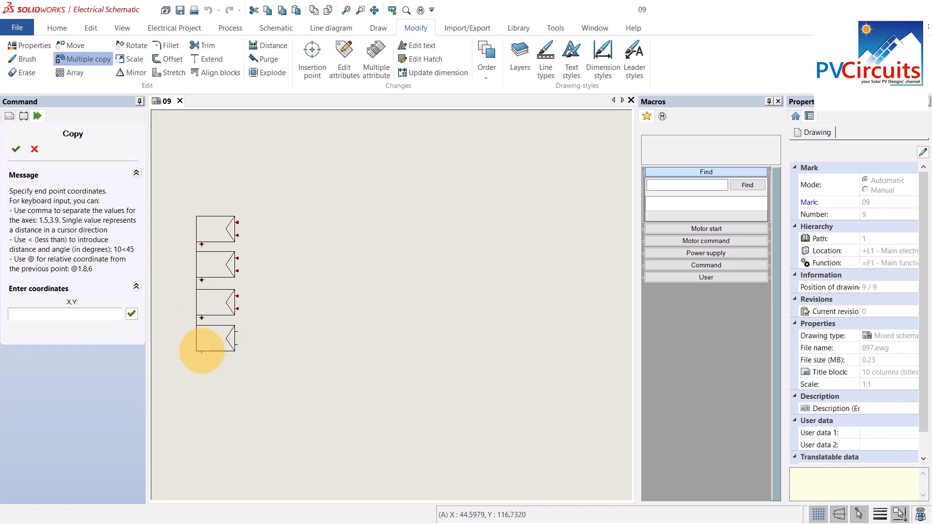
{"action": "left_click", "coordinate": [202, 351]}
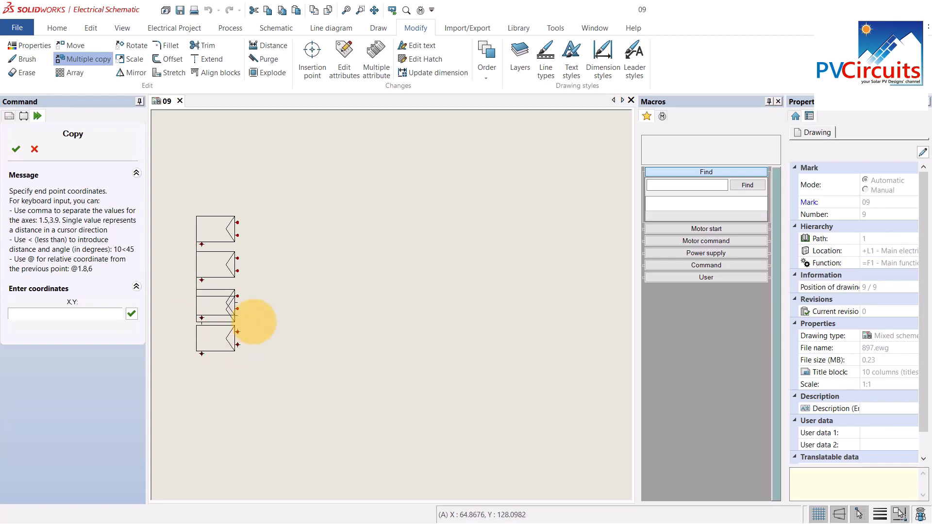
{"action": "key", "text": "Escape"}
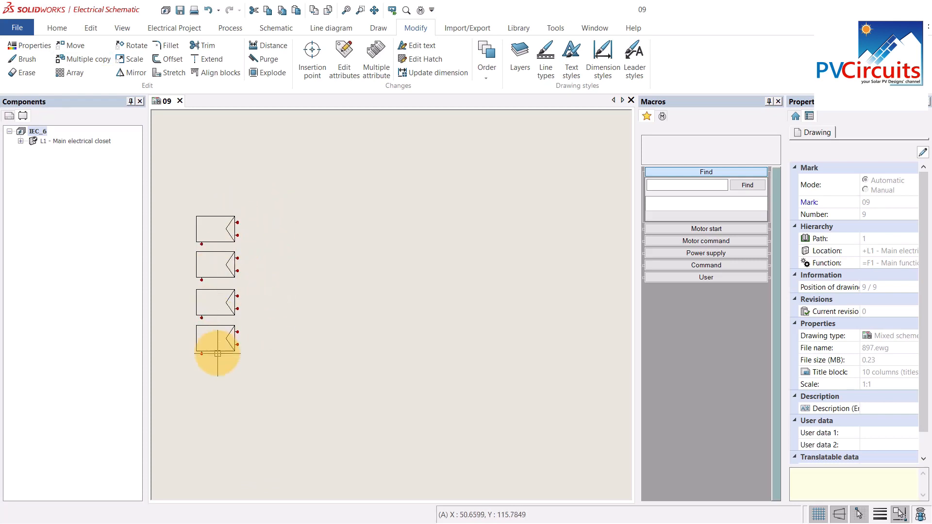
Step: Copy the column's top PV Module once to an empty spot beside it in the same row
{"action": "left_click", "coordinate": [220, 216]}
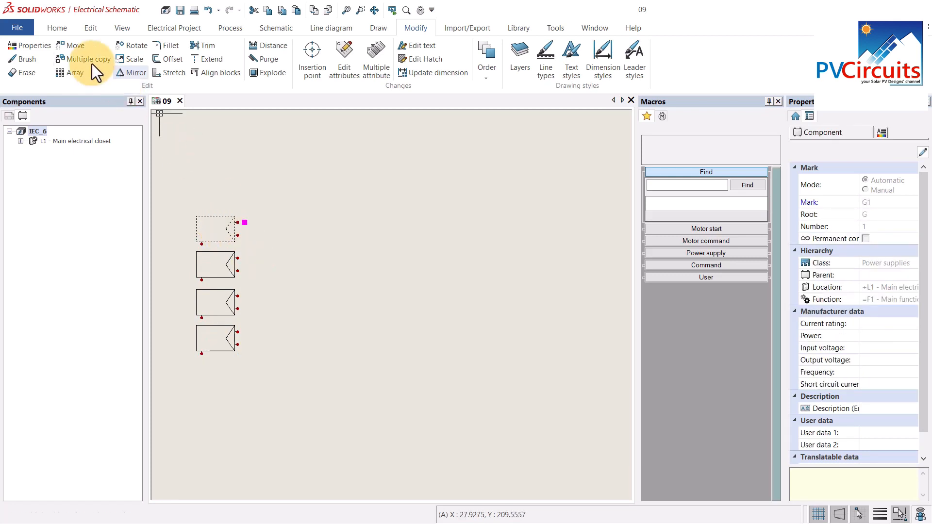
{"action": "left_click", "coordinate": [201, 245]}
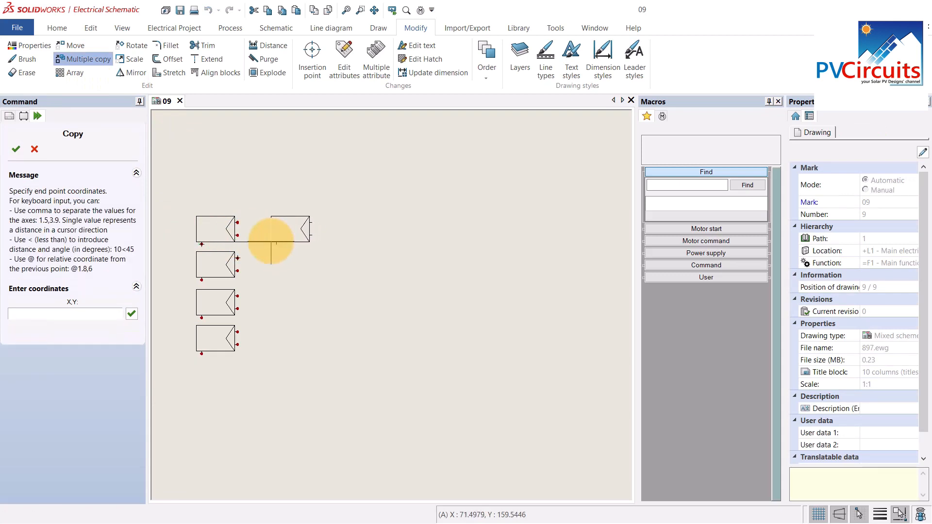
{"action": "left_click", "coordinate": [275, 241]}
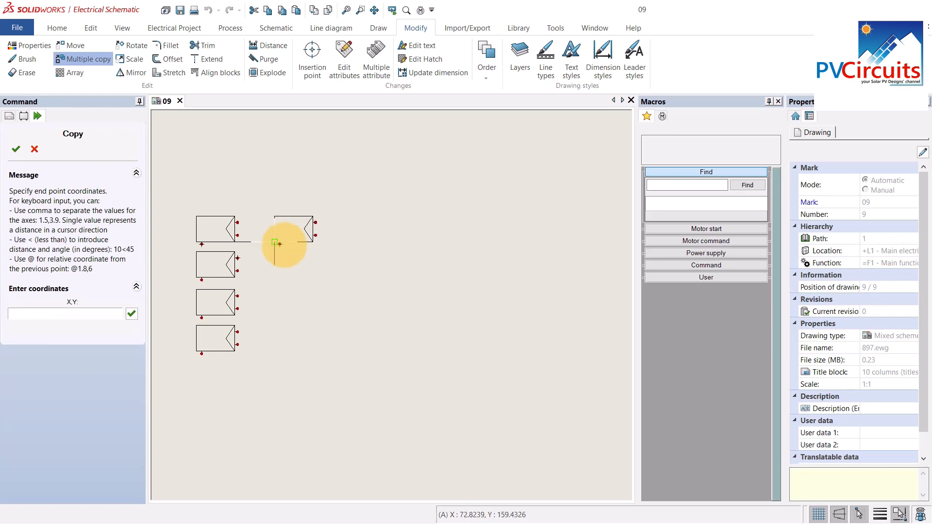
{"action": "right_click", "coordinate": [355, 262]}
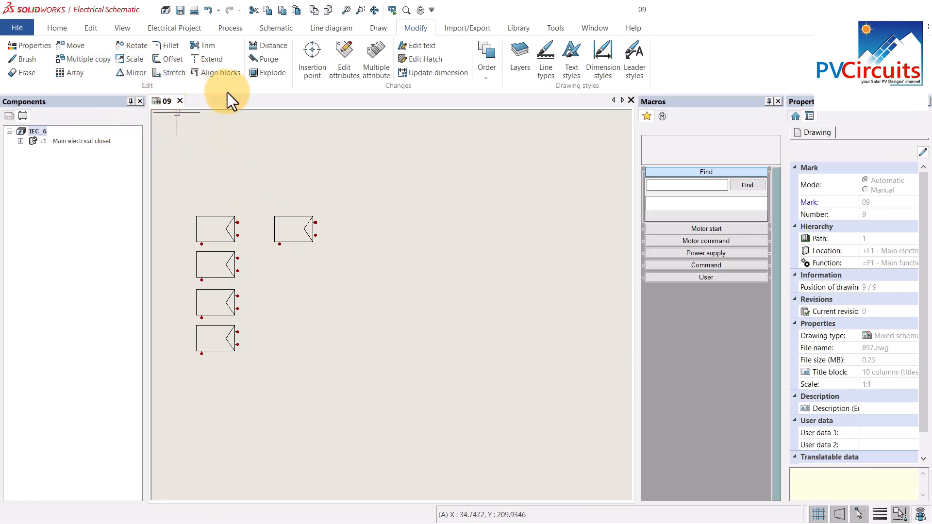
Step: Mirror the copied PV Module about a vertical line, keeping the source and accepting default properties for a new component
{"action": "left_click", "coordinate": [134, 71]}
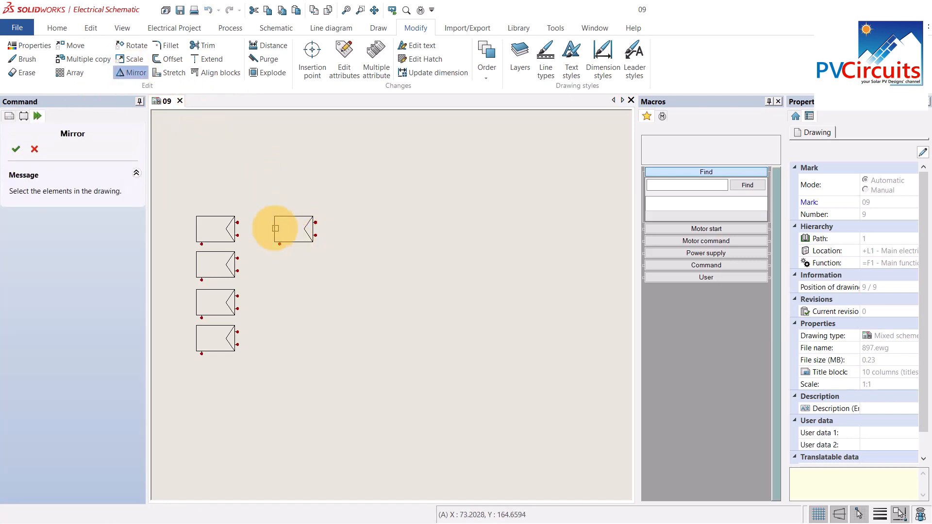
{"action": "left_click", "coordinate": [275, 228]}
{"action": "right_click", "coordinate": [350, 287]}
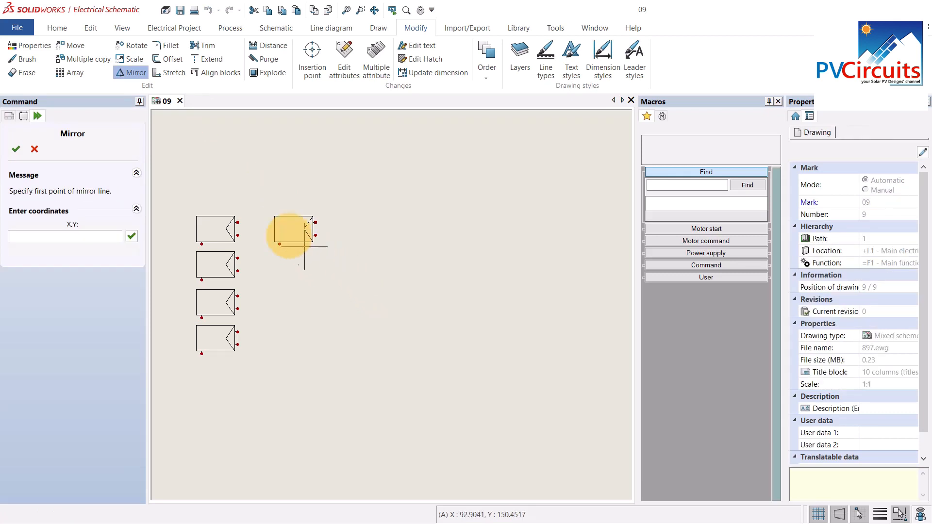
{"action": "left_click", "coordinate": [253, 201]}
{"action": "left_click", "coordinate": [274, 387]}
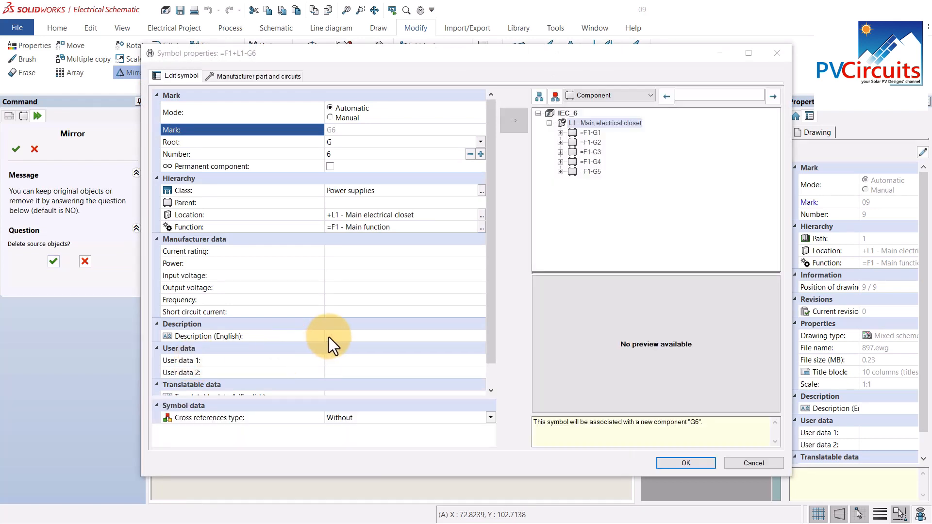
{"action": "left_click", "coordinate": [685, 463]}
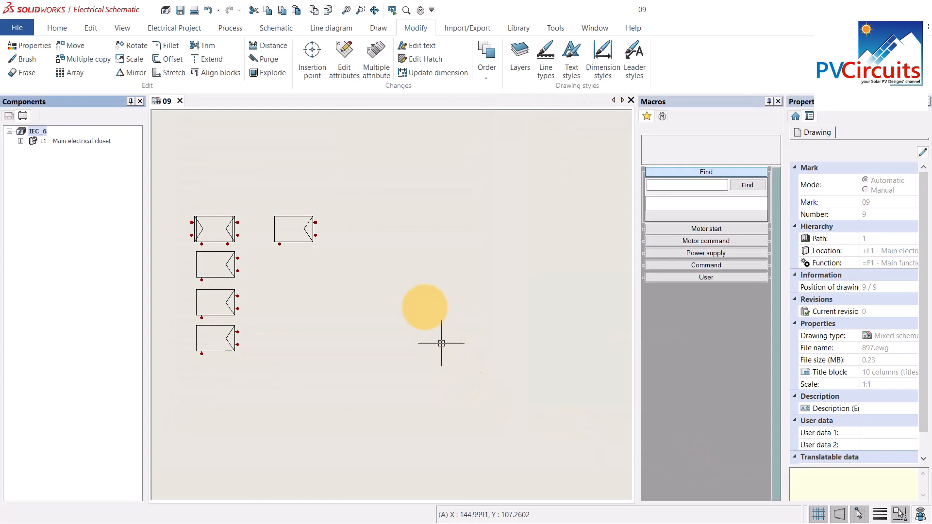
Step: Delete the unmirrored copy and move the mirrored PV Module off the column into its place in the top row
{"action": "left_click", "coordinate": [301, 218]}
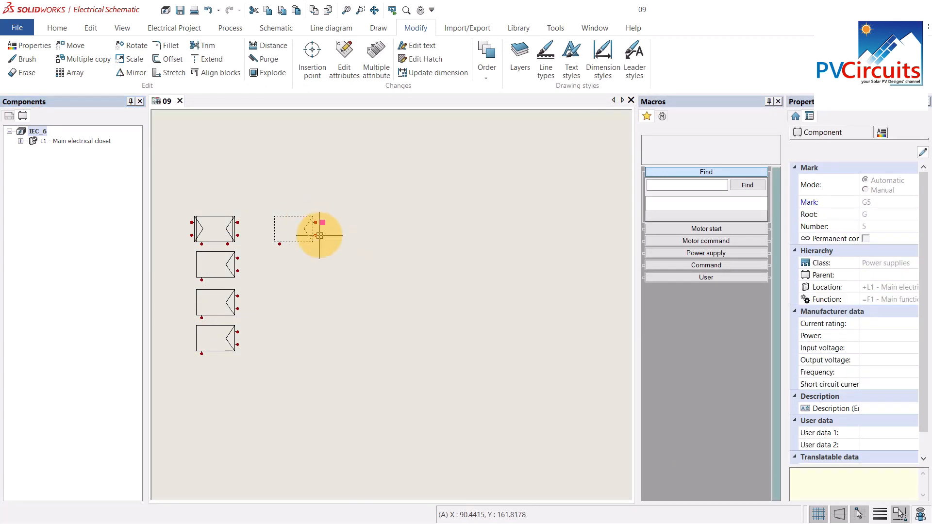
{"action": "key", "text": "Delete"}
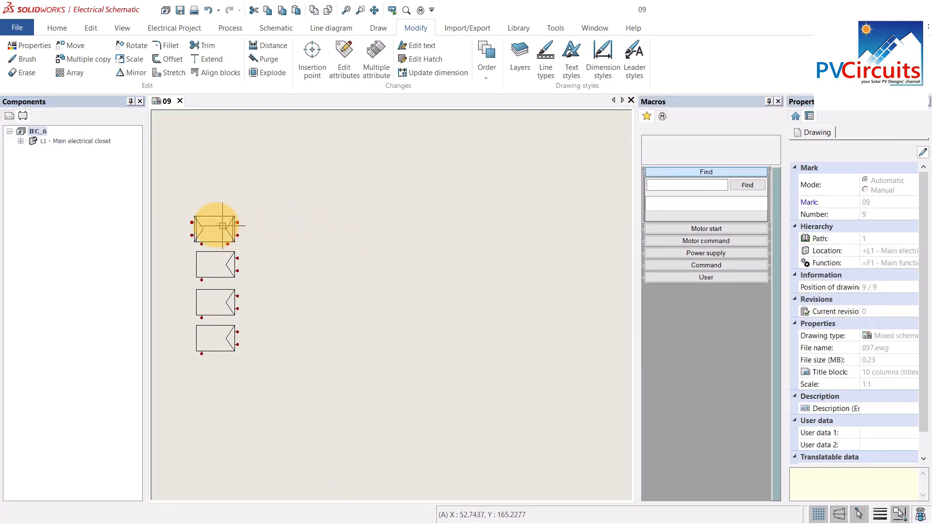
{"action": "left_click_drag", "start_coordinate": [203, 230], "coordinate": [292, 233]}
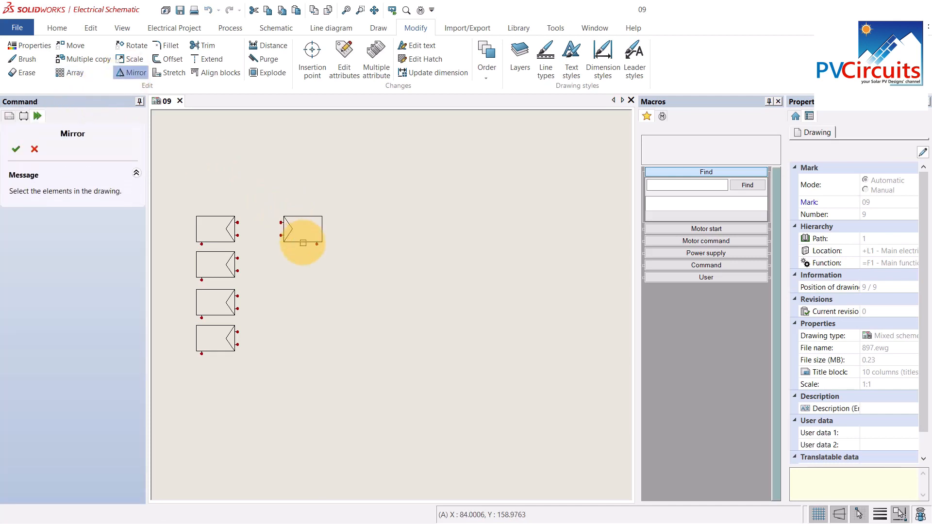
Step: Mirror the left-facing PV Module about a horizontal line above it, deleting the source object
{"action": "left_click", "coordinate": [302, 242]}
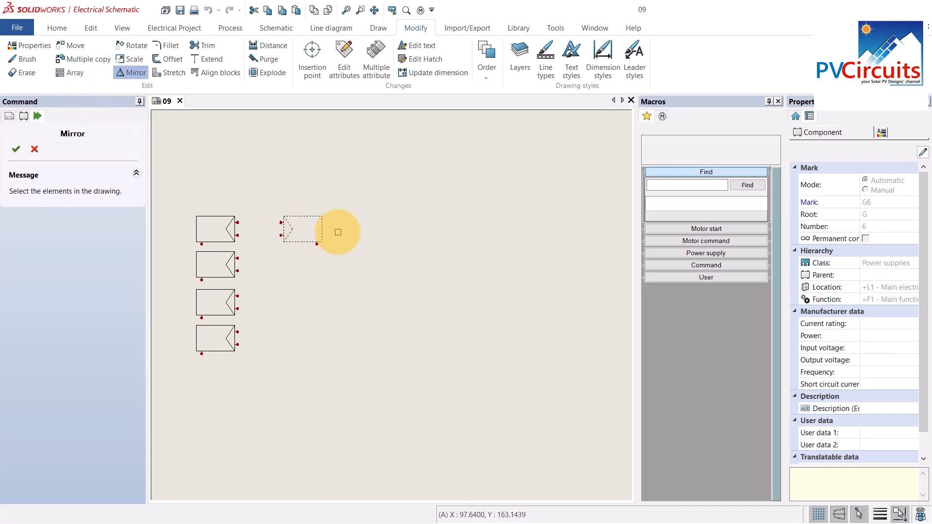
{"action": "left_click", "coordinate": [17, 149]}
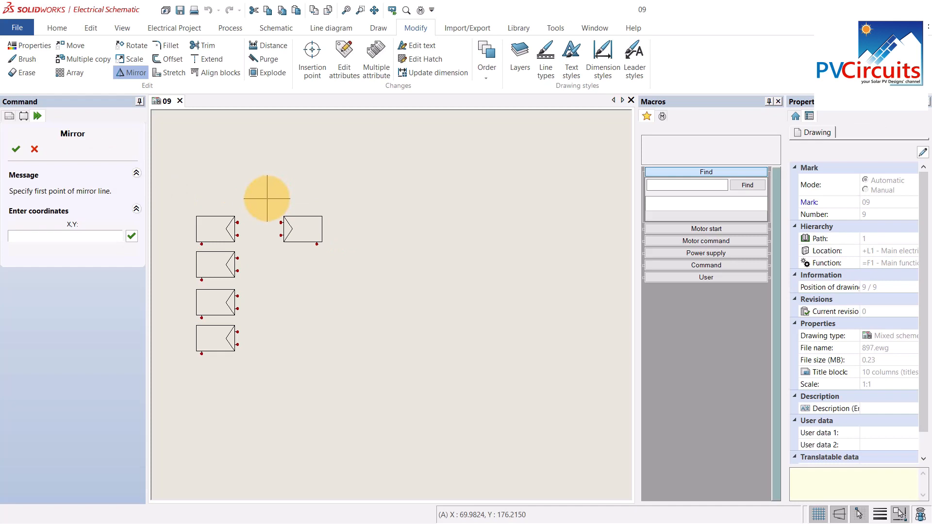
{"action": "left_click", "coordinate": [267, 199]}
{"action": "left_click", "coordinate": [346, 202]}
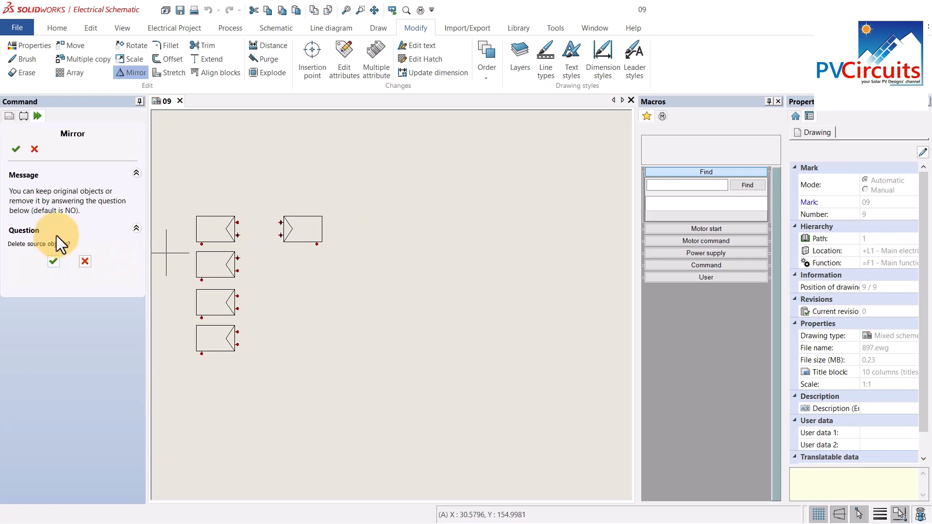
{"action": "left_click", "coordinate": [53, 260]}
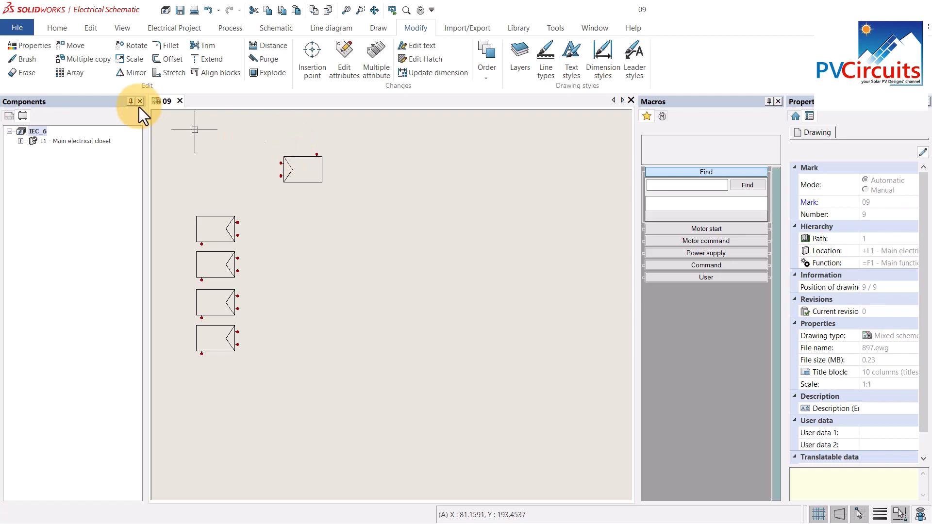
Step: Move the flipped PV Module straight down, roughly level with the top module of the existing column
{"action": "left_click", "coordinate": [77, 44]}
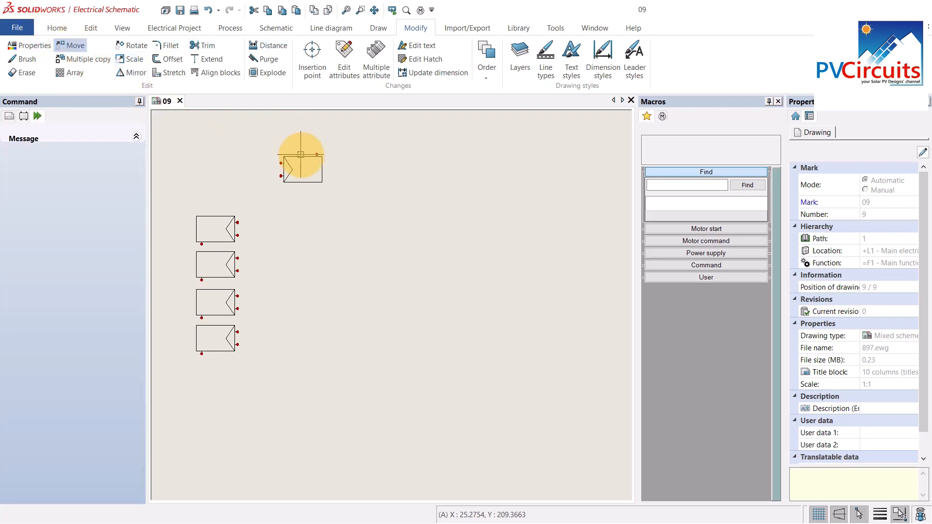
{"action": "left_click", "coordinate": [311, 173]}
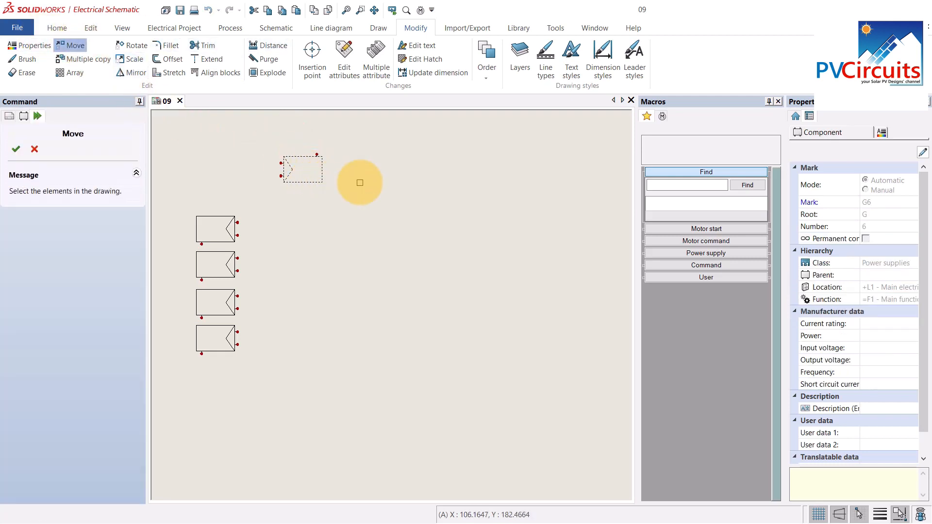
{"action": "right_click", "coordinate": [349, 182]}
{"action": "left_click", "coordinate": [322, 182]}
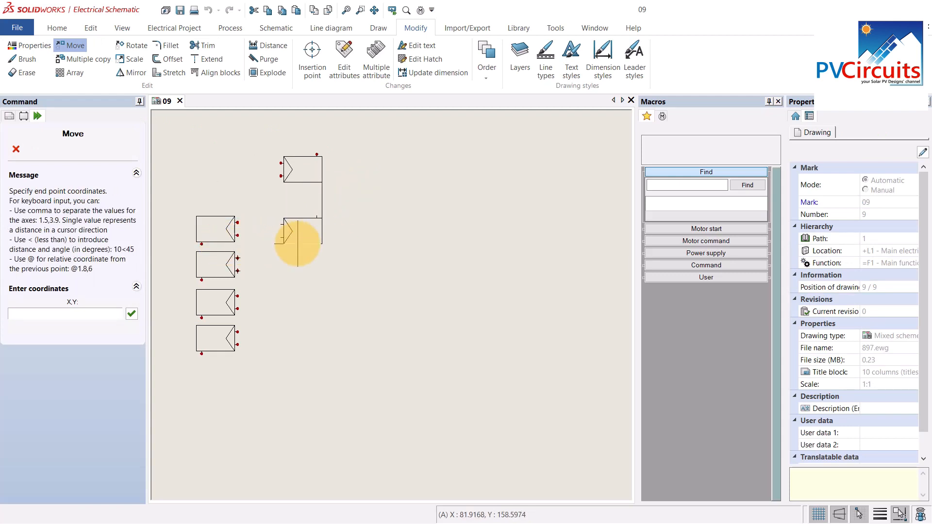
{"action": "left_click", "coordinate": [298, 243]}
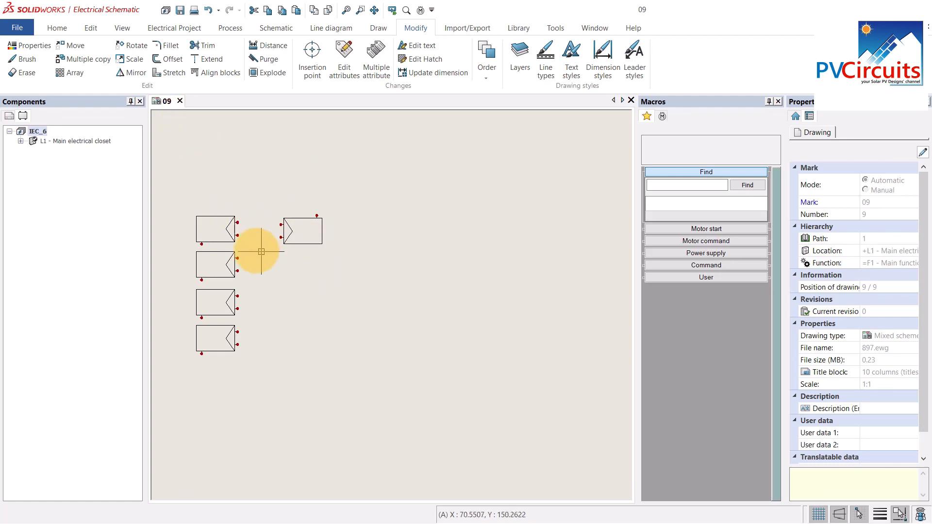
Step: Make three copies of the left-facing PV Module below it, forming a second column of four facing the first
{"action": "left_click", "coordinate": [294, 217]}
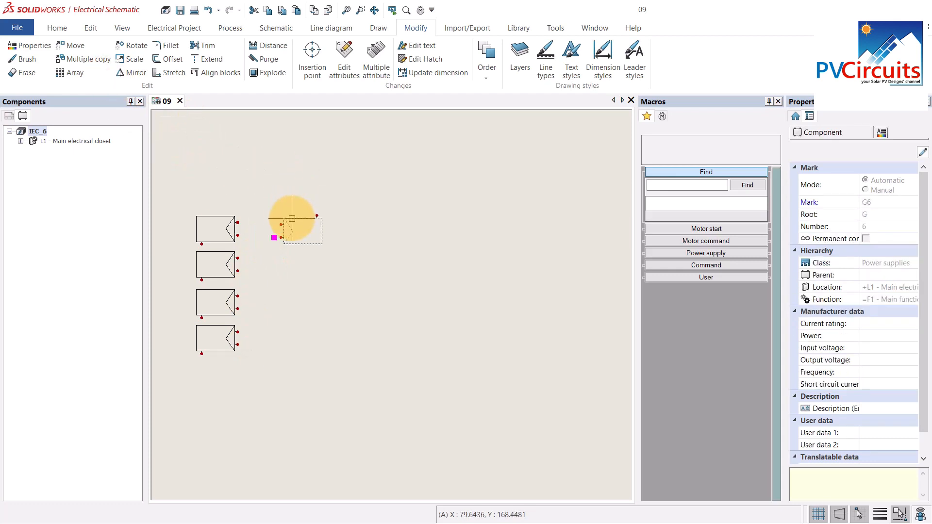
{"action": "left_click", "coordinate": [74, 58]}
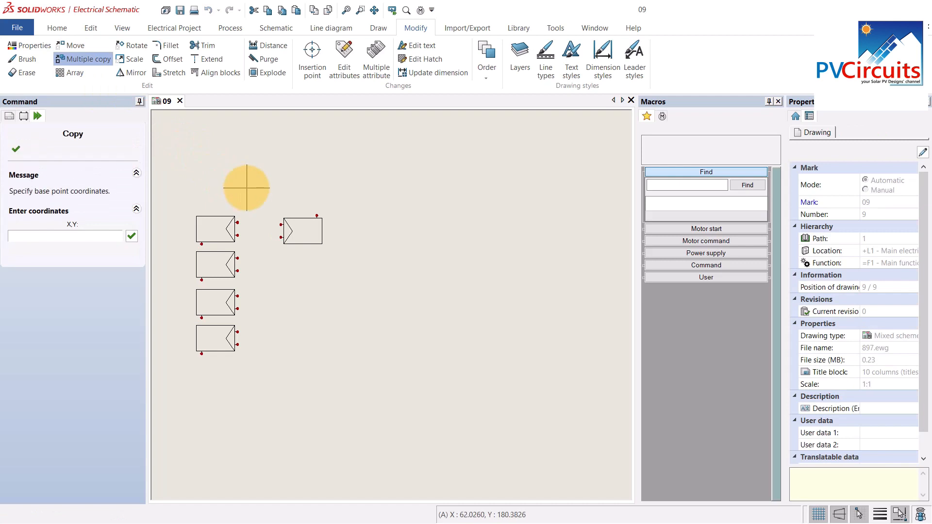
{"action": "left_click", "coordinate": [322, 243]}
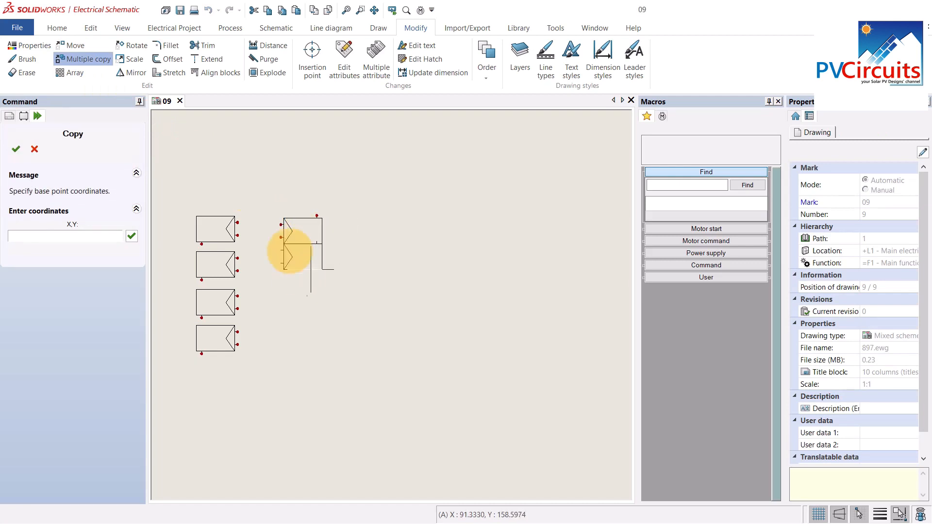
{"action": "left_click", "coordinate": [299, 284]}
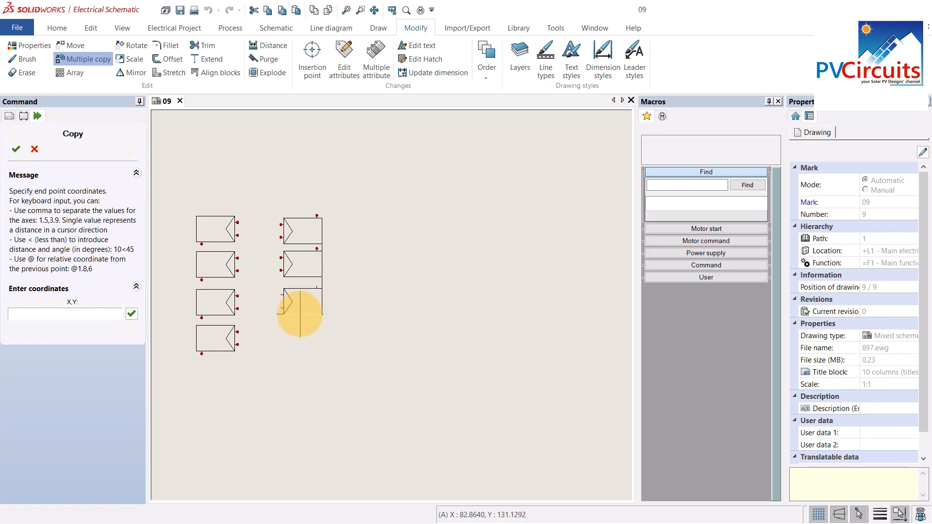
{"action": "left_click", "coordinate": [300, 314]}
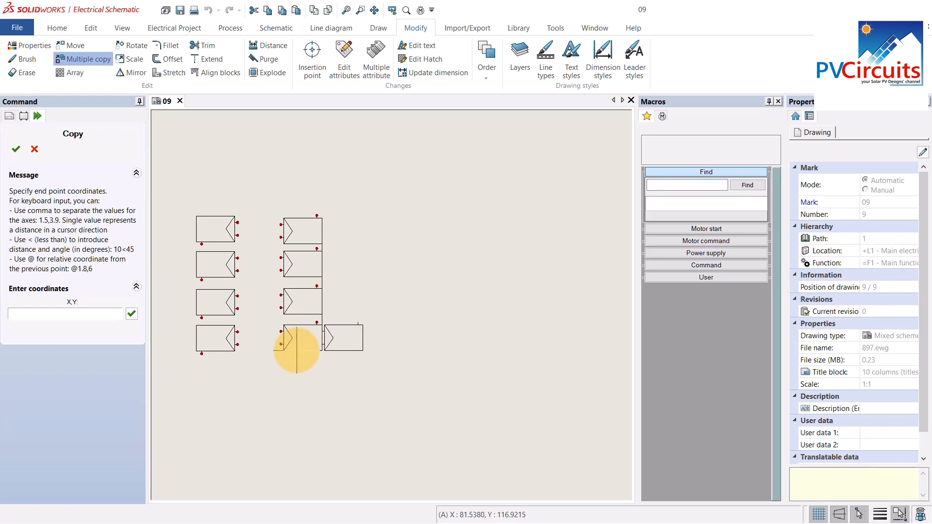
{"action": "key", "text": "Escape"}
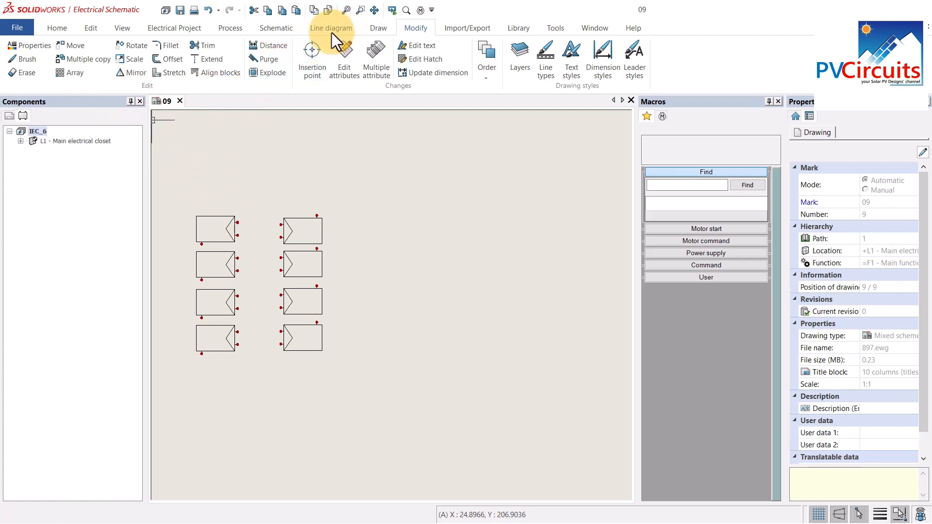
Step: Wire the right-facing column's four PV modules in series with single 12V DC wires, and run its final lead down and across beneath the second column
{"action": "left_click", "coordinate": [278, 28]}
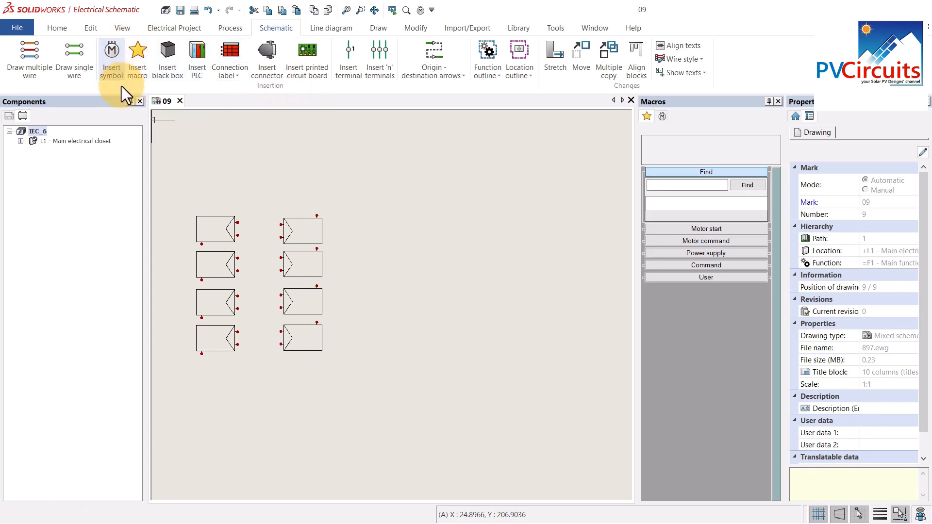
{"action": "left_click", "coordinate": [86, 53]}
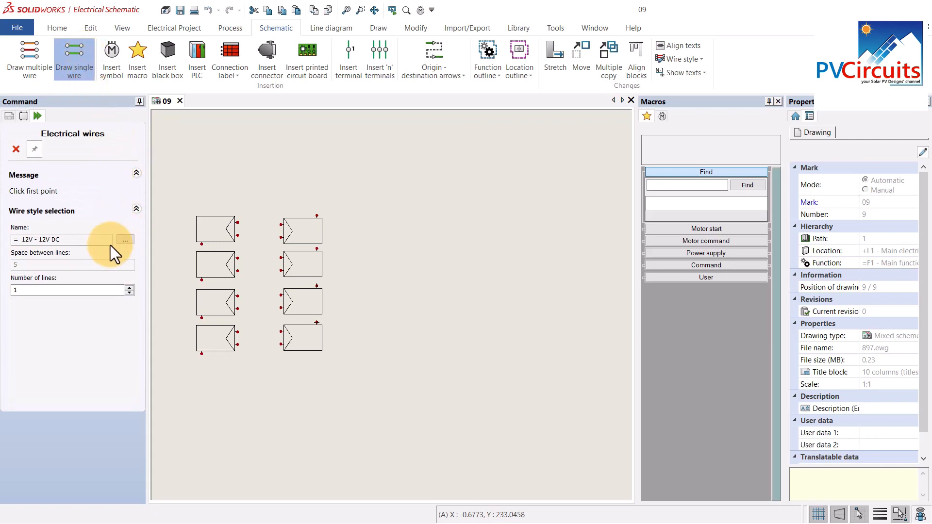
{"action": "left_click", "coordinate": [237, 236]}
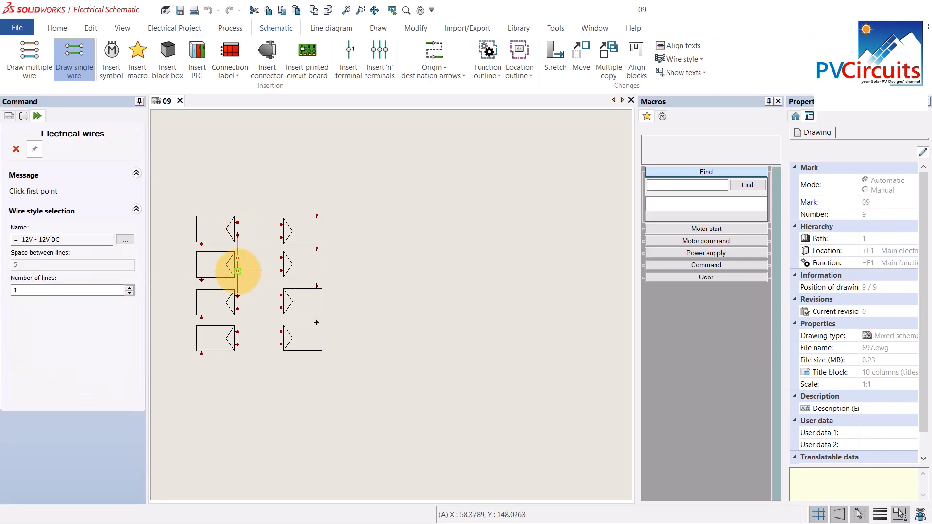
{"action": "left_click", "coordinate": [237, 271]}
{"action": "left_click", "coordinate": [238, 296]}
{"action": "left_click", "coordinate": [237, 309]}
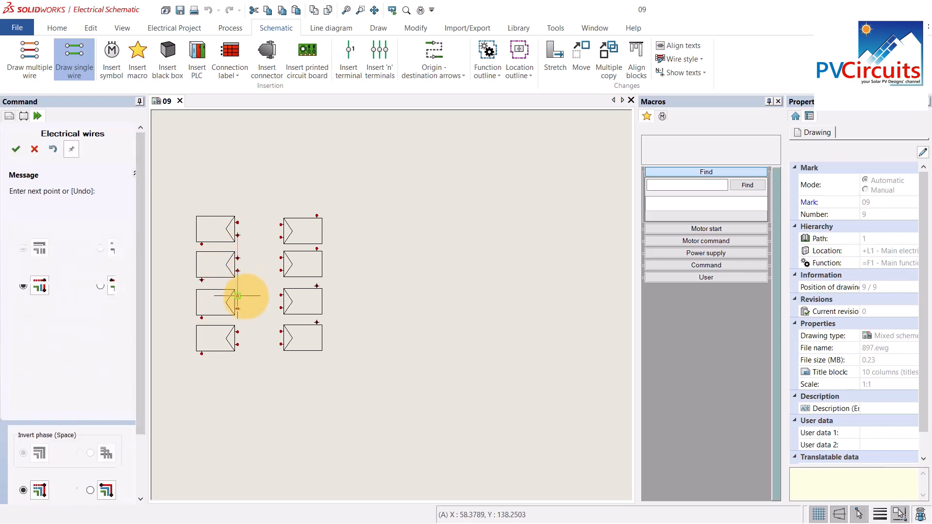
{"action": "left_click", "coordinate": [237, 332]}
{"action": "left_click", "coordinate": [237, 309]}
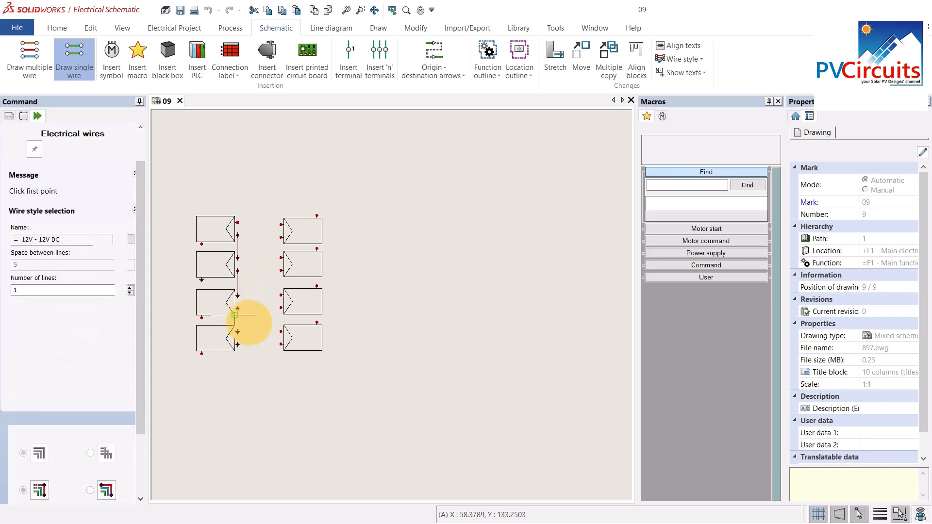
{"action": "left_click", "coordinate": [238, 332]}
{"action": "left_click", "coordinate": [281, 344]}
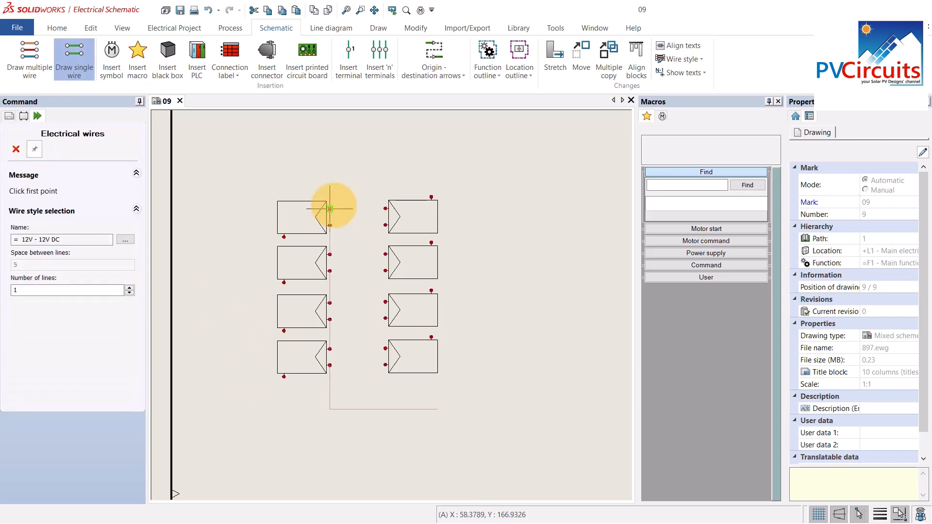
Step: Connect the upper terminals of the two top PV modules with a horizontal 12V DC wire bridging the columns
{"action": "left_click", "coordinate": [330, 209]}
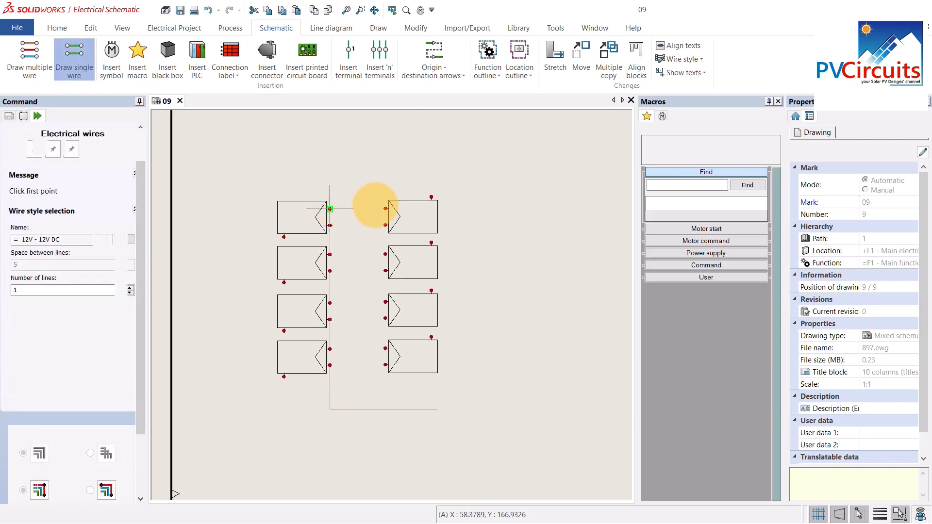
{"action": "left_click", "coordinate": [385, 209]}
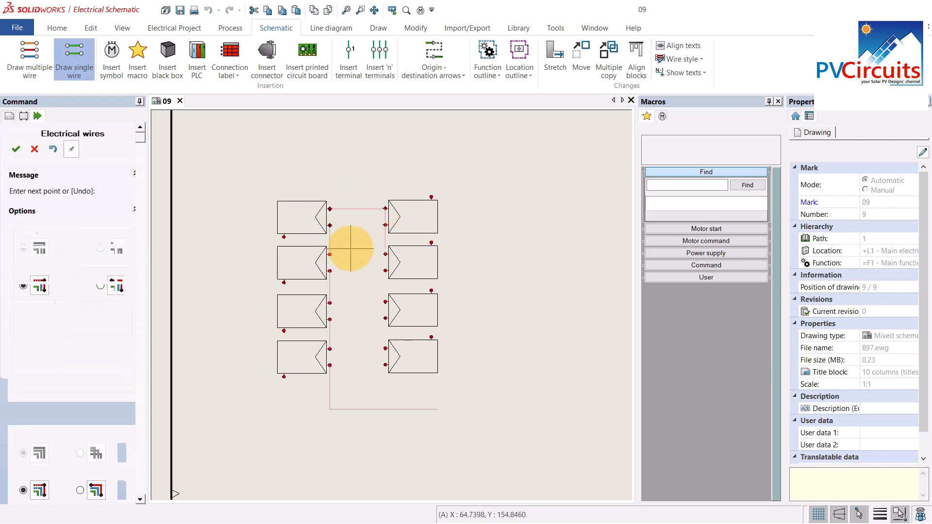
{"action": "right_click", "coordinate": [387, 246]}
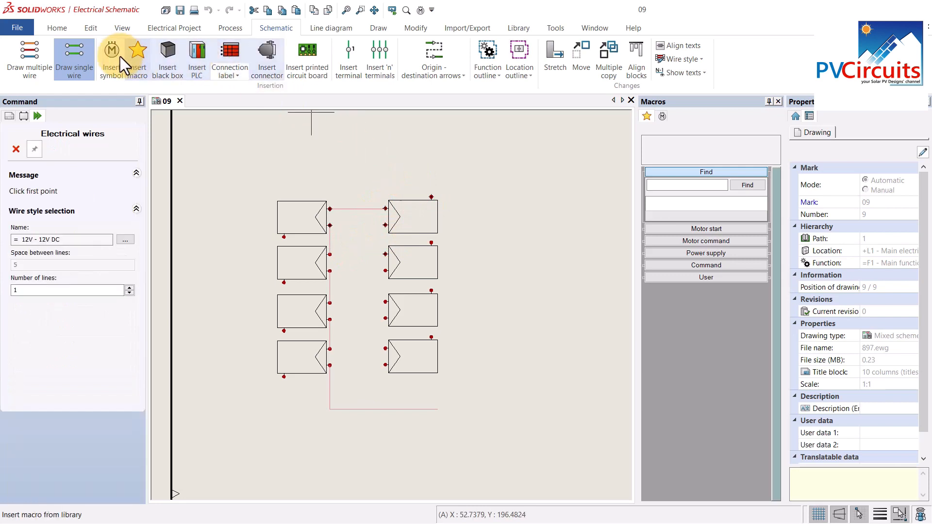
Step: Wire the left-facing column's four PV modules in series and run a short lead straight down from the bottom module's lower terminal
{"action": "left_click", "coordinate": [83, 54]}
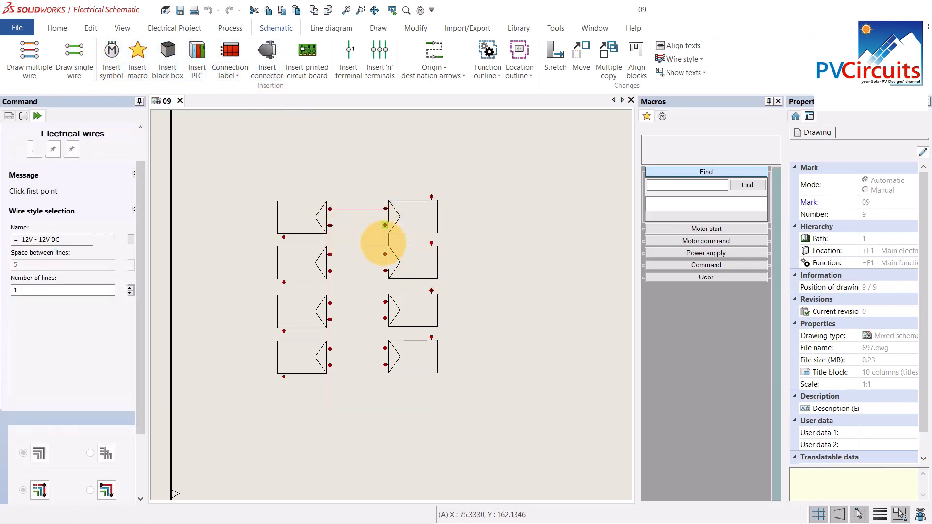
{"action": "left_click", "coordinate": [385, 254]}
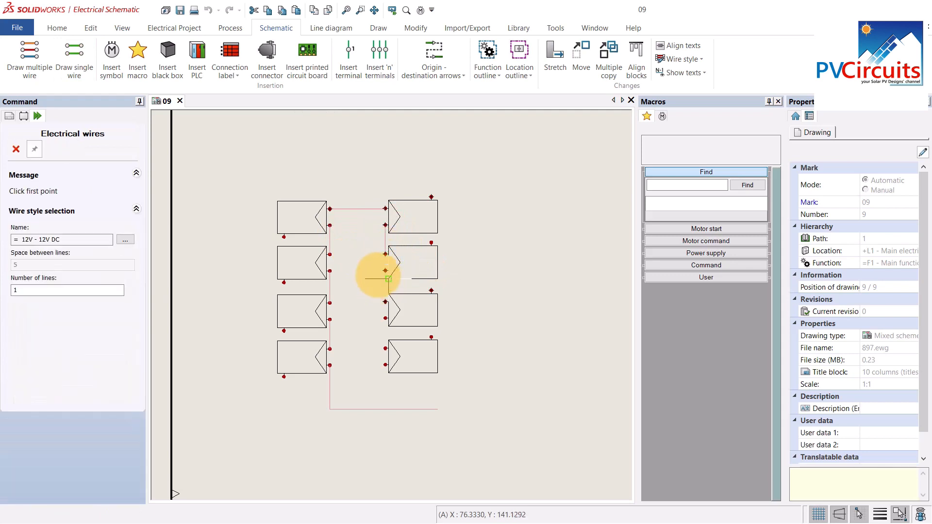
{"action": "left_click", "coordinate": [386, 270]}
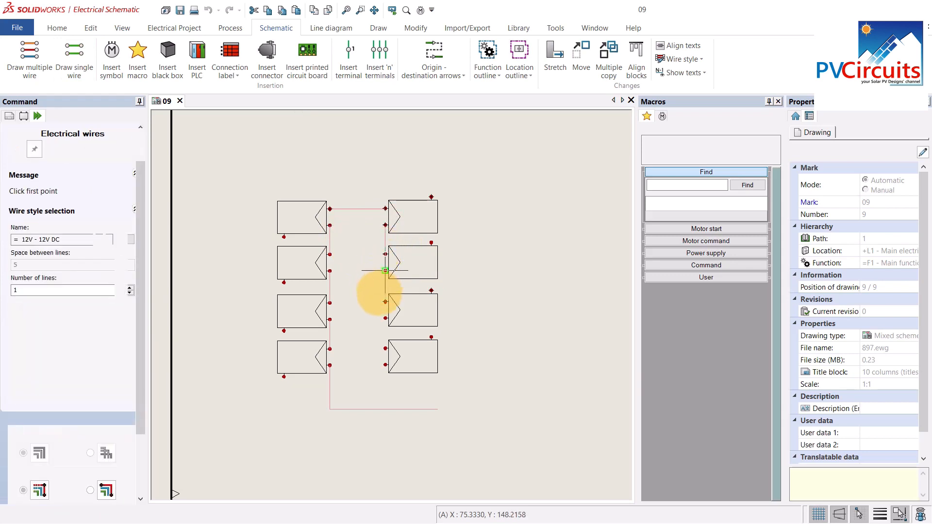
{"action": "left_click", "coordinate": [385, 302]}
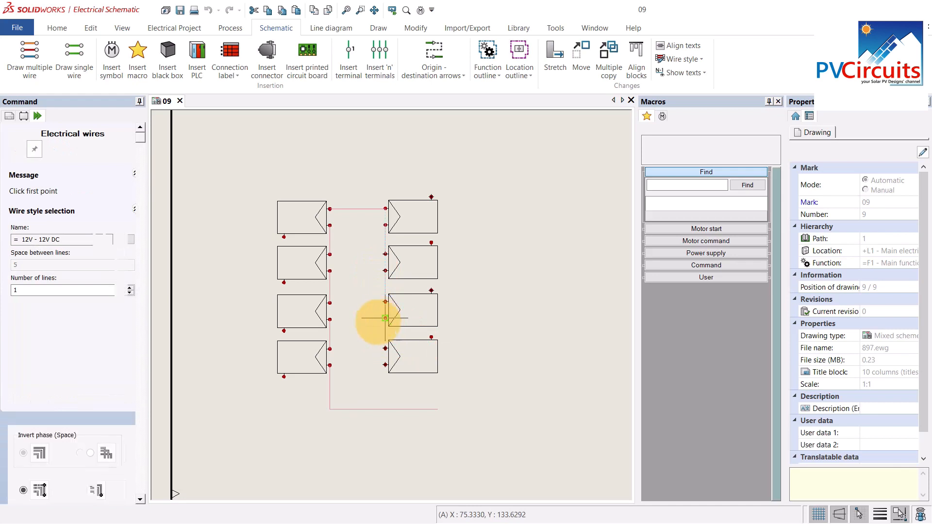
{"action": "left_click", "coordinate": [385, 319]}
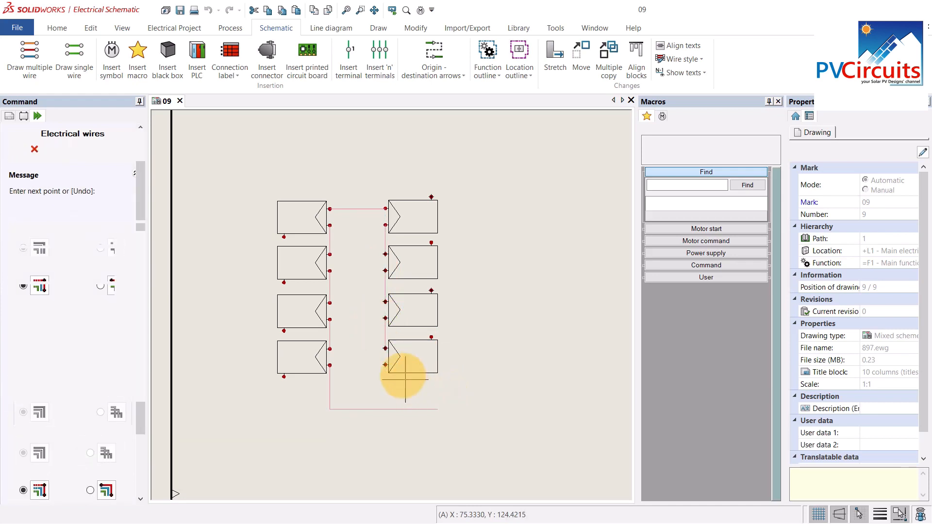
{"action": "left_click", "coordinate": [386, 365]}
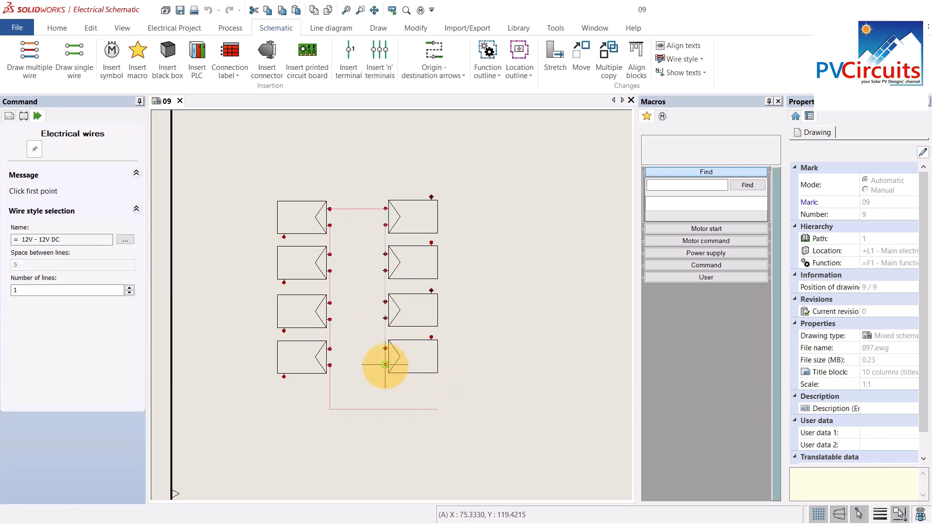
{"action": "left_click", "coordinate": [386, 365]}
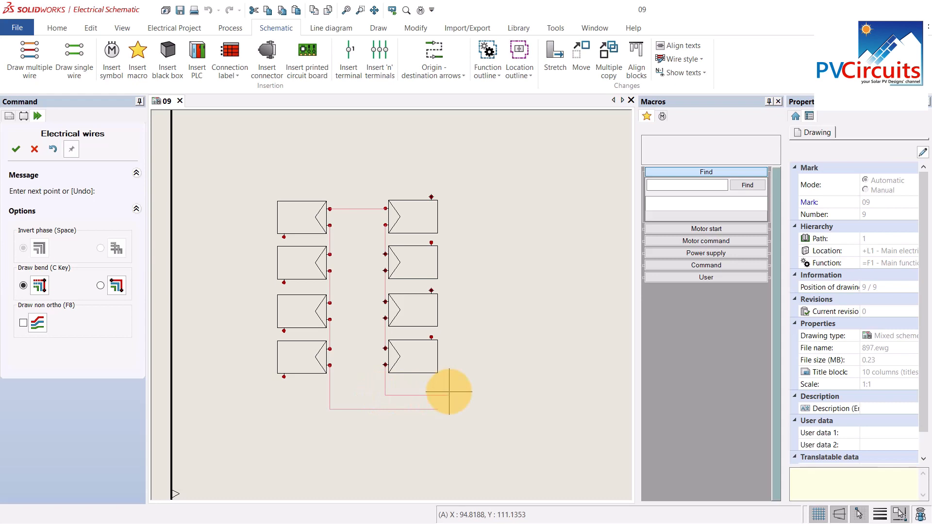
{"action": "key", "text": "Escape"}
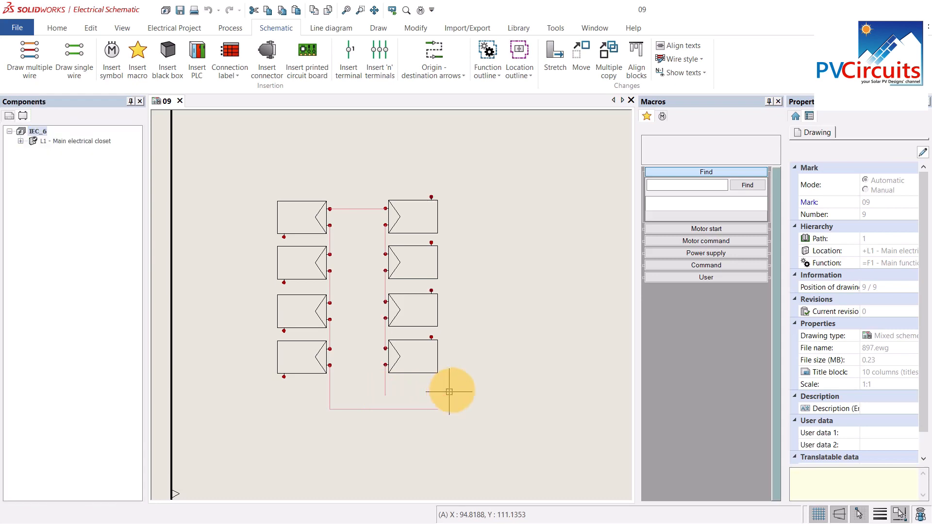
Step: Move both wired PV module columns together straight up toward the upper edge of the drawing sheet
{"action": "middle_click_drag", "start_coordinate": [500, 287], "coordinate": [470, 288]}
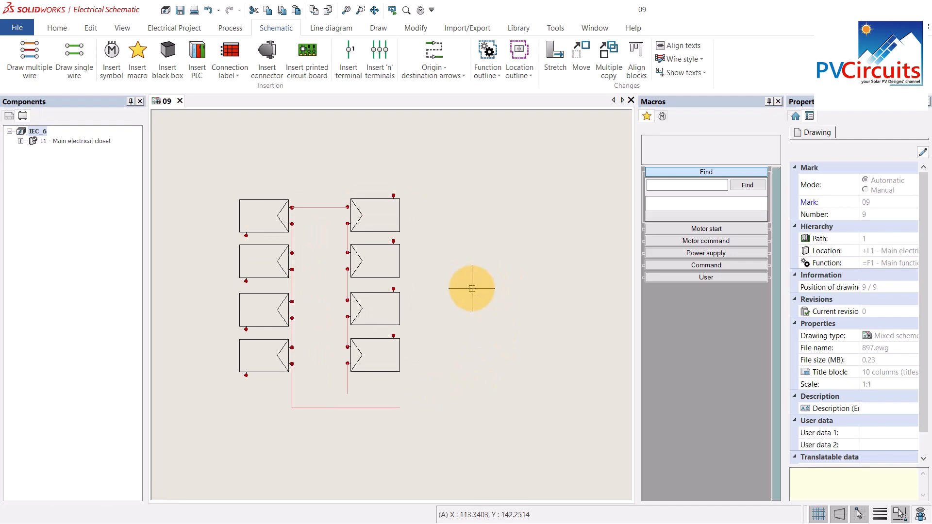
{"action": "scroll", "coordinate": [472, 288], "scroll_direction": "down", "scroll_amount": 6}
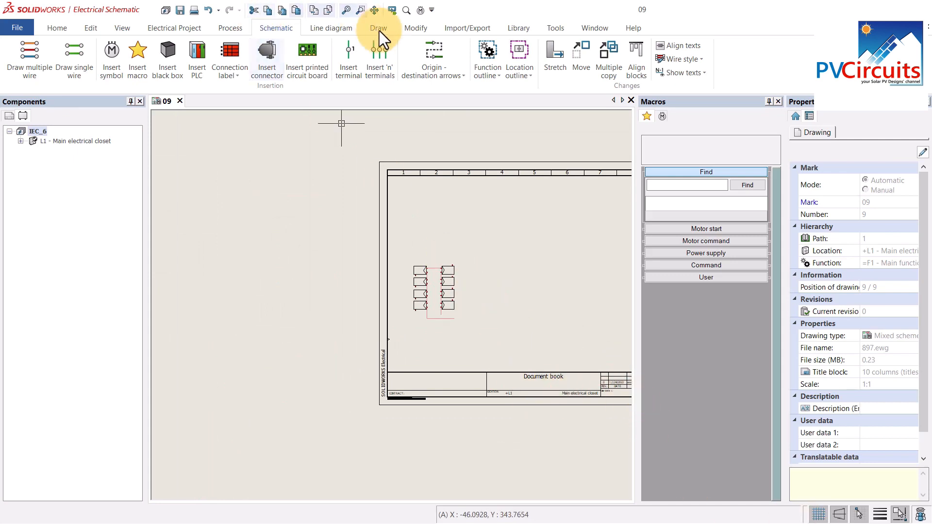
{"action": "left_click", "coordinate": [416, 29]}
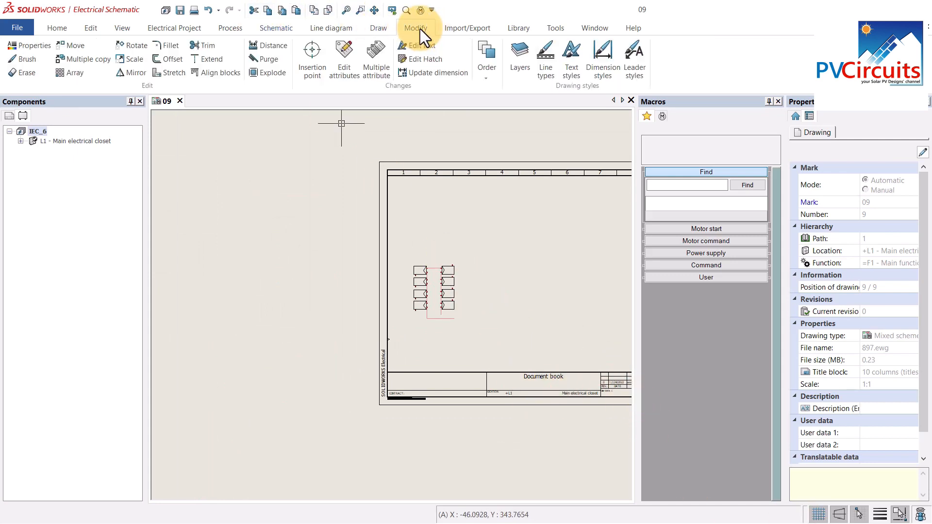
{"action": "left_click", "coordinate": [71, 45]}
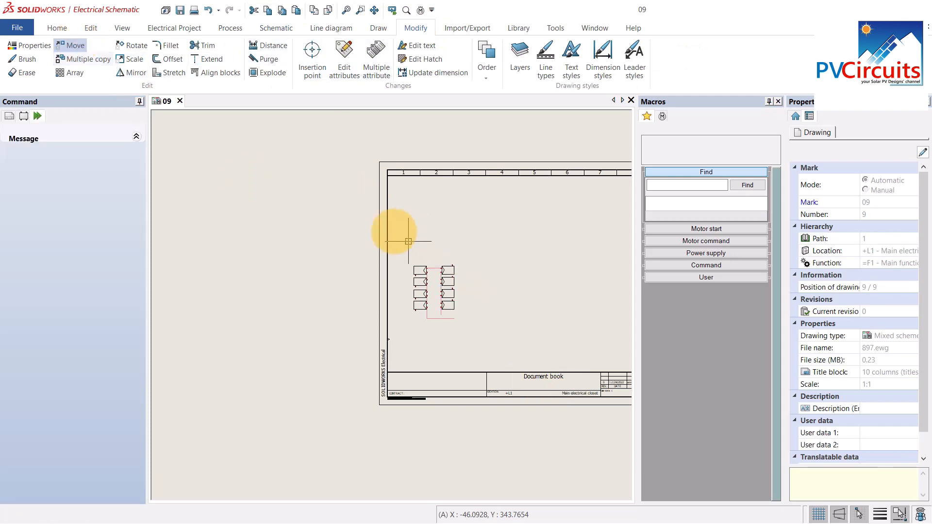
{"action": "left_click", "coordinate": [476, 337]}
{"action": "right_click", "coordinate": [466, 329]}
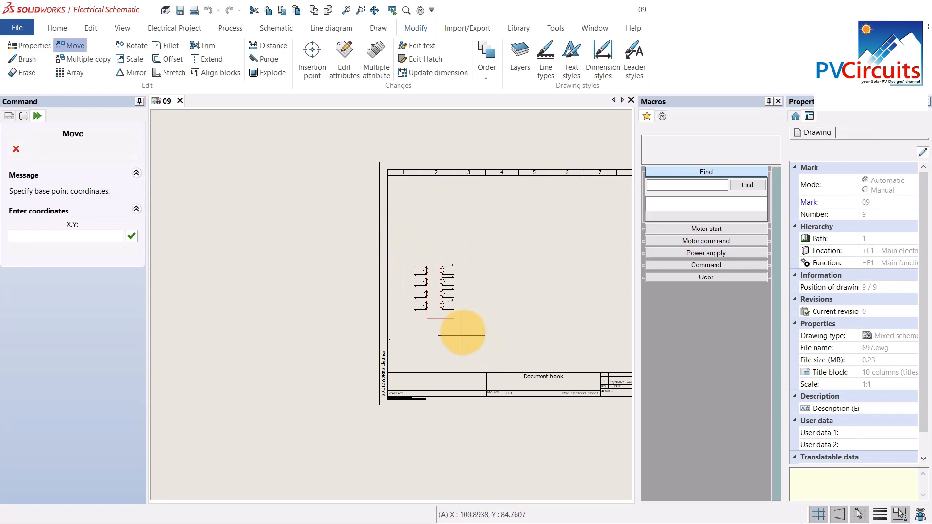
{"action": "left_click", "coordinate": [461, 334]}
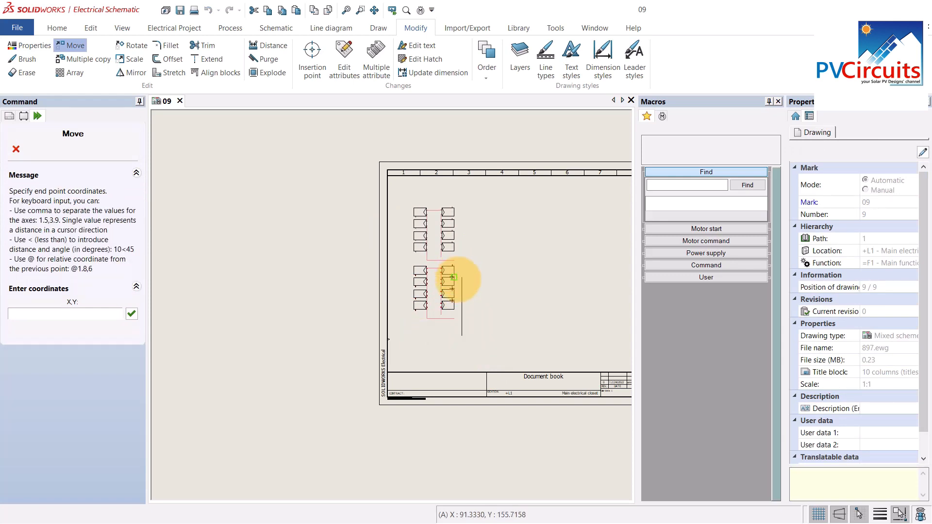
{"action": "left_click", "coordinate": [455, 285]}
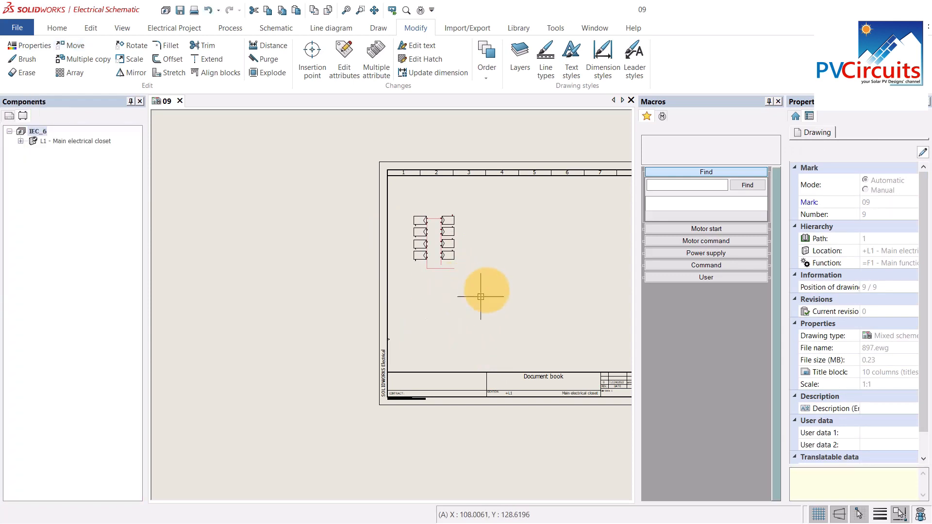
Step: Draw two parallel horizontal 12V wires just below the PV modules, from under the first column to well past the second
{"action": "middle_click_drag", "start_coordinate": [486, 280], "coordinate": [375, 284]}
{"action": "scroll", "coordinate": [388, 270], "scroll_direction": "down", "scroll_amount": 1}
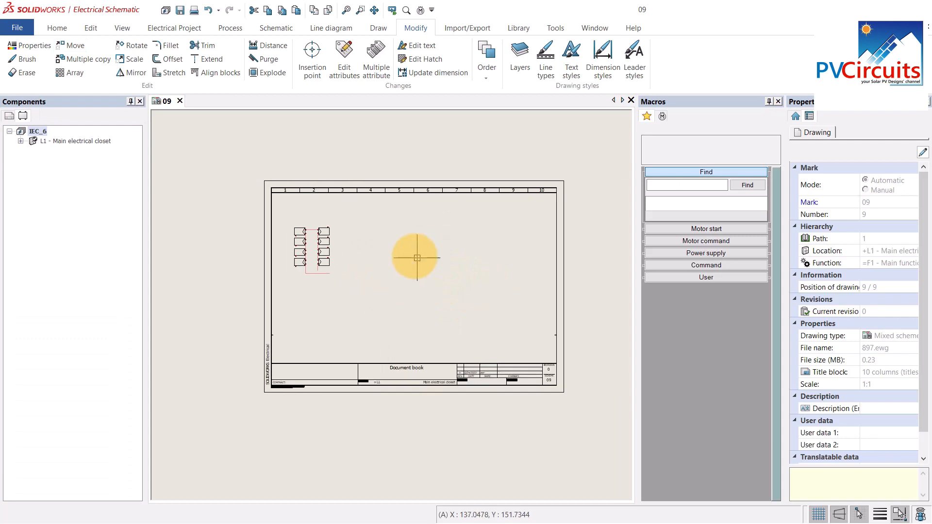
{"action": "scroll", "coordinate": [376, 262], "scroll_direction": "down", "scroll_amount": 2}
{"action": "scroll", "coordinate": [360, 255], "scroll_direction": "down", "scroll_amount": 2}
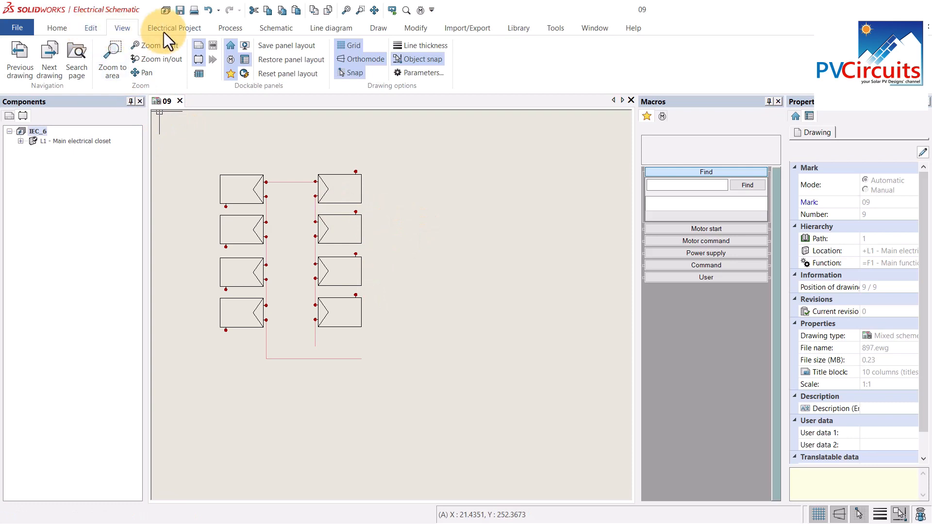
{"action": "left_click", "coordinate": [275, 28]}
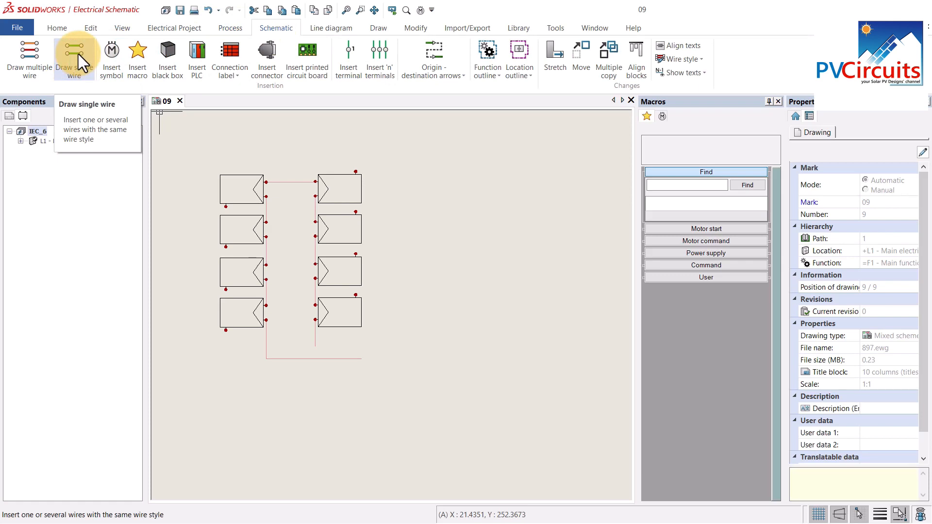
{"action": "left_click", "coordinate": [77, 54]}
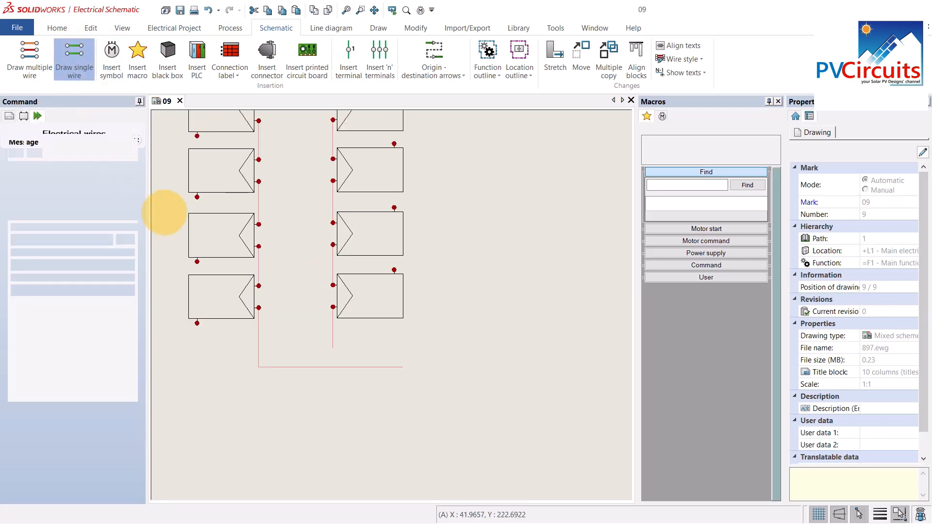
{"action": "left_click", "coordinate": [229, 332]}
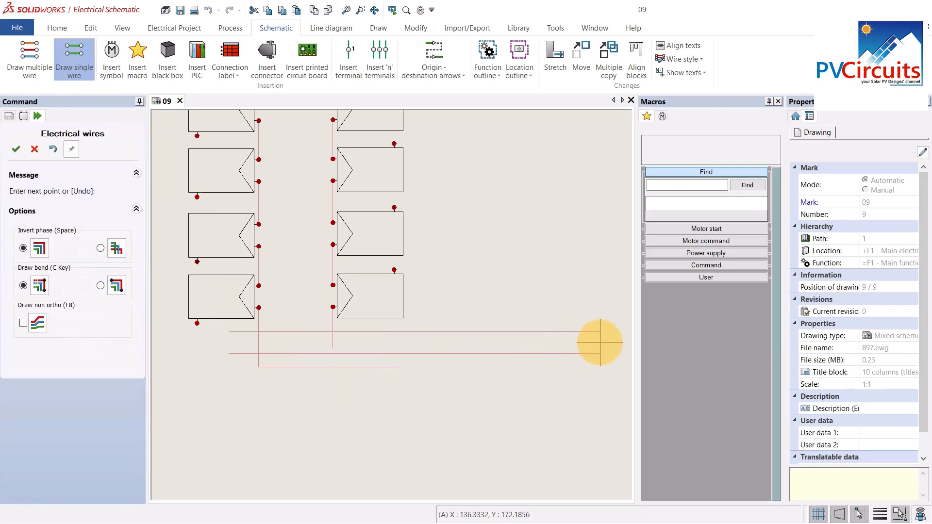
{"action": "left_click", "coordinate": [600, 342]}
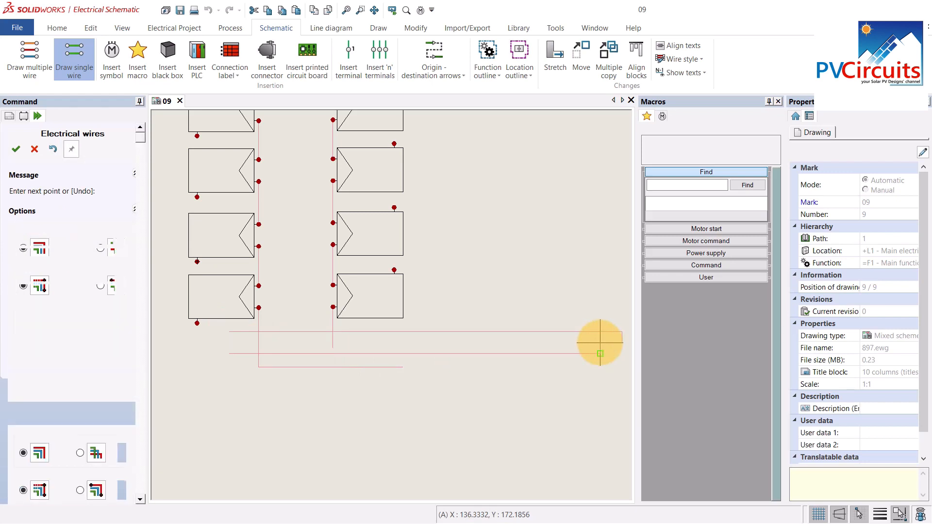
{"action": "key", "text": "Escape"}
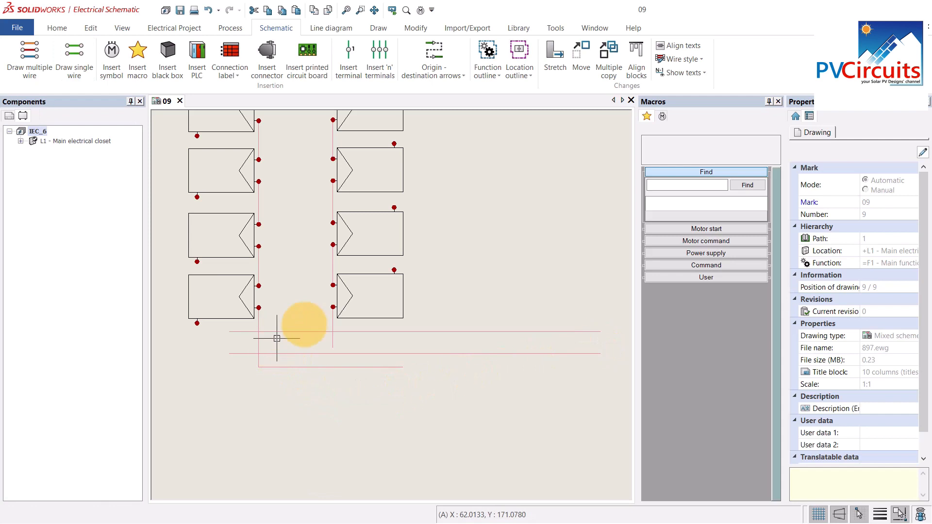
Step: Shorten the upper horizontal output wire to start at the second PV column's vertical lead and trim the lead's end to meet it
{"action": "scroll", "coordinate": [437, 316], "scroll_direction": "down", "scroll_amount": 2}
{"action": "middle_click_drag", "start_coordinate": [443, 312], "coordinate": [441, 297]}
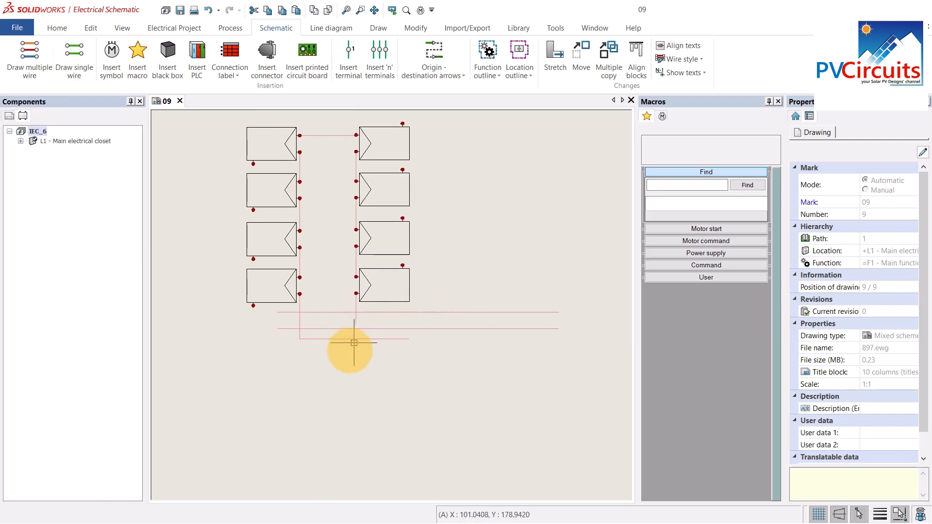
{"action": "scroll", "coordinate": [336, 303], "scroll_direction": "down", "scroll_amount": 2}
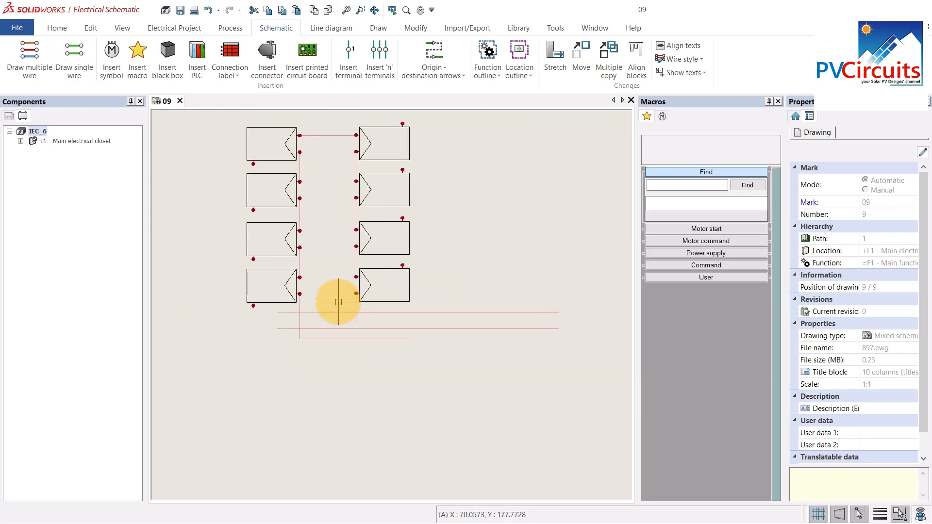
{"action": "scroll", "coordinate": [338, 302], "scroll_direction": "up", "scroll_amount": 5}
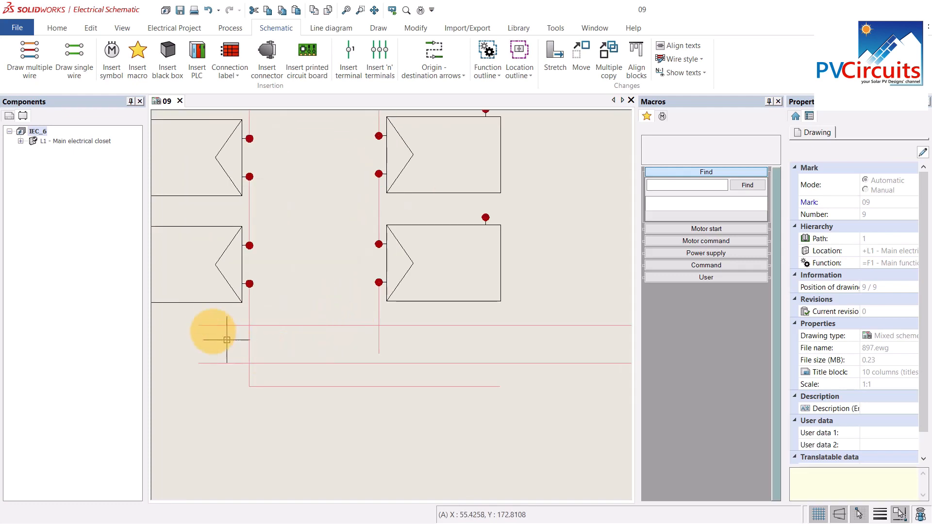
{"action": "left_click", "coordinate": [200, 325]}
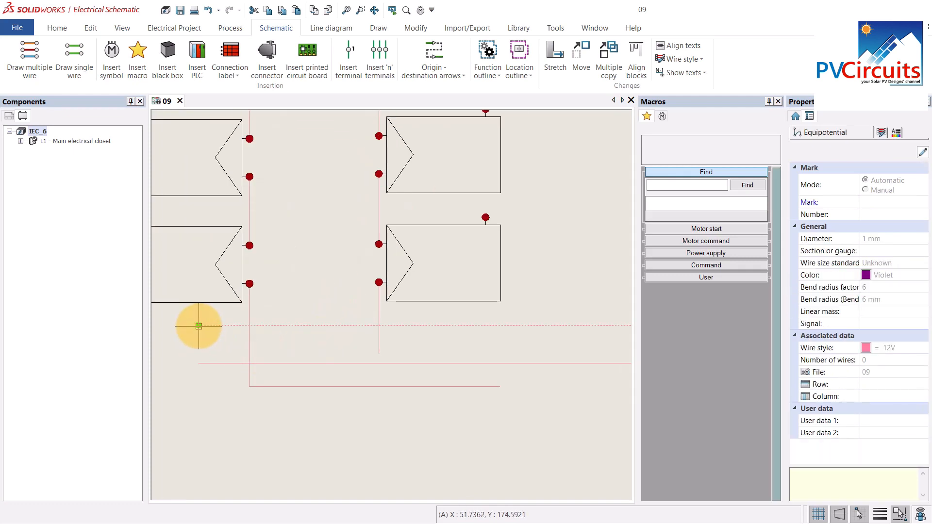
{"action": "left_click_drag", "start_coordinate": [199, 325], "coordinate": [379, 325]}
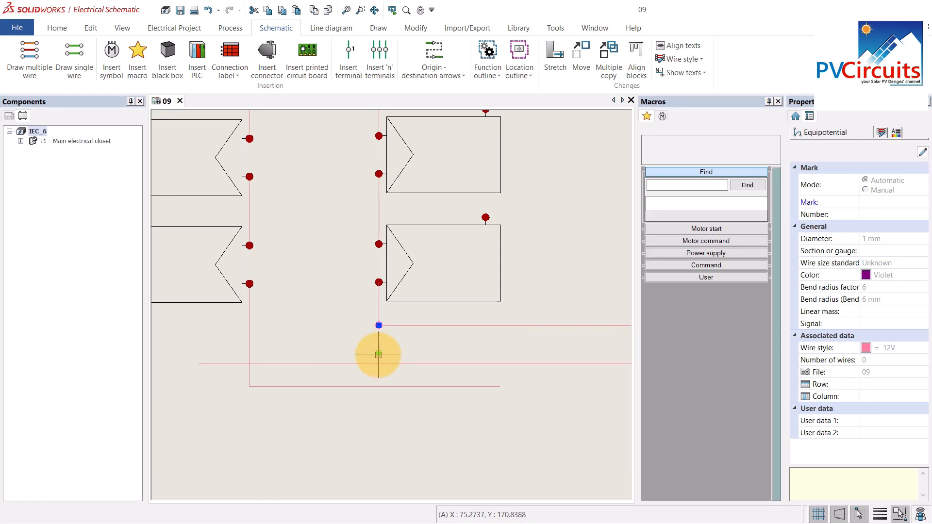
{"action": "left_click", "coordinate": [378, 354]}
{"action": "left_click", "coordinate": [379, 325]}
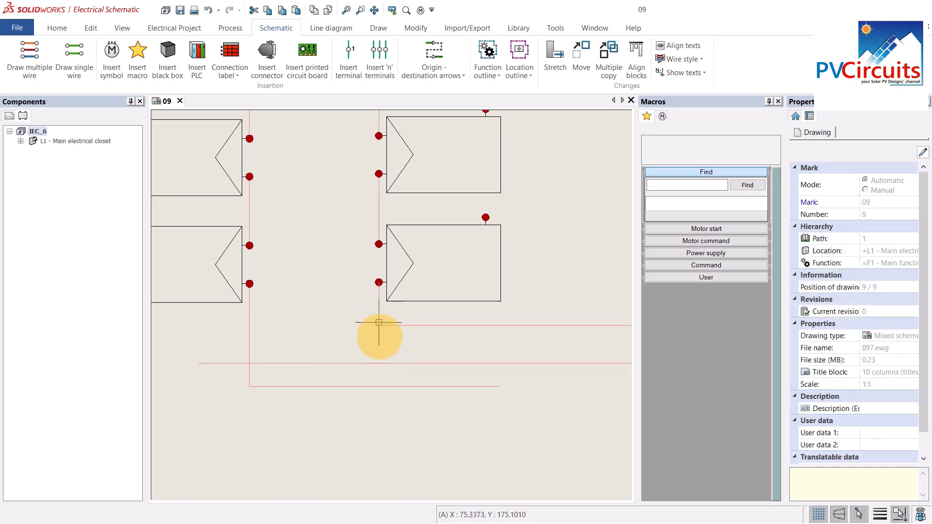
Step: Shorten the lower horizontal output wire so that it starts at the first PV column's vertical lead
{"action": "left_click", "coordinate": [207, 362]}
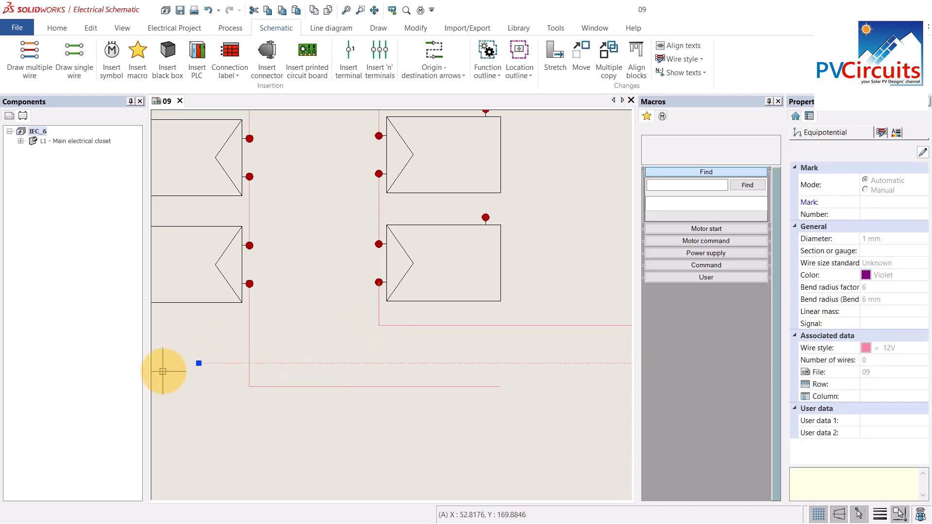
{"action": "left_click", "coordinate": [199, 363]}
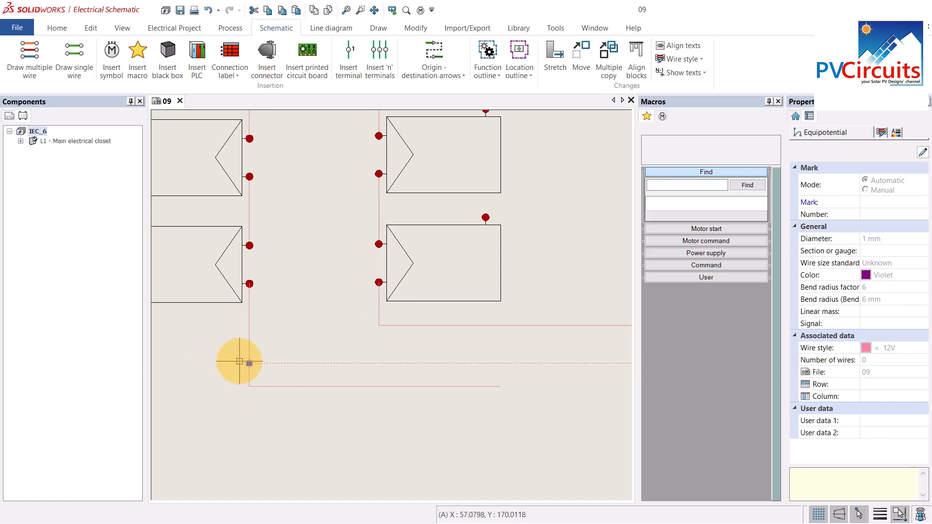
{"action": "left_click", "coordinate": [240, 361]}
{"action": "key", "text": "Escape"}
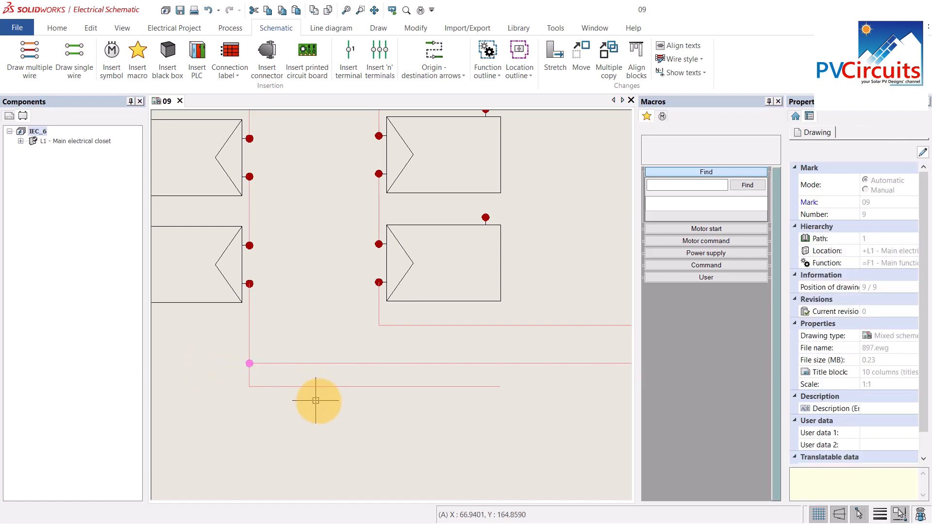
Step: Delete the leftover vertical stub and the old horizontal wire segment below the lower output wire
{"action": "left_click", "coordinate": [250, 384]}
{"action": "key", "text": "Delete"}
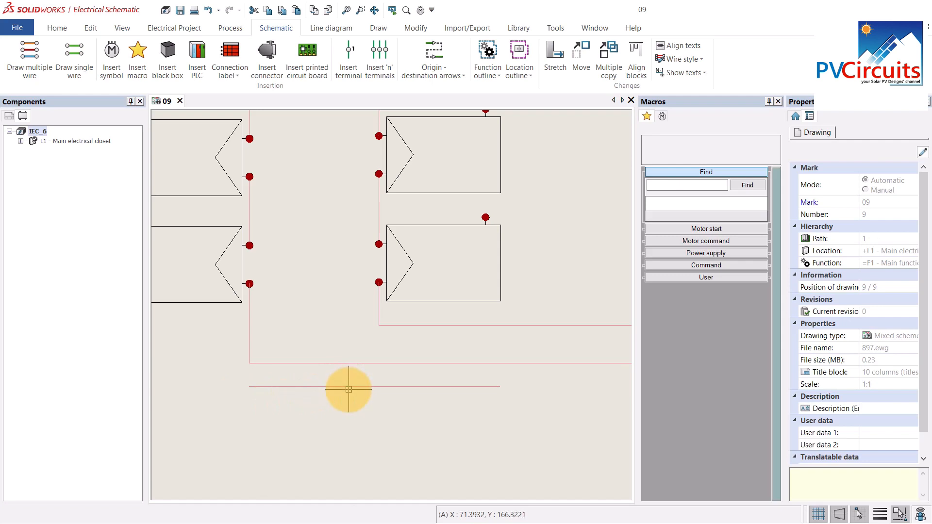
{"action": "left_click", "coordinate": [352, 388]}
{"action": "key", "text": "Delete"}
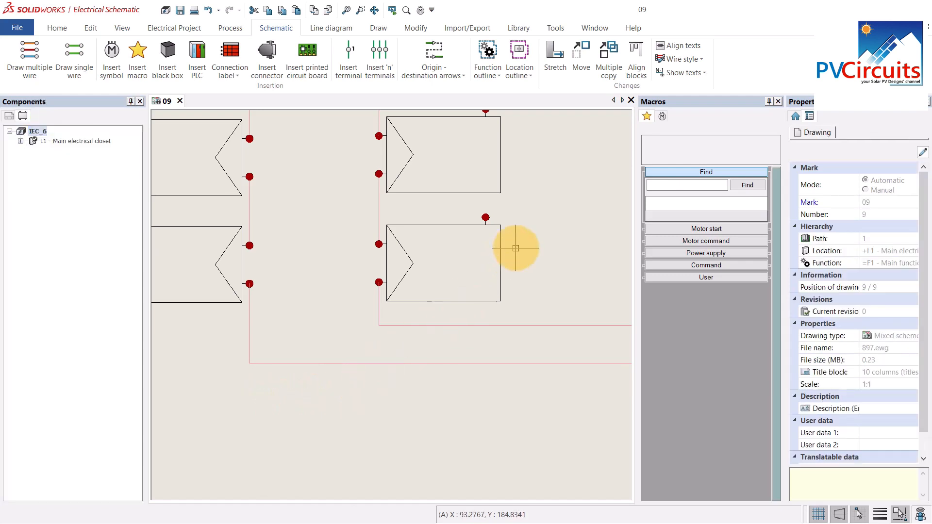
Step: Begin inserting a different symbol and filter the symbol library to any class with the description "swit"
{"action": "scroll", "coordinate": [516, 248], "scroll_direction": "up", "scroll_amount": 5}
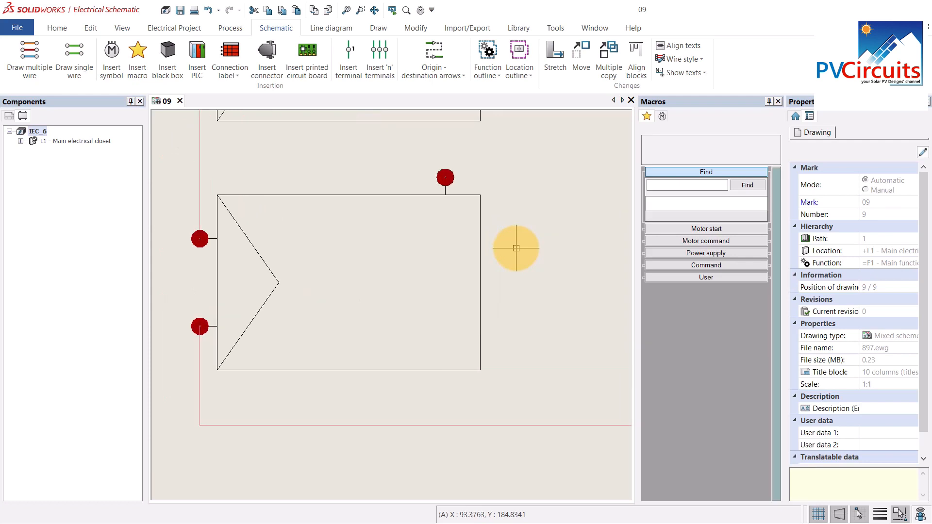
{"action": "scroll", "coordinate": [516, 248], "scroll_direction": "down", "scroll_amount": 5}
{"action": "left_click", "coordinate": [125, 28]}
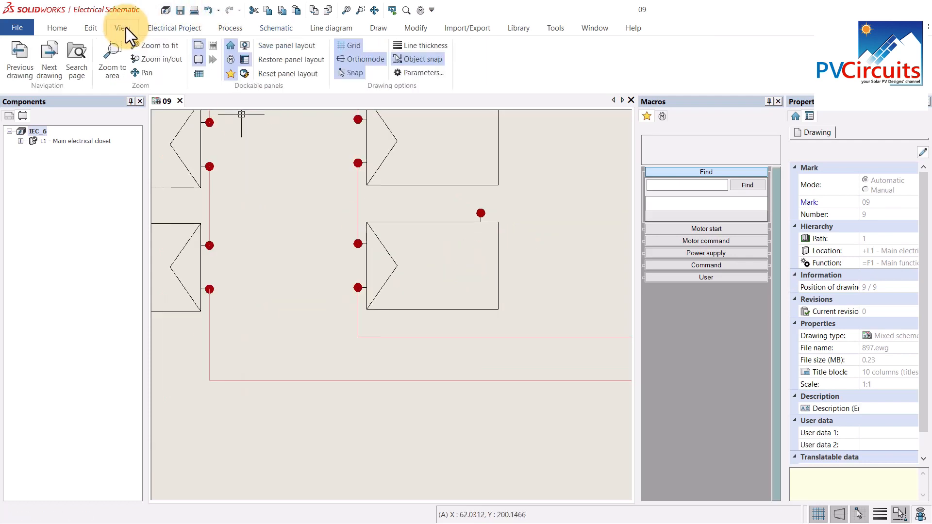
{"action": "left_click", "coordinate": [155, 45]}
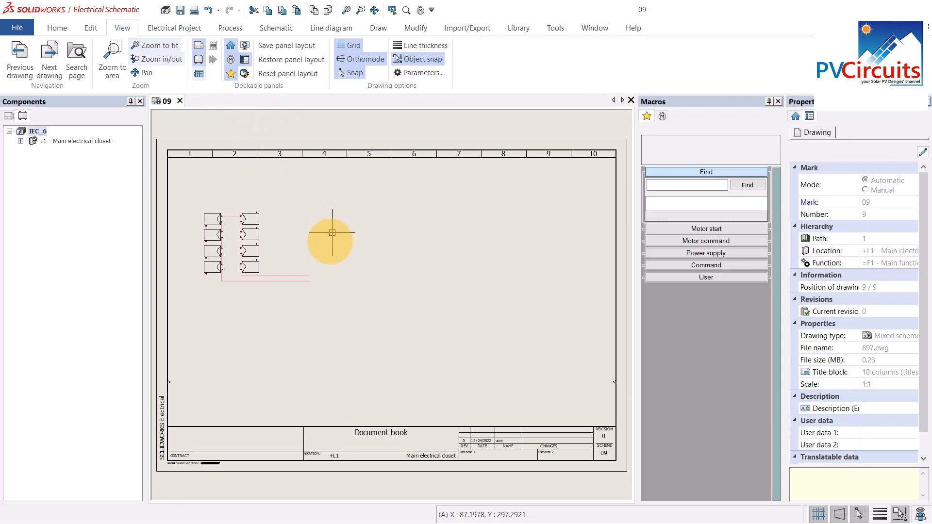
{"action": "scroll", "coordinate": [296, 253], "scroll_direction": "down", "scroll_amount": 3}
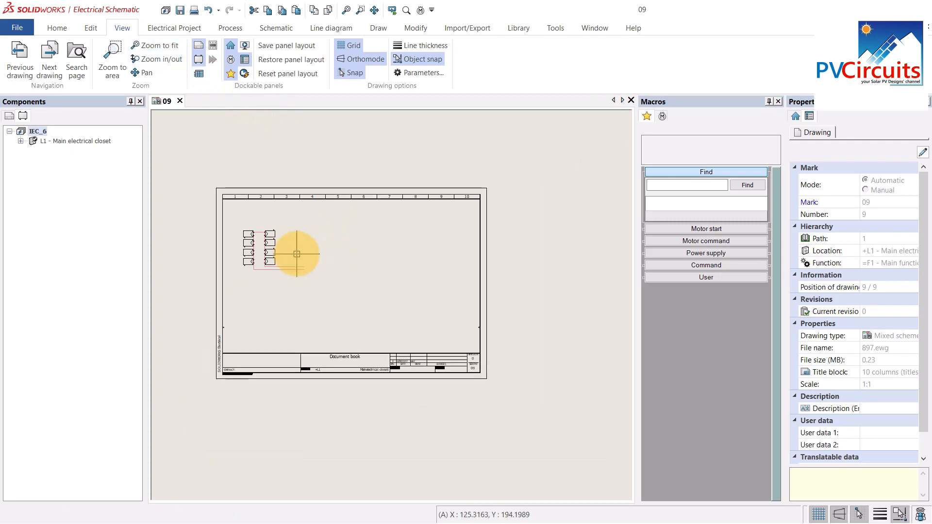
{"action": "scroll", "coordinate": [296, 254], "scroll_direction": "up", "scroll_amount": 5}
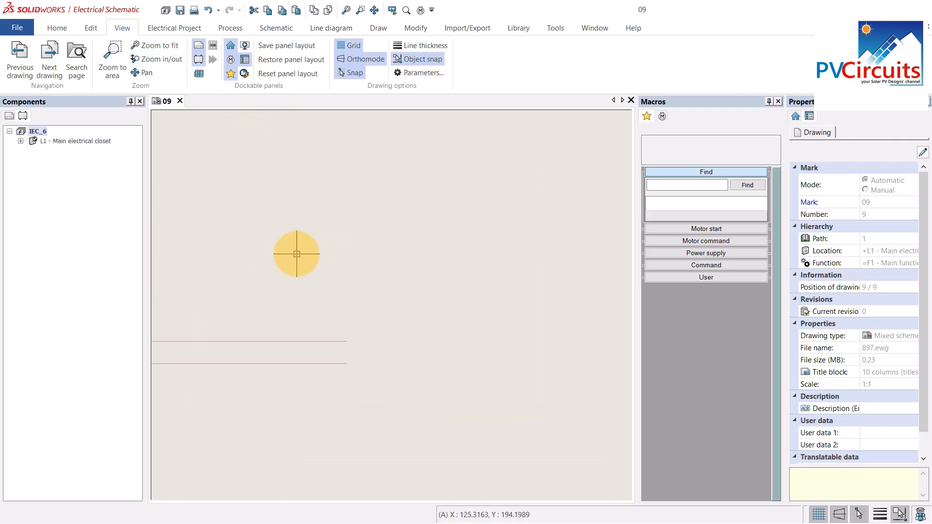
{"action": "mouse_move", "coordinate": [297, 254]}
{"action": "middle_mouse_down"}
{"action": "mouse_move", "coordinate": [402, 198]}
{"action": "mouse_move", "coordinate": [423, 200]}
{"action": "mouse_move", "coordinate": [379, 227]}
{"action": "middle_mouse_up"}
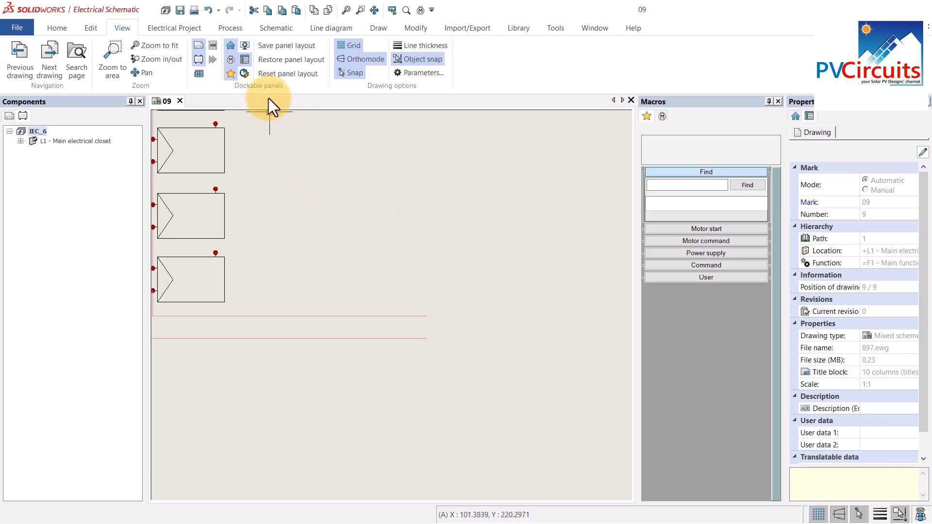
{"action": "left_click", "coordinate": [281, 27]}
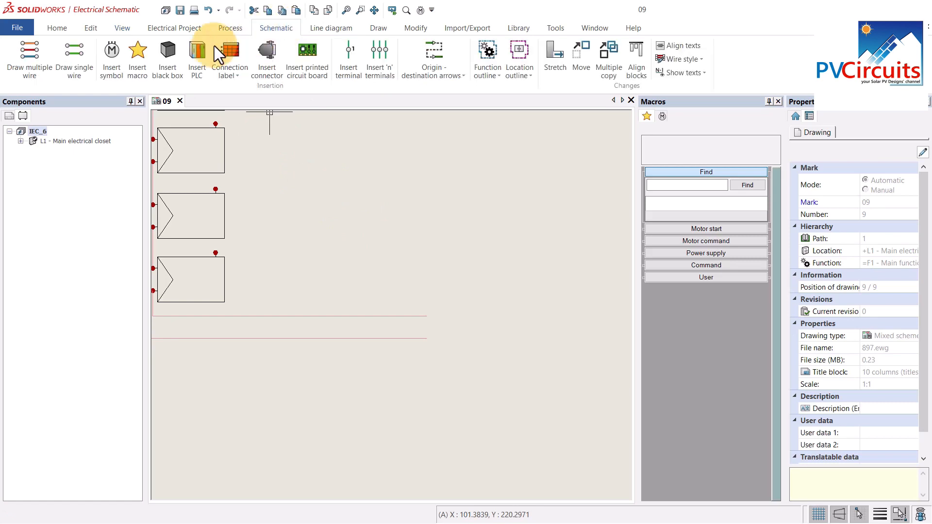
{"action": "left_click", "coordinate": [112, 58]}
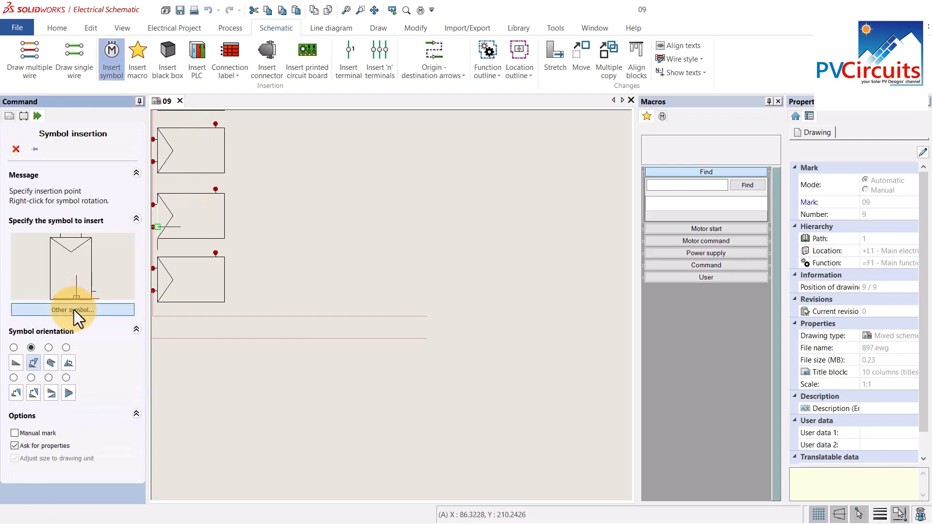
{"action": "left_click", "coordinate": [74, 309]}
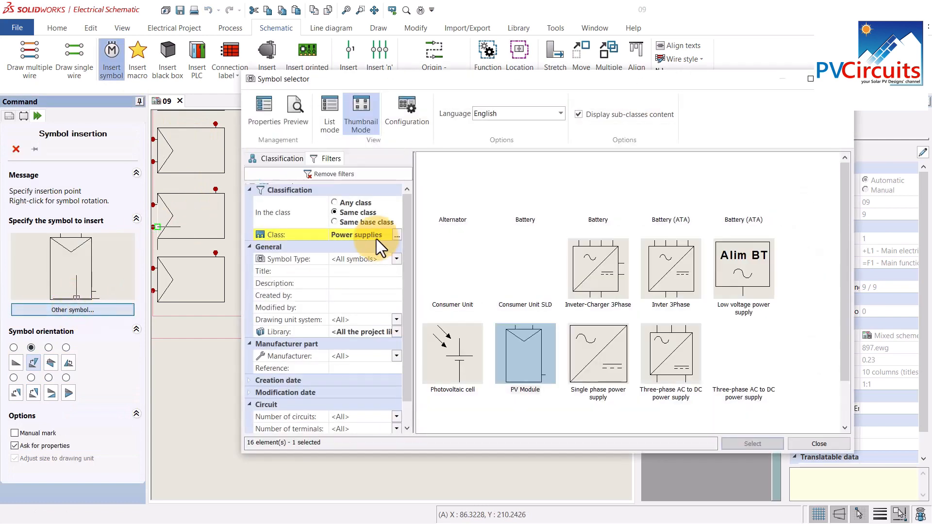
{"action": "left_click", "coordinate": [358, 207]}
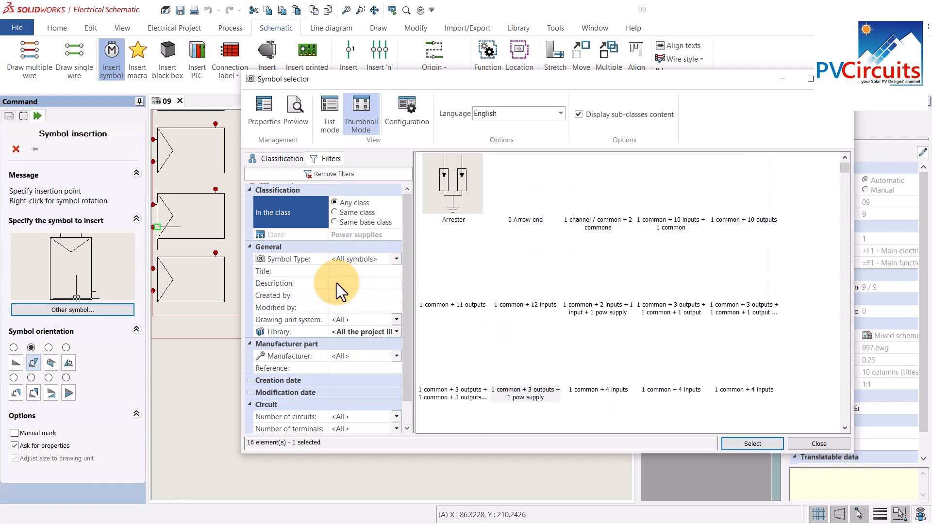
{"action": "left_click", "coordinate": [337, 283]}
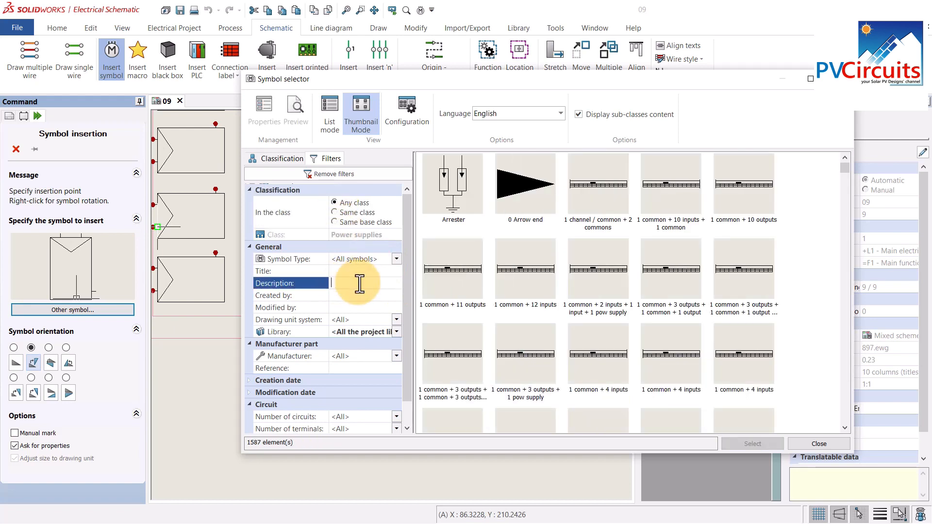
{"action": "type", "text": "swit"}
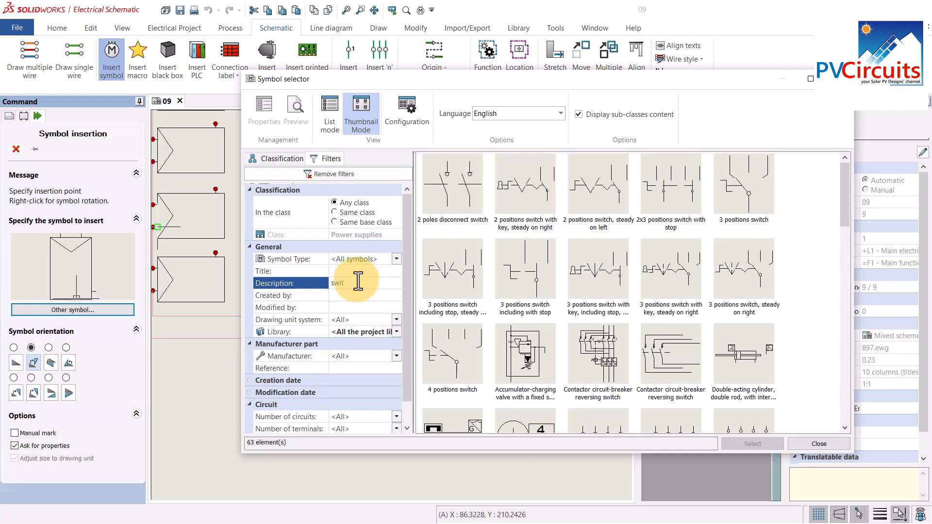
Step: Insert the 2 poles disconnect switch across the two horizontal output wires, accepting its automatic mark and default properties
{"action": "left_click", "coordinate": [459, 189]}
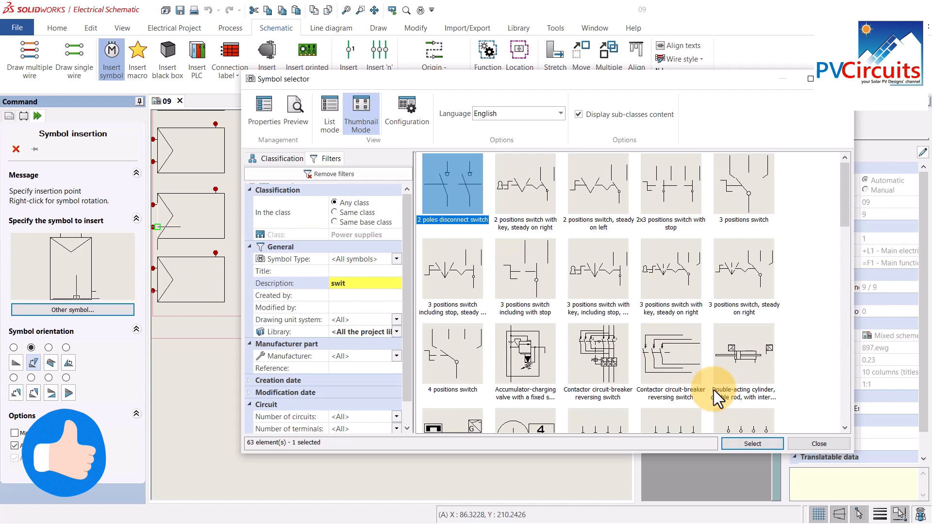
{"action": "left_click", "coordinate": [760, 441]}
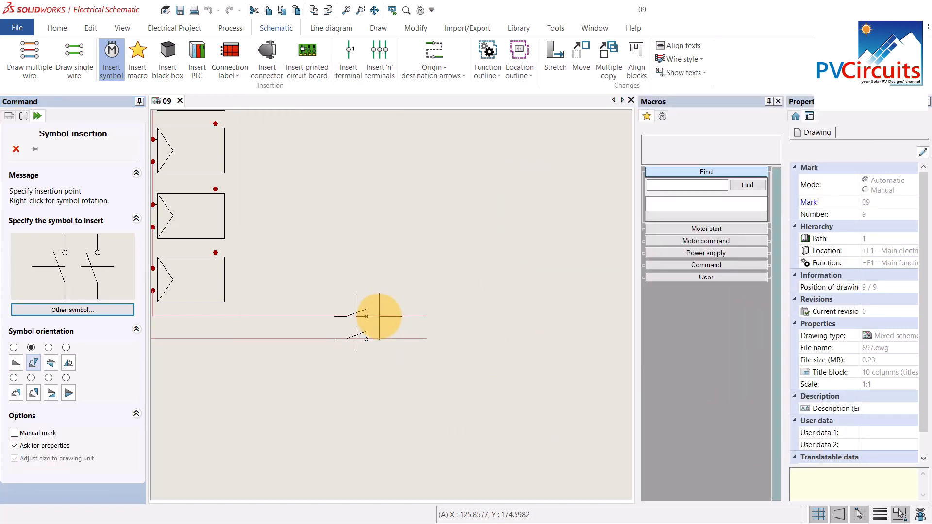
{"action": "left_click", "coordinate": [379, 316]}
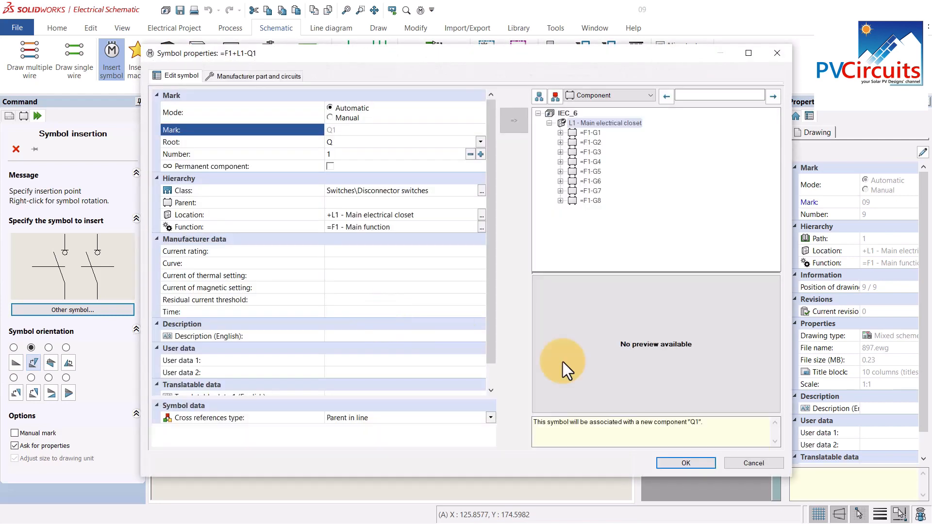
{"action": "left_click", "coordinate": [685, 462]}
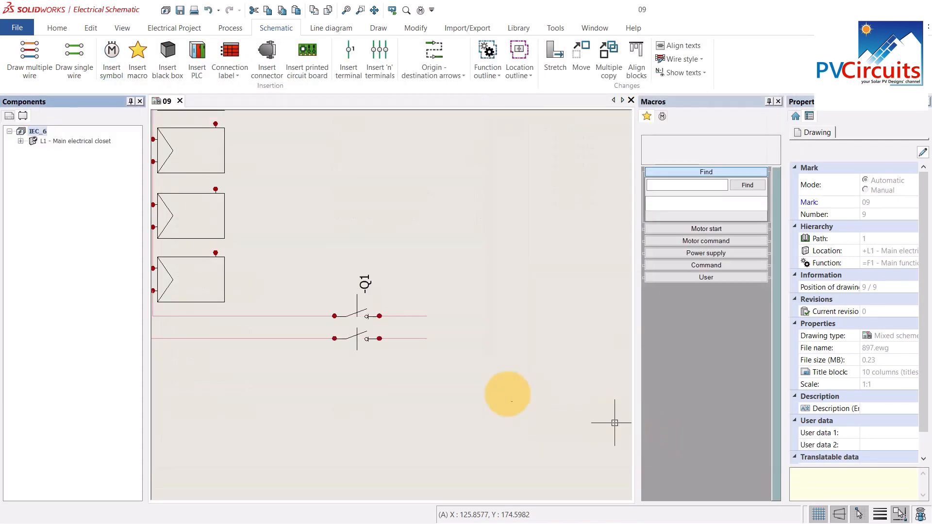
Step: Extend both output wires beyond the disconnect switch with two parallel 12V DC lines spaced 5 apart
{"action": "middle_click_drag", "start_coordinate": [466, 370], "coordinate": [337, 369]}
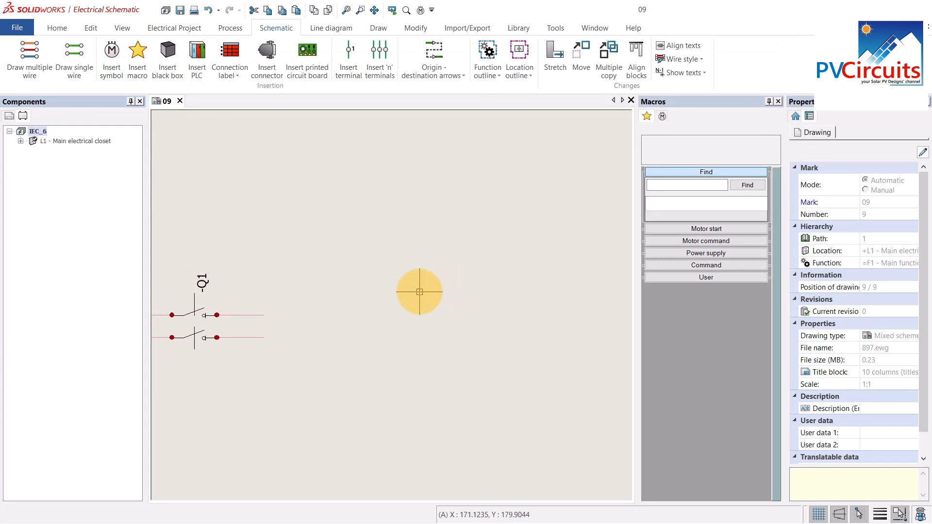
{"action": "left_click", "coordinate": [77, 52]}
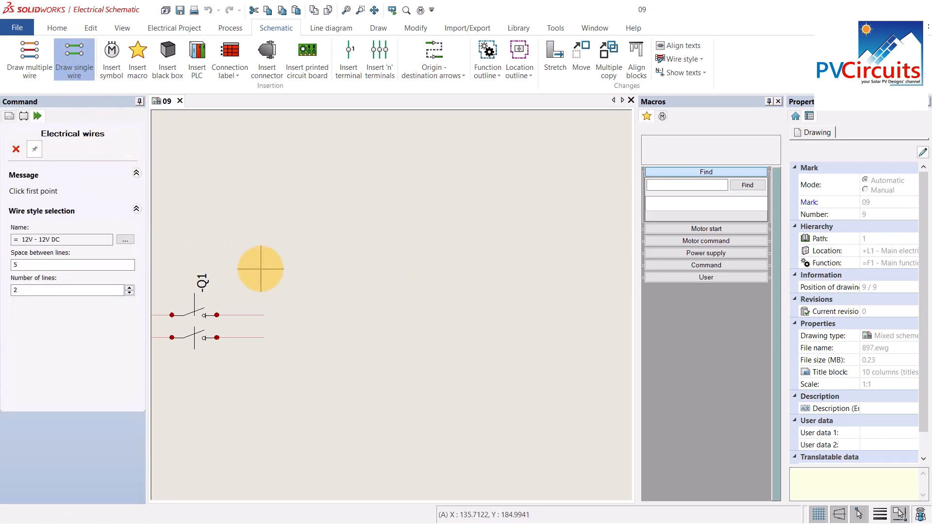
{"action": "left_click", "coordinate": [263, 315]}
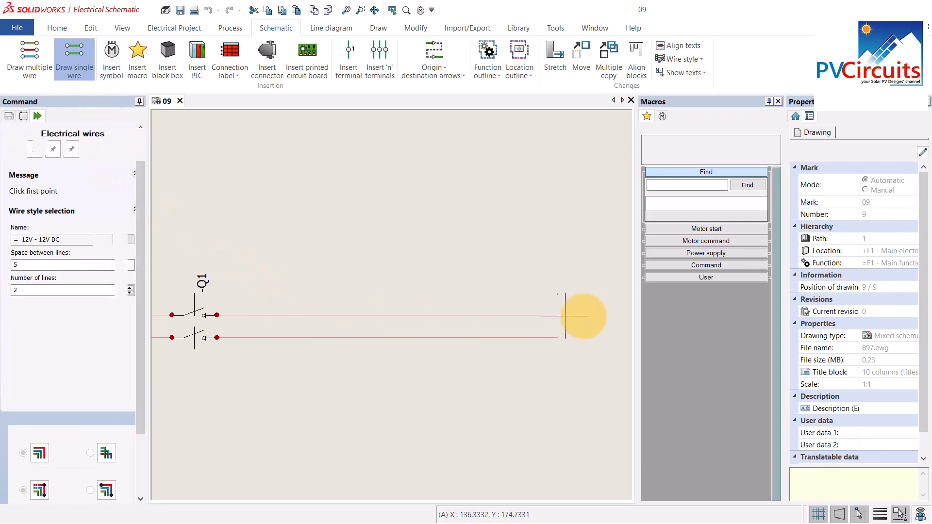
{"action": "left_click", "coordinate": [589, 315]}
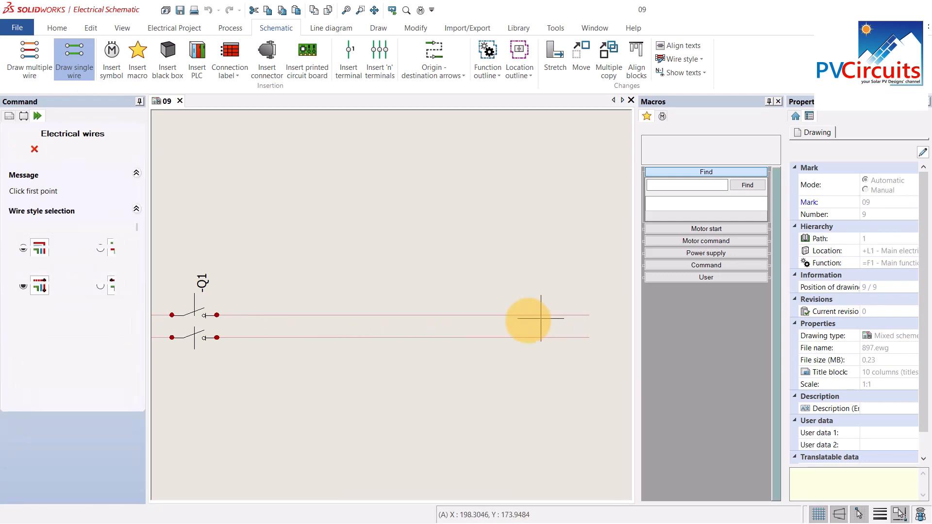
Step: Start another symbol insertion and filter the symbol library to any class with the description "cir"
{"action": "left_click", "coordinate": [111, 52]}
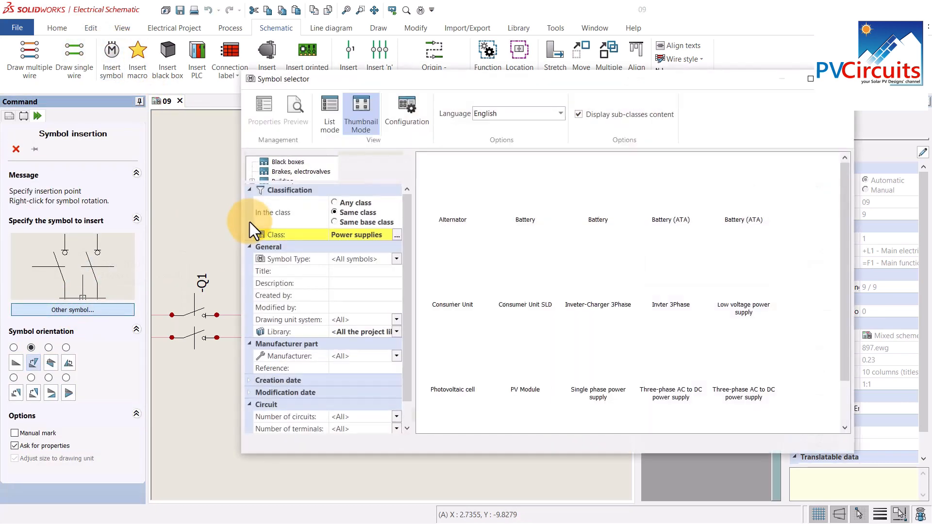
{"action": "left_click", "coordinate": [335, 204]}
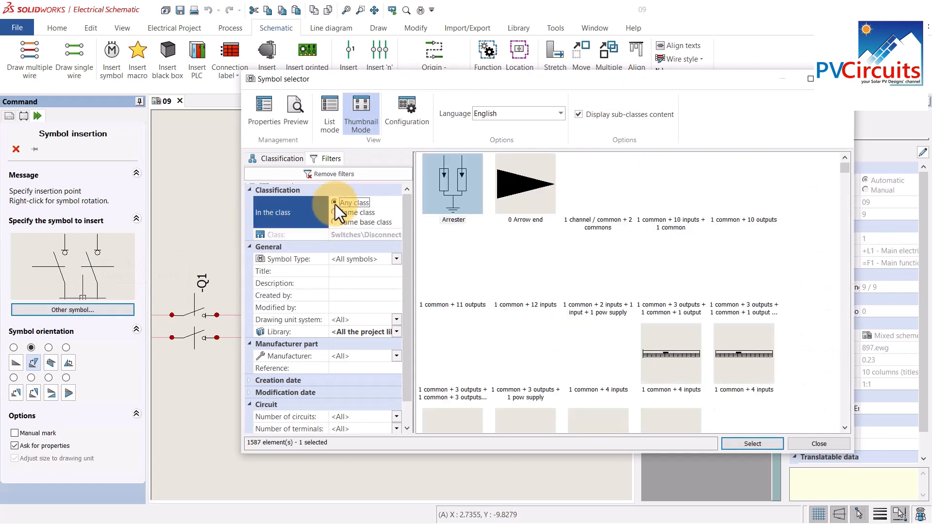
{"action": "left_click", "coordinate": [339, 281]}
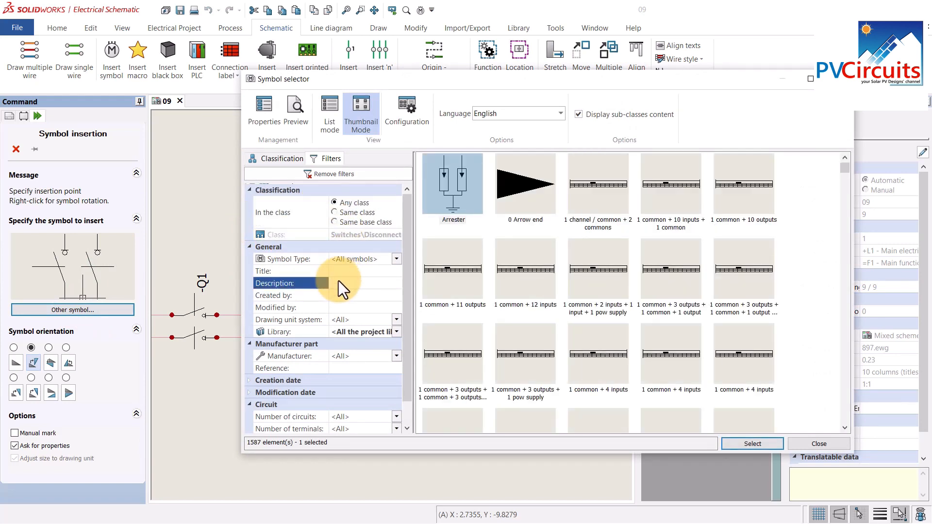
{"action": "type", "text": "cir"}
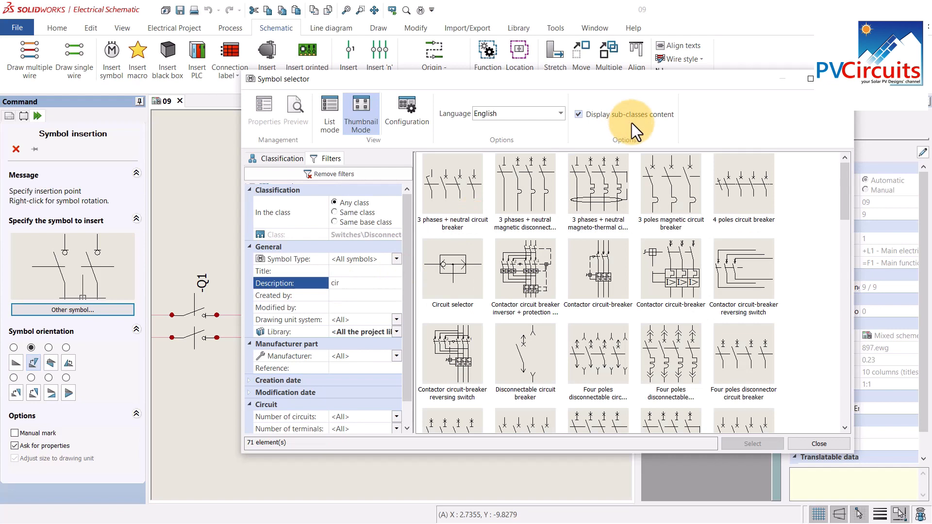
Step: Insert the Two poles magnetic circuit breaker across both output wires after the disconnect switch, accepting its automatic mark and default properties
{"action": "left_click_drag", "start_coordinate": [849, 185], "coordinate": [822, 401]}
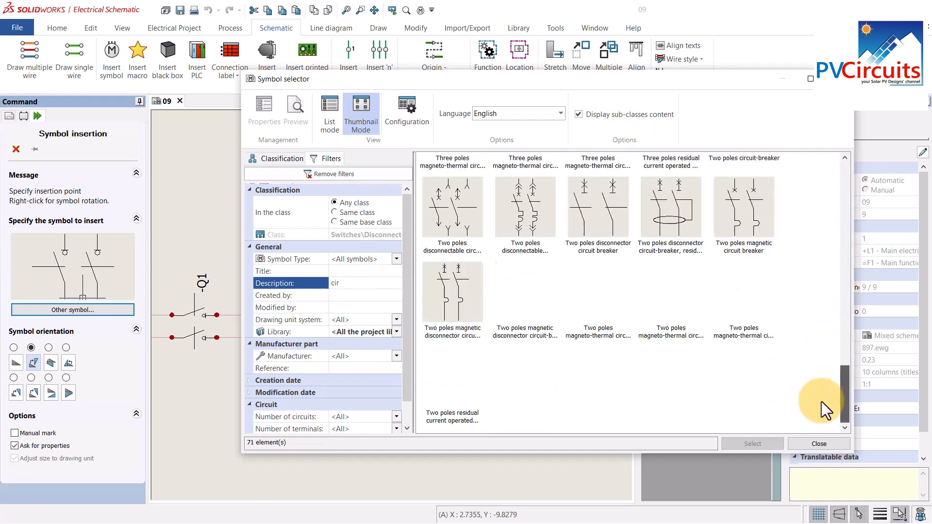
{"action": "scroll", "coordinate": [822, 401], "scroll_direction": "up", "scroll_amount": 1}
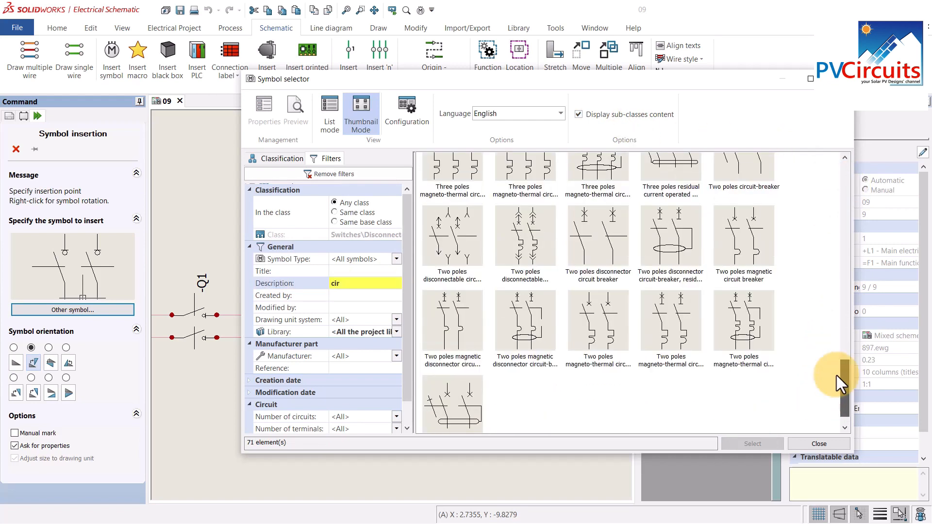
{"action": "left_click", "coordinate": [745, 246]}
{"action": "left_click", "coordinate": [753, 443]}
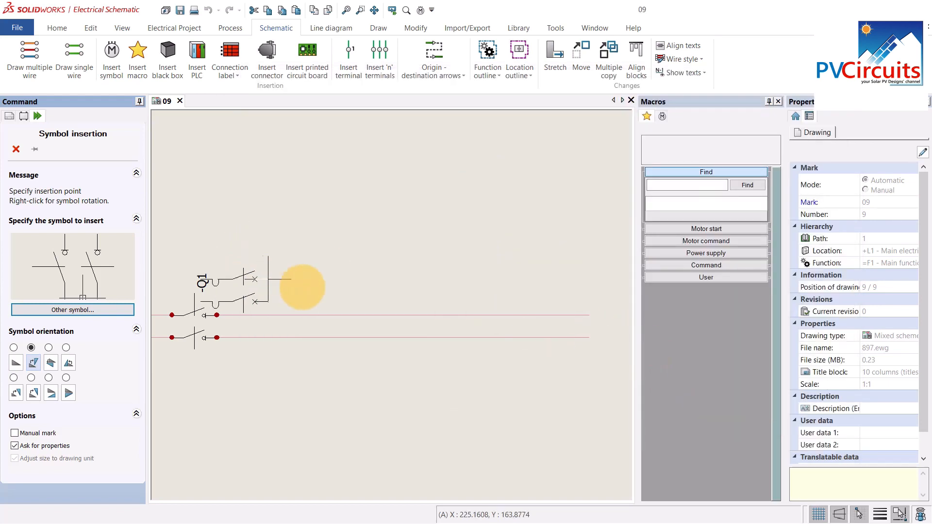
{"action": "right_click", "coordinate": [318, 293]}
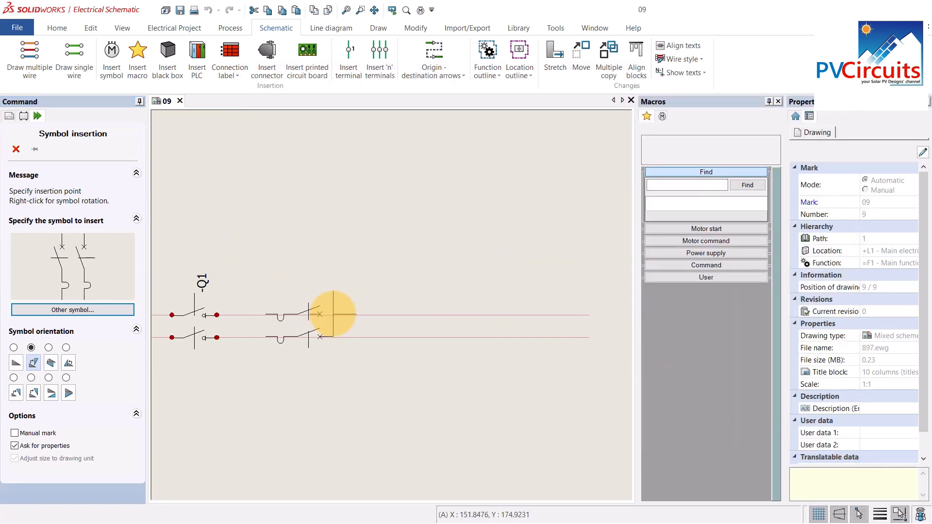
{"action": "left_click", "coordinate": [333, 315]}
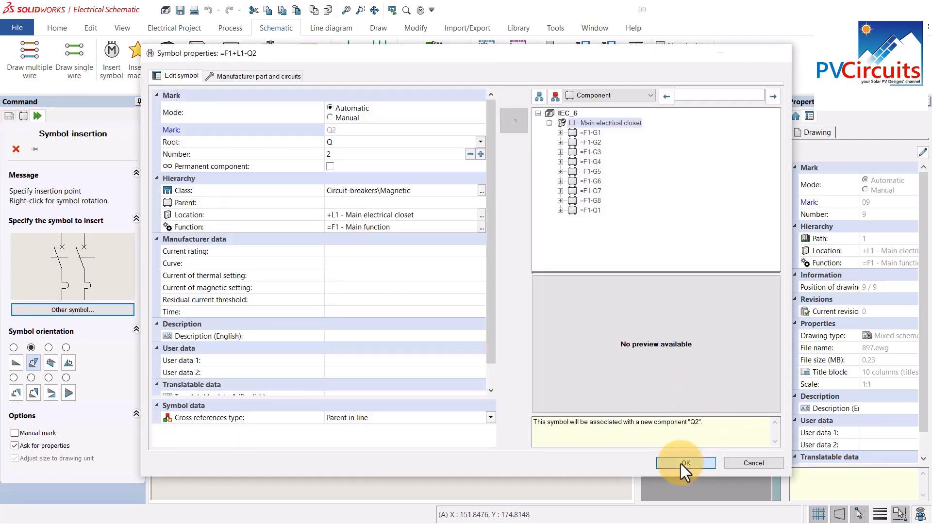
{"action": "left_click", "coordinate": [685, 463]}
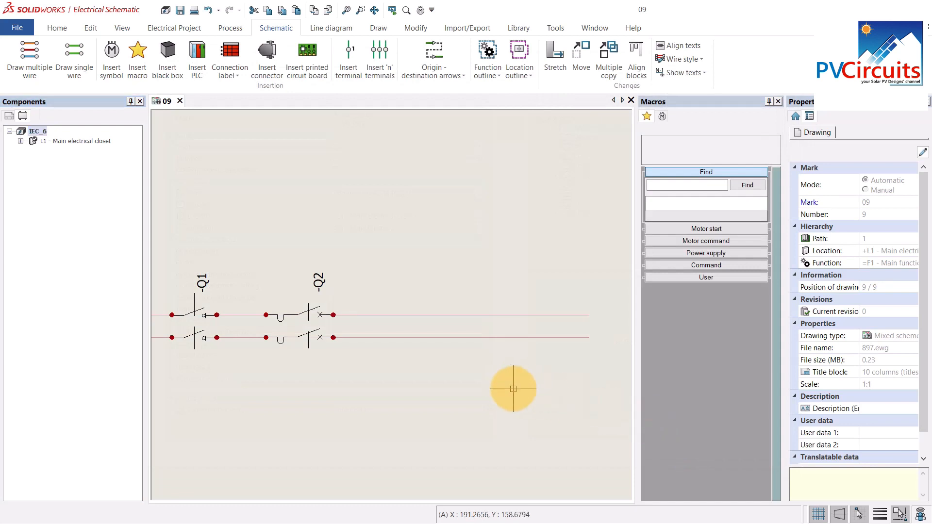
Step: Begin another symbol insertion, widen the symbol library filter to any class and choose the Arrester symbol
{"action": "middle_click_drag", "start_coordinate": [514, 388], "coordinate": [475, 356]}
{"action": "left_click", "coordinate": [112, 59]}
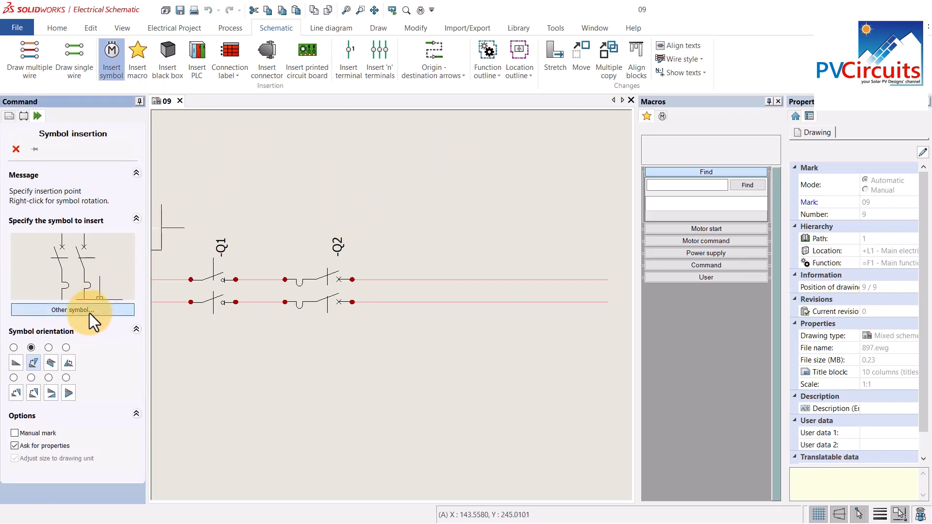
{"action": "left_click", "coordinate": [90, 312]}
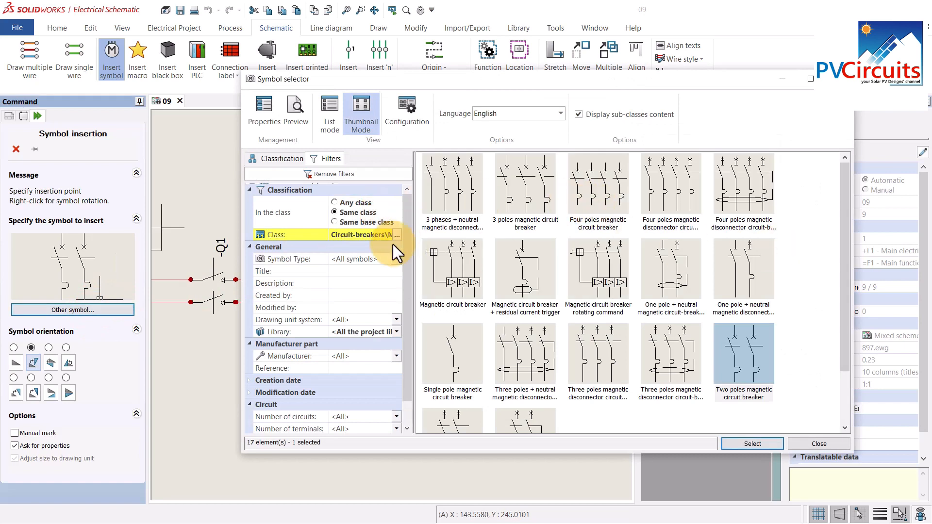
{"action": "left_click", "coordinate": [336, 202]}
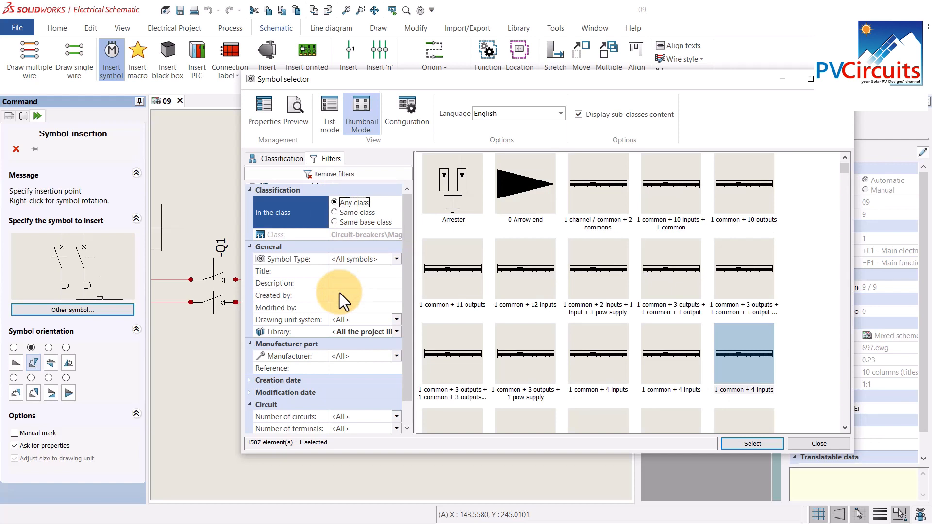
{"action": "left_click", "coordinate": [460, 190]}
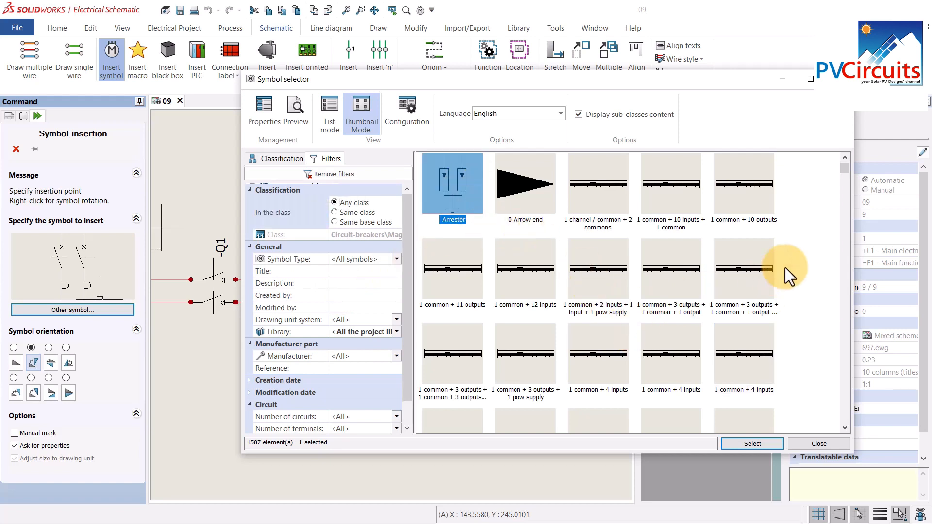
{"action": "left_click", "coordinate": [749, 443]}
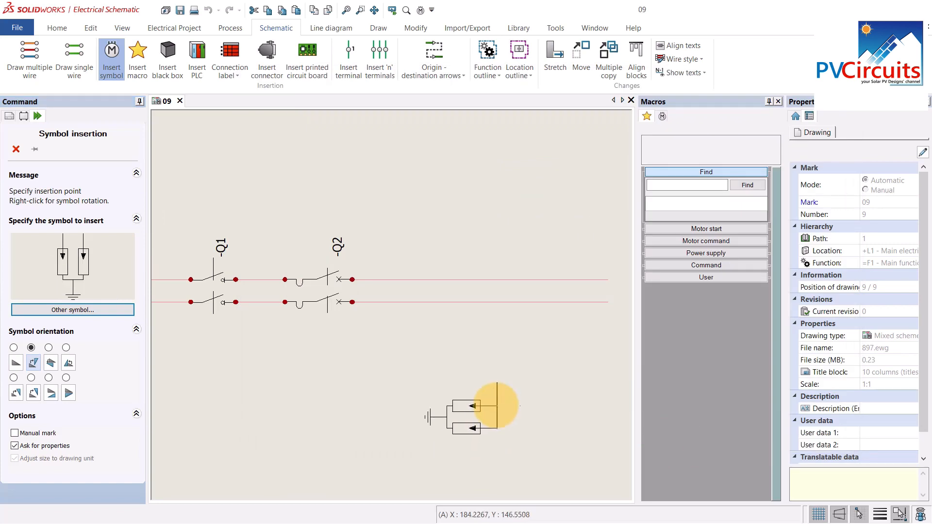
Step: Place the arrester upright below the output wires past the circuit breaker, with its ground end downward, accepting the default properties
{"action": "right_click", "coordinate": [487, 331]}
{"action": "right_click", "coordinate": [487, 331]}
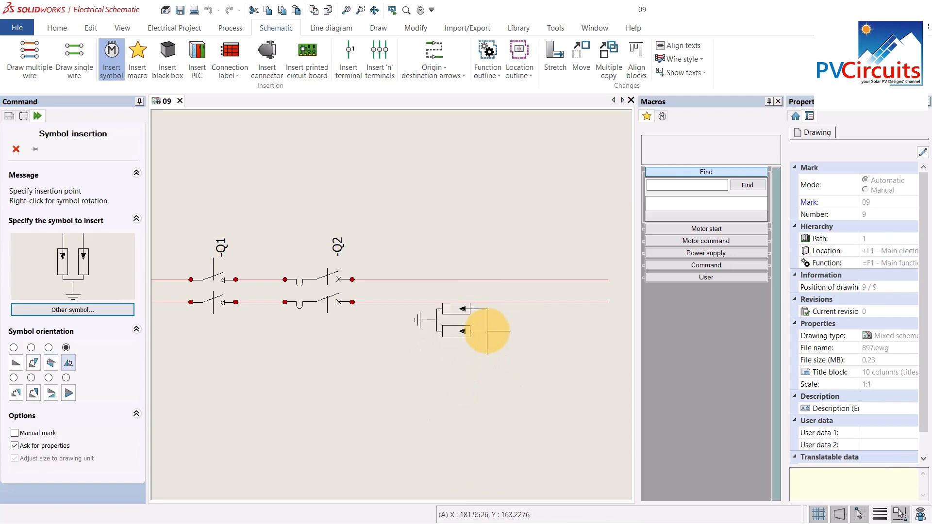
{"action": "right_click", "coordinate": [487, 331]}
{"action": "right_click", "coordinate": [484, 333]}
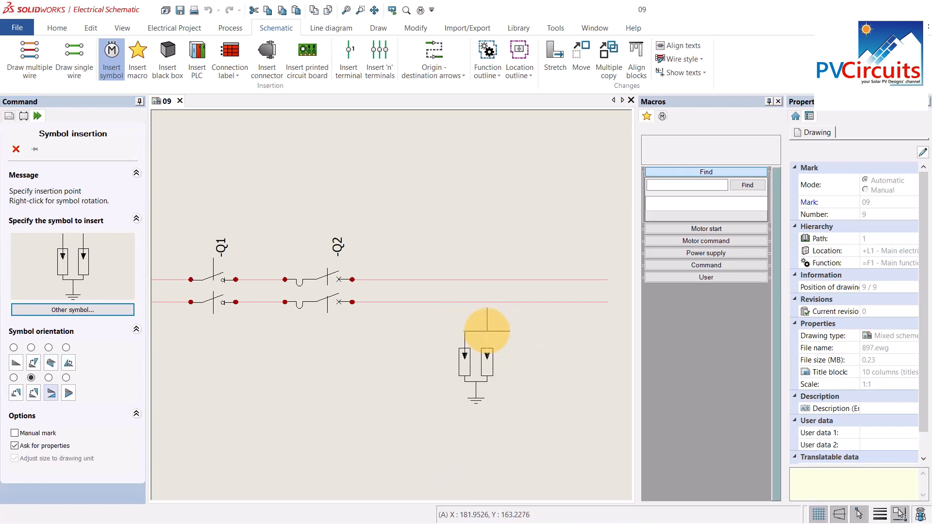
{"action": "left_click", "coordinate": [444, 332]}
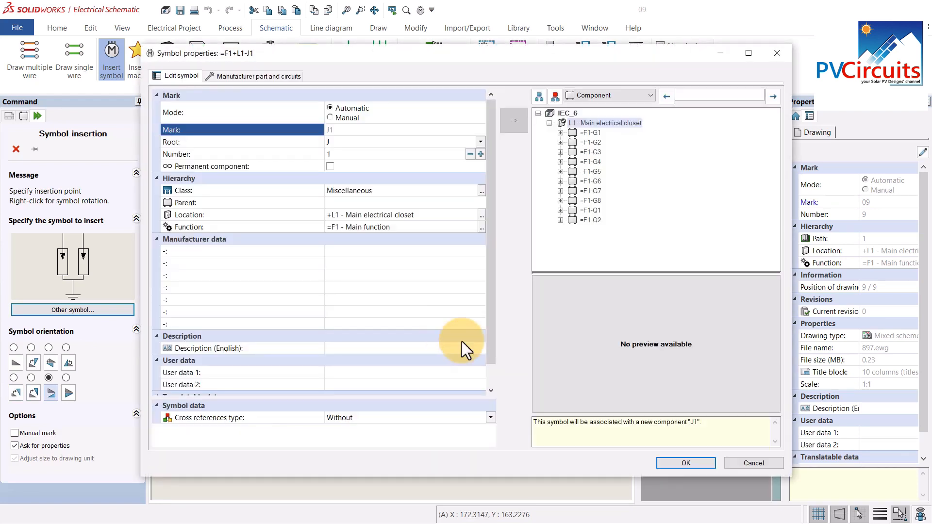
{"action": "left_click", "coordinate": [689, 462]}
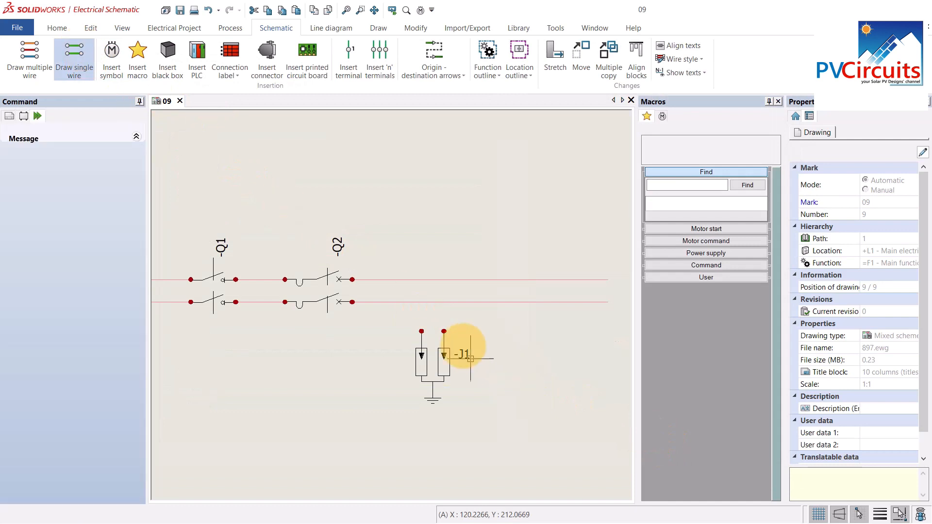
Step: Reduce the 12V DC wire to 1 line and connect the arrester's left terminal to the upper output wire
{"action": "left_click", "coordinate": [429, 297]}
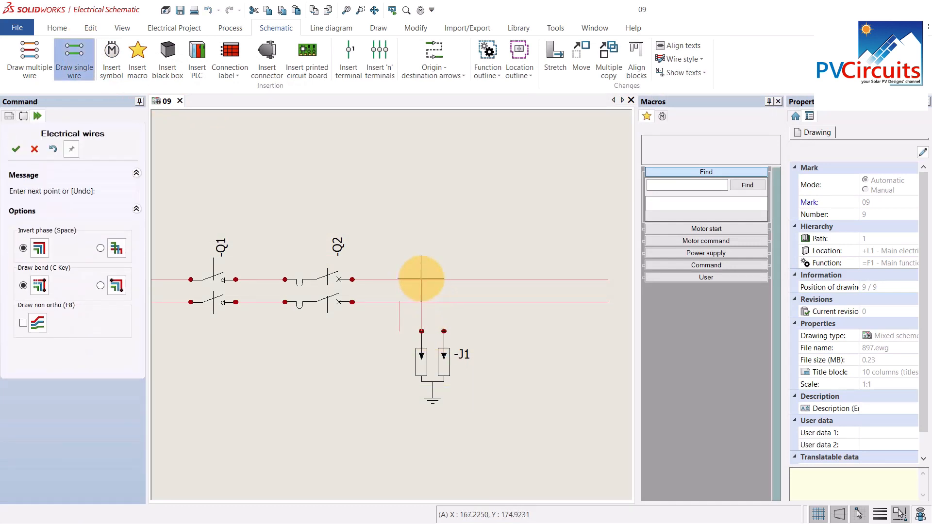
{"action": "key", "text": "Escape"}
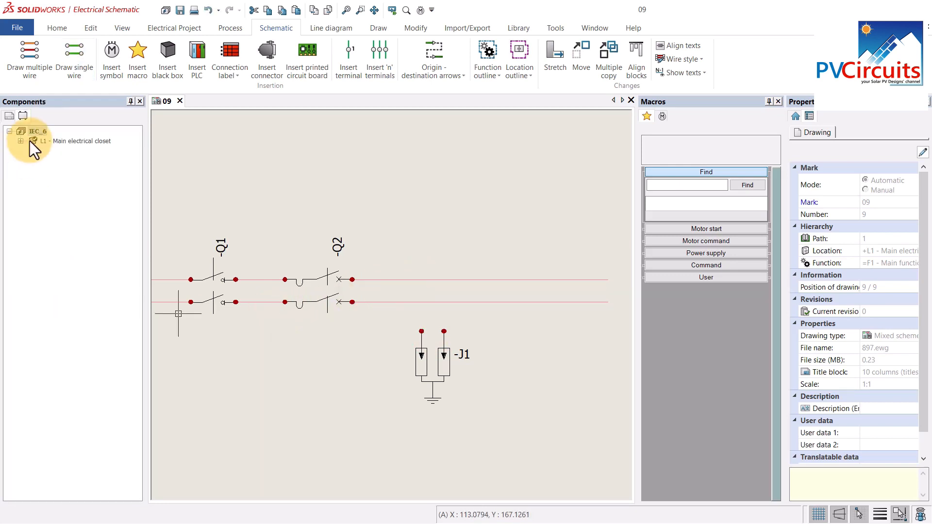
{"action": "left_click", "coordinate": [60, 56]}
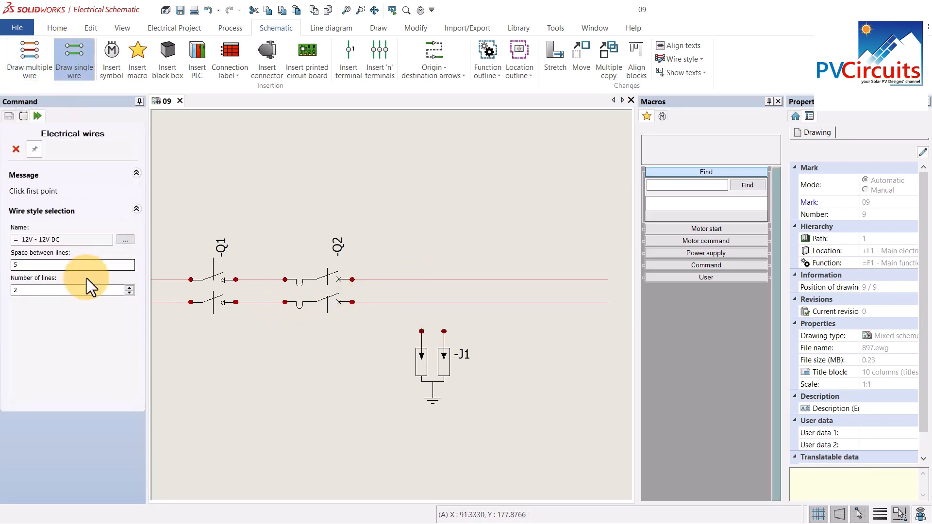
{"action": "left_click", "coordinate": [129, 292]}
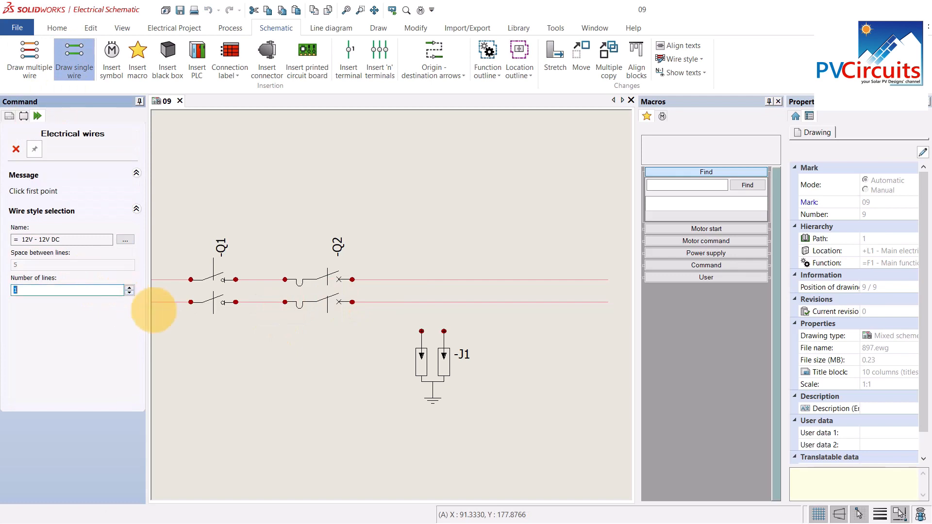
{"action": "left_click", "coordinate": [422, 331]}
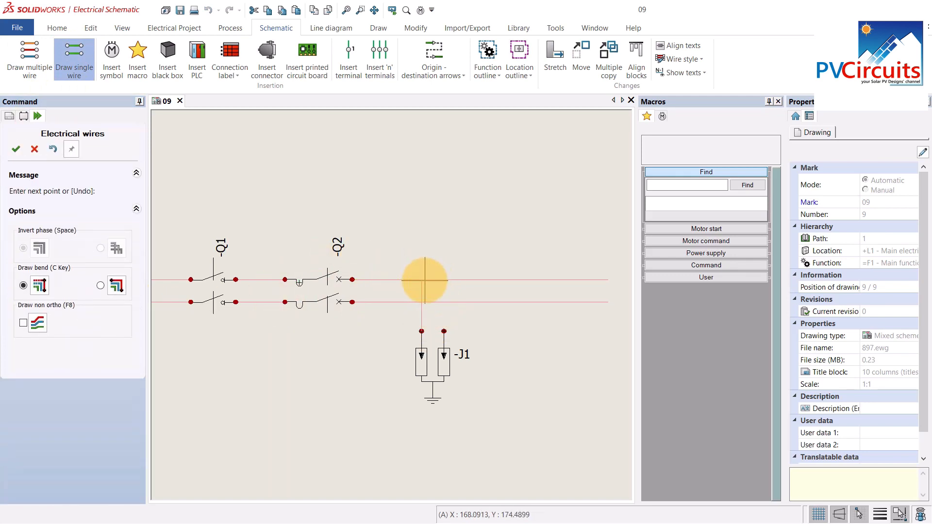
{"action": "left_click", "coordinate": [424, 280]}
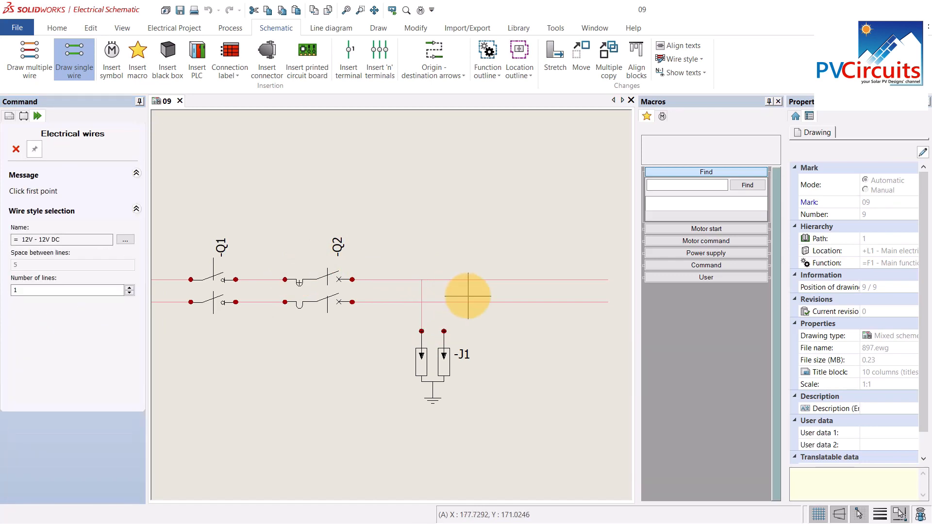
Step: Connect the arrester's right terminal to the lower output wire with a single 12V DC wire
{"action": "left_click", "coordinate": [443, 331]}
{"action": "left_click", "coordinate": [443, 331]}
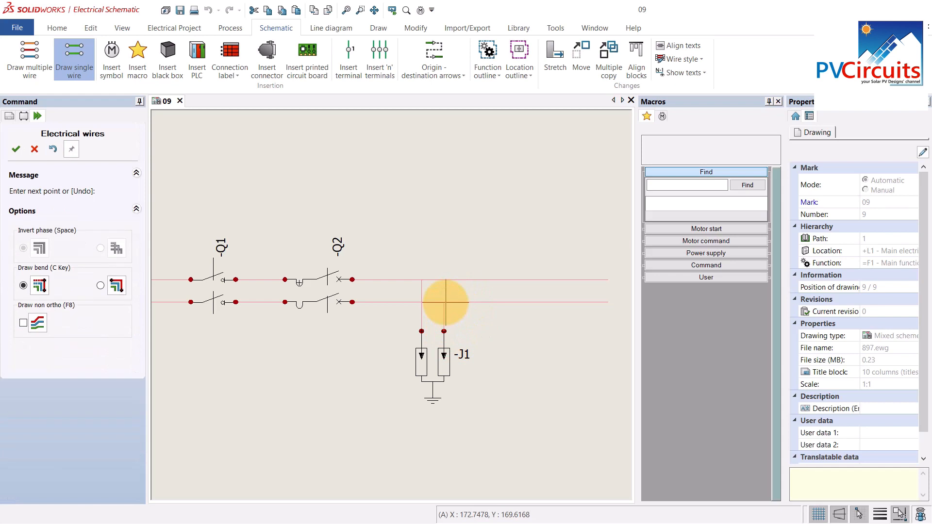
{"action": "left_click", "coordinate": [445, 302]}
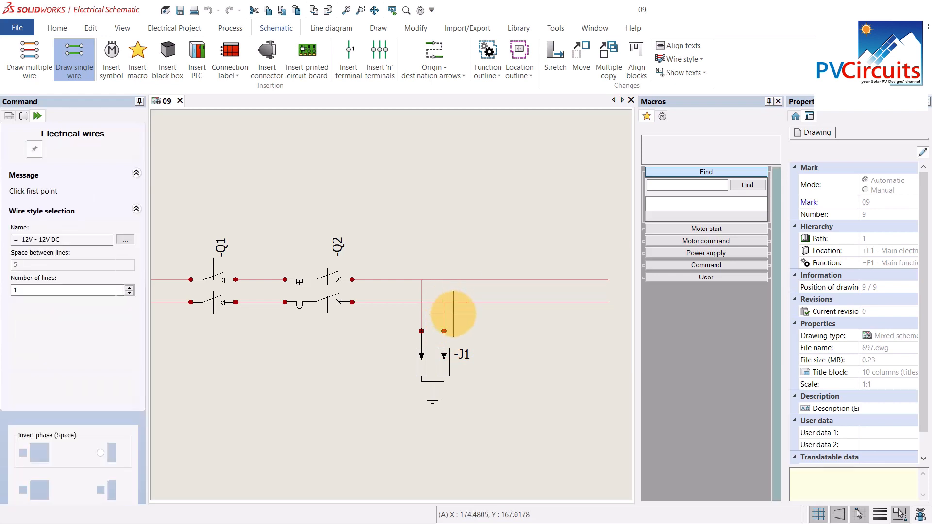
{"action": "key", "text": "Escape"}
Step: Begin another symbol insertion, filter any class by the description "inv" and choose the Inveter-Charger 3Phase symbol
{"action": "middle_click_drag", "start_coordinate": [481, 335], "coordinate": [377, 327]}
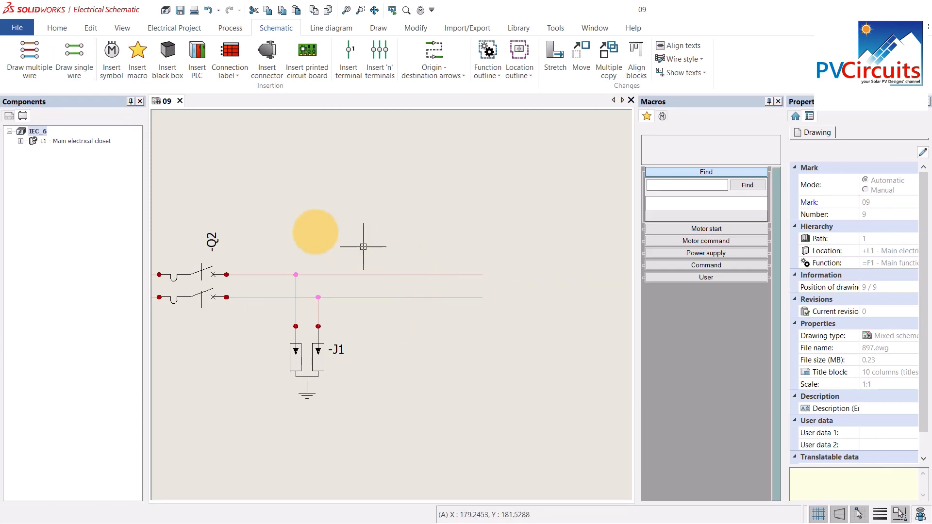
{"action": "left_click", "coordinate": [110, 58]}
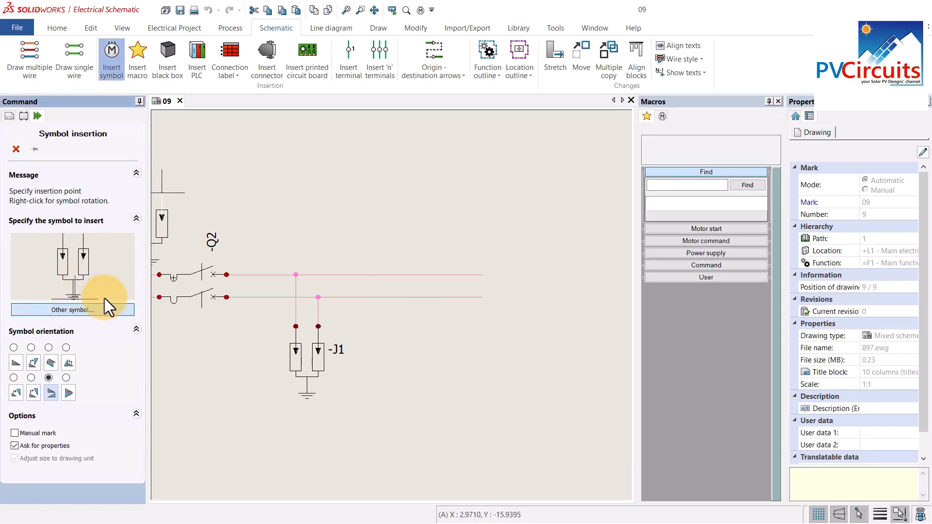
{"action": "left_click", "coordinate": [104, 308]}
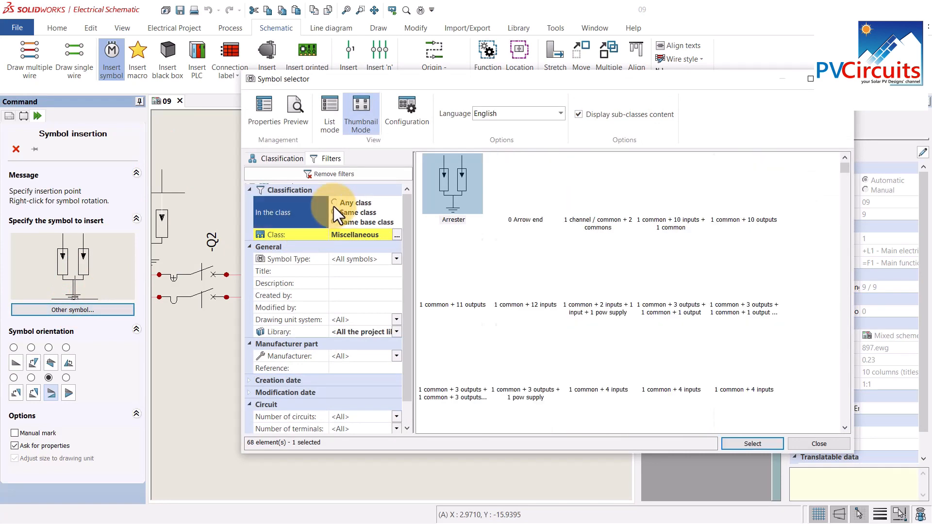
{"action": "left_click", "coordinate": [334, 203]}
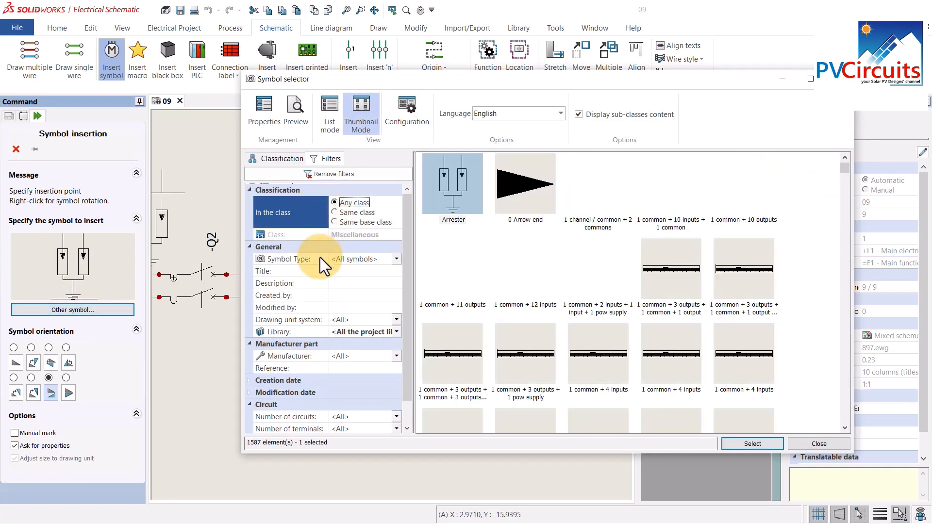
{"action": "left_click", "coordinate": [339, 283]}
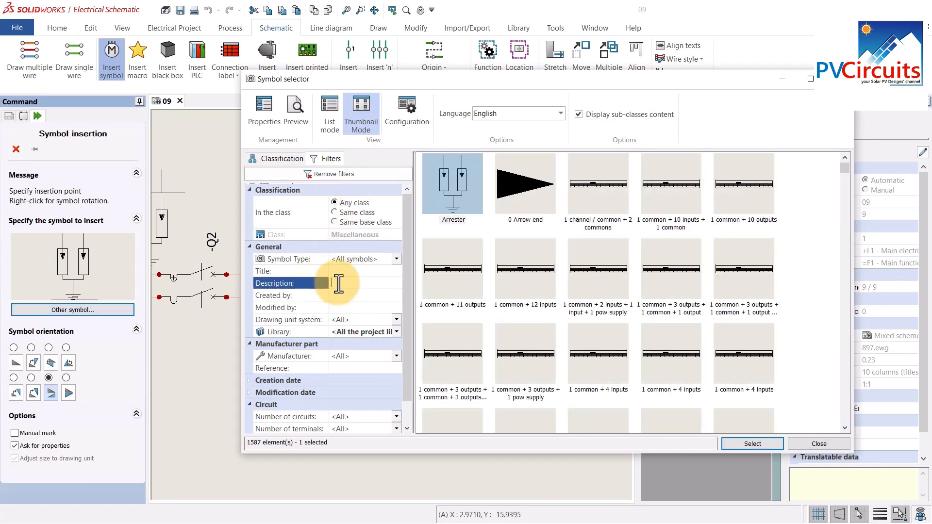
{"action": "type", "text": "inv"}
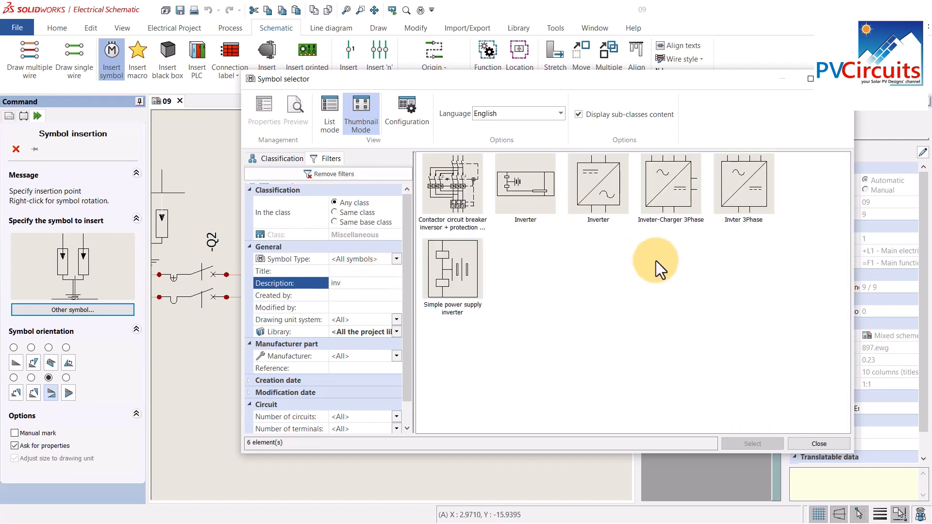
{"action": "left_click", "coordinate": [668, 194]}
{"action": "left_click", "coordinate": [750, 446]}
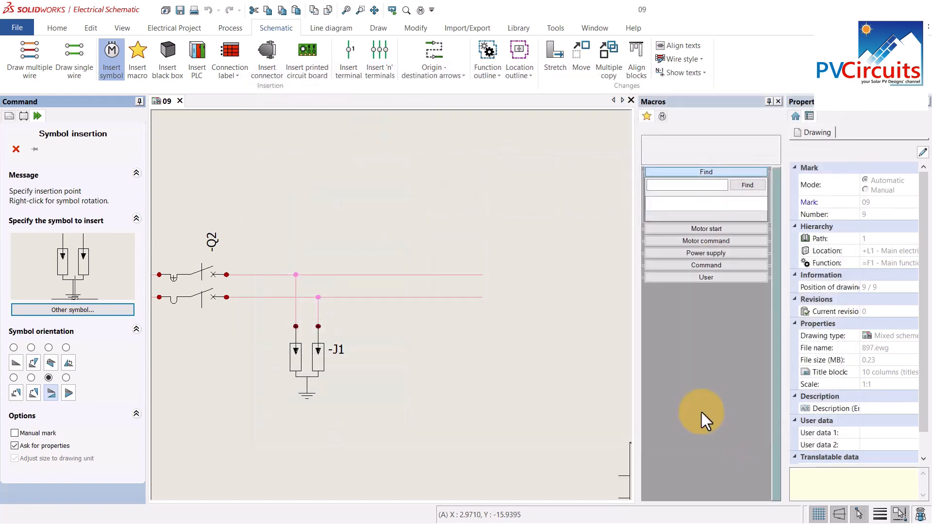
Step: Place the inverter-charger over the output wires' free ends, rotated so its four-terminal side faces away from the arrester, accepting the default properties
{"action": "right_click", "coordinate": [526, 297]}
{"action": "right_click", "coordinate": [526, 297]}
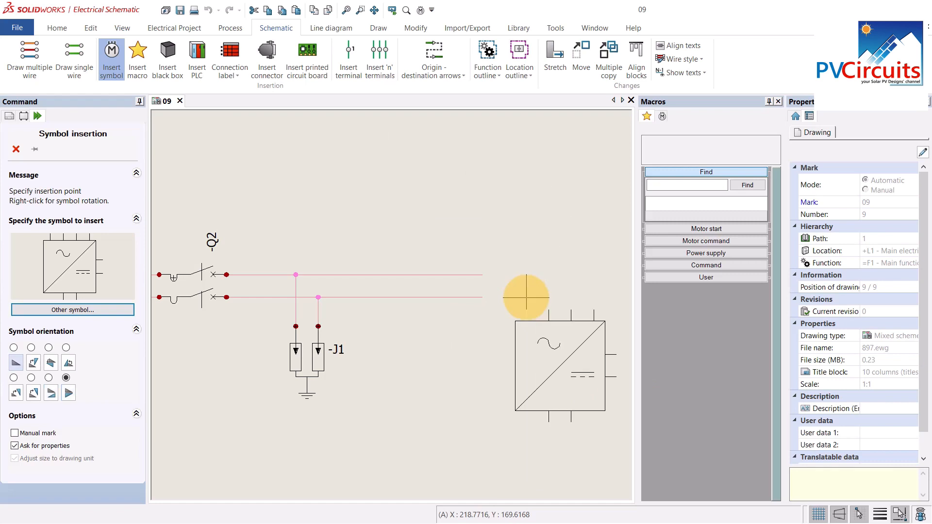
{"action": "right_click", "coordinate": [527, 297]}
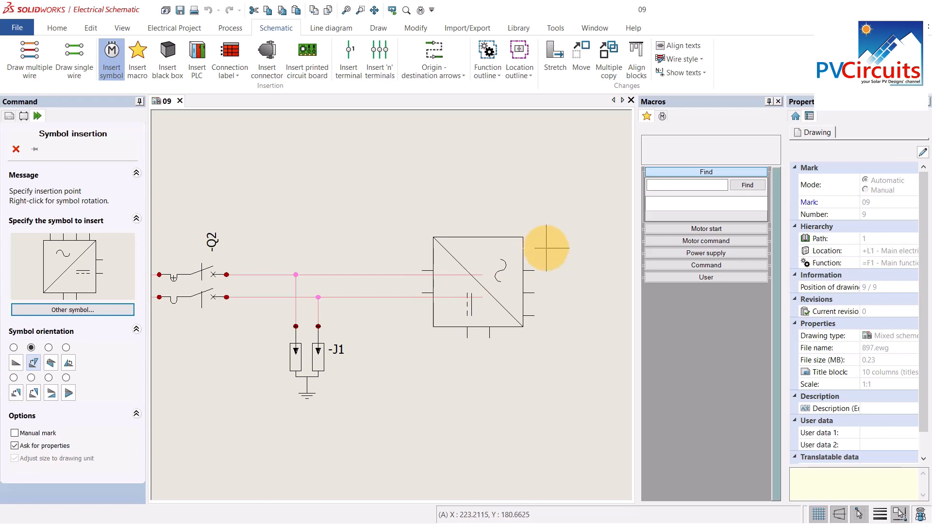
{"action": "left_click", "coordinate": [546, 248]}
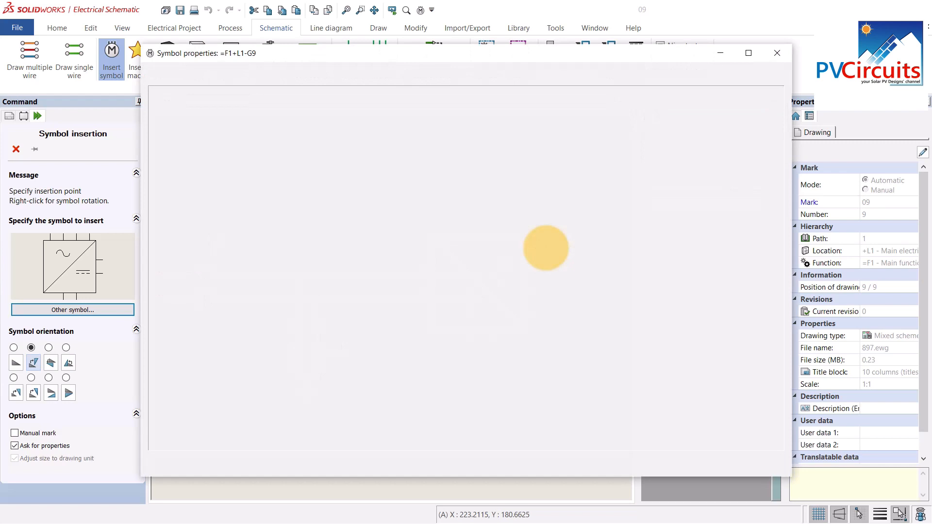
{"action": "left_click", "coordinate": [685, 463]}
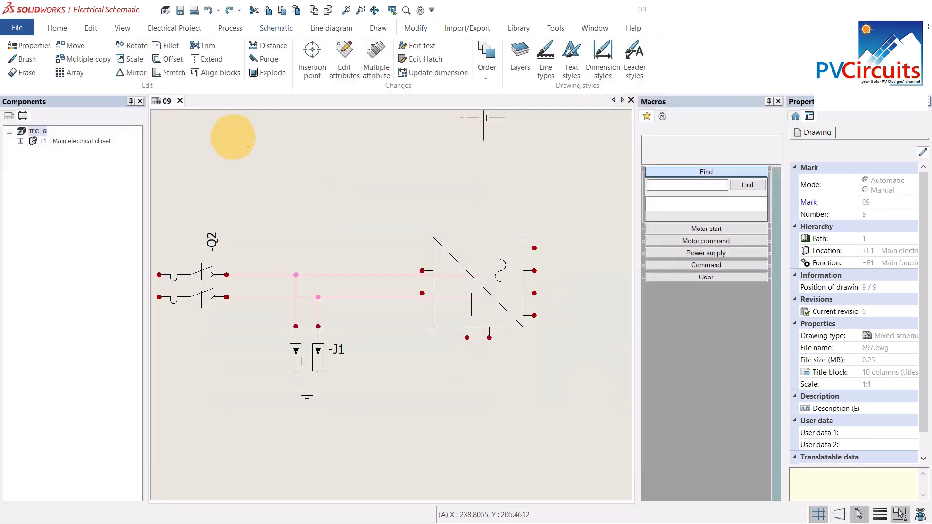
Step: Move the inverter-charger so its two input terminals sit exactly on the upper and lower output wires coming from the arrester
{"action": "left_click", "coordinate": [71, 45]}
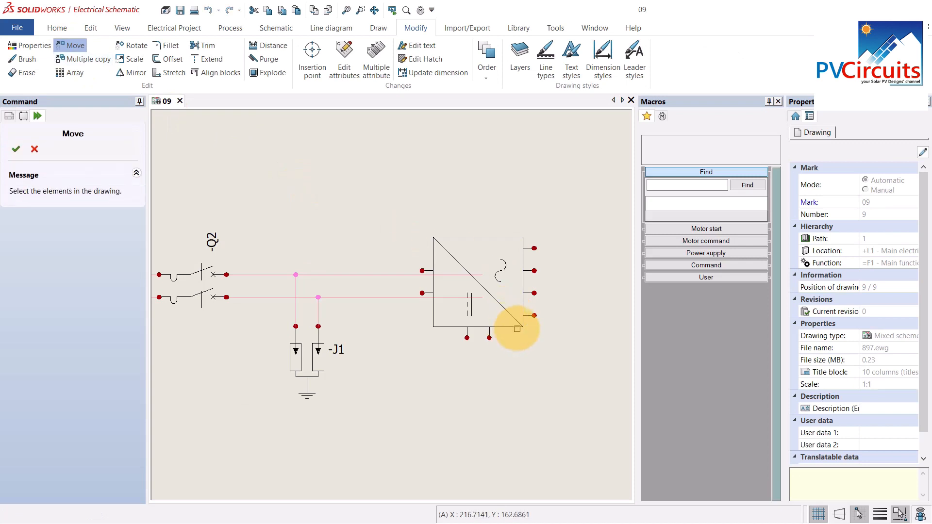
{"action": "left_click", "coordinate": [517, 329]}
{"action": "right_click", "coordinate": [530, 334]}
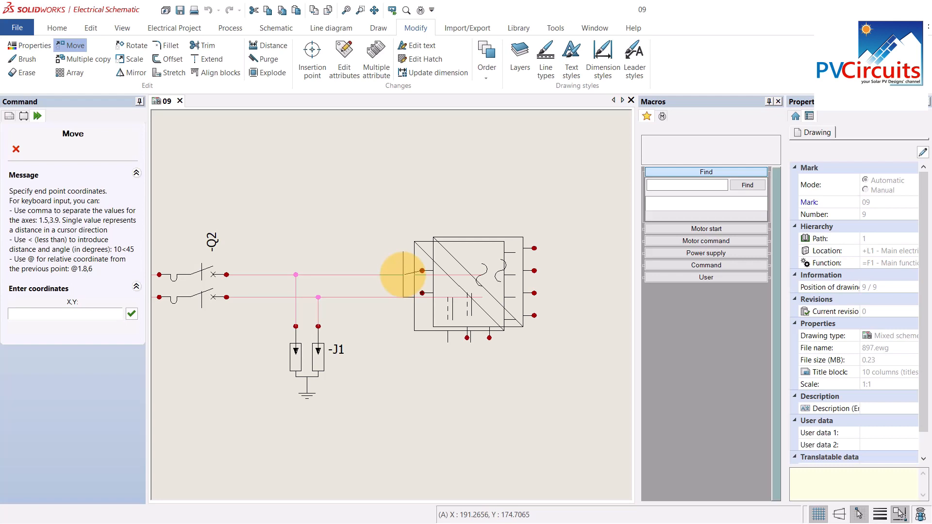
{"action": "left_click", "coordinate": [403, 274]}
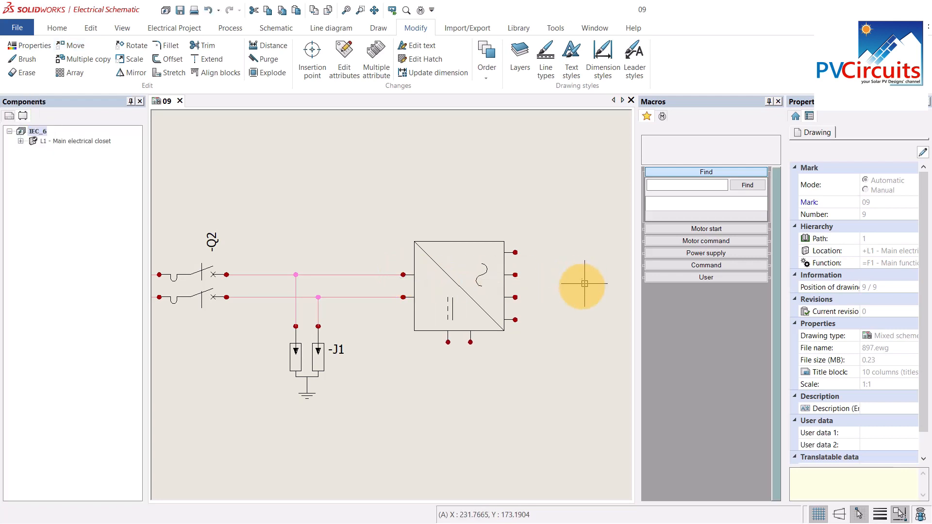
Step: Draw two parallel 12V DC wires straight down from the inverter-charger's two lower terminals, leaving their far ends free
{"action": "middle_click_drag", "start_coordinate": [552, 366], "coordinate": [416, 349]}
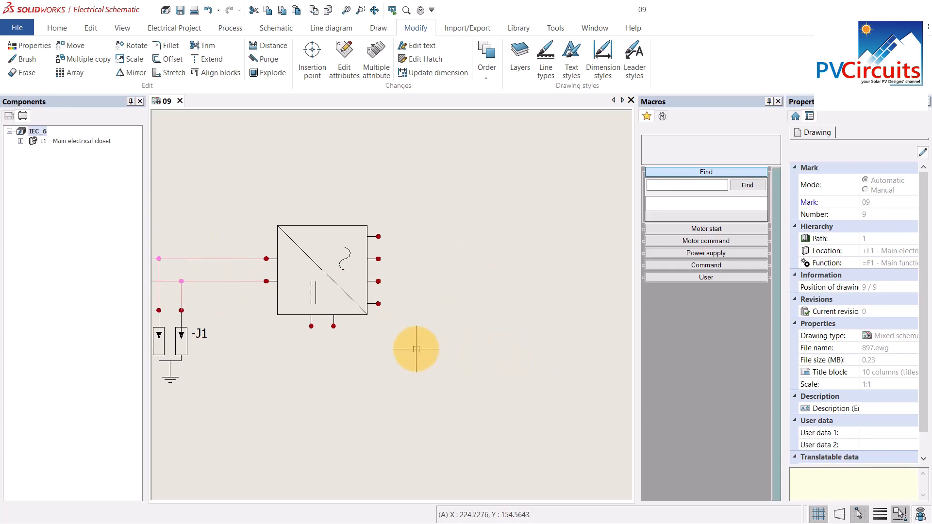
{"action": "scroll", "coordinate": [420, 336], "scroll_direction": "down", "scroll_amount": 3}
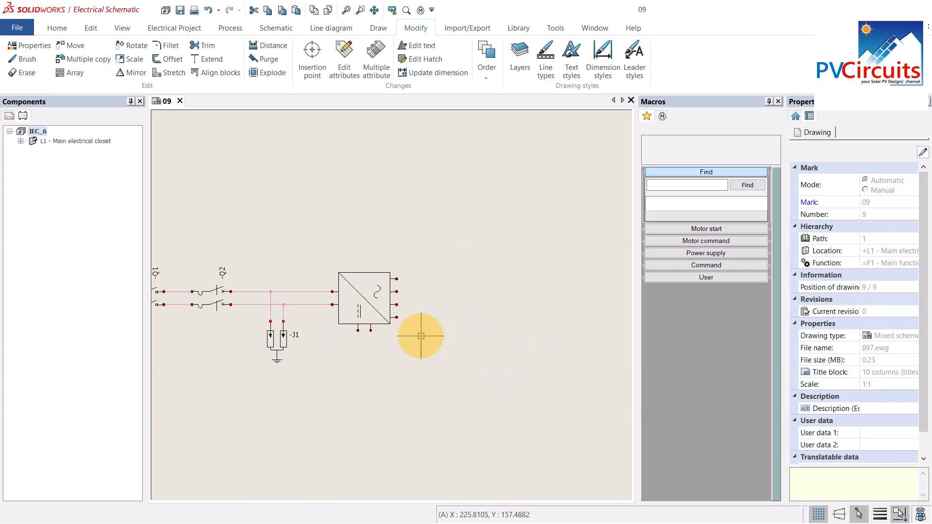
{"action": "scroll", "coordinate": [421, 336], "scroll_direction": "down", "scroll_amount": 1}
{"action": "middle_click_drag", "start_coordinate": [430, 343], "coordinate": [488, 339]}
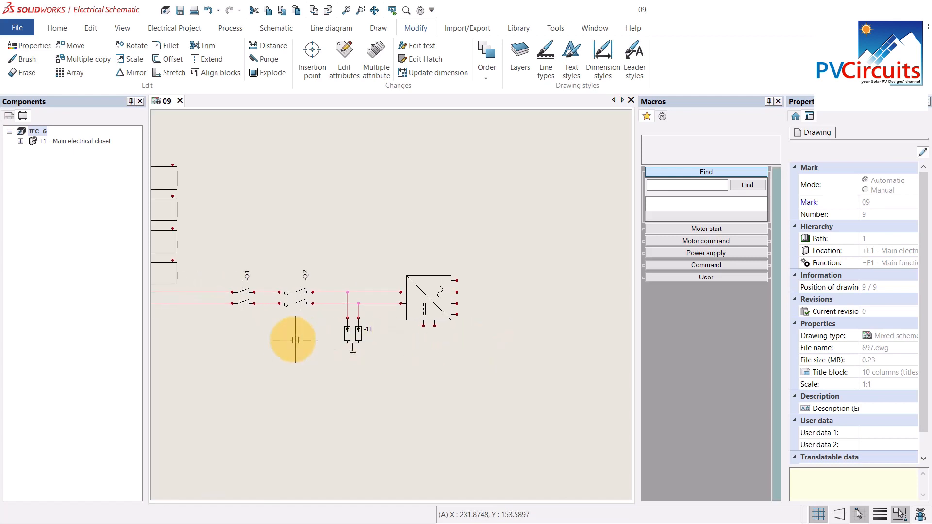
{"action": "scroll", "coordinate": [290, 340], "scroll_direction": "down", "scroll_amount": 1}
{"action": "middle_click_drag", "start_coordinate": [290, 340], "coordinate": [329, 322]}
{"action": "middle_click_drag", "start_coordinate": [519, 333], "coordinate": [417, 305]}
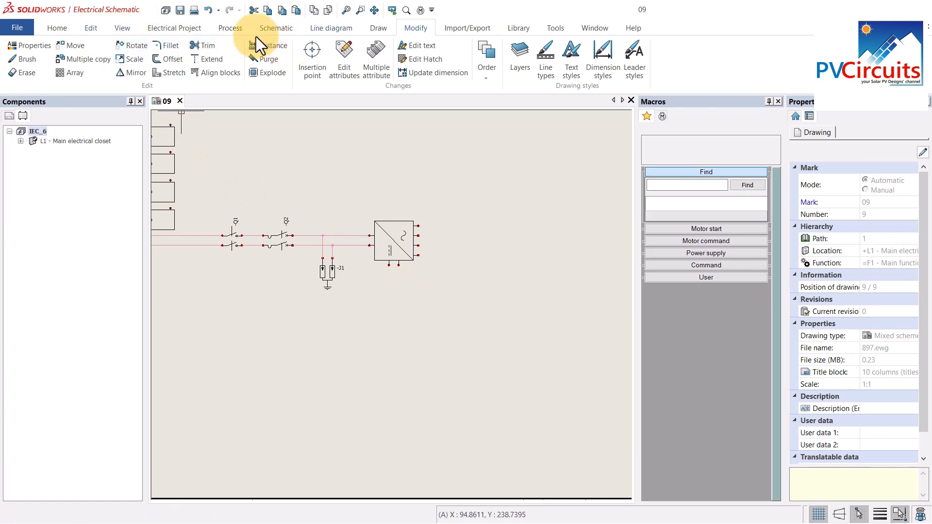
{"action": "left_click", "coordinate": [275, 28]}
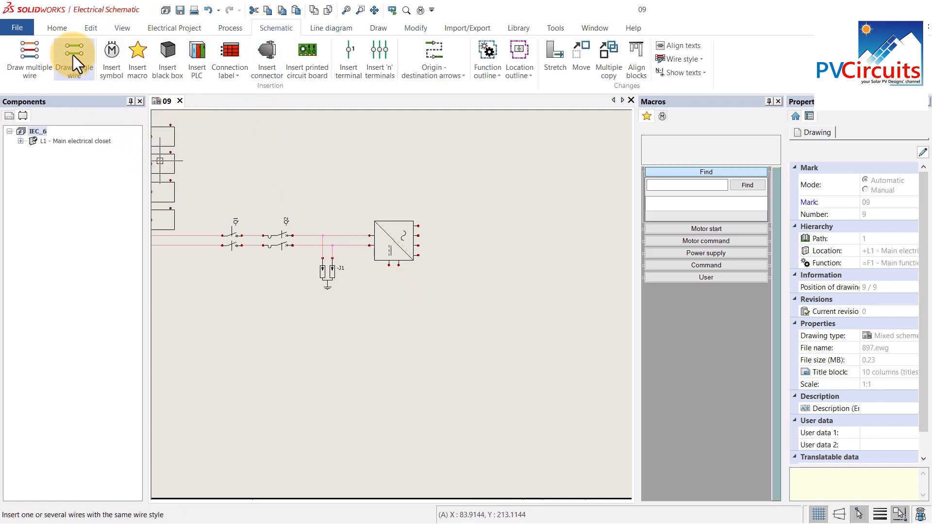
{"action": "left_click", "coordinate": [74, 55]}
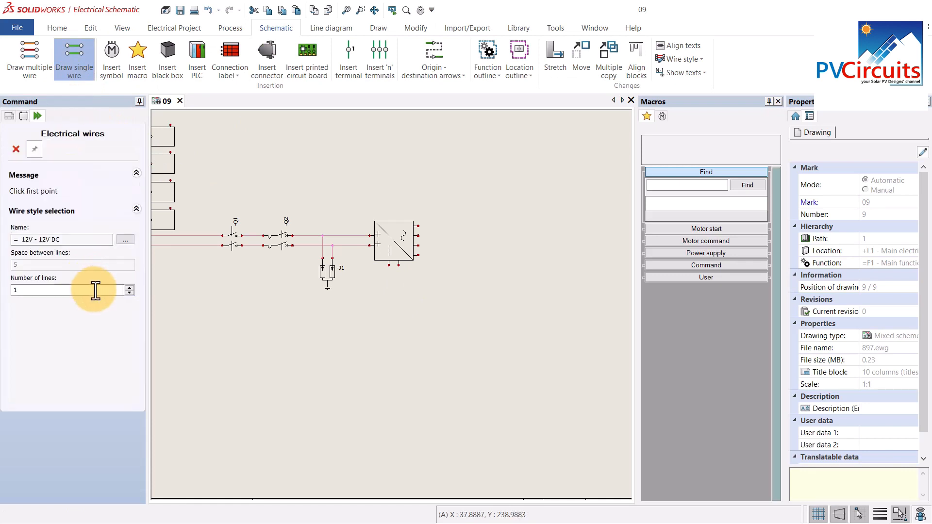
{"action": "left_click", "coordinate": [128, 287]}
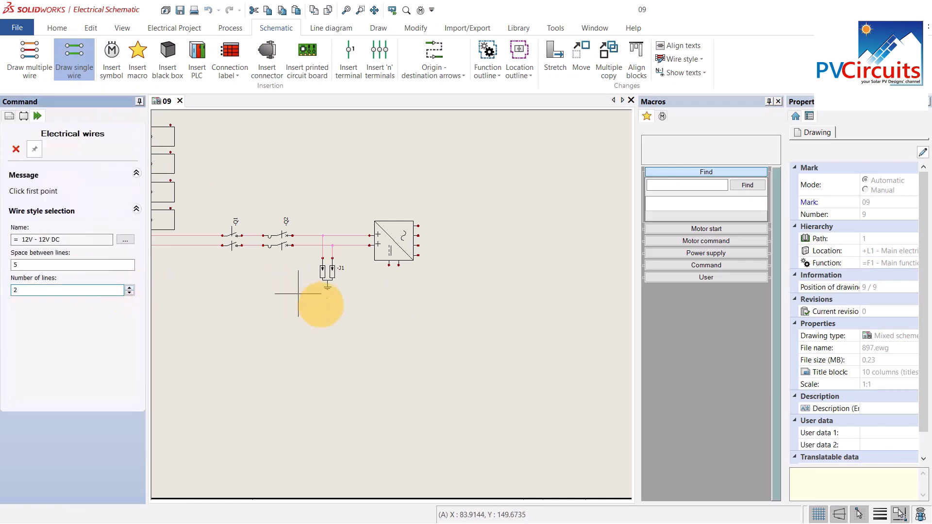
{"action": "left_click", "coordinate": [398, 264]}
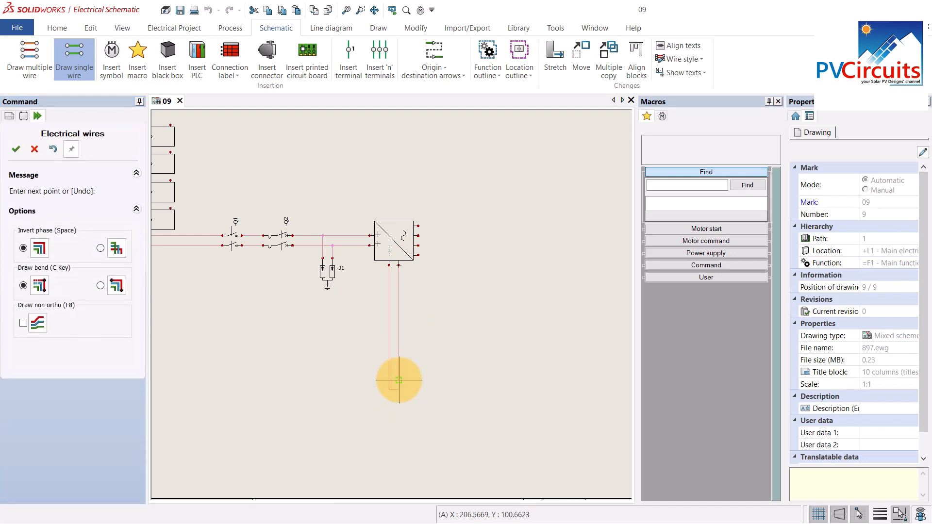
{"action": "double_click", "coordinate": [398, 380]}
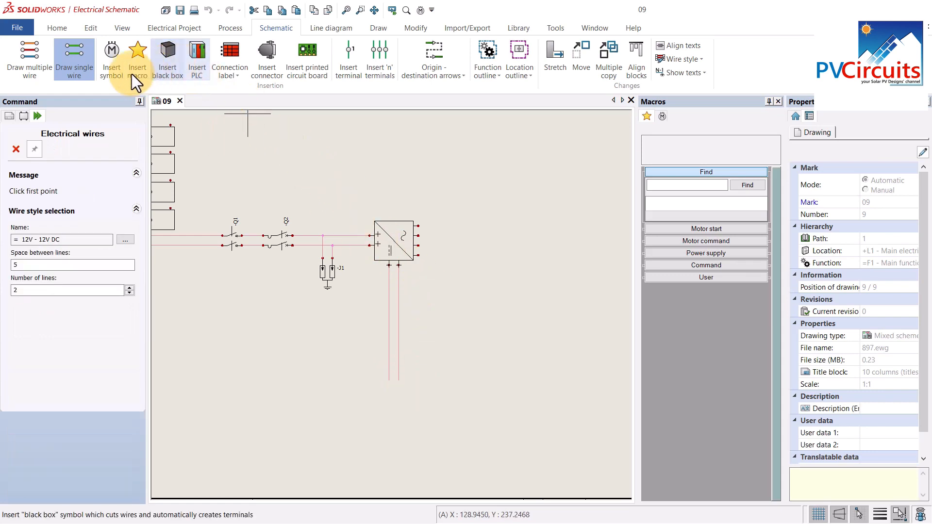
Step: Find the 2 poles disconnect switch in any class by description "swi" and place it on the vertical wires below the inverter-charger with default properties
{"action": "left_click", "coordinate": [112, 52]}
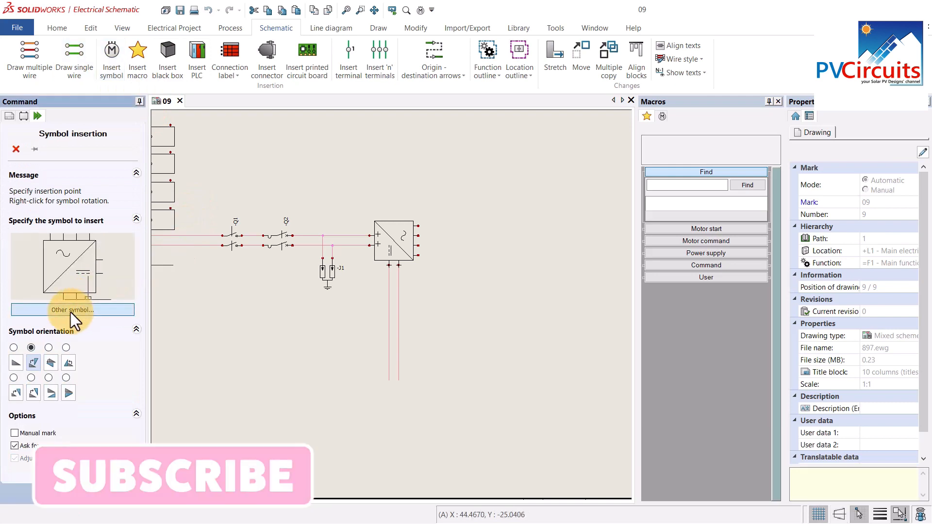
{"action": "left_click", "coordinate": [71, 313]}
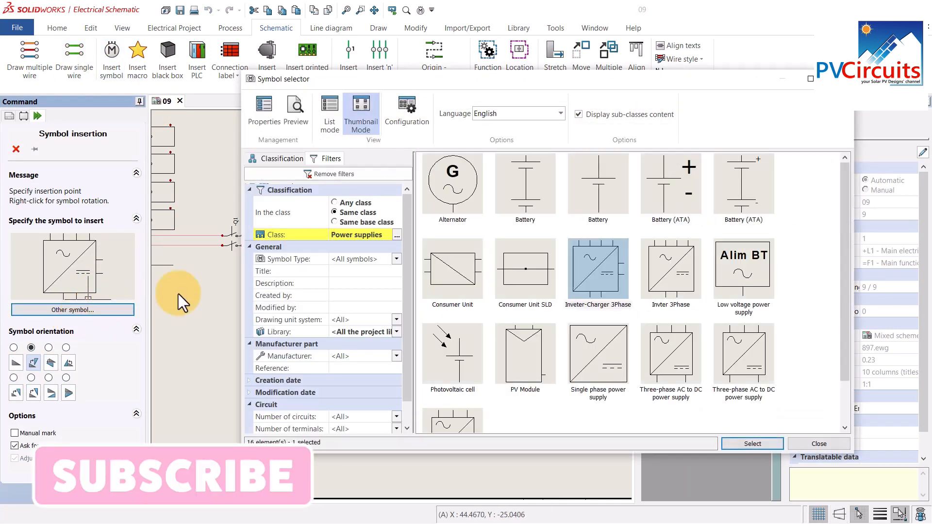
{"action": "left_click", "coordinate": [334, 203]}
{"action": "left_click", "coordinate": [332, 283]}
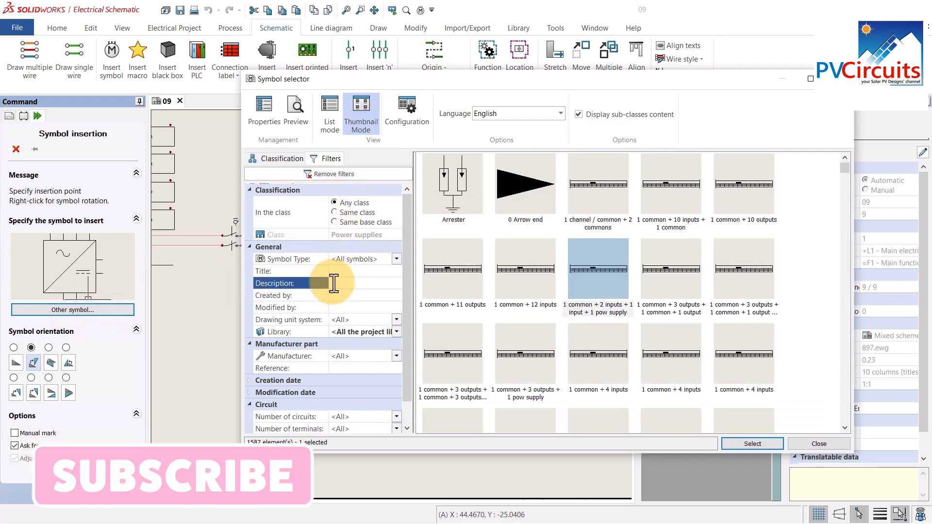
{"action": "type", "text": "swi"}
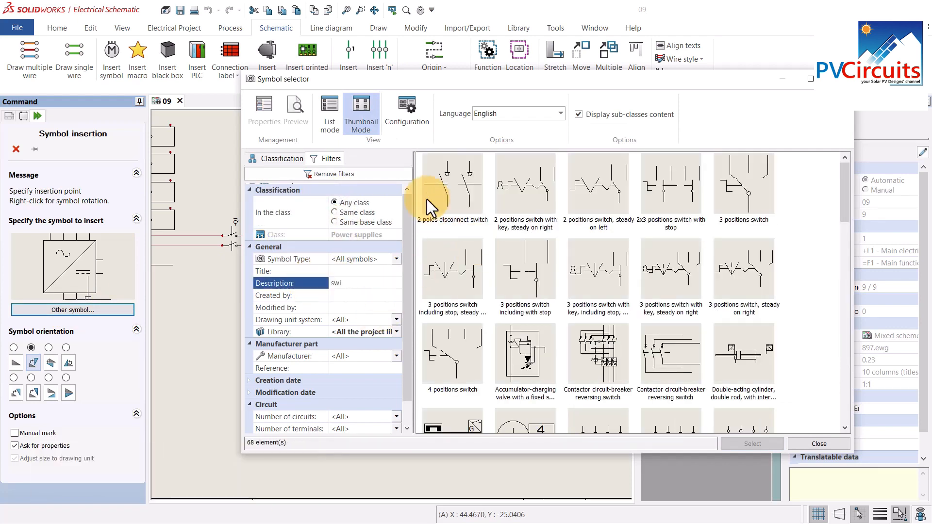
{"action": "left_click", "coordinate": [428, 200]}
{"action": "left_click", "coordinate": [461, 214]}
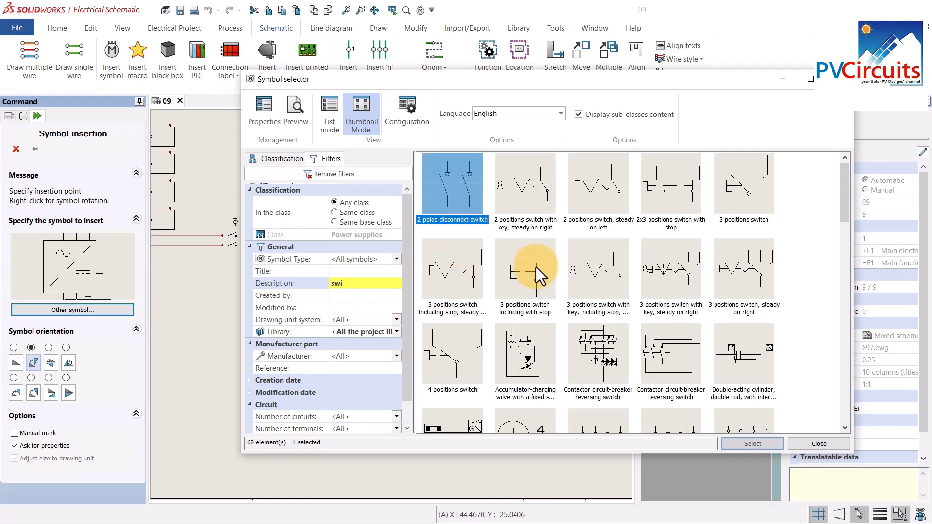
{"action": "left_click", "coordinate": [753, 445]}
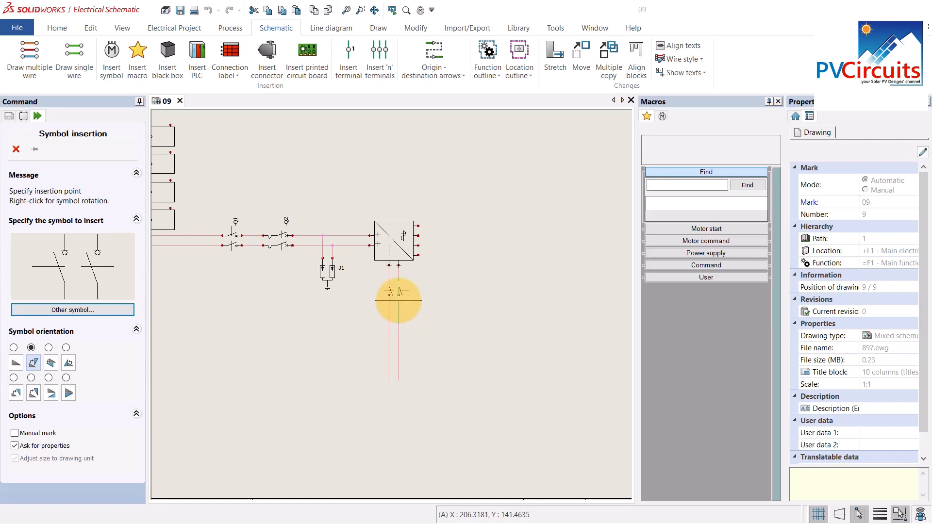
{"action": "left_click", "coordinate": [398, 300]}
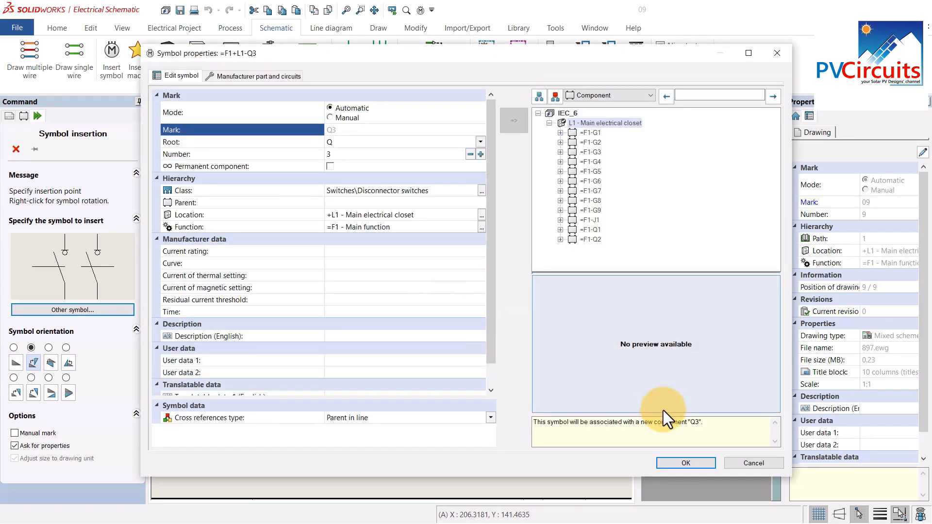
{"action": "left_click", "coordinate": [683, 461]}
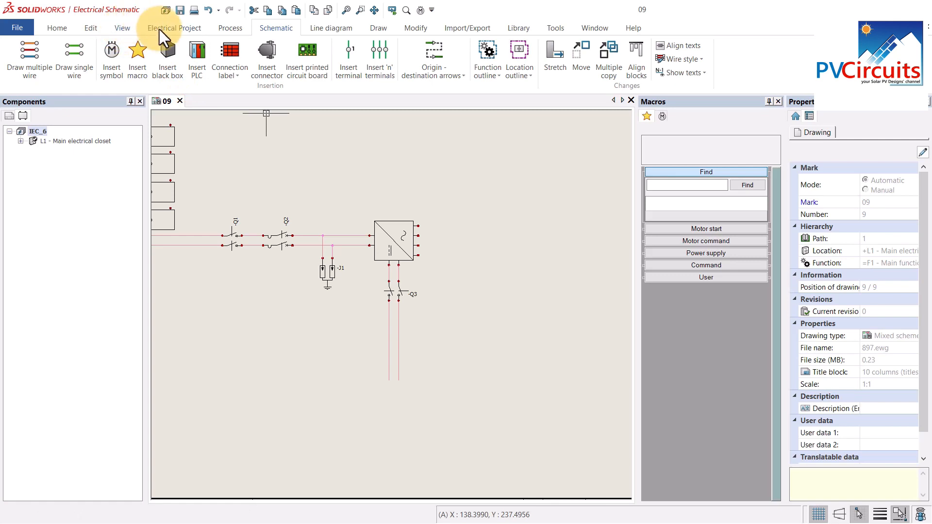
Step: Find the Two poles magnetic circuit breaker in any class by description "cir" and place it on the vertical wires below the disconnect switch with default properties
{"action": "left_click", "coordinate": [118, 52]}
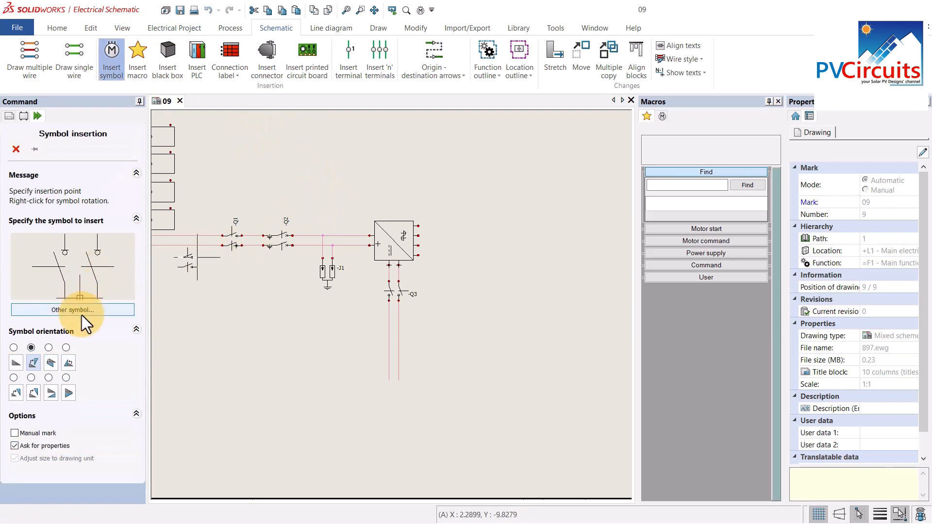
{"action": "left_click", "coordinate": [81, 310]}
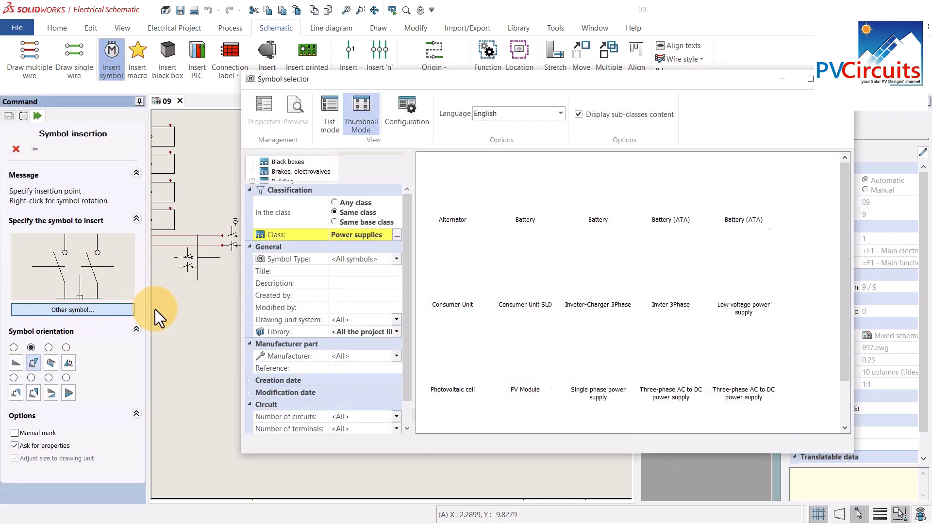
{"action": "left_click", "coordinate": [339, 201]}
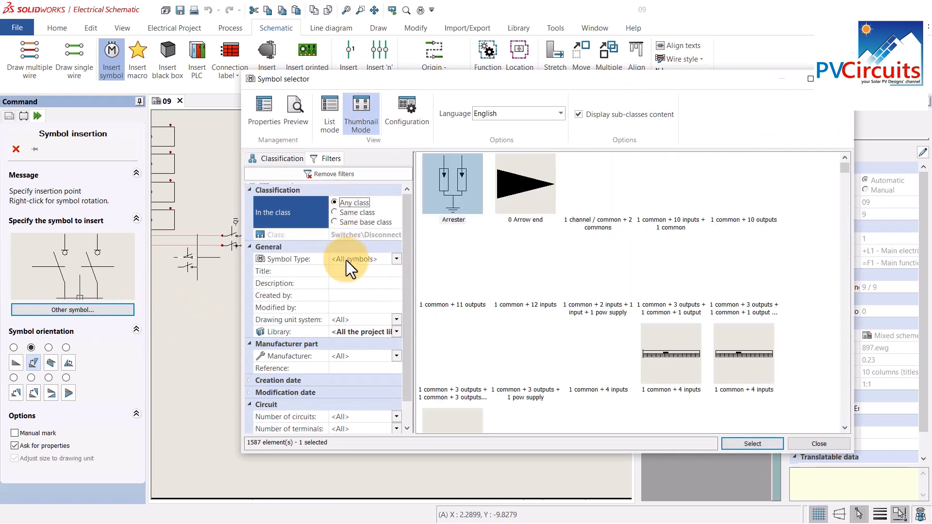
{"action": "left_click", "coordinate": [348, 284]}
{"action": "type", "text": "cir"}
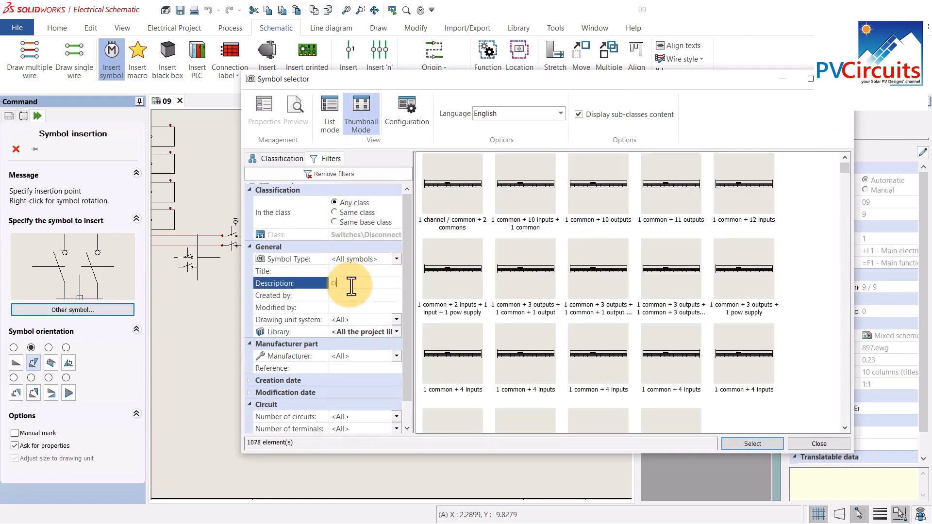
{"action": "left_click_drag", "start_coordinate": [844, 205], "coordinate": [850, 422]}
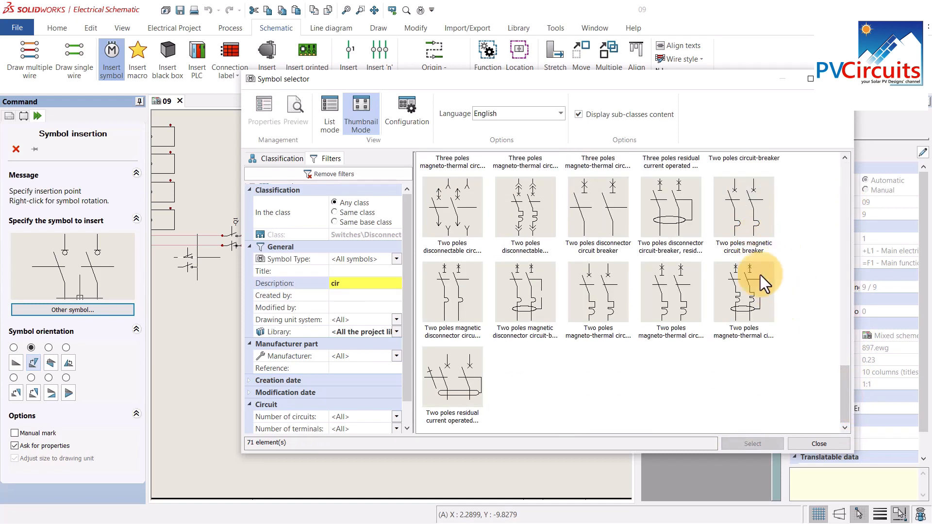
{"action": "left_click", "coordinate": [747, 226]}
{"action": "left_click", "coordinate": [754, 440]}
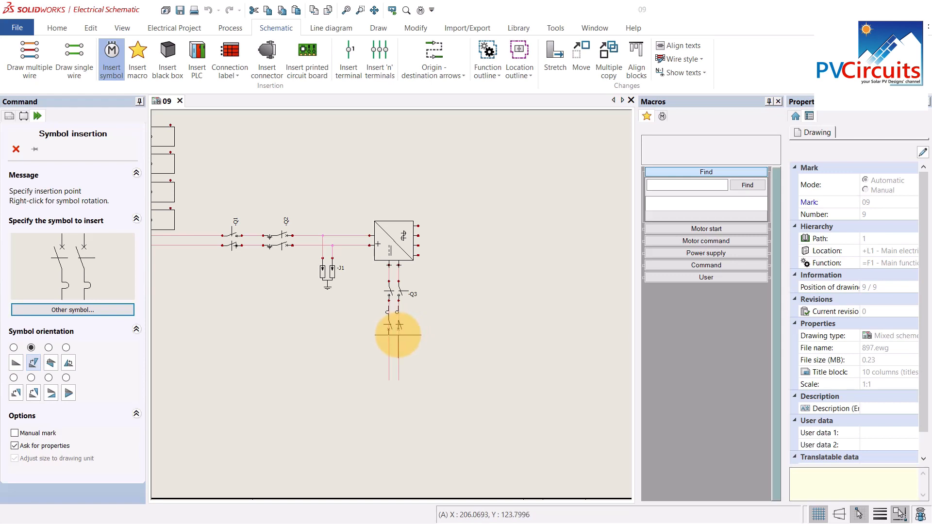
{"action": "left_click", "coordinate": [398, 335]}
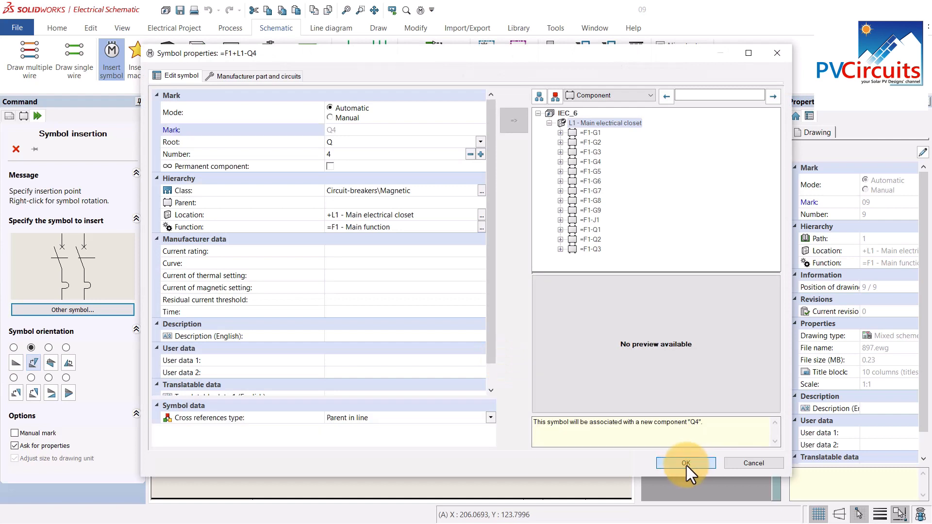
{"action": "left_click", "coordinate": [686, 463]}
{"action": "key", "text": "Escape"}
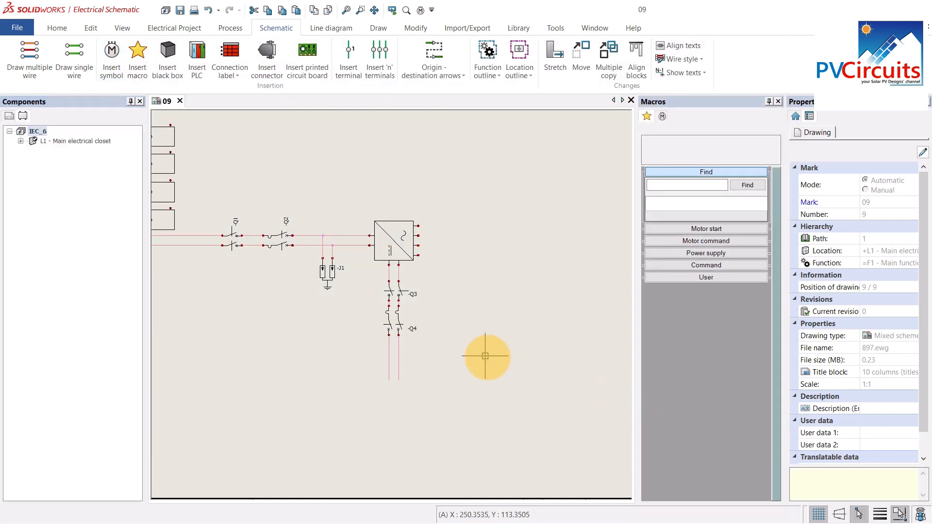
Step: Begin another symbol insertion and widen the symbol selector's filter to any class
{"action": "middle_click_drag", "start_coordinate": [487, 341], "coordinate": [485, 250]}
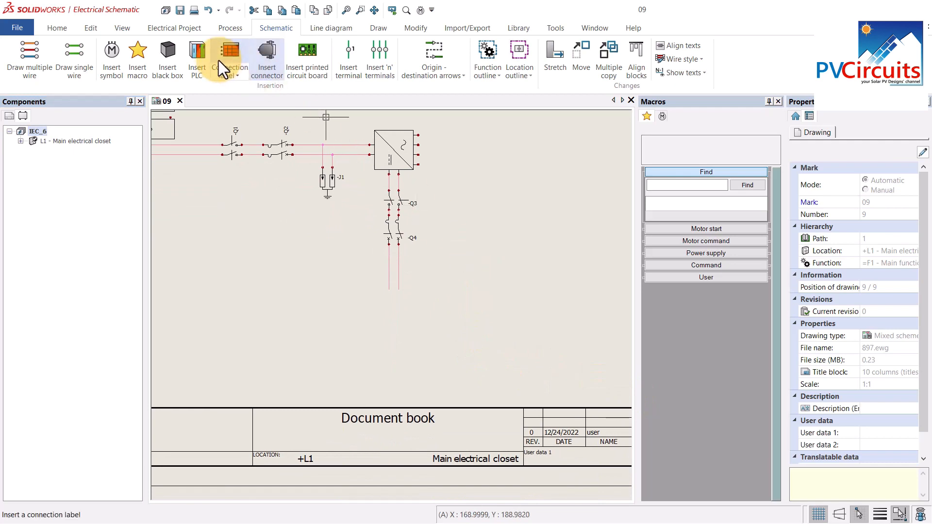
{"action": "left_click", "coordinate": [110, 57]}
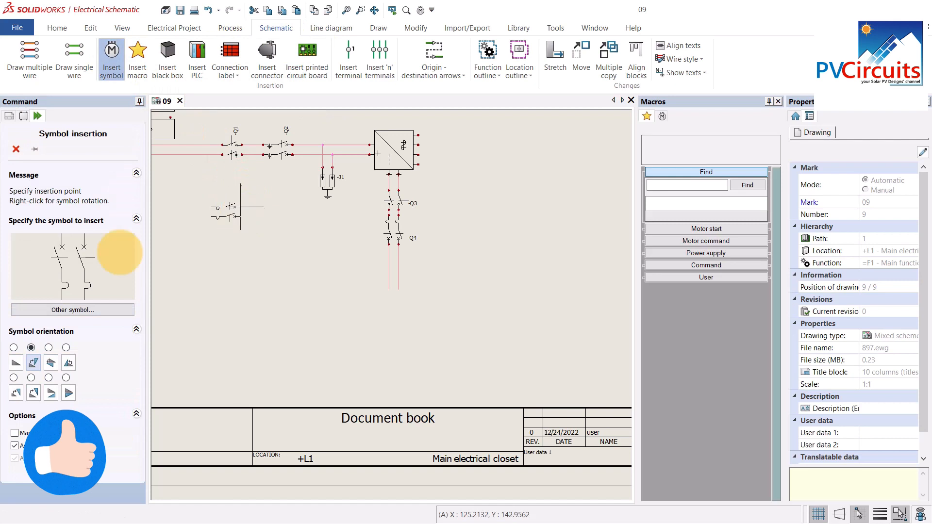
{"action": "left_click", "coordinate": [83, 310]}
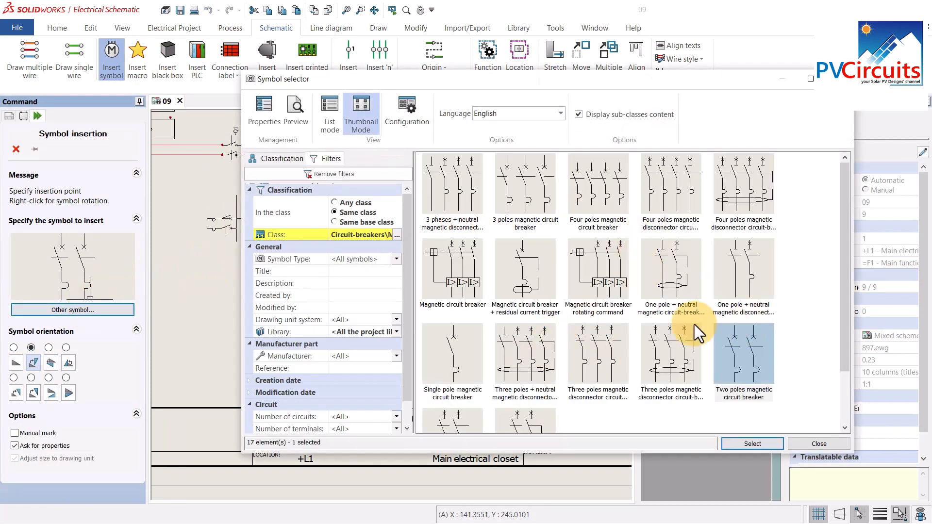
{"action": "left_click", "coordinate": [339, 202]}
{"action": "left_click", "coordinate": [341, 298]}
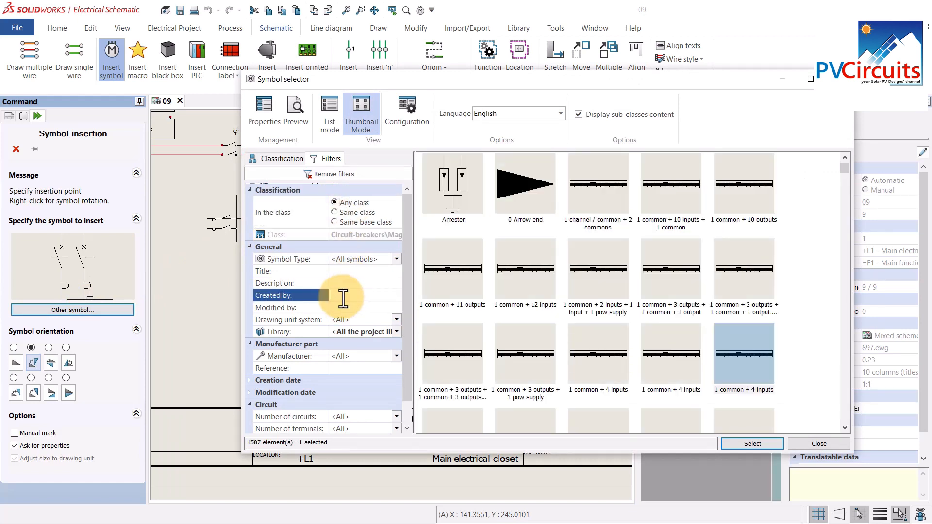
{"action": "type", "text": "ba"}
{"action": "key", "text": "BackSpace"}
{"action": "key", "text": "BackSpace"}
Step: Filter the symbols to multiwire type with description "bat" and choose the two-cell Battery symbol without polarity marks
{"action": "left_click", "coordinate": [396, 259]}
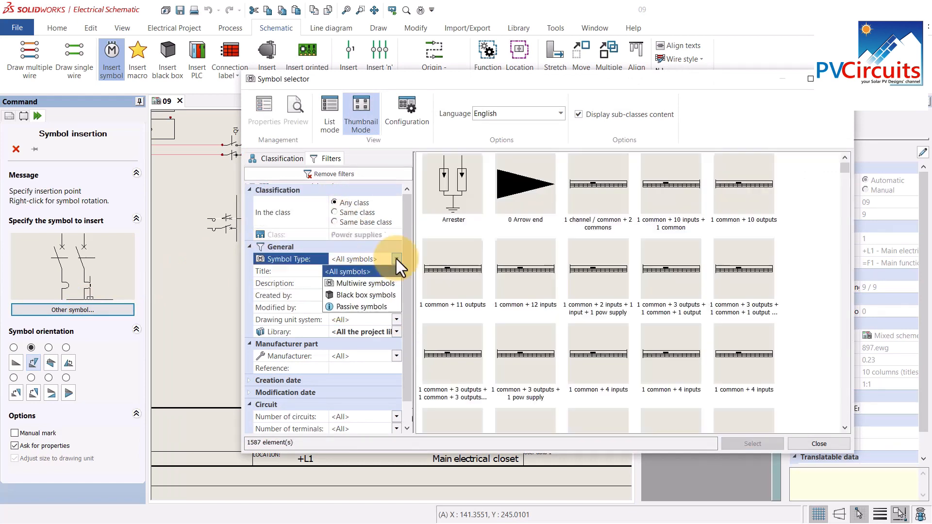
{"action": "left_click", "coordinate": [386, 282]}
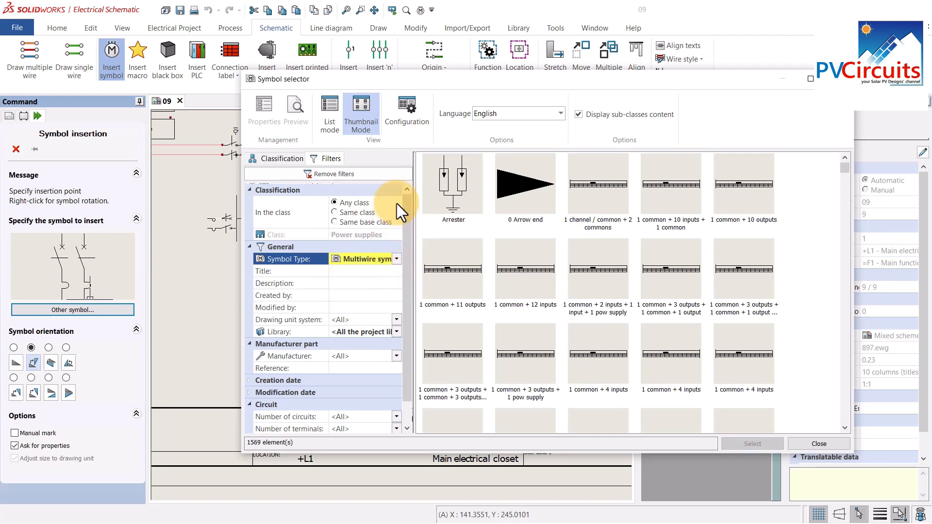
{"action": "left_click", "coordinate": [345, 284]}
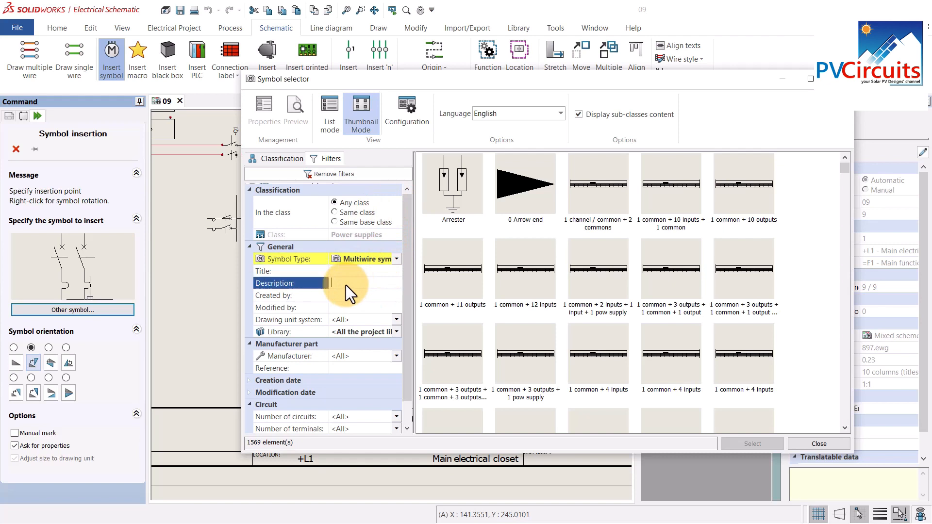
{"action": "type", "text": "ba"}
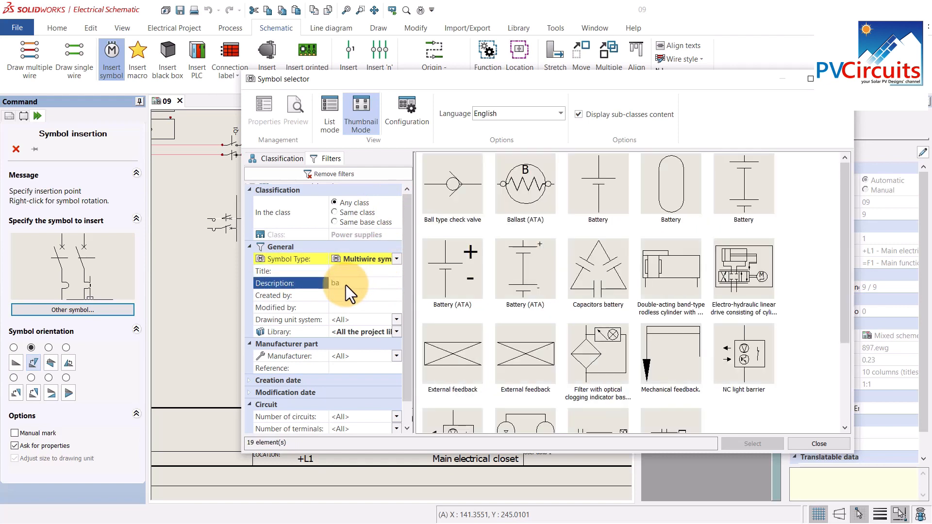
{"action": "type", "text": "t"}
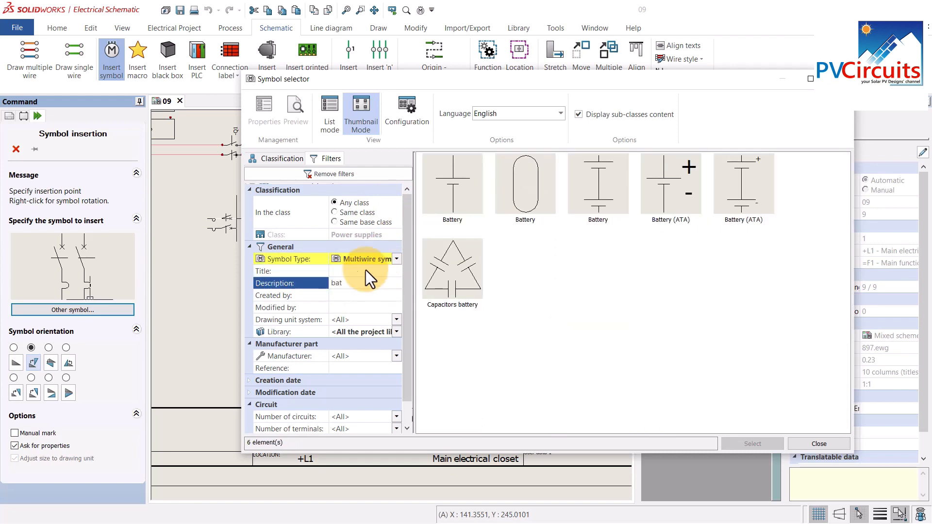
{"action": "left_click", "coordinate": [604, 189]}
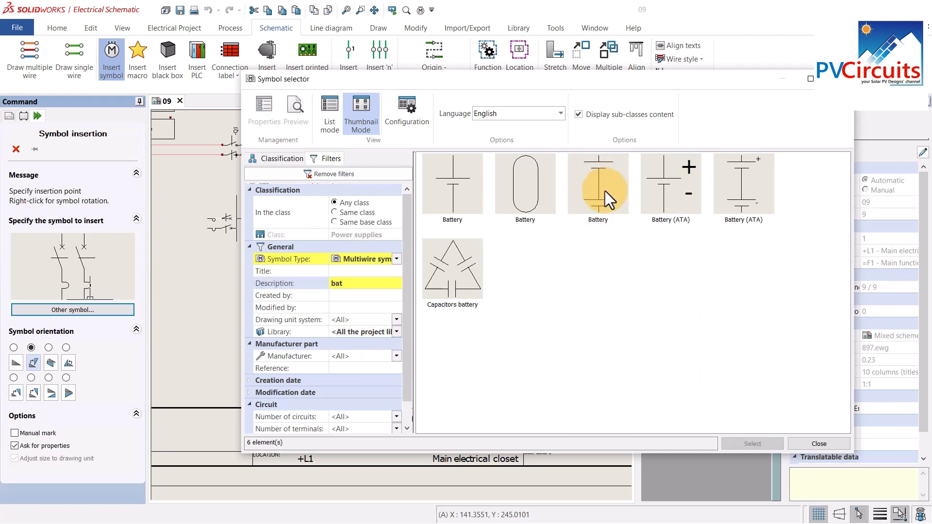
{"action": "left_click", "coordinate": [604, 191]}
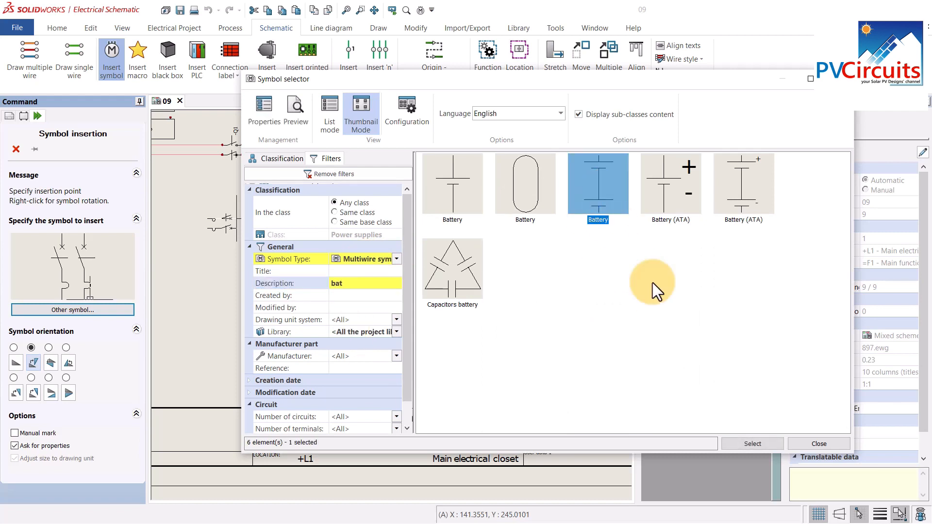
{"action": "left_click", "coordinate": [752, 444]}
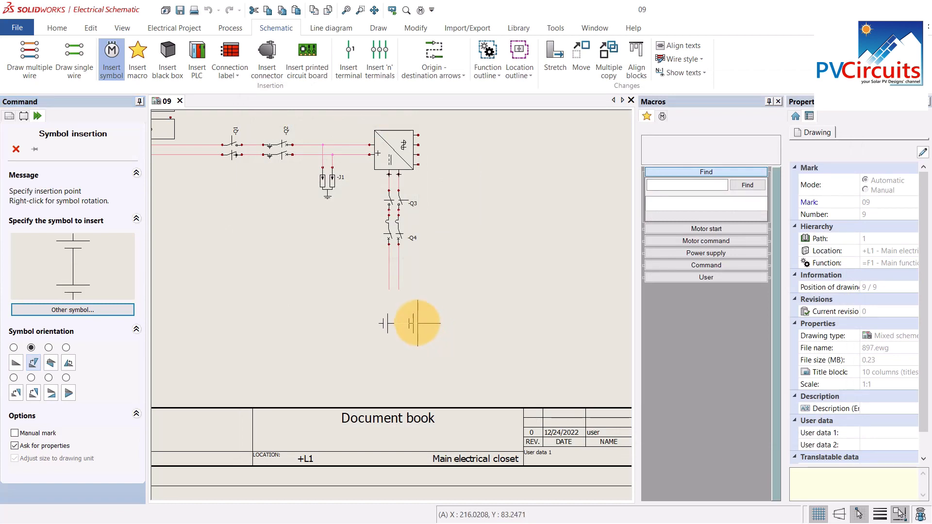
Step: Rotate the battery symbol and place it horizontally below the two free vertical wire ends with default properties
{"action": "right_click", "coordinate": [393, 323]}
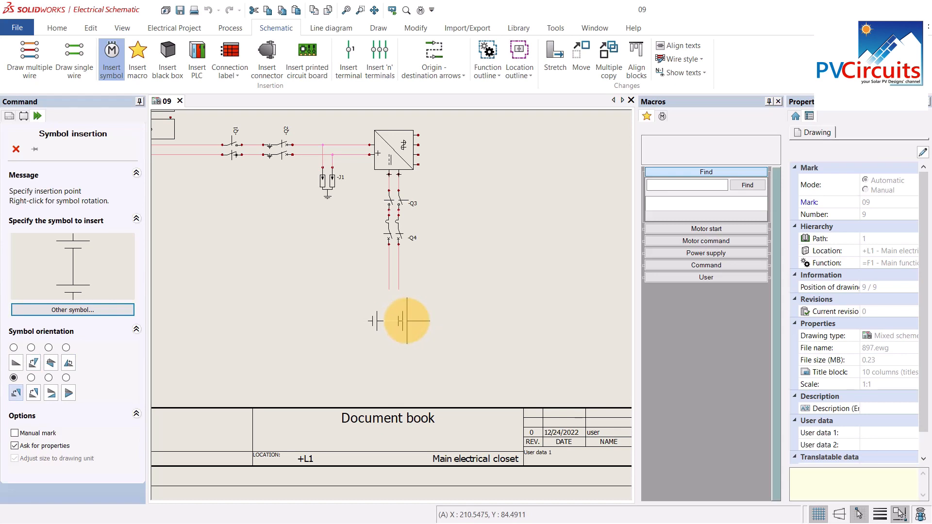
{"action": "left_click", "coordinate": [408, 320]}
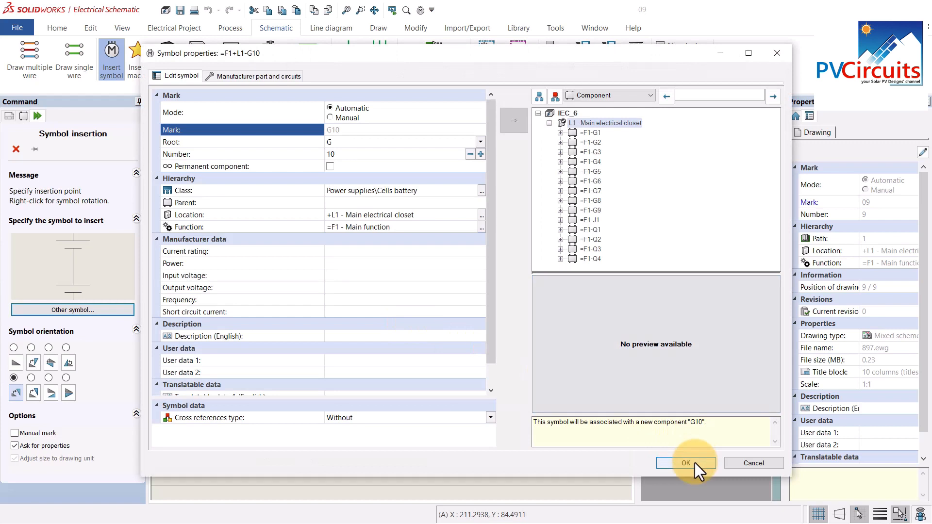
{"action": "left_click", "coordinate": [685, 459]}
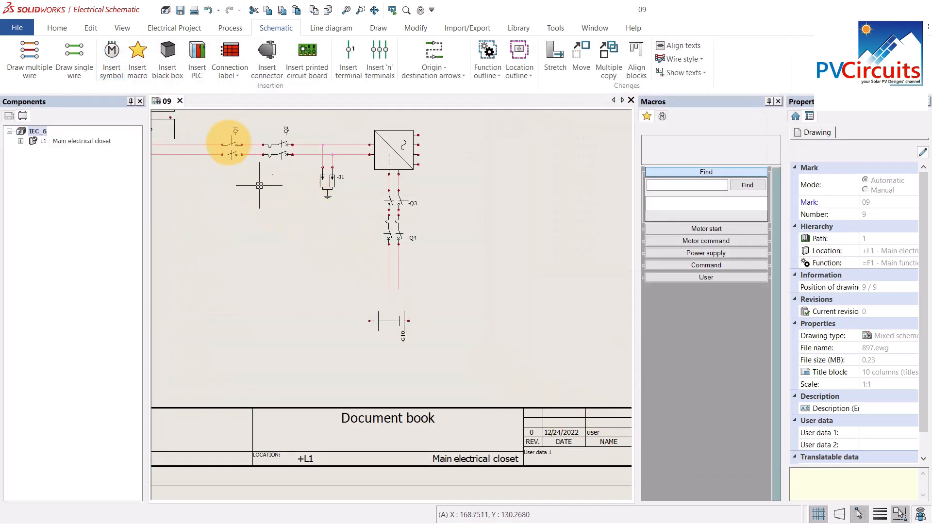
Step: Start single-wire drawing in the 12V DC style with the number of lines set to 1
{"action": "left_click", "coordinate": [76, 56]}
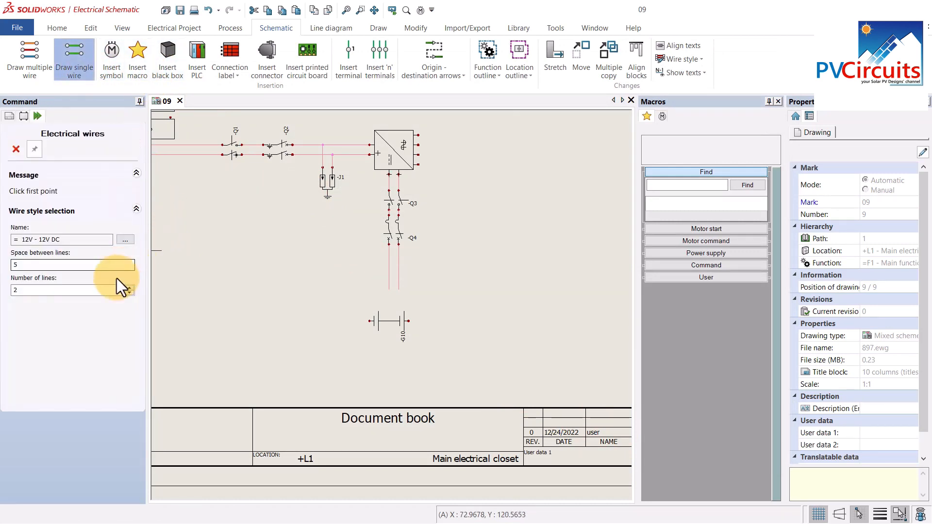
{"action": "left_click", "coordinate": [129, 293]}
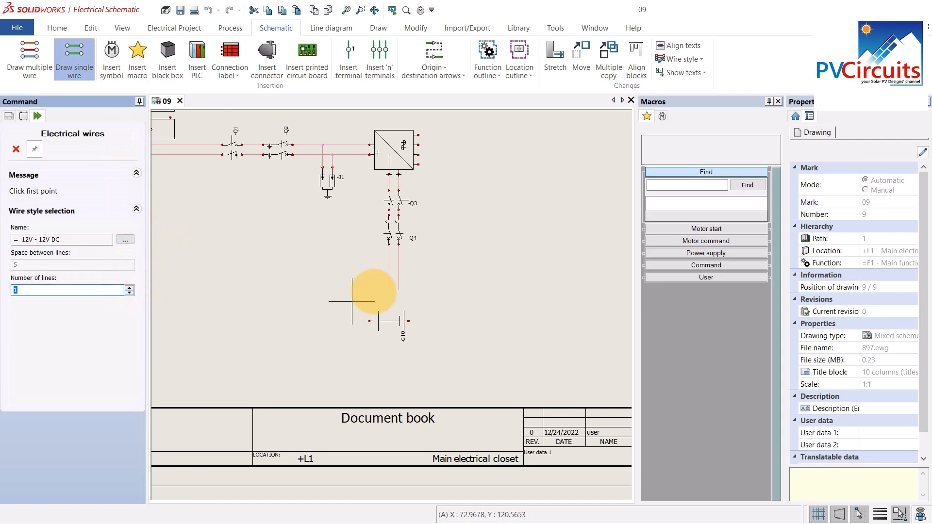
Step: Try to wire the left vertical wire's free end to the battery's left terminal, and undo the result
{"action": "left_click", "coordinate": [388, 290]}
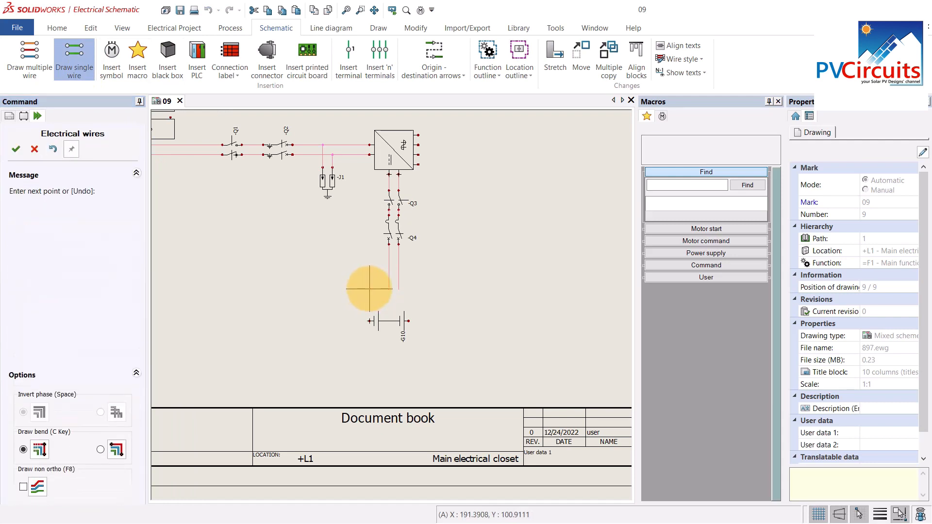
{"action": "left_click", "coordinate": [370, 321]}
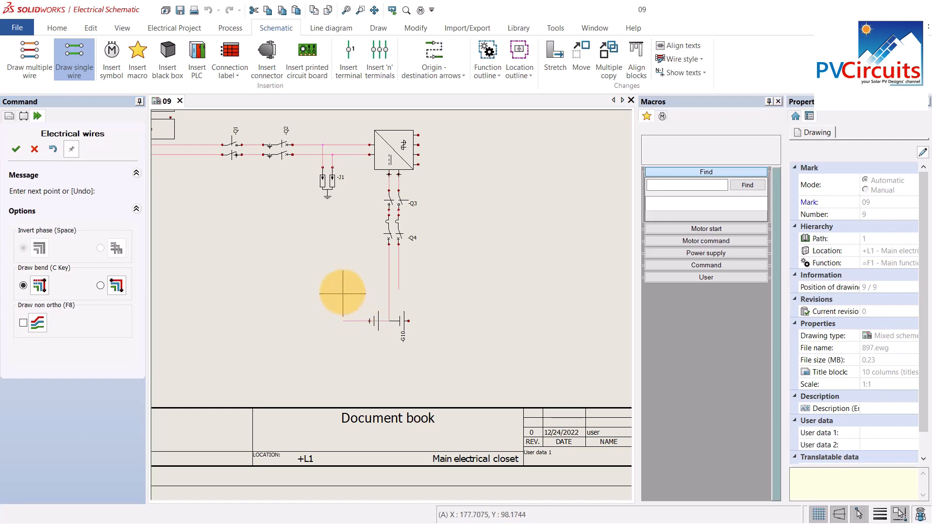
{"action": "key", "text": "Escape"}
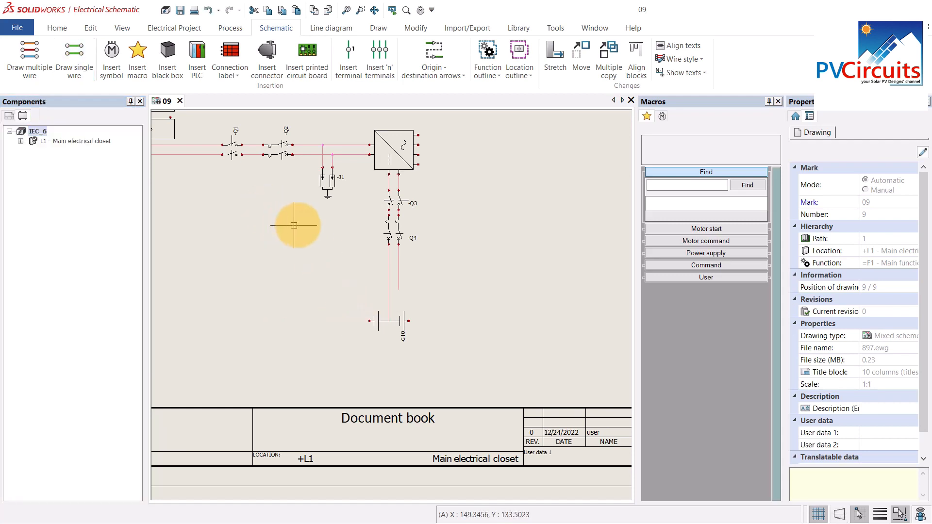
{"action": "left_click", "coordinate": [206, 10]}
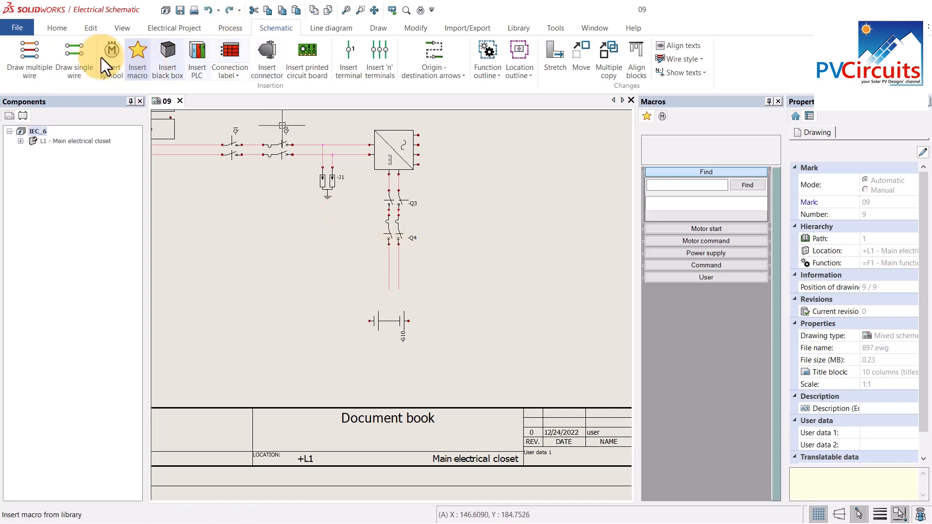
Step: Connect the battery's left and right terminals to the left and right vertical wires with single 12V DC wires
{"action": "left_click", "coordinate": [76, 51]}
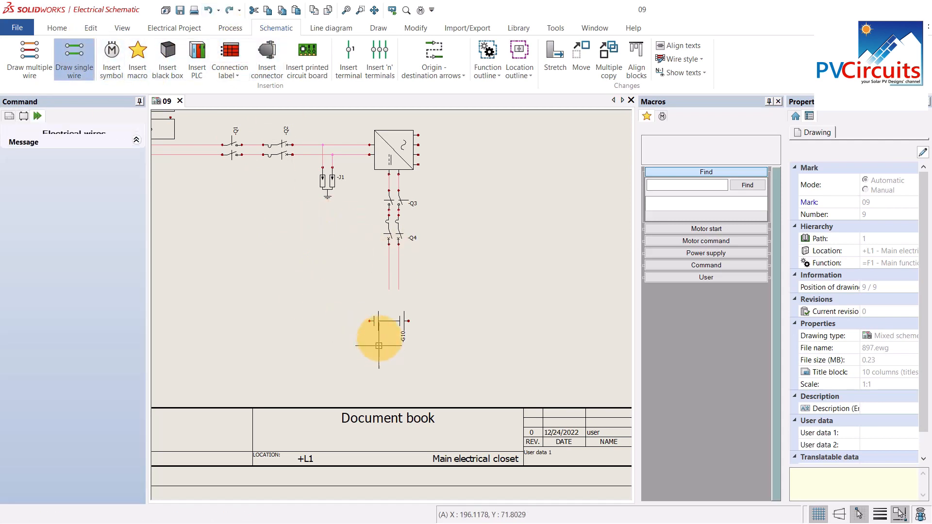
{"action": "left_click", "coordinate": [369, 321]}
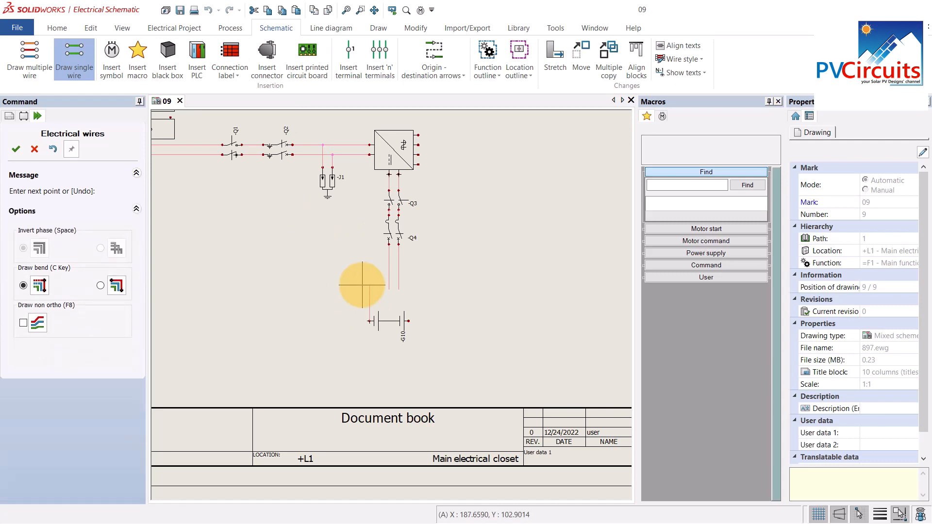
{"action": "left_click", "coordinate": [389, 289]}
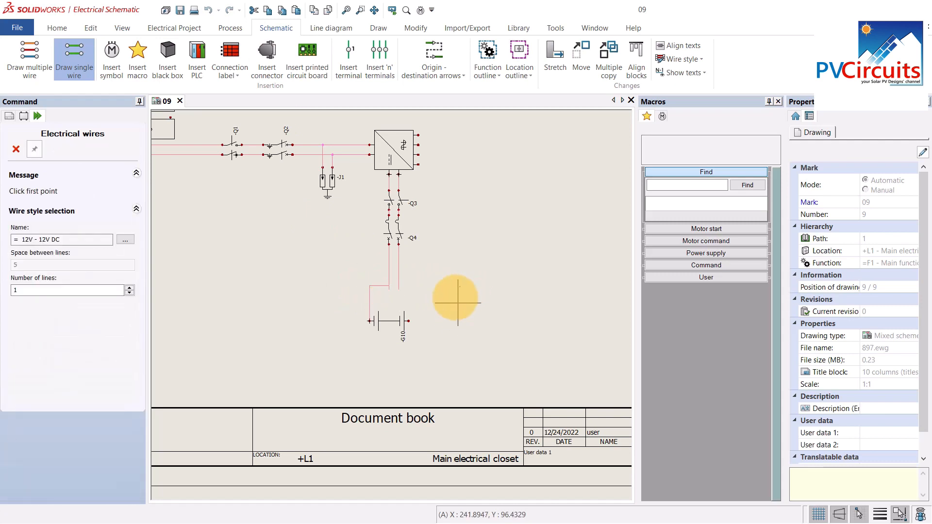
{"action": "left_click", "coordinate": [83, 59]}
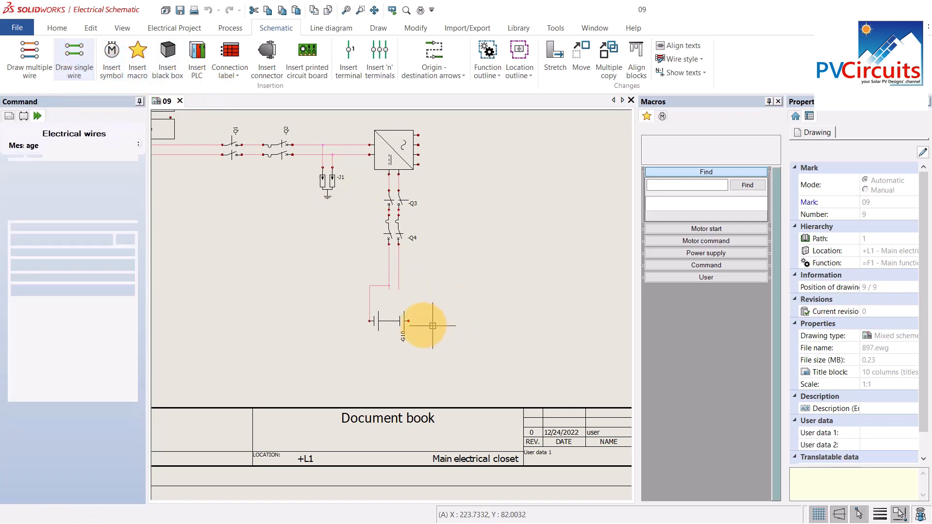
{"action": "left_click", "coordinate": [409, 321]}
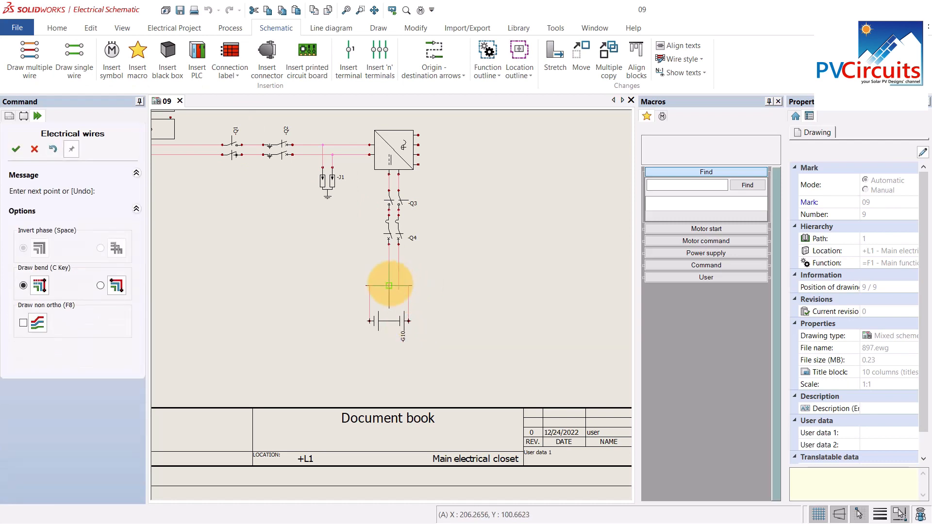
{"action": "left_click", "coordinate": [399, 290]}
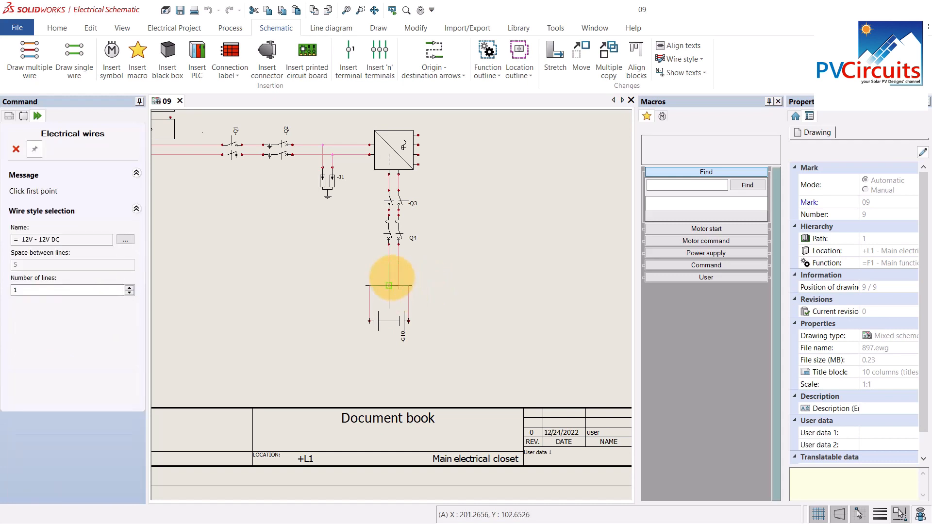
Step: Delete the two leftover wire stubs hanging below the junctions where the battery wires meet the vertical wires
{"action": "scroll", "coordinate": [389, 286], "scroll_direction": "down", "scroll_amount": 2}
{"action": "scroll", "coordinate": [389, 286], "scroll_direction": "up", "scroll_amount": 4}
{"action": "scroll", "coordinate": [388, 289], "scroll_direction": "down", "scroll_amount": 1}
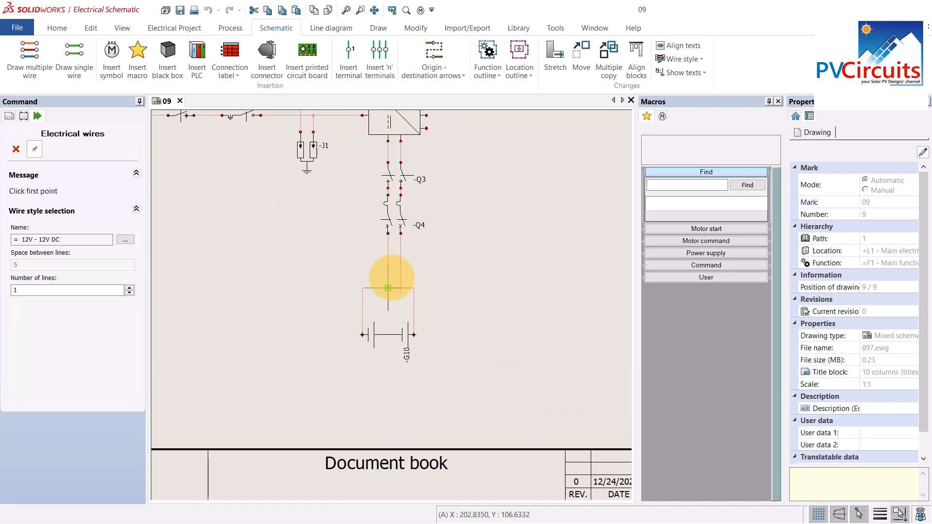
{"action": "scroll", "coordinate": [388, 289], "scroll_direction": "up", "scroll_amount": 1}
{"action": "scroll", "coordinate": [390, 281], "scroll_direction": "up", "scroll_amount": 1}
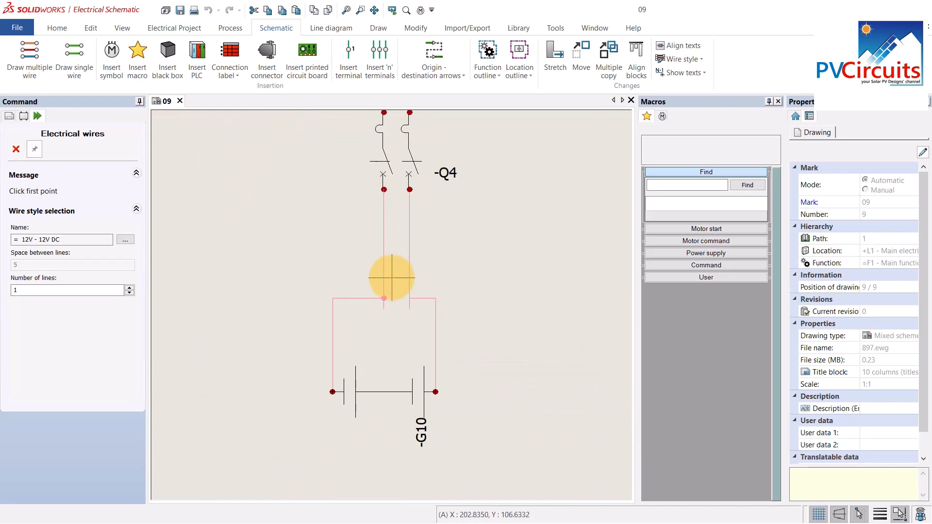
{"action": "scroll", "coordinate": [391, 281], "scroll_direction": "up", "scroll_amount": 1}
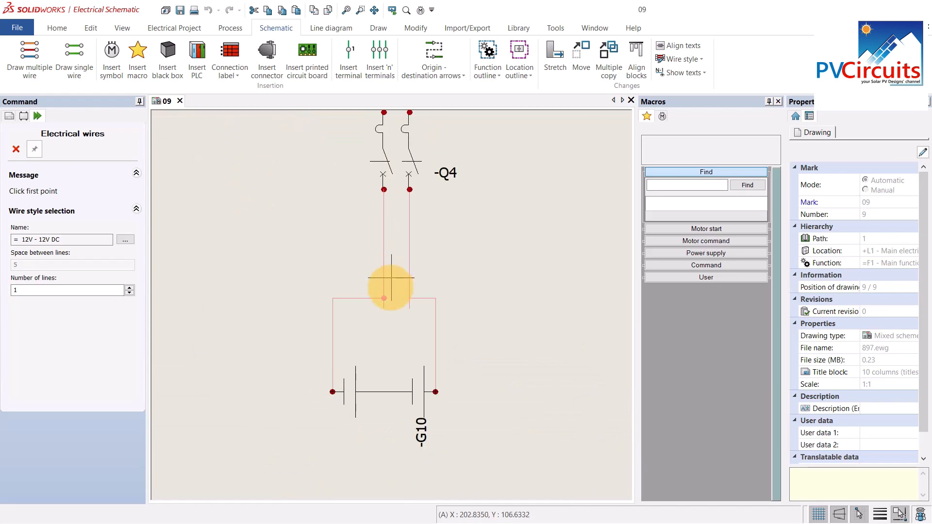
{"action": "left_click", "coordinate": [383, 309]}
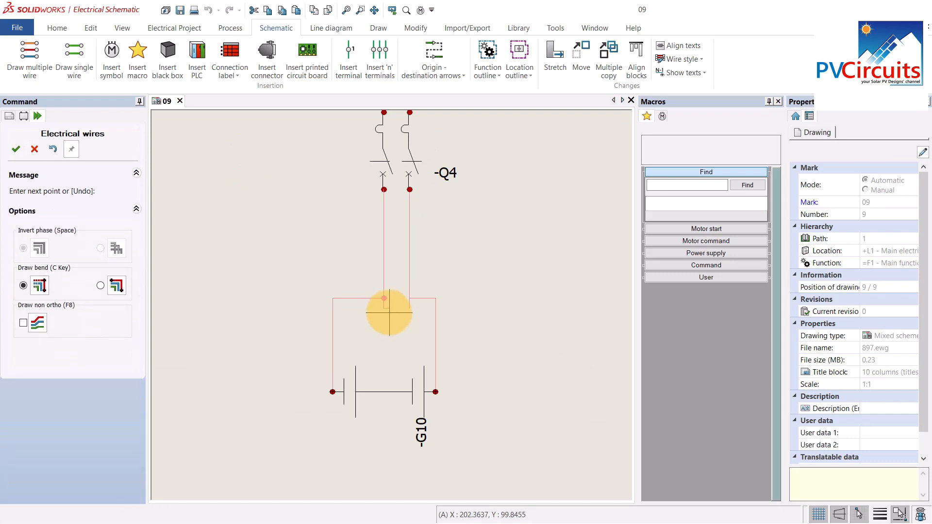
{"action": "key", "text": "Escape"}
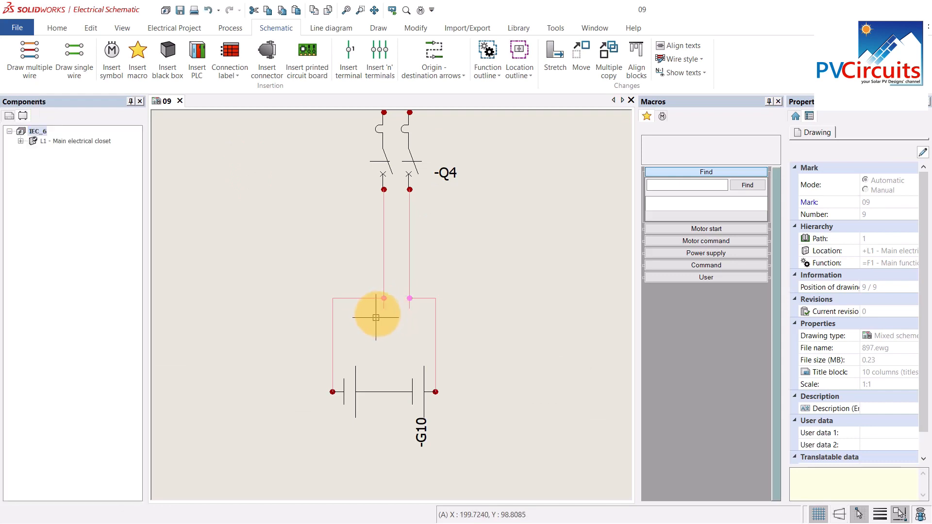
{"action": "left_click", "coordinate": [383, 310]}
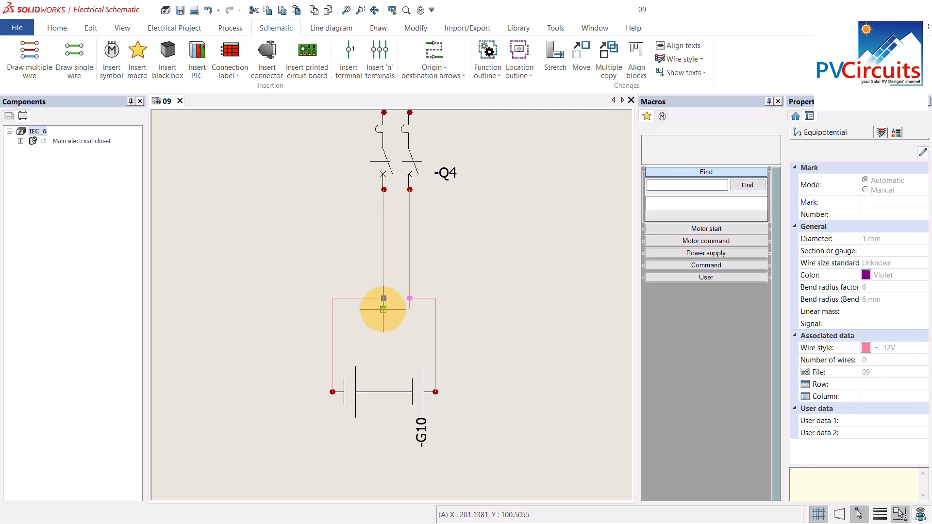
{"action": "key", "text": "Escape"}
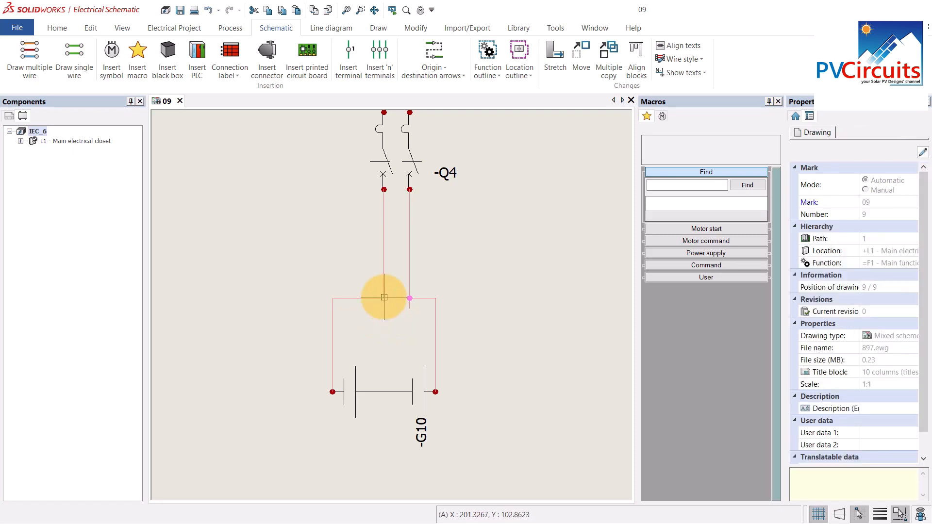
{"action": "left_click", "coordinate": [410, 309]}
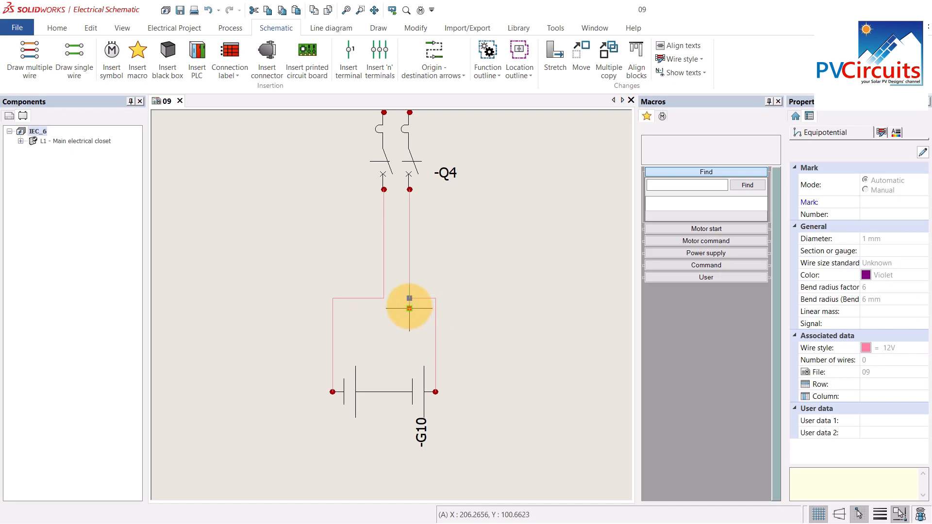
{"action": "key", "text": "Escape"}
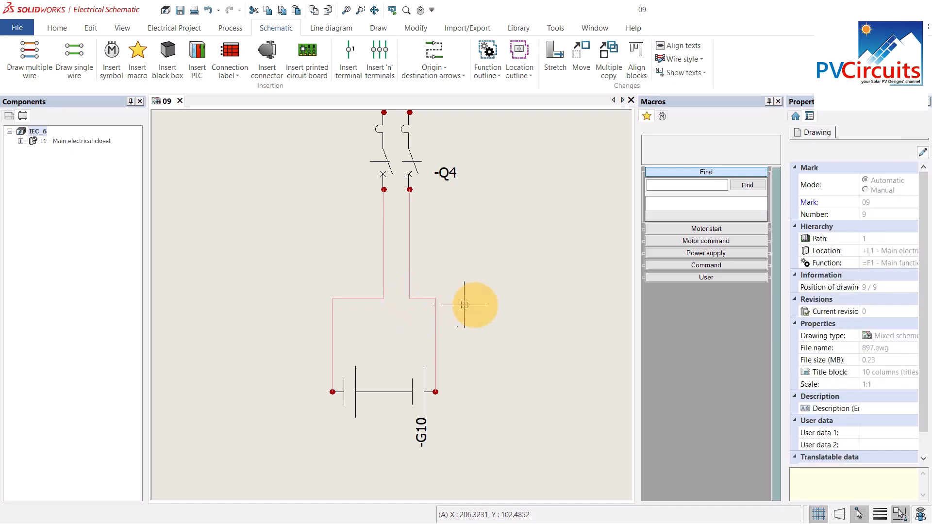
{"action": "scroll", "coordinate": [481, 291], "scroll_direction": "up", "scroll_amount": 1}
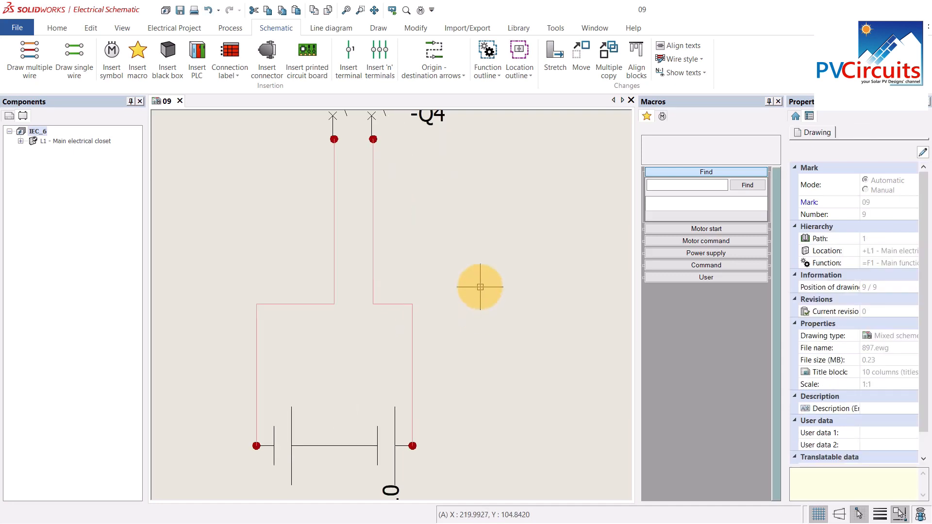
{"action": "scroll", "coordinate": [479, 286], "scroll_direction": "down", "scroll_amount": 3}
{"action": "scroll", "coordinate": [479, 287], "scroll_direction": "down", "scroll_amount": 1}
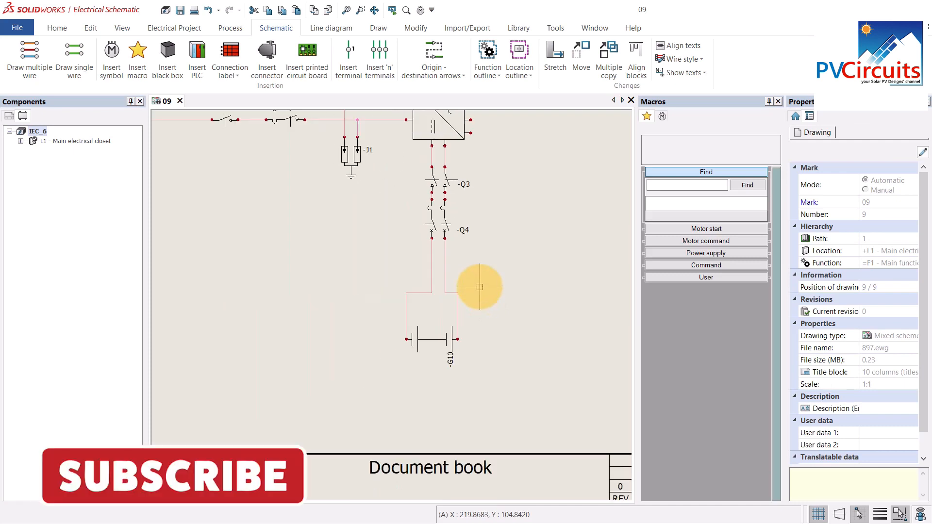
{"action": "mouse_move", "coordinate": [334, 270]}
{"action": "middle_mouse_down"}
{"action": "mouse_move", "coordinate": [364, 318]}
{"action": "mouse_move", "coordinate": [298, 366]}
{"action": "middle_mouse_up"}
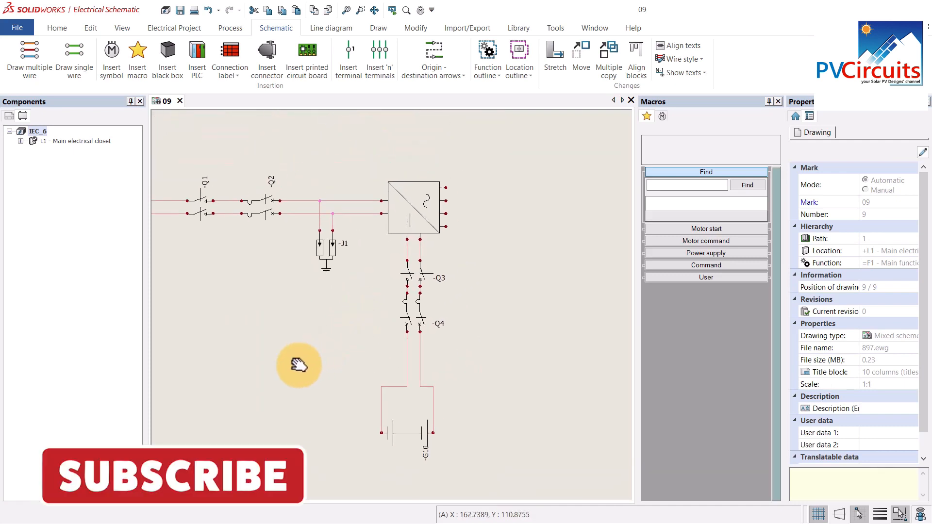
Step: Start multiple-wire drawing in the N L1 L2 L3 style with the neutral wire and phases 1 to 3 enabled and protection disabled
{"action": "left_click", "coordinate": [81, 71]}
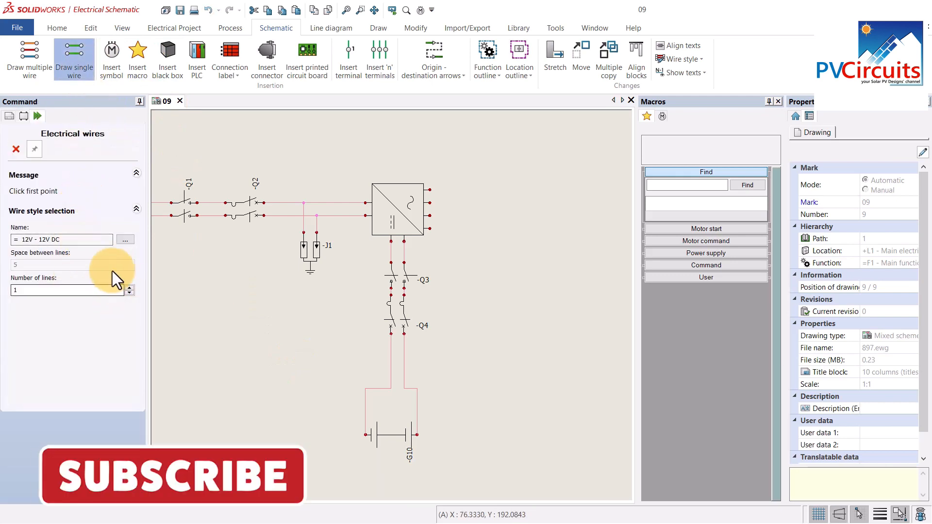
{"action": "left_click", "coordinate": [34, 68]}
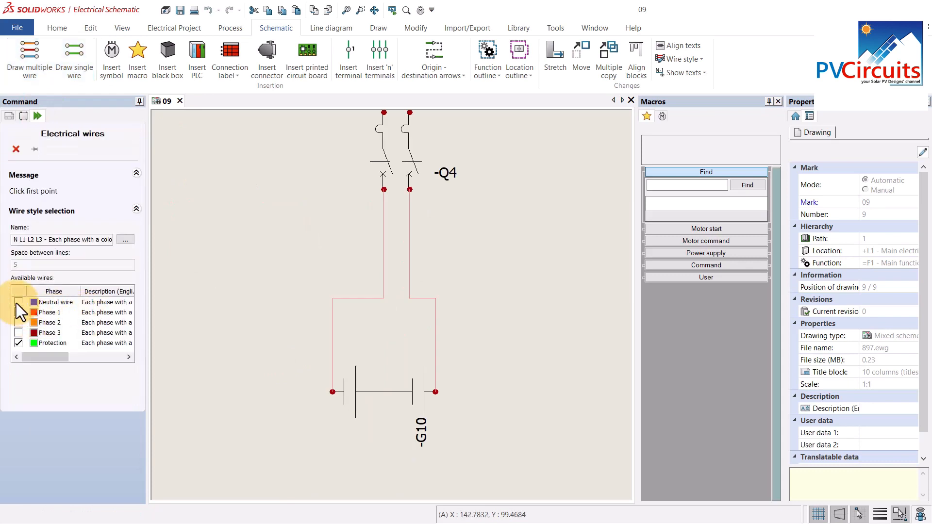
{"action": "left_click", "coordinate": [18, 302]}
{"action": "left_click", "coordinate": [18, 313]}
{"action": "left_click", "coordinate": [18, 322]}
{"action": "left_click", "coordinate": [18, 332]}
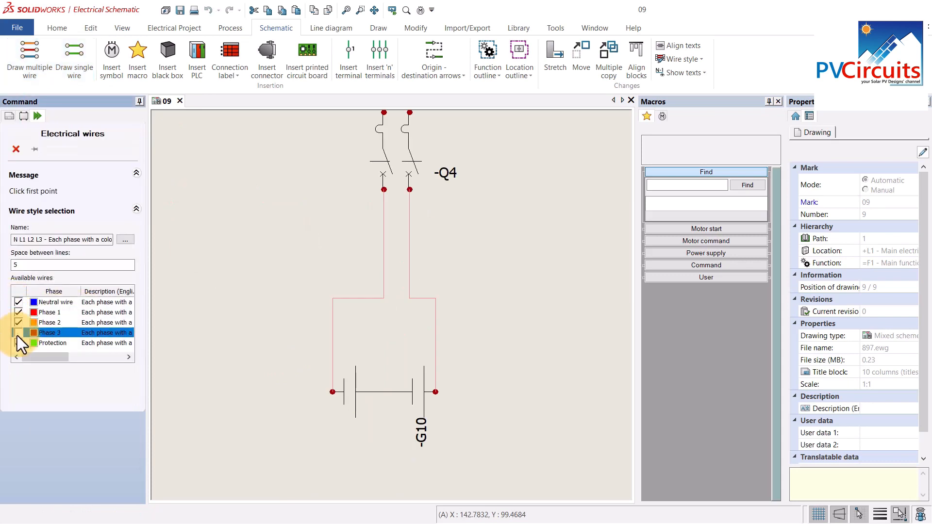
{"action": "left_click", "coordinate": [18, 343]}
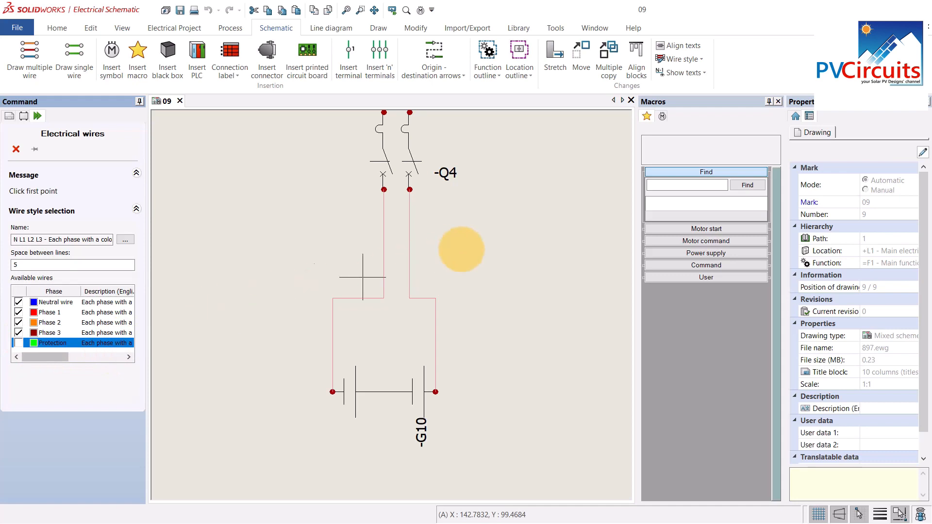
Step: Draw the neutral and three phase wires horizontally outward from the inverter-charger's four AC terminals
{"action": "middle_click_drag", "start_coordinate": [554, 221], "coordinate": [395, 414]}
{"action": "middle_click_drag", "start_coordinate": [430, 208], "coordinate": [397, 424]}
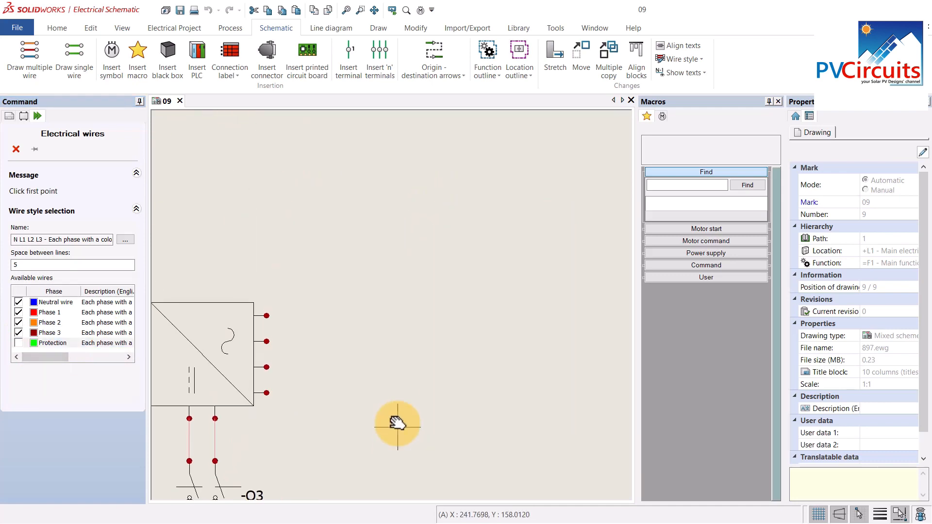
{"action": "left_click", "coordinate": [266, 315]}
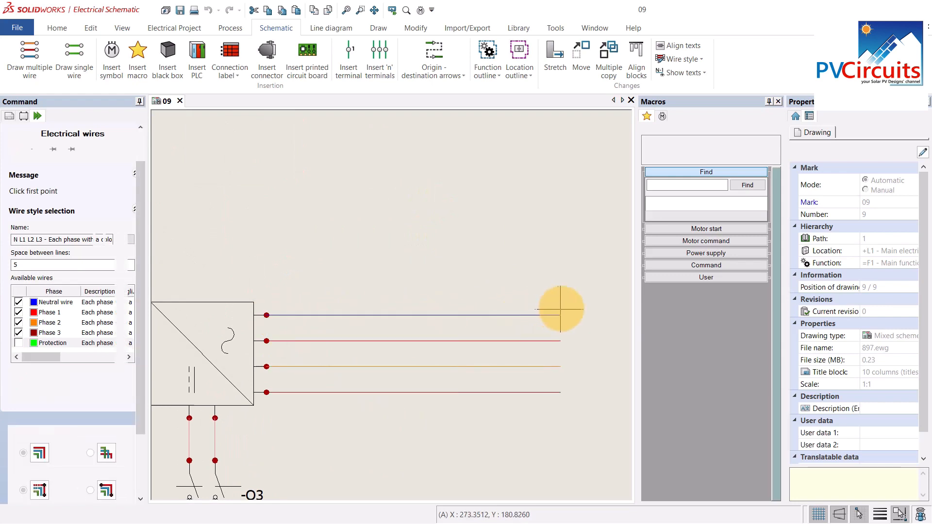
{"action": "double_click", "coordinate": [562, 315]}
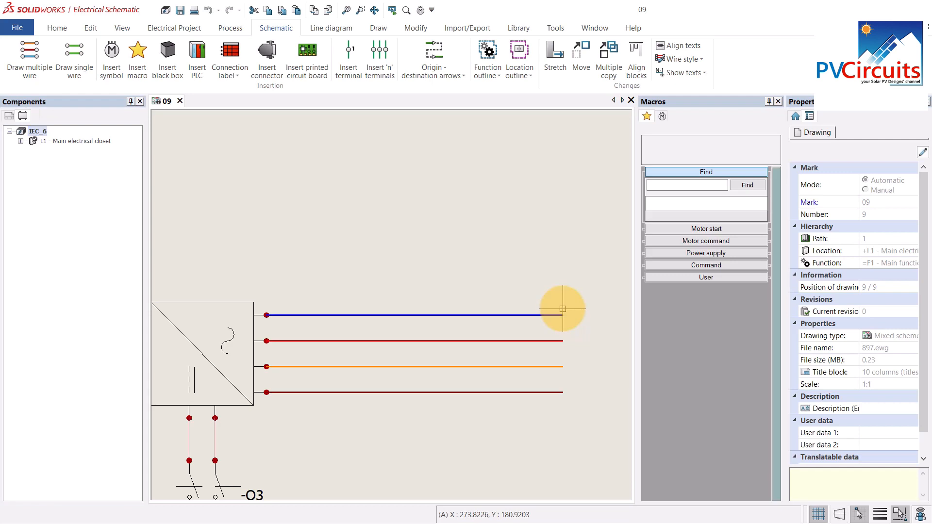
Step: Fit the whole drawing in view, and zoom to the area around the two PV module columns
{"action": "middle_click_drag", "start_coordinate": [403, 264], "coordinate": [543, 251]}
{"action": "middle_click_drag", "start_coordinate": [291, 280], "coordinate": [487, 212]}
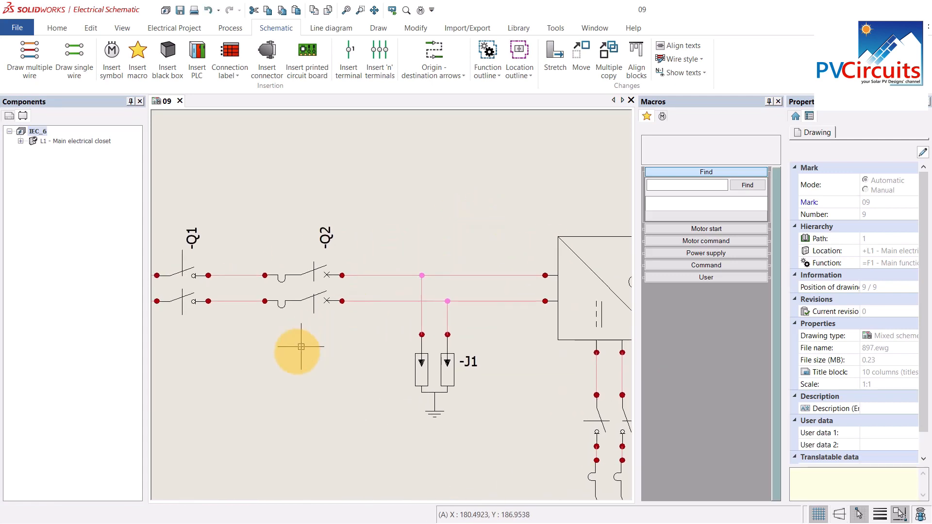
{"action": "middle_click_drag", "start_coordinate": [298, 349], "coordinate": [380, 358]}
{"action": "scroll", "coordinate": [363, 353], "scroll_direction": "up", "scroll_amount": 2}
{"action": "scroll", "coordinate": [363, 353], "scroll_direction": "down", "scroll_amount": 2}
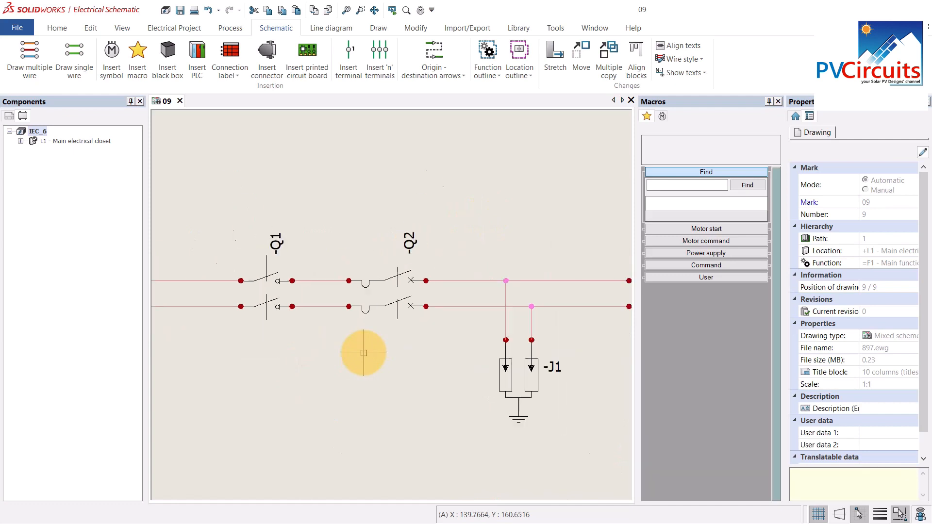
{"action": "scroll", "coordinate": [363, 353], "scroll_direction": "up", "scroll_amount": 2}
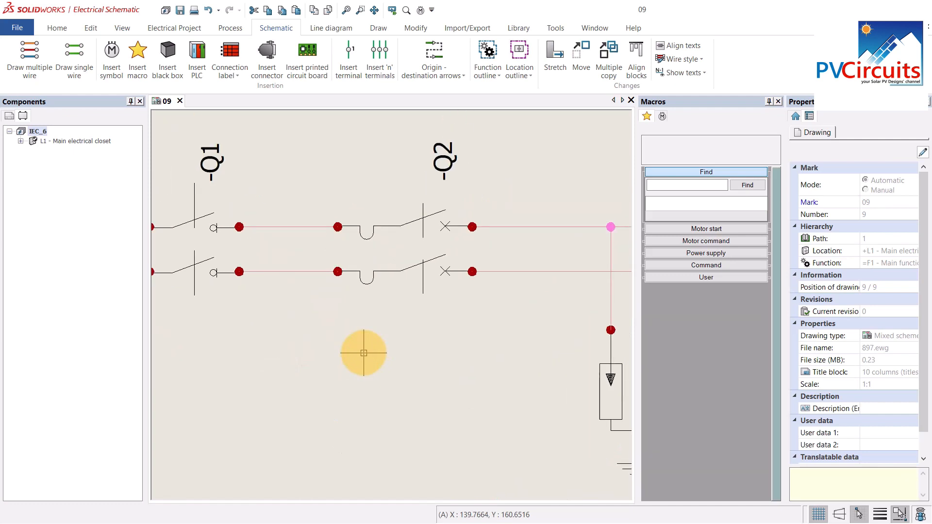
{"action": "scroll", "coordinate": [363, 353], "scroll_direction": "down", "scroll_amount": 2}
{"action": "scroll", "coordinate": [364, 352], "scroll_direction": "up", "scroll_amount": 2}
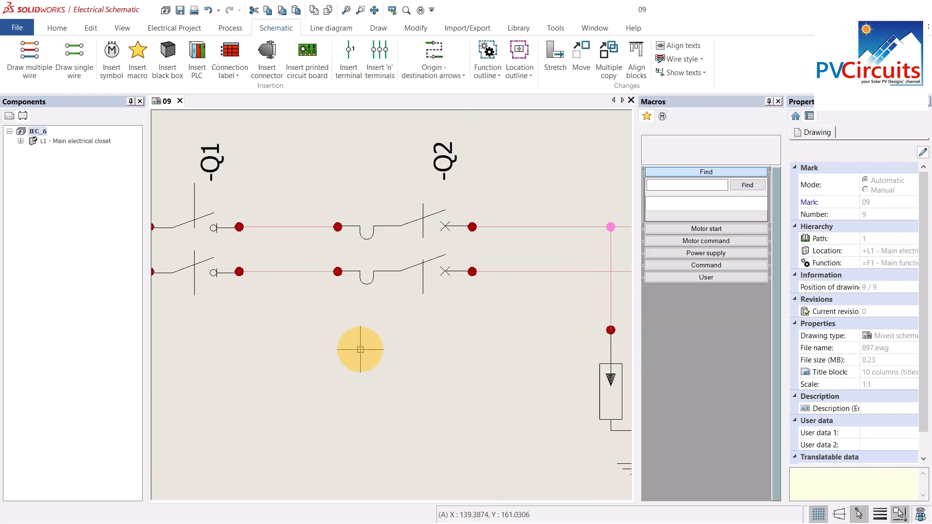
{"action": "middle_click_drag", "start_coordinate": [360, 350], "coordinate": [495, 350]}
{"action": "scroll", "coordinate": [406, 349], "scroll_direction": "up", "scroll_amount": 3}
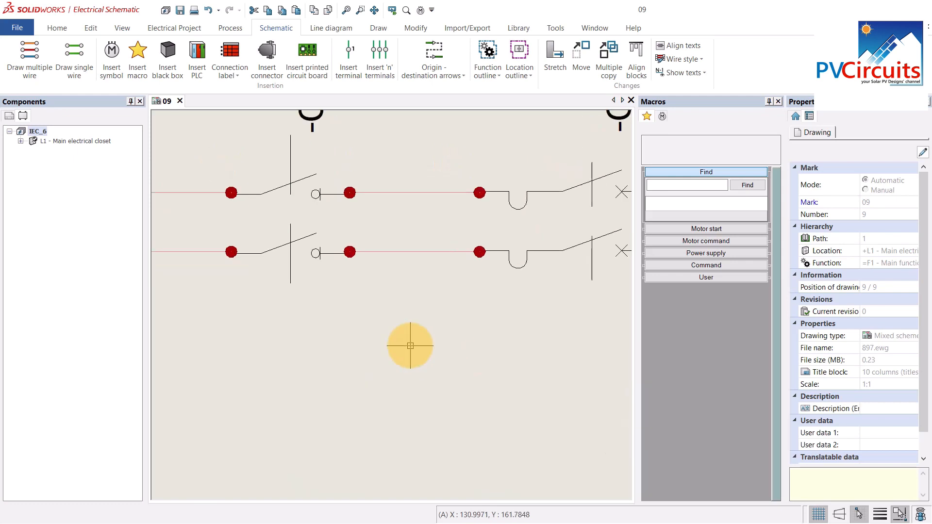
{"action": "left_click", "coordinate": [123, 28]}
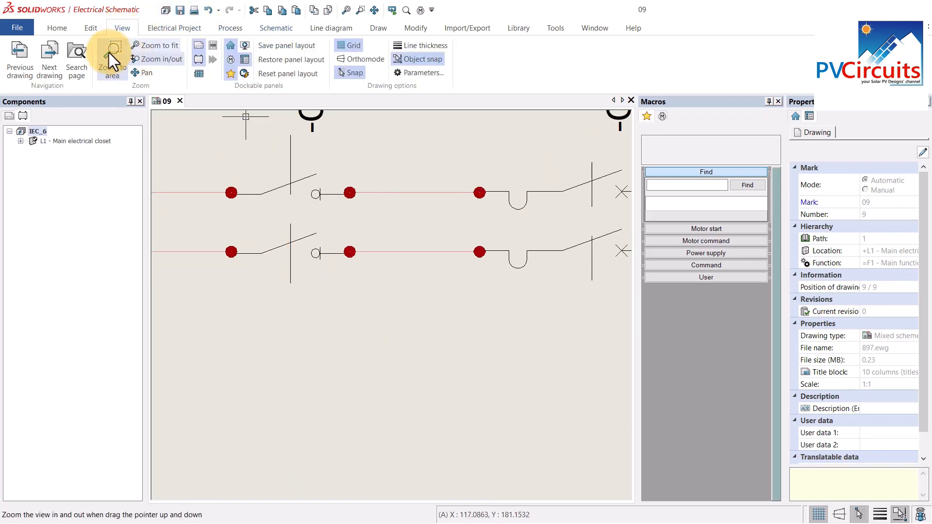
{"action": "left_click", "coordinate": [145, 46]}
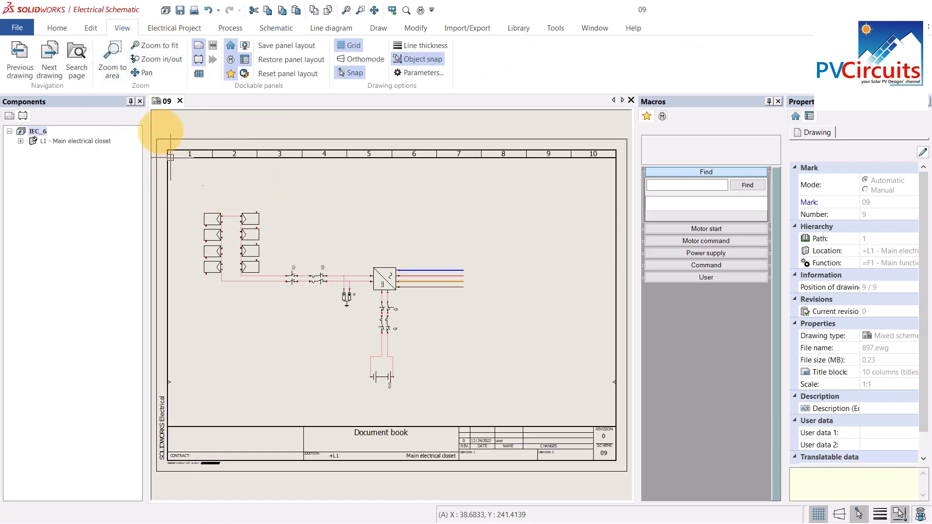
{"action": "left_click", "coordinate": [112, 54]}
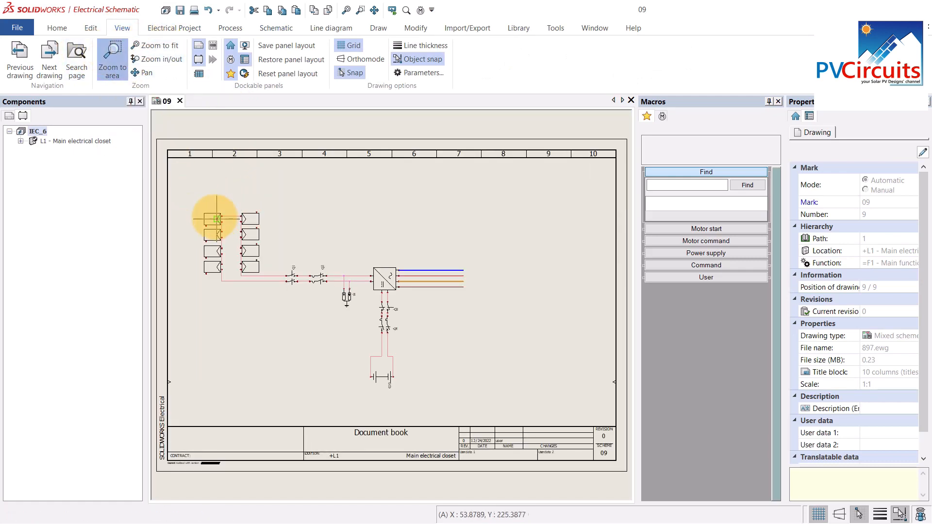
{"action": "left_click_drag", "start_coordinate": [190, 197], "coordinate": [293, 310]}
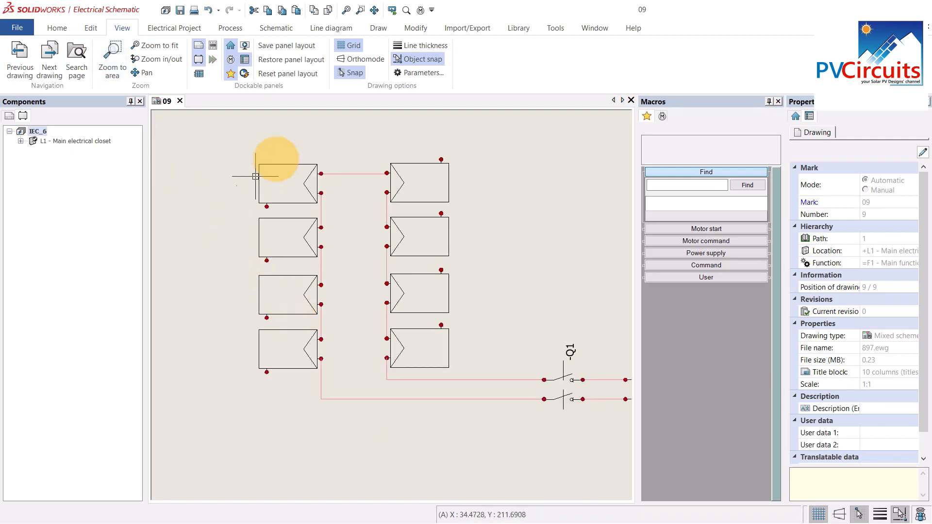
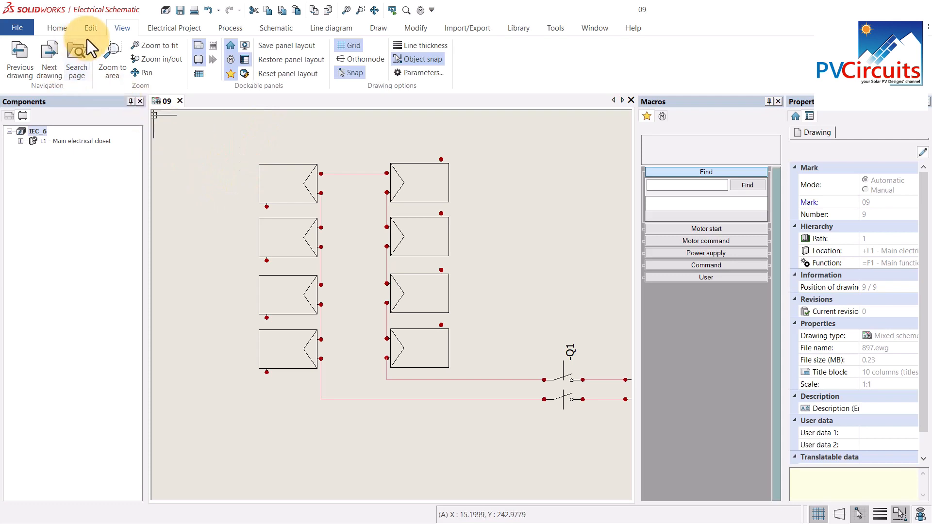
Step: Start multiple-wire drawing with only the protection conductor enabled, disabling the neutral wire and phases 1 to 3
{"action": "left_click", "coordinate": [269, 30]}
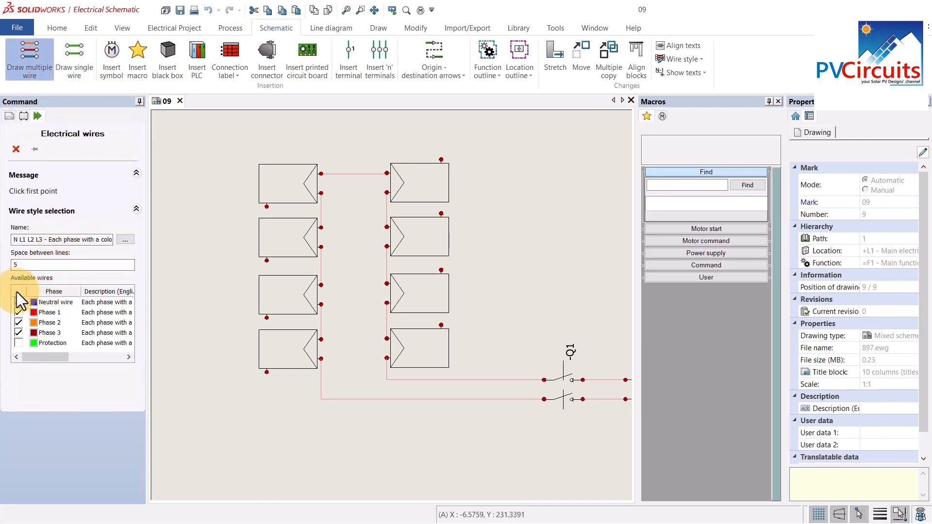
{"action": "left_click", "coordinate": [19, 302]}
{"action": "left_click", "coordinate": [19, 312]}
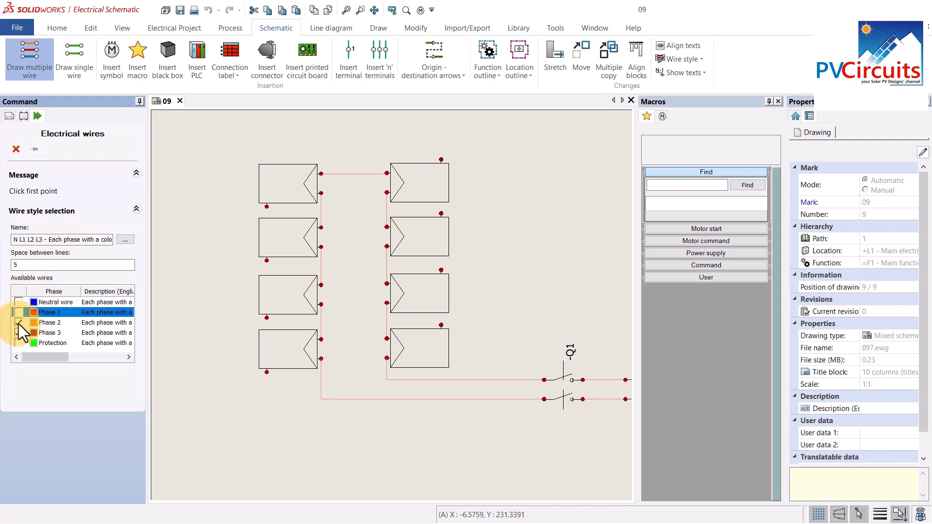
{"action": "left_click", "coordinate": [18, 323]}
{"action": "left_click", "coordinate": [18, 332]}
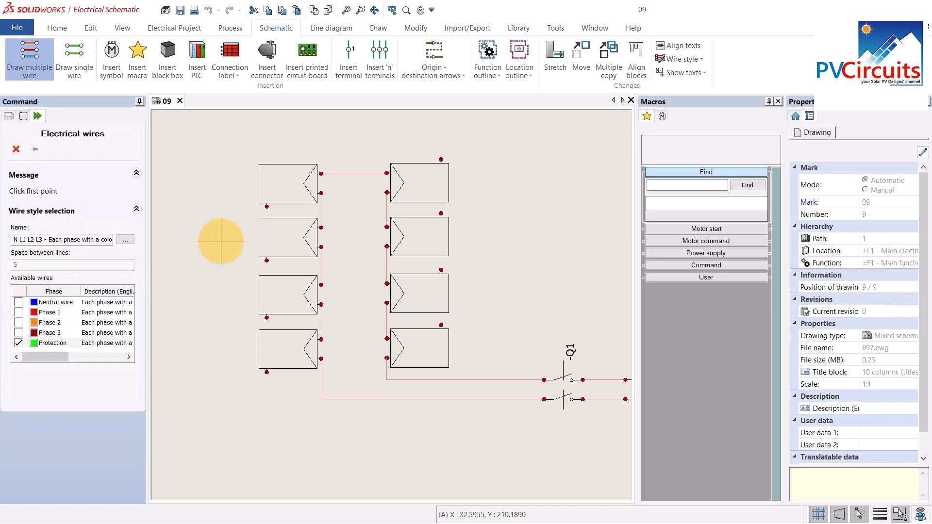
Step: Draw a protection wire from the lowest right-column module's earth terminal, up and over both columns, and down past the left column
{"action": "left_click", "coordinate": [441, 324]}
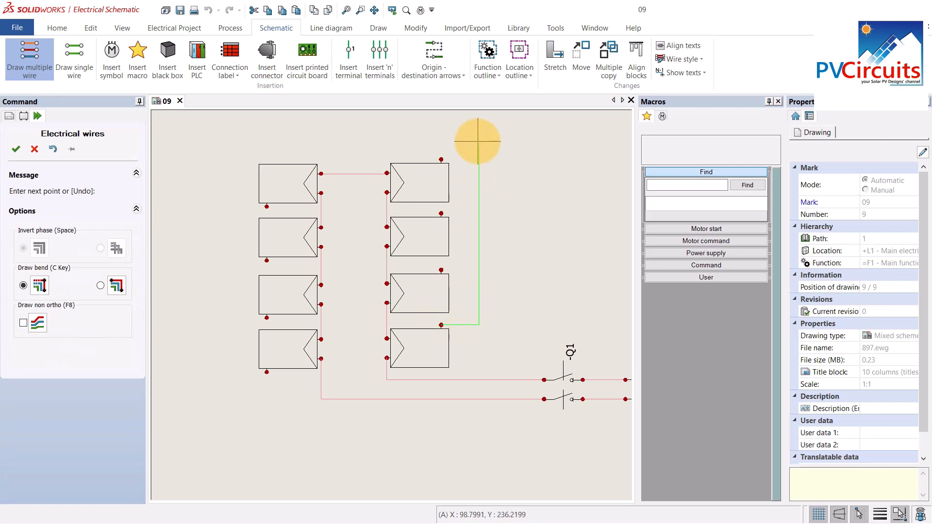
{"action": "left_click", "coordinate": [477, 135]}
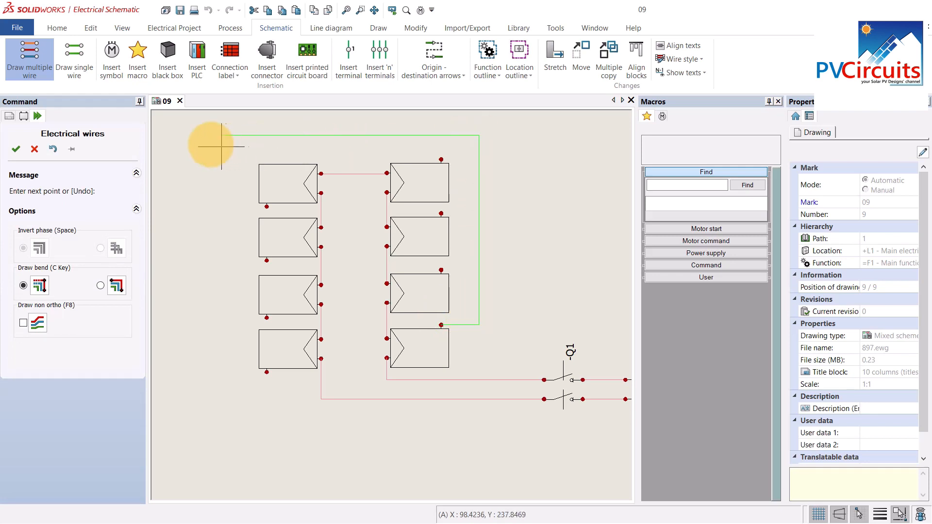
{"action": "left_click", "coordinate": [231, 138]}
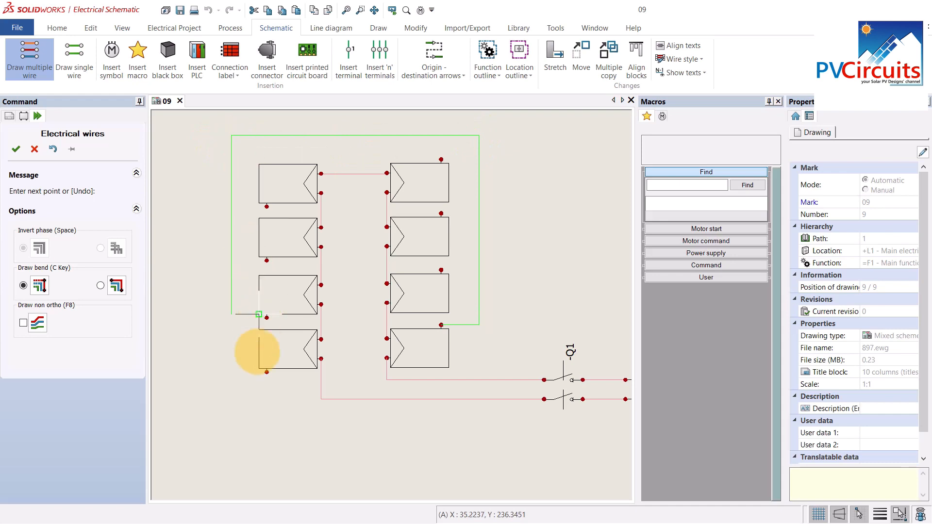
{"action": "left_click", "coordinate": [247, 452]}
{"action": "right_click", "coordinate": [247, 452]}
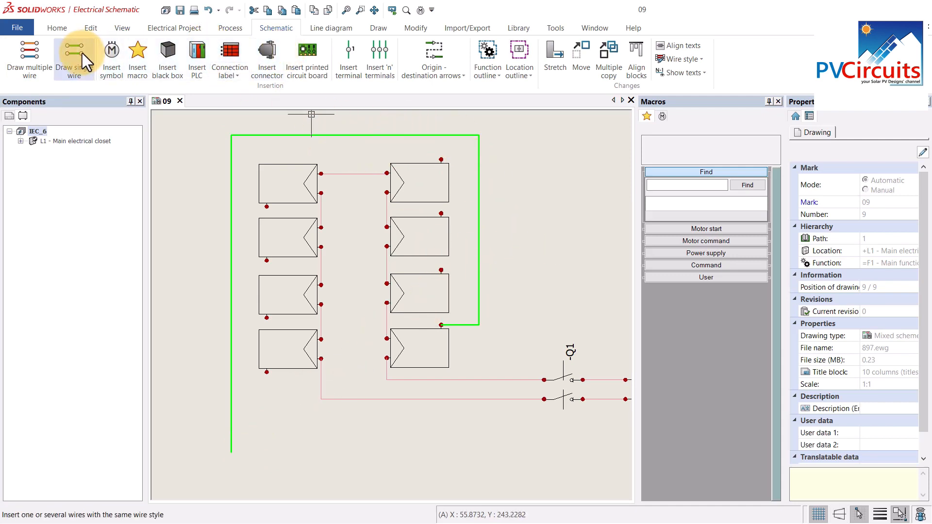
Step: Connect the top right-column module's earth terminal straight up to the horizontal protection wire
{"action": "left_click", "coordinate": [29, 56]}
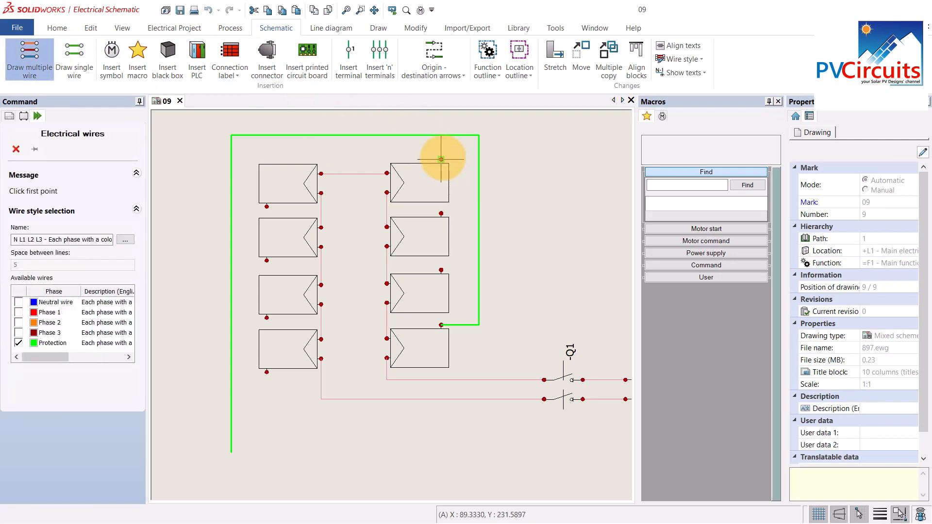
{"action": "left_click", "coordinate": [441, 159]}
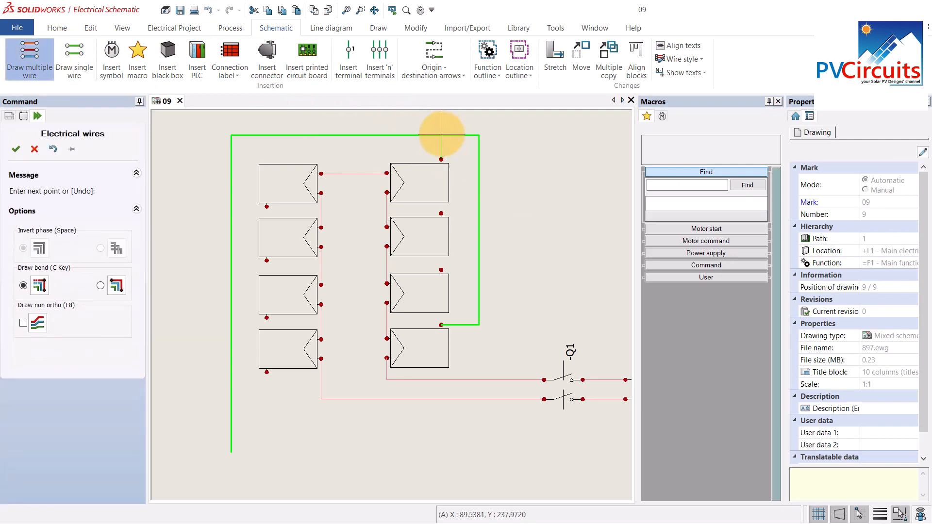
{"action": "left_click", "coordinate": [442, 135]}
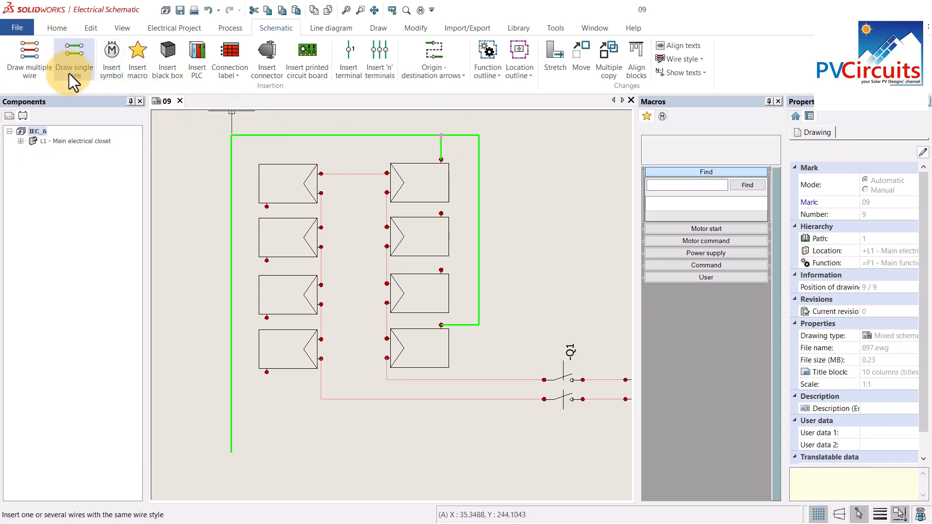
Step: Try to wire the top left-column module's earth terminal to the left vertical protection wire, and delete the result
{"action": "left_click", "coordinate": [29, 61]}
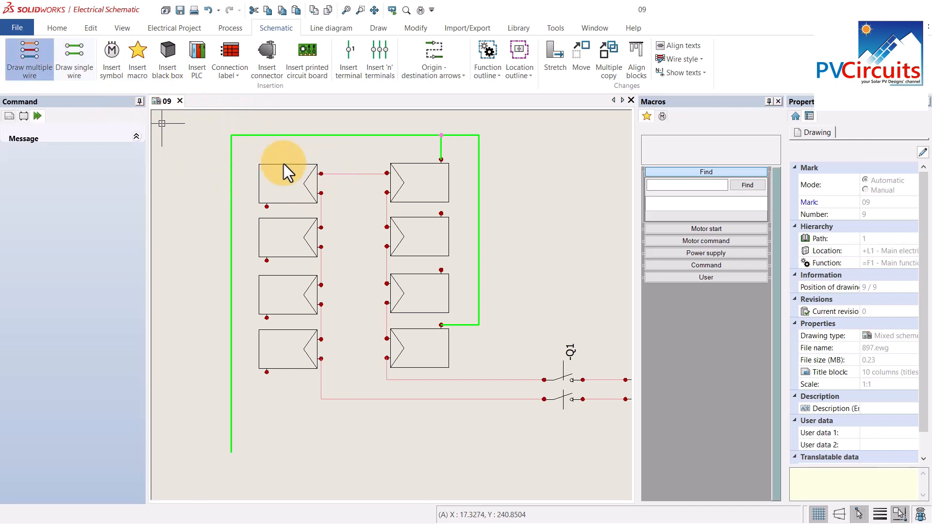
{"action": "left_click", "coordinate": [267, 206]}
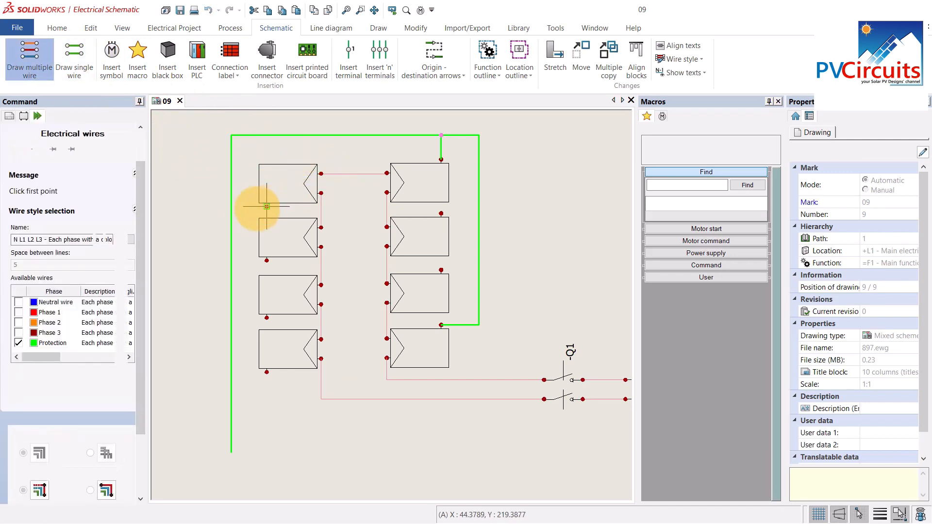
{"action": "left_click", "coordinate": [231, 206]}
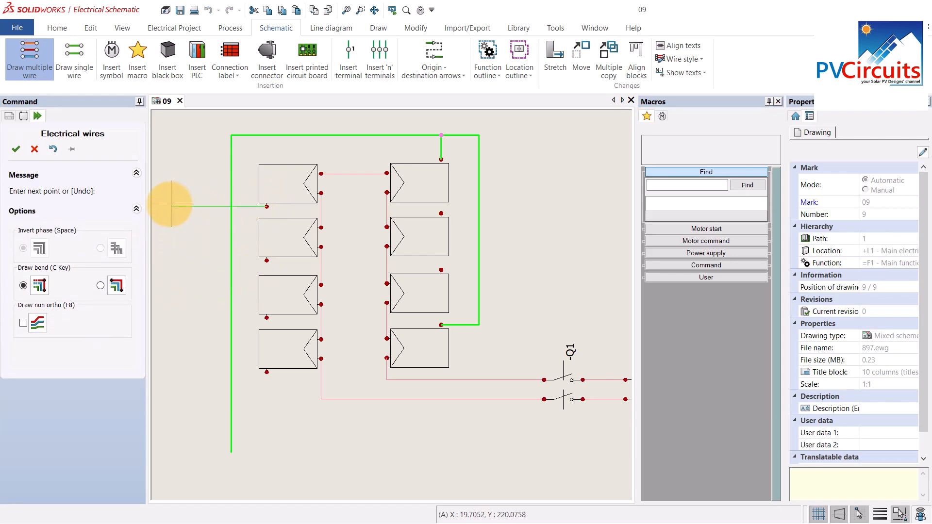
{"action": "key", "text": "Escape"}
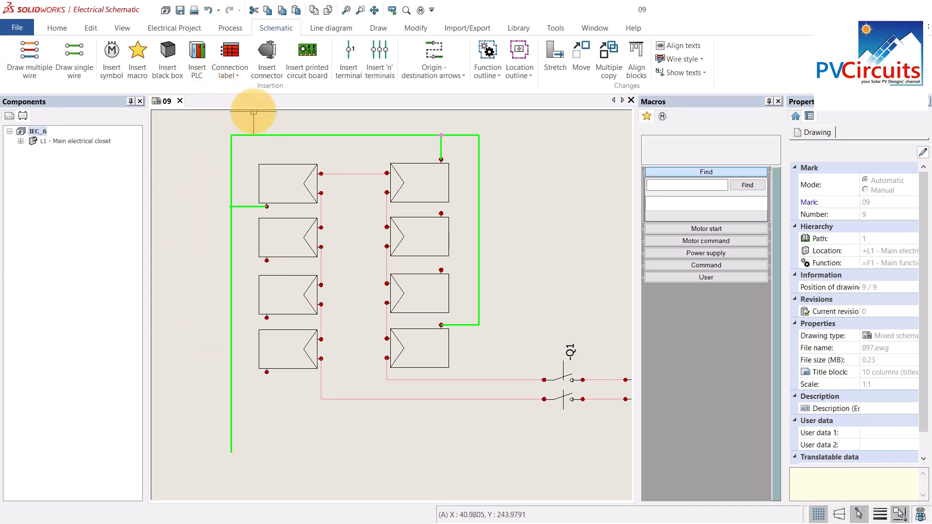
{"action": "left_click", "coordinate": [242, 207]}
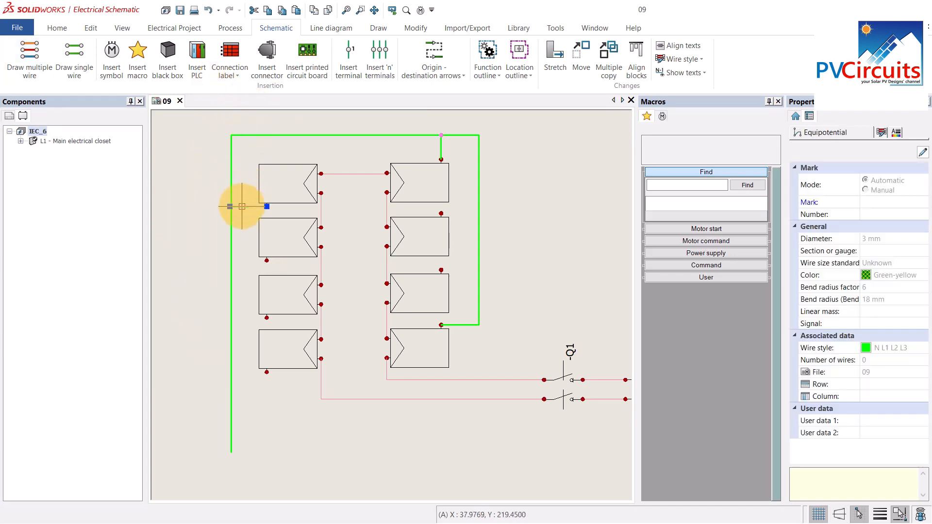
{"action": "key", "text": "Delete"}
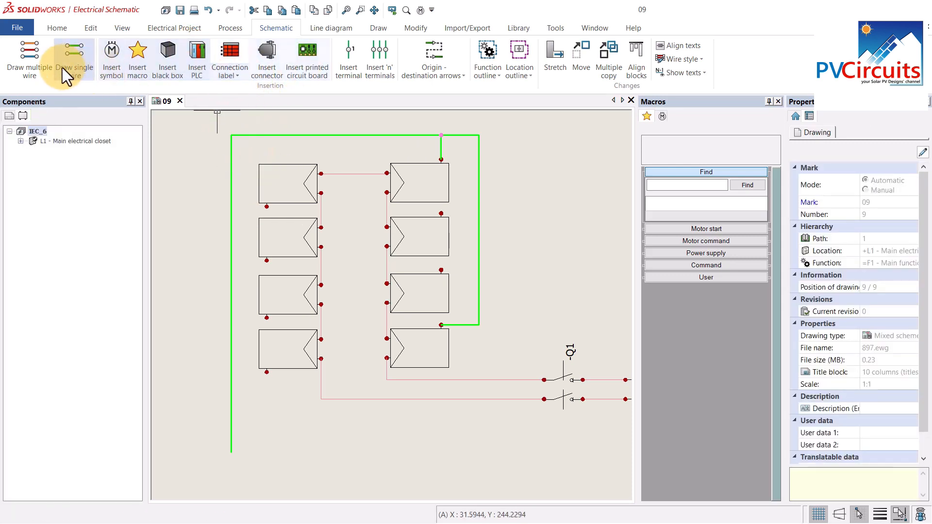
Step: Connect the earth terminals of the two upper left-column modules horizontally to the left vertical protection wire
{"action": "left_click", "coordinate": [29, 55]}
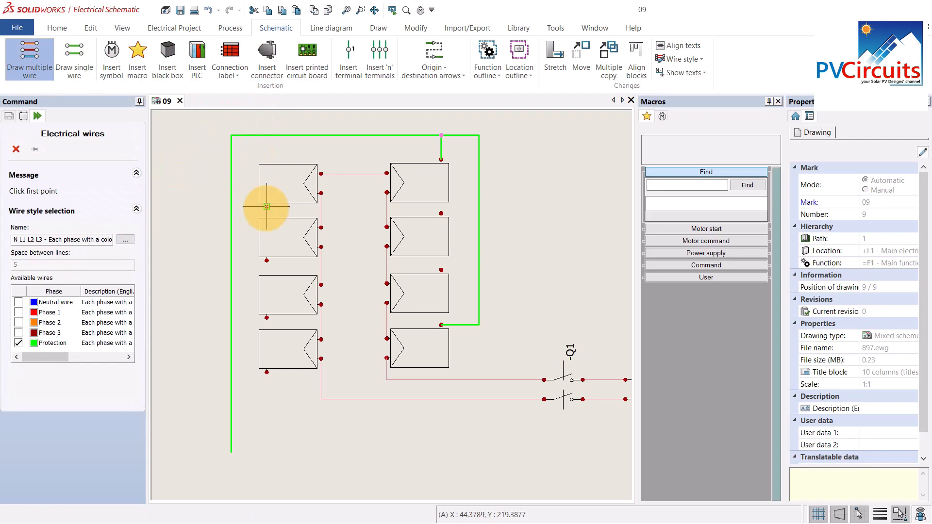
{"action": "left_click", "coordinate": [260, 205]}
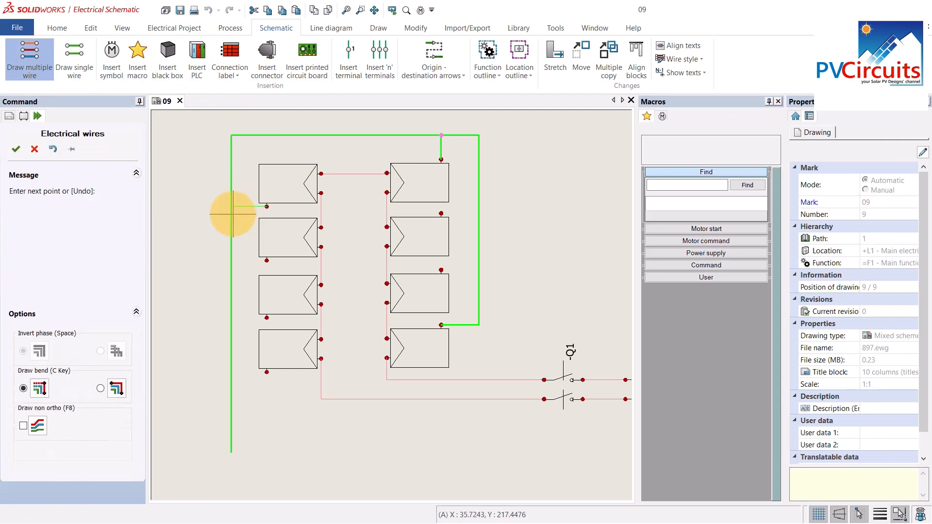
{"action": "left_click", "coordinate": [231, 208]}
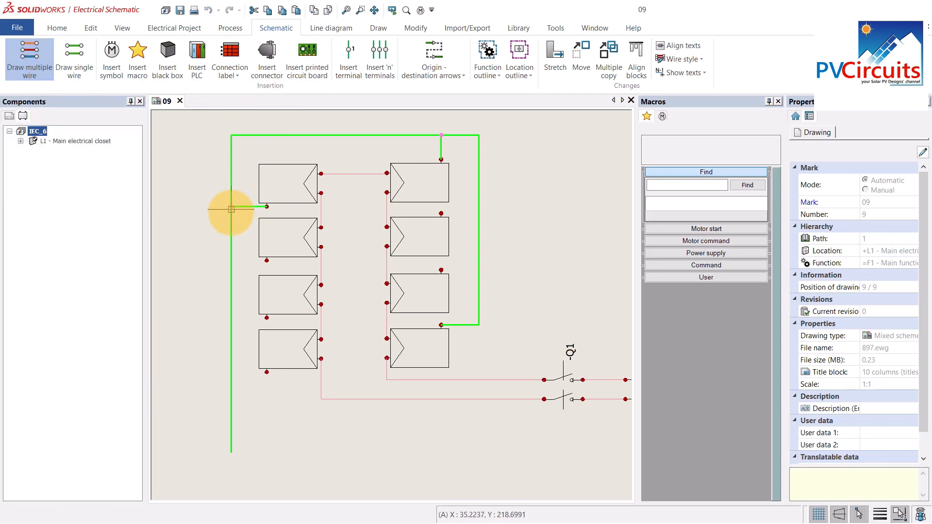
{"action": "left_click", "coordinate": [29, 55]}
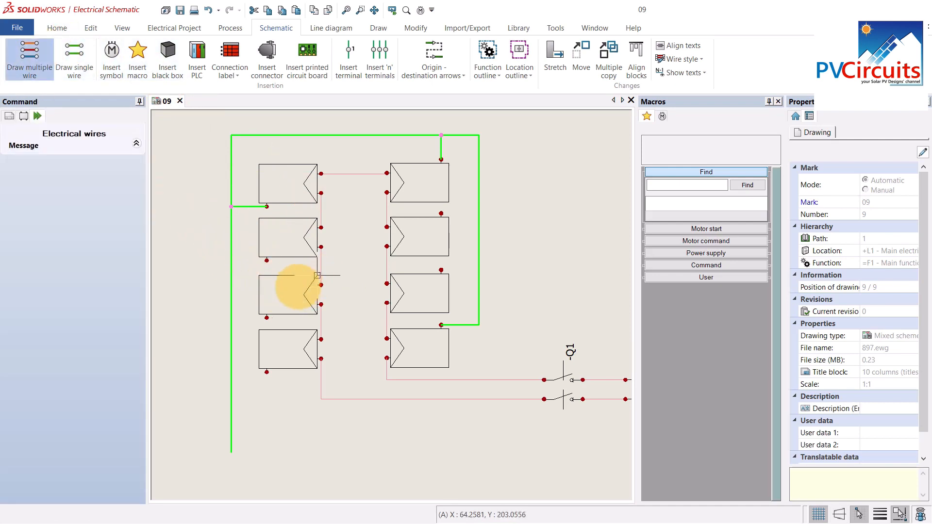
{"action": "left_click", "coordinate": [266, 260]}
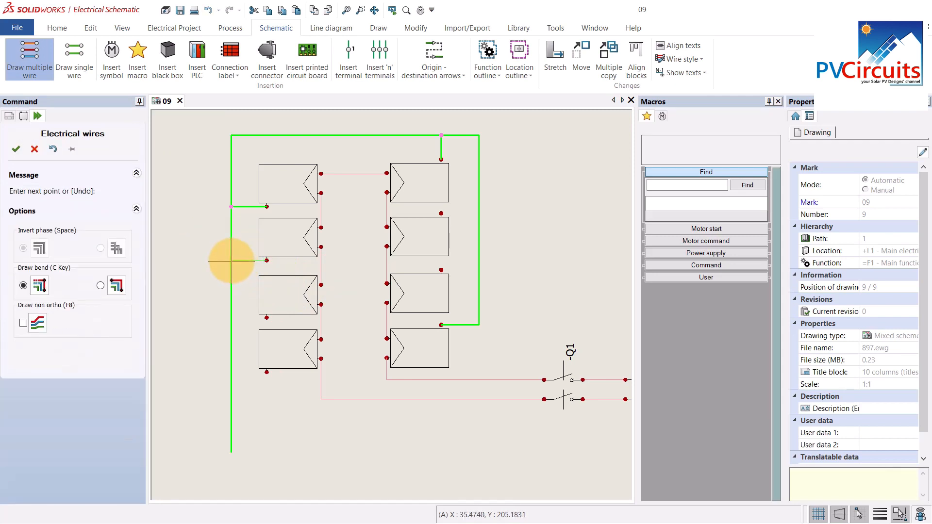
{"action": "left_click", "coordinate": [231, 261]}
{"action": "key", "text": "Escape"}
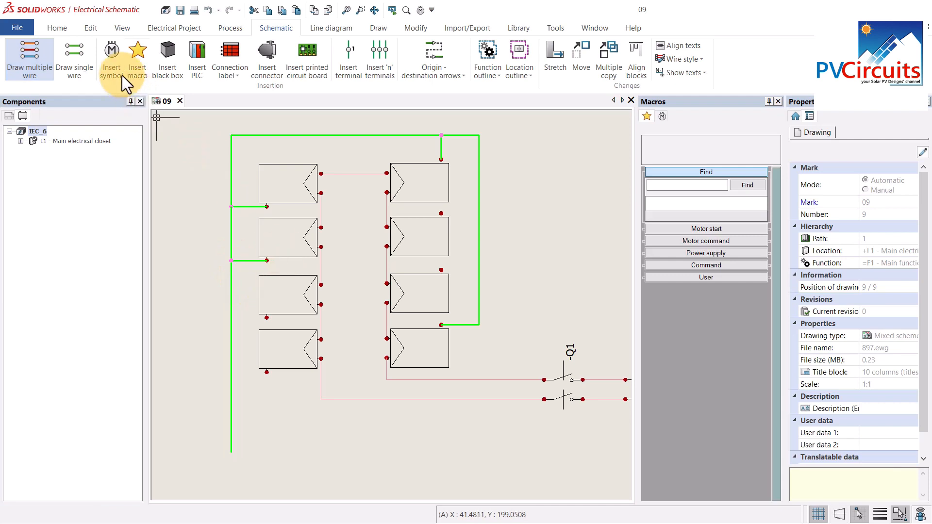
Step: Wire the earth terminals of the two lower left-column modules horizontally to the left vertical protection wire
{"action": "left_click", "coordinate": [30, 57]}
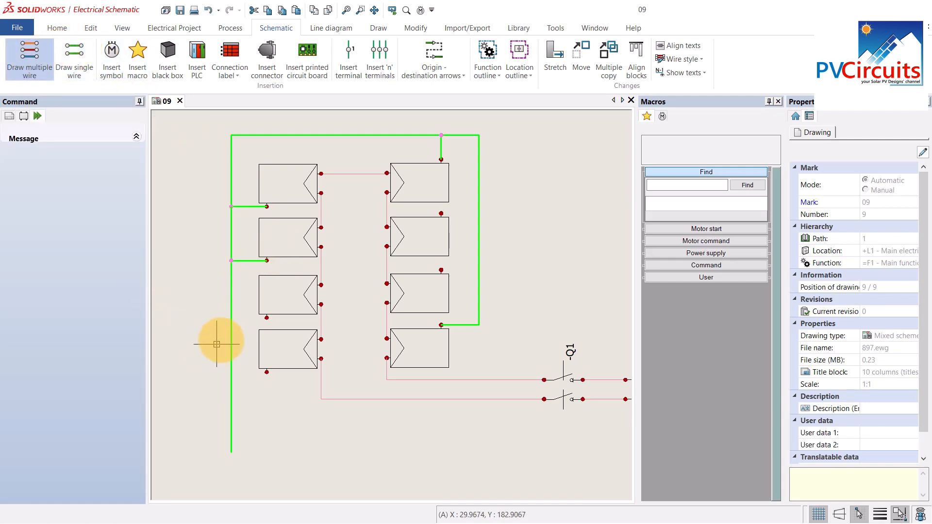
{"action": "left_click", "coordinate": [264, 318]}
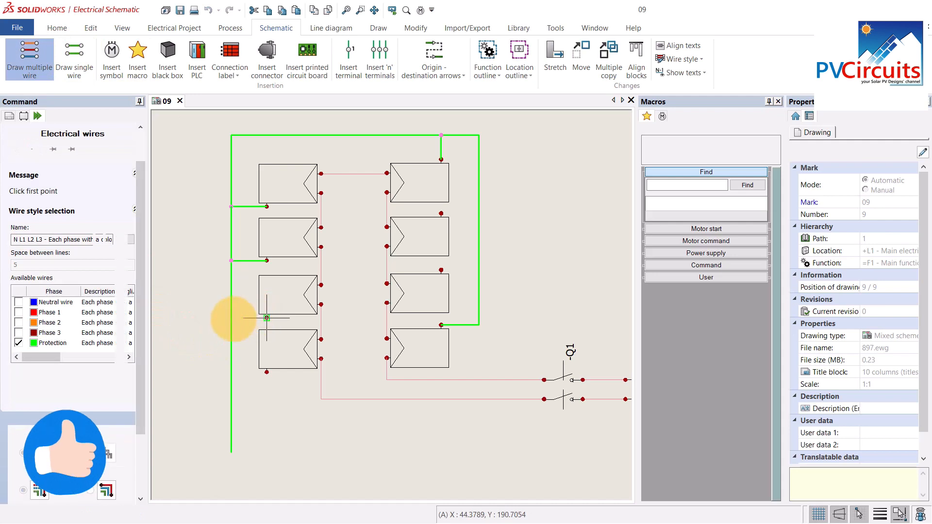
{"action": "left_click", "coordinate": [231, 318]}
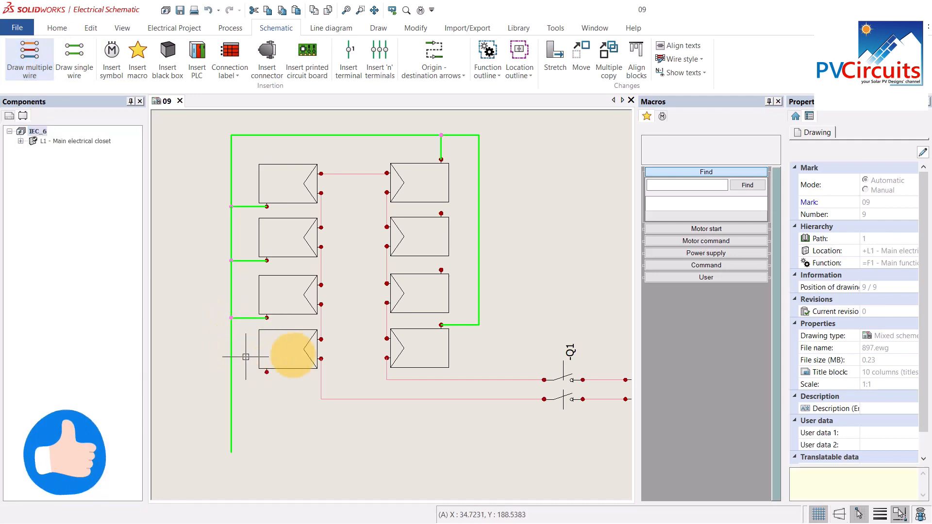
{"action": "left_click", "coordinate": [34, 56]}
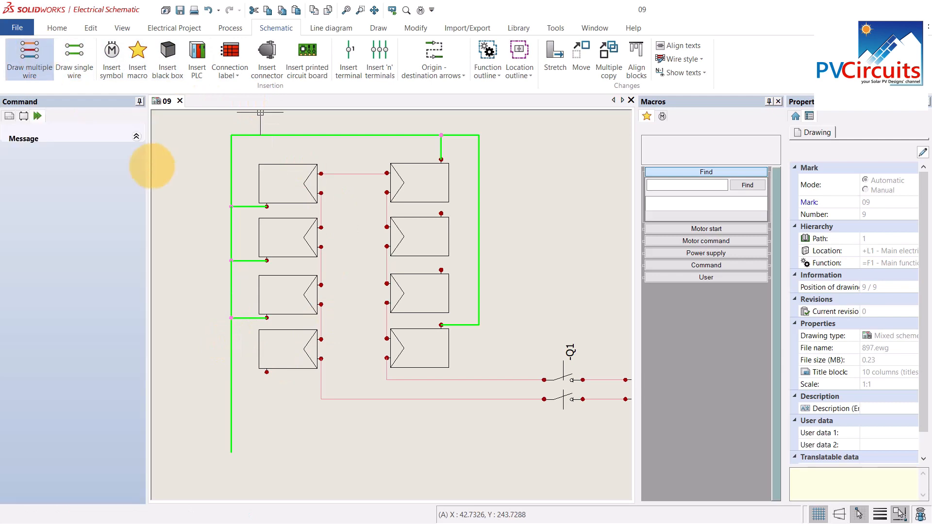
{"action": "left_click", "coordinate": [268, 371]}
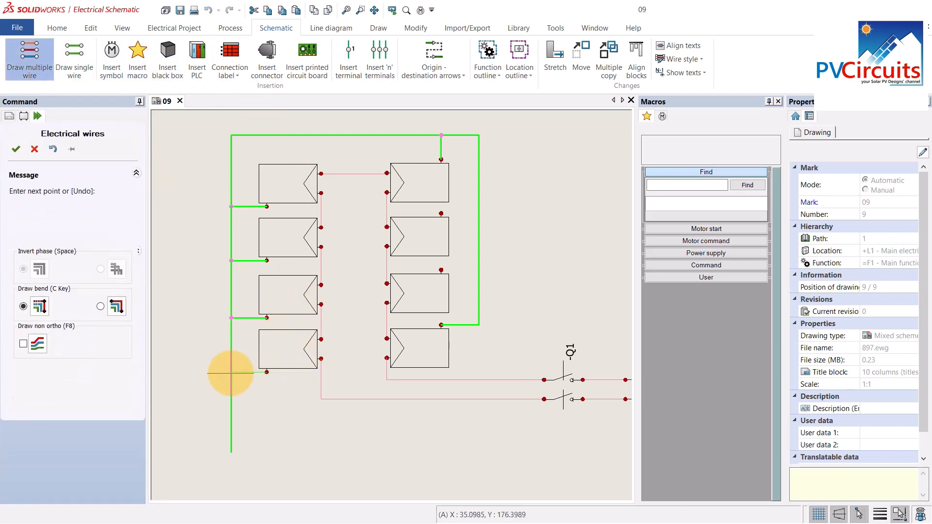
{"action": "left_click", "coordinate": [231, 372]}
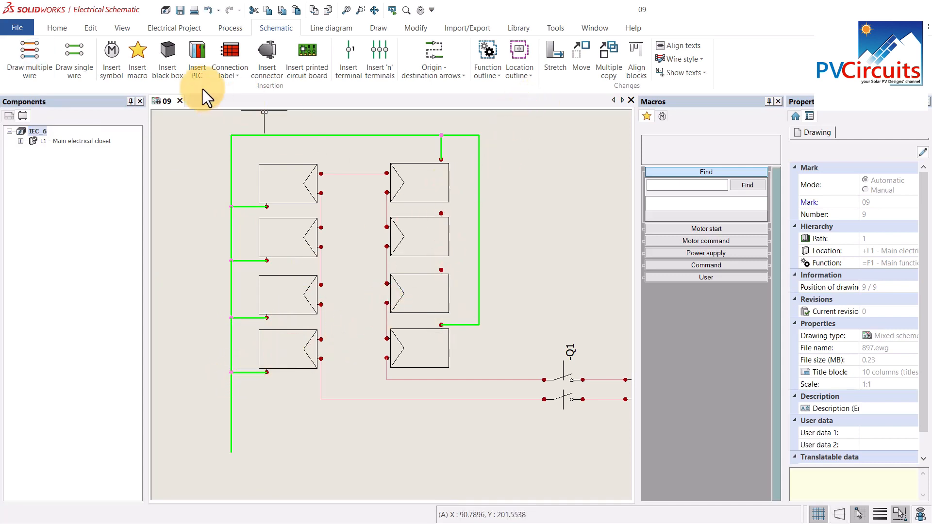
Step: Connect the earth terminals of the second and third right-column modules horizontally to the right vertical protection wire
{"action": "left_click", "coordinate": [31, 56]}
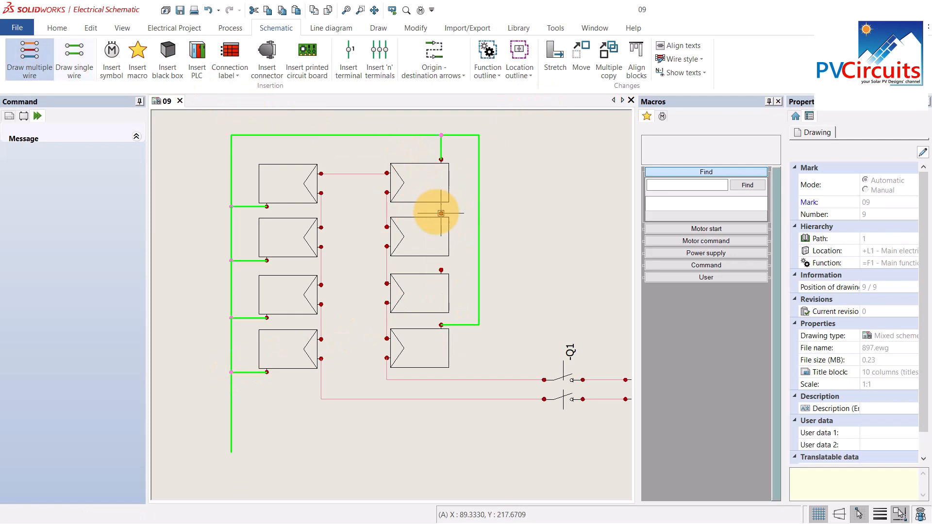
{"action": "left_click", "coordinate": [478, 213]}
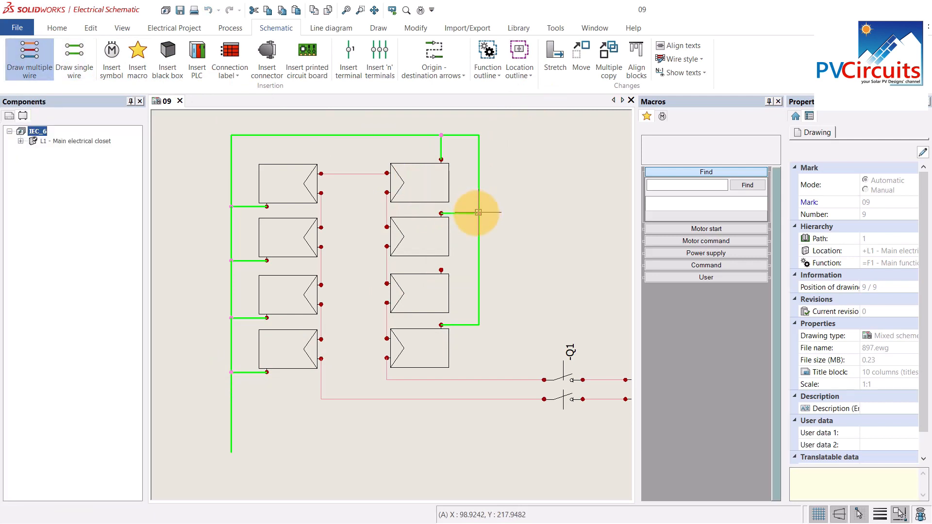
{"action": "left_click", "coordinate": [30, 55]}
{"action": "left_click", "coordinate": [441, 270]}
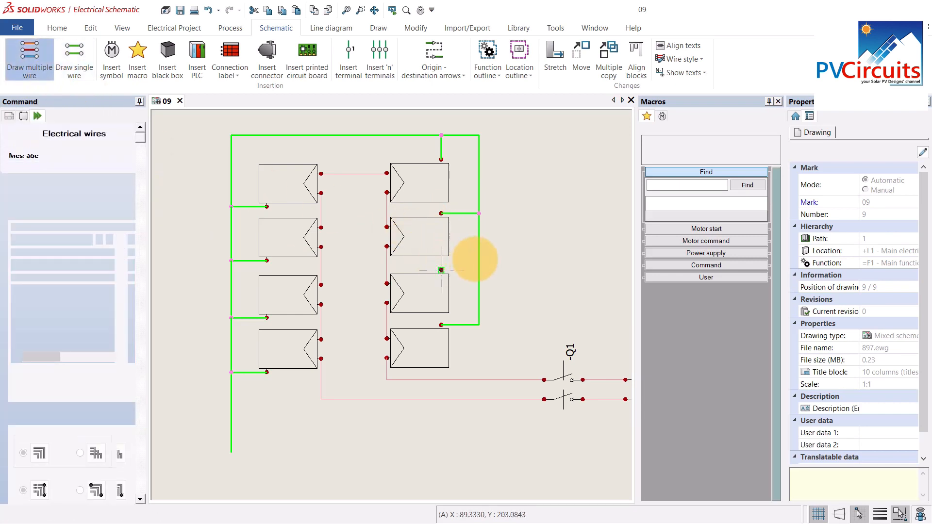
{"action": "left_click", "coordinate": [479, 267]}
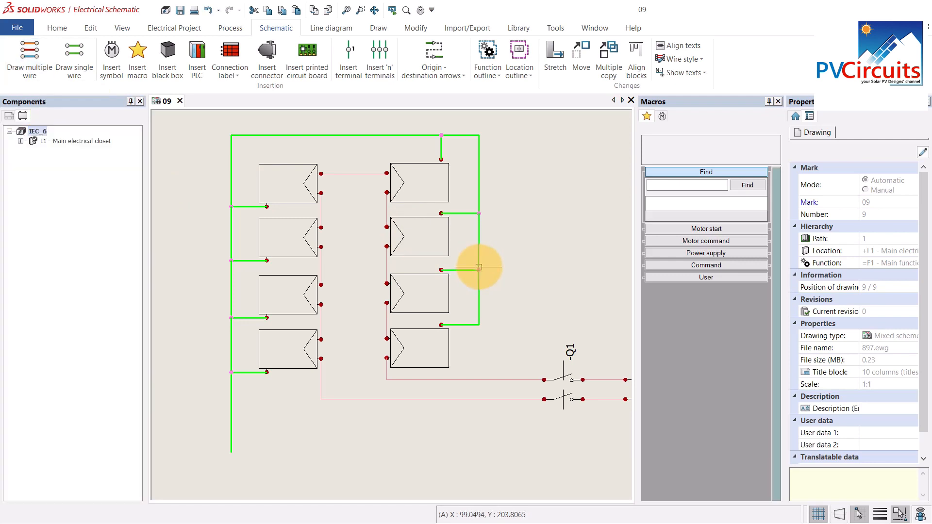
{"action": "right_click", "coordinate": [491, 268]}
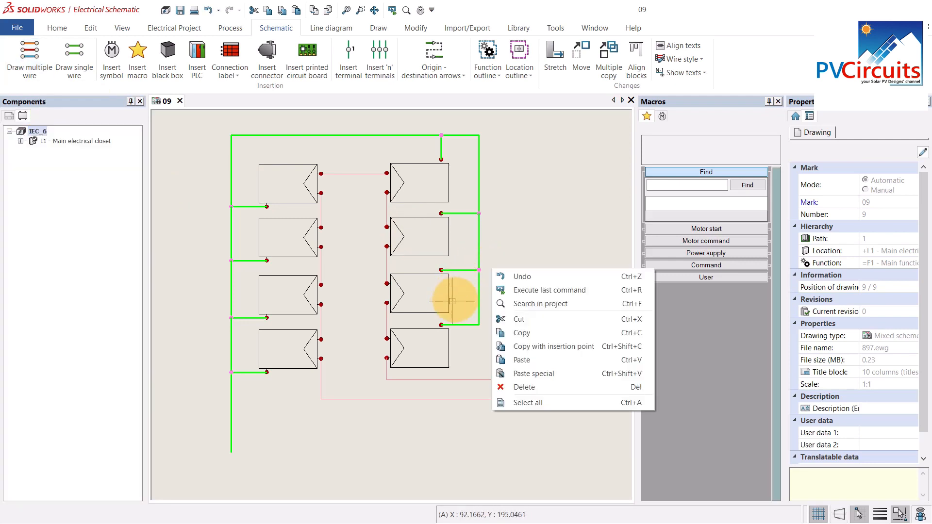
{"action": "key", "text": "Escape"}
Step: Start inserting a symbol and filter the symbol library to any class with the description "earth"
{"action": "middle_click_drag", "start_coordinate": [551, 254], "coordinate": [563, 173]}
{"action": "scroll", "coordinate": [563, 173], "scroll_direction": "up", "scroll_amount": 2}
{"action": "middle_click_drag", "start_coordinate": [281, 436], "coordinate": [441, 384]}
{"action": "scroll", "coordinate": [440, 382], "scroll_direction": "down", "scroll_amount": 1}
{"action": "left_click", "coordinate": [112, 66]}
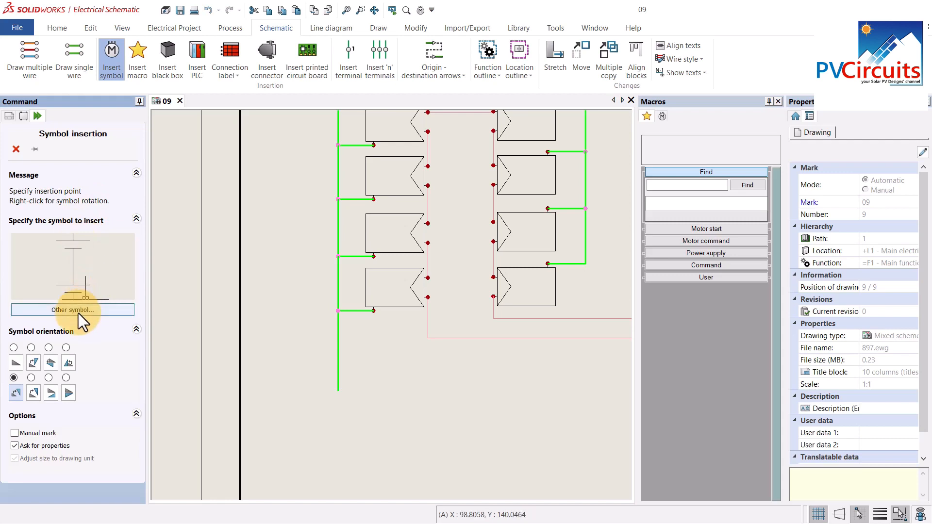
{"action": "left_click", "coordinate": [77, 310]}
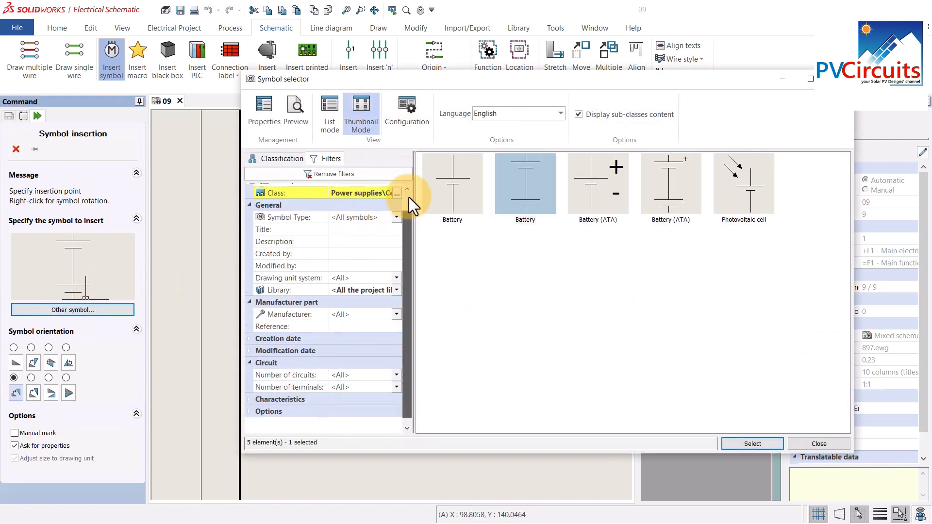
{"action": "scroll", "coordinate": [408, 197], "scroll_direction": "up", "scroll_amount": 2}
{"action": "left_click", "coordinate": [335, 202]}
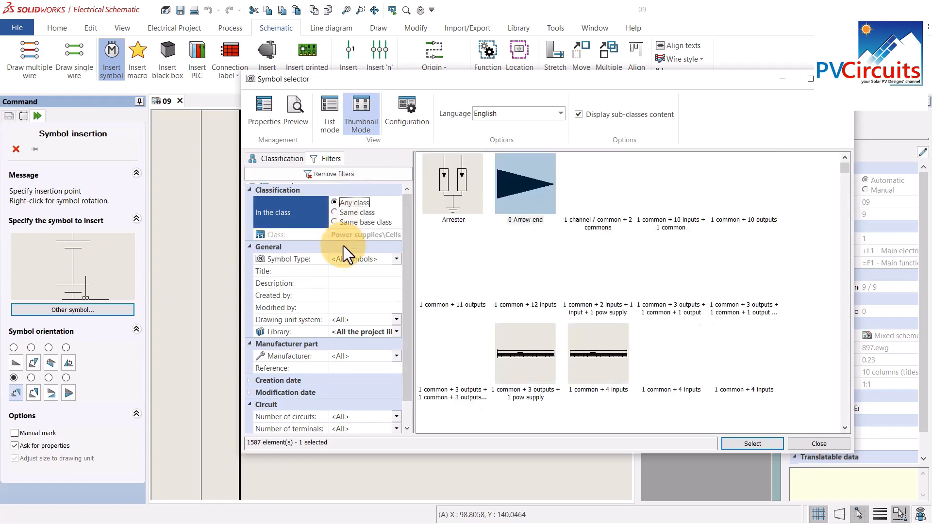
{"action": "left_click", "coordinate": [335, 284]}
{"action": "type", "text": "earth"}
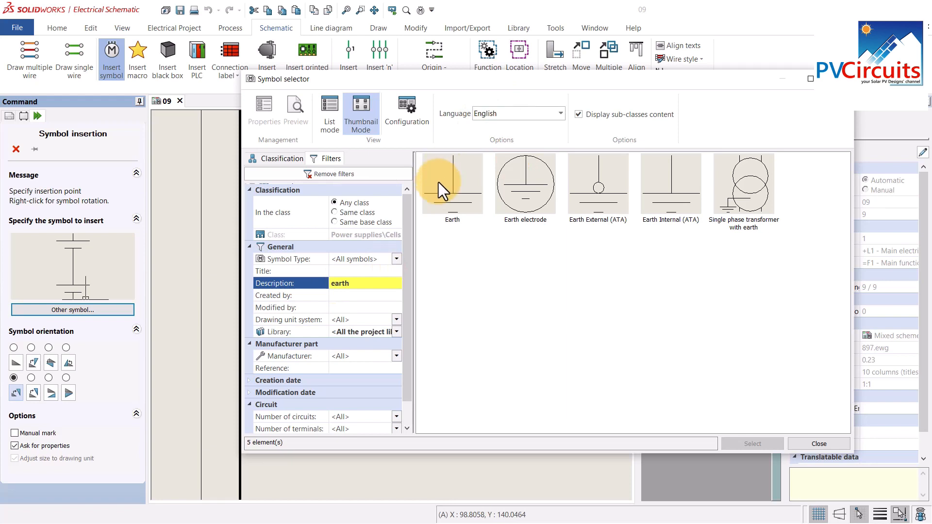
Step: Place the Earth symbol at the lower end of the left vertical protection wire, accepting its default properties
{"action": "left_click", "coordinate": [441, 184]}
{"action": "left_click", "coordinate": [752, 444]}
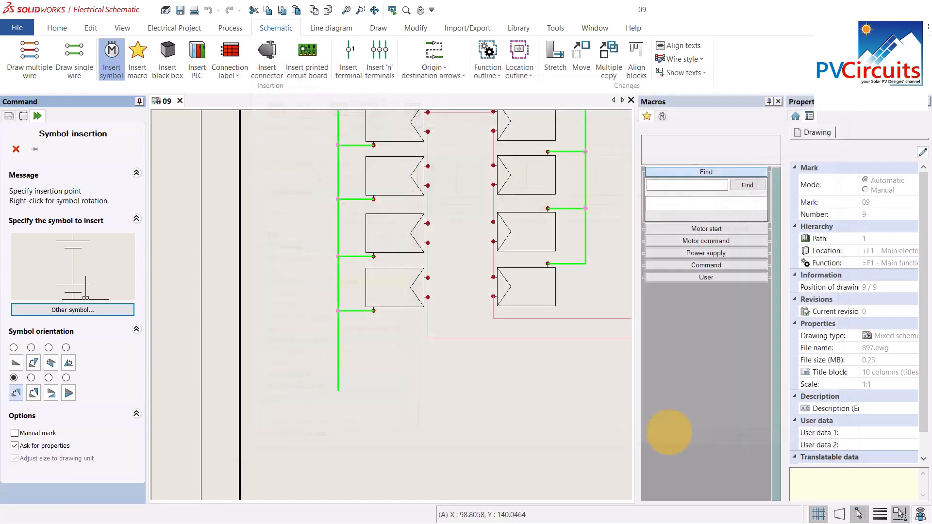
{"action": "left_click", "coordinate": [338, 390]}
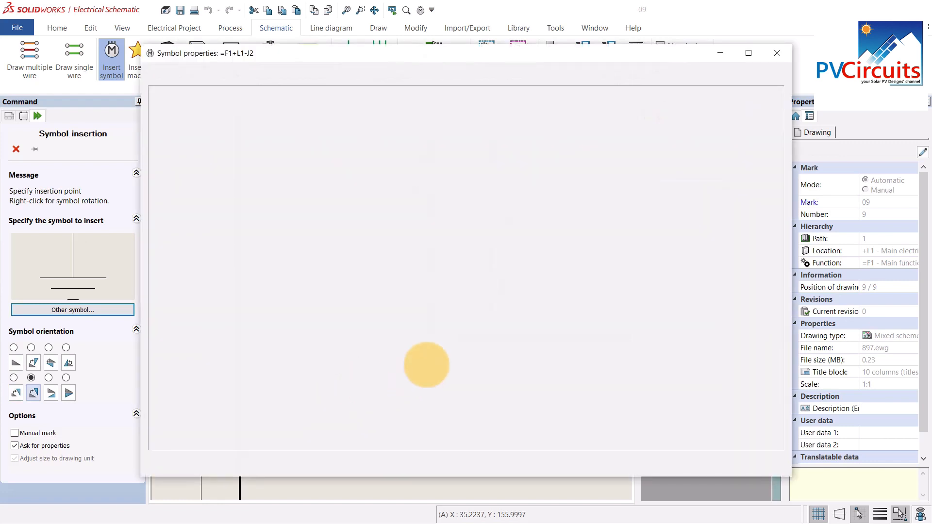
{"action": "left_click", "coordinate": [695, 464]}
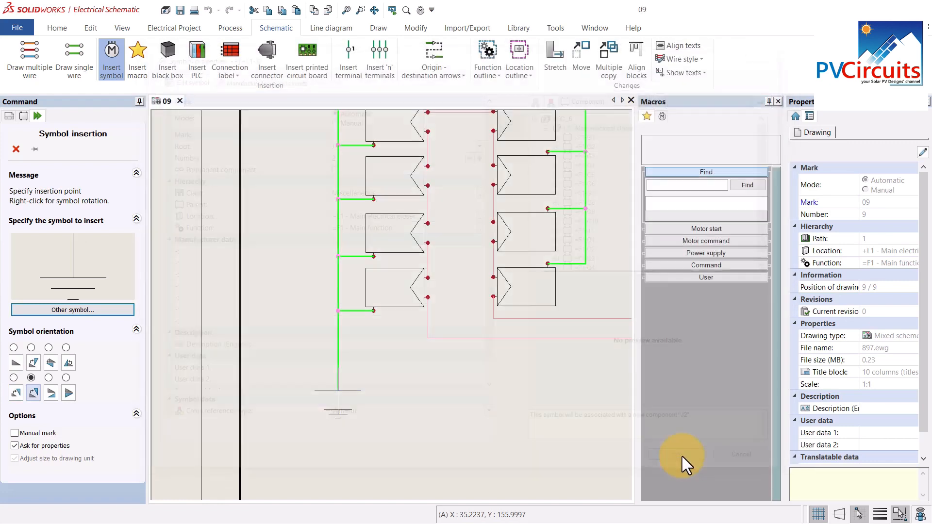
Step: Examine the complete PV schematic, first fitted to the whole sheet and again enlarged to the circuit area
{"action": "scroll", "coordinate": [534, 360], "scroll_direction": "down", "scroll_amount": 3}
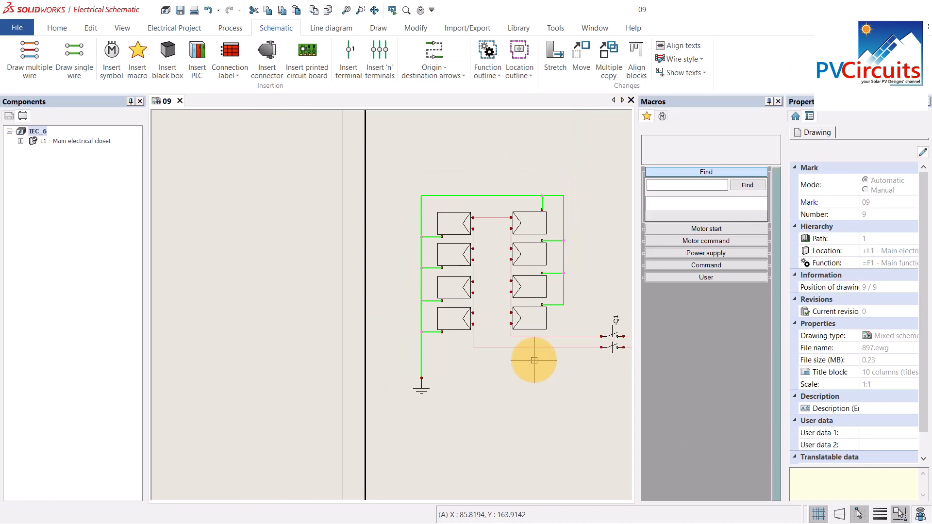
{"action": "middle_click_drag", "start_coordinate": [539, 360], "coordinate": [380, 302]}
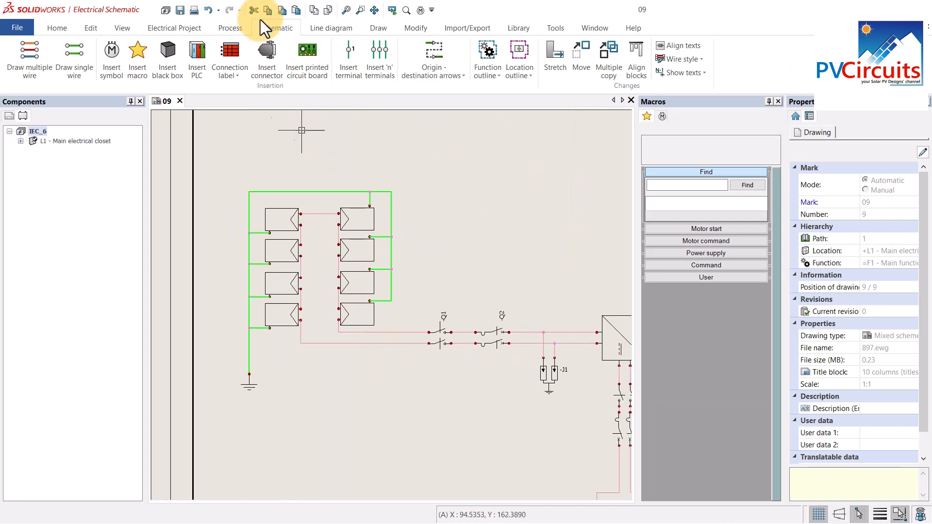
{"action": "left_click", "coordinate": [124, 27]}
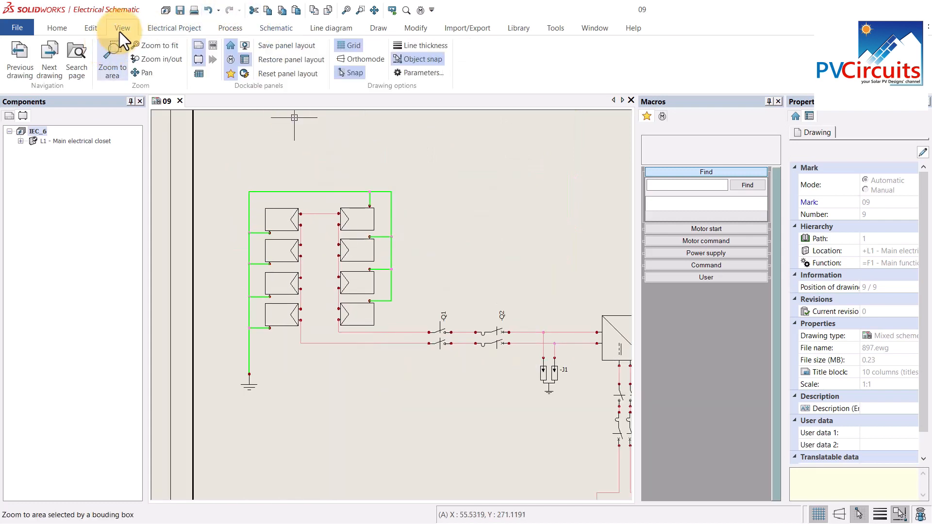
{"action": "left_click", "coordinate": [158, 44]}
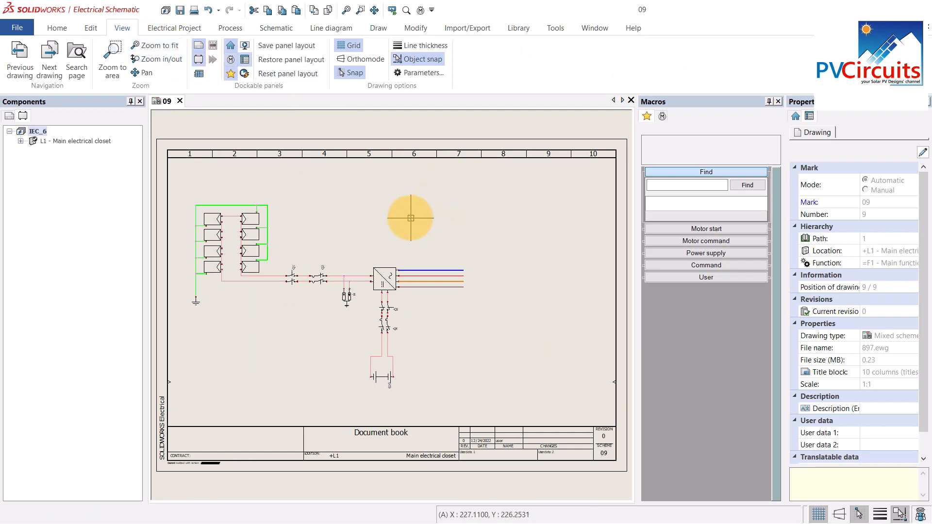
{"action": "middle_click_drag", "start_coordinate": [390, 215], "coordinate": [426, 197]}
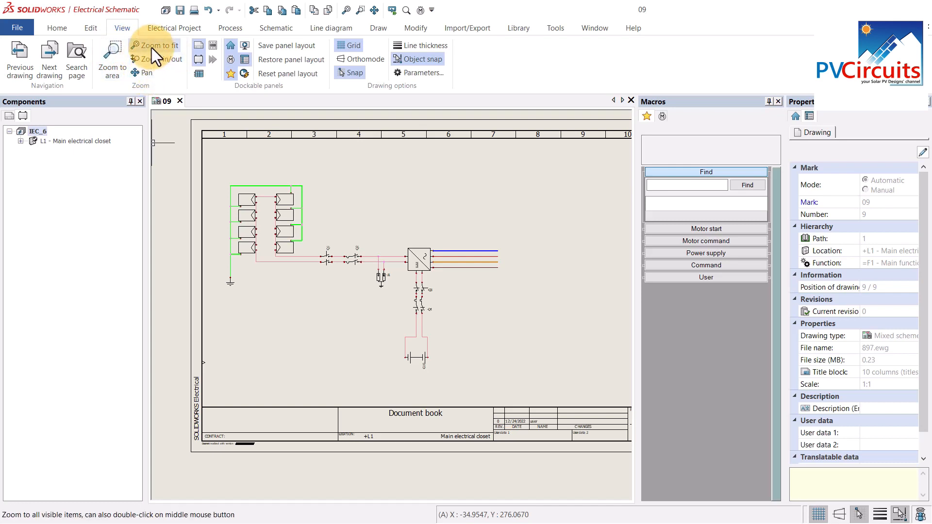
{"action": "left_click", "coordinate": [121, 56]}
{"action": "left_click", "coordinate": [212, 164]}
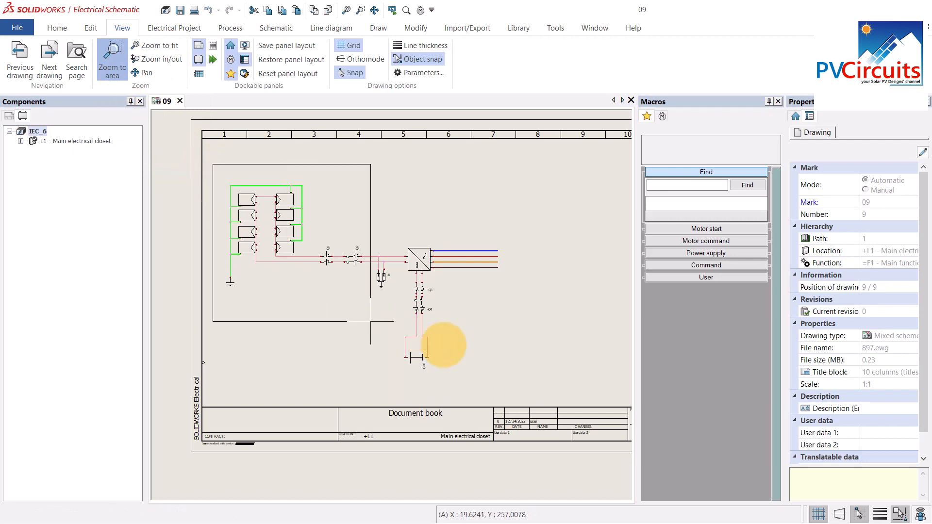
{"action": "left_click", "coordinate": [515, 386]}
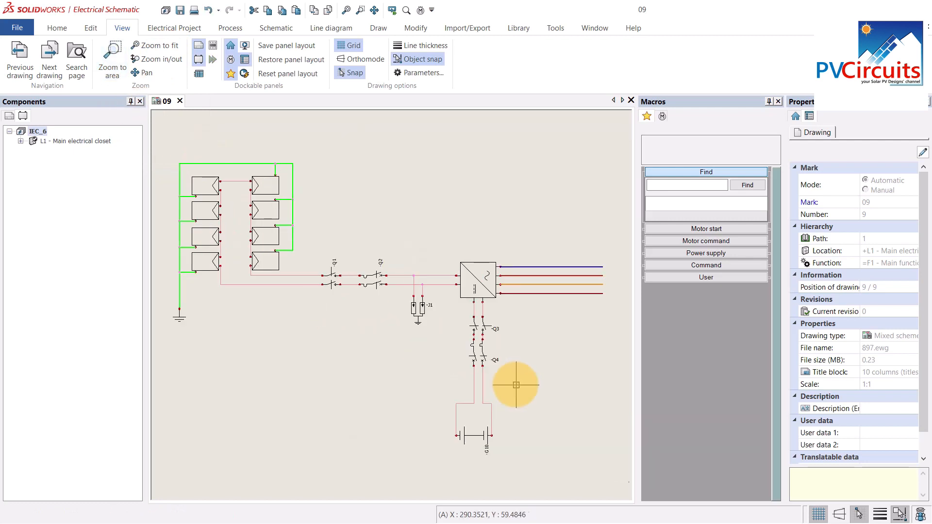